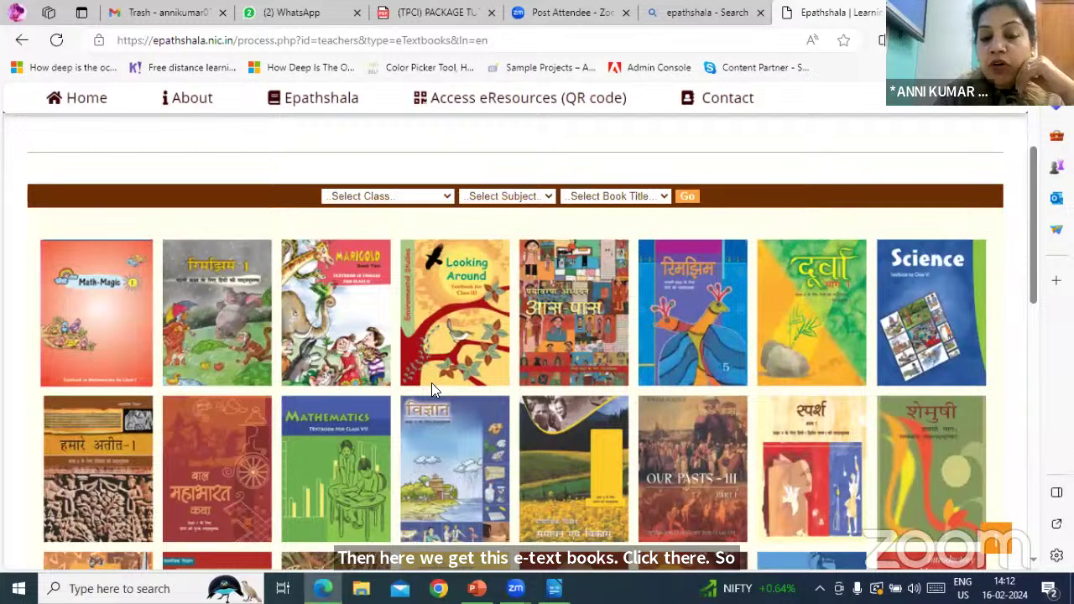
Select Class VI, the subject Science and the book title Science, and open that e-textbook.
{"action": "left_click", "coordinate": [449, 196]}
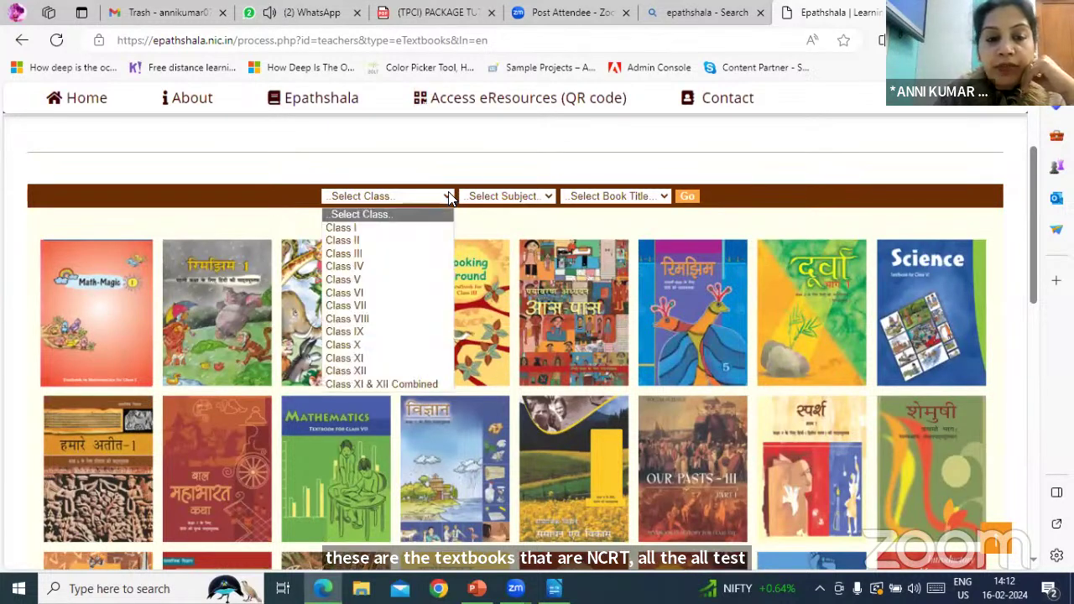
{"action": "left_click", "coordinate": [360, 293]}
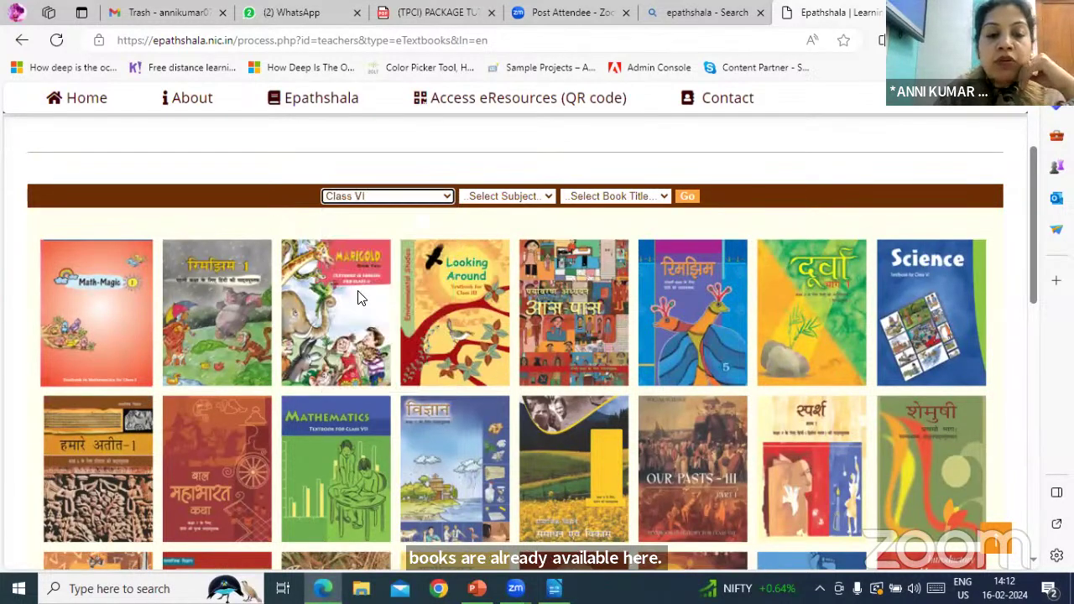
{"action": "left_click", "coordinate": [540, 198]}
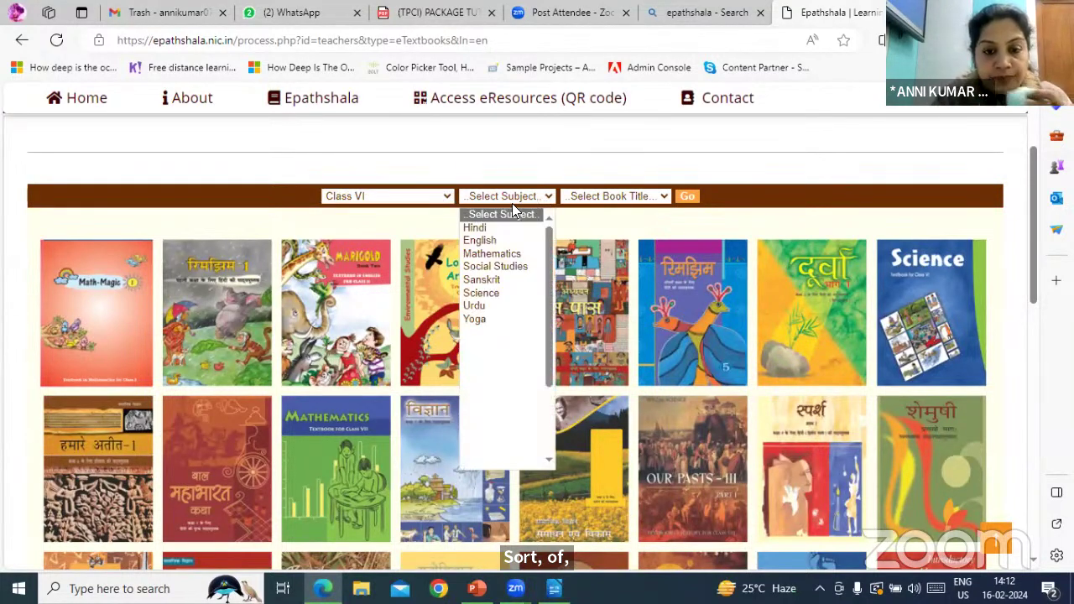
{"action": "left_click", "coordinate": [480, 294]}
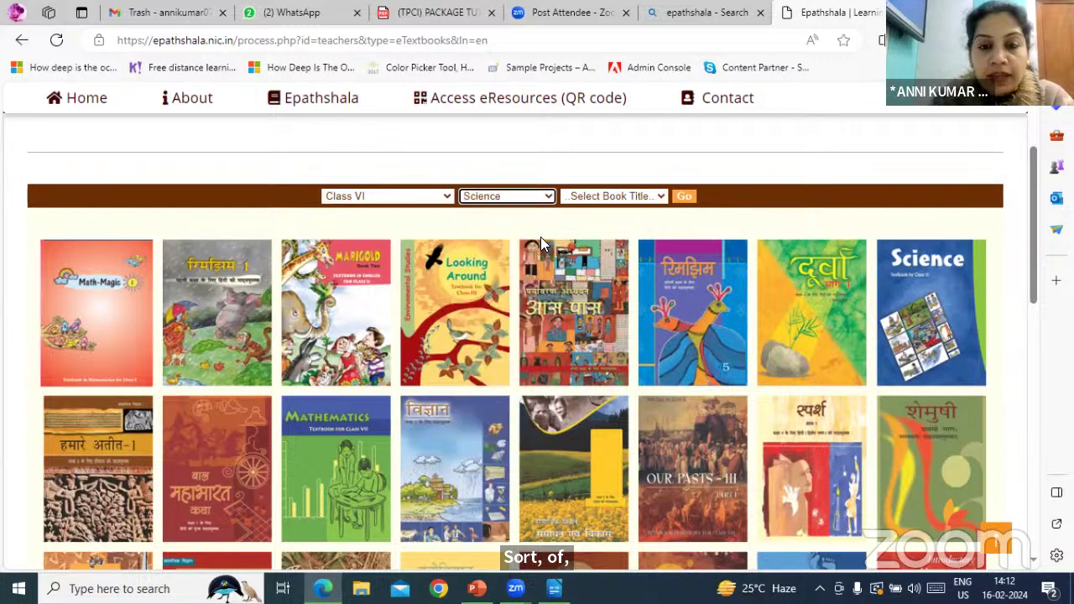
{"action": "left_click", "coordinate": [633, 196]}
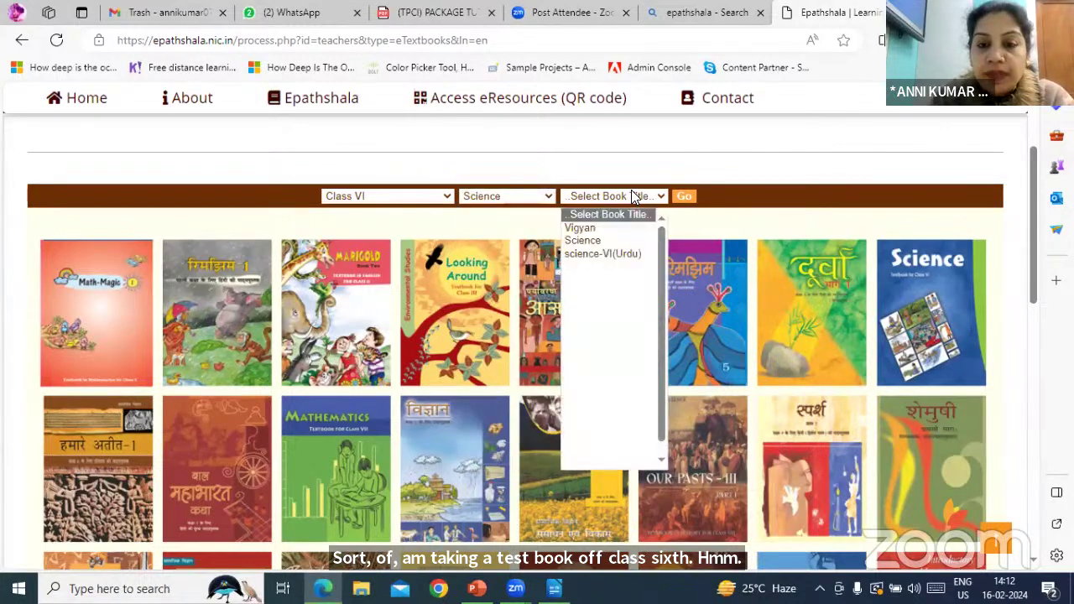
{"action": "left_click", "coordinate": [591, 240]}
{"action": "left_click", "coordinate": [684, 198]}
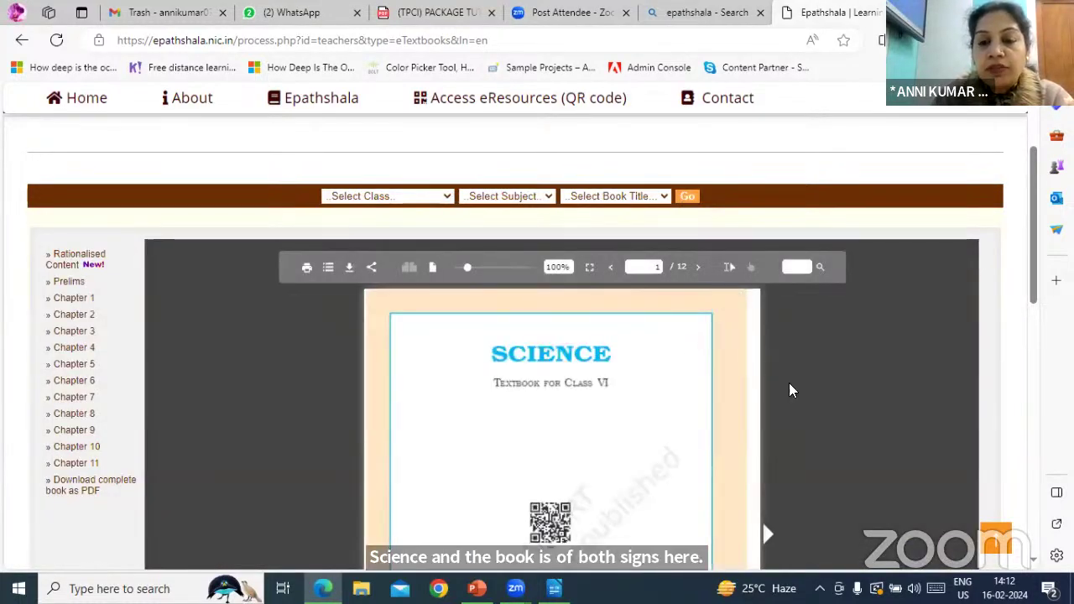
Download the complete Class VI Science book from its chapter list.
{"action": "scroll", "coordinate": [812, 409], "scroll_direction": "down", "scroll_amount": 3}
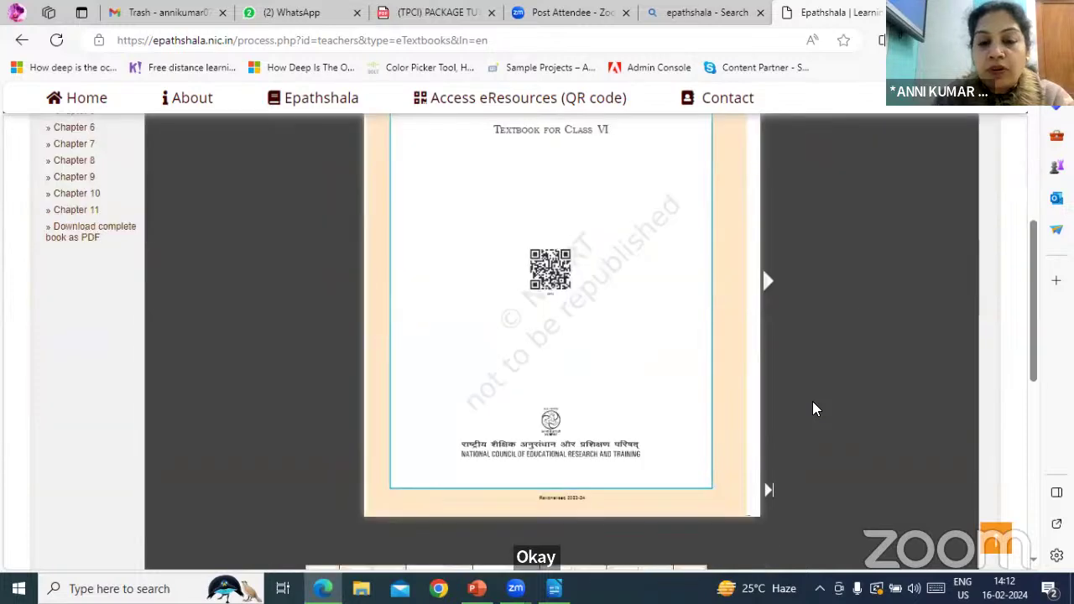
{"action": "scroll", "coordinate": [48, 251], "scroll_direction": "up", "scroll_amount": 3}
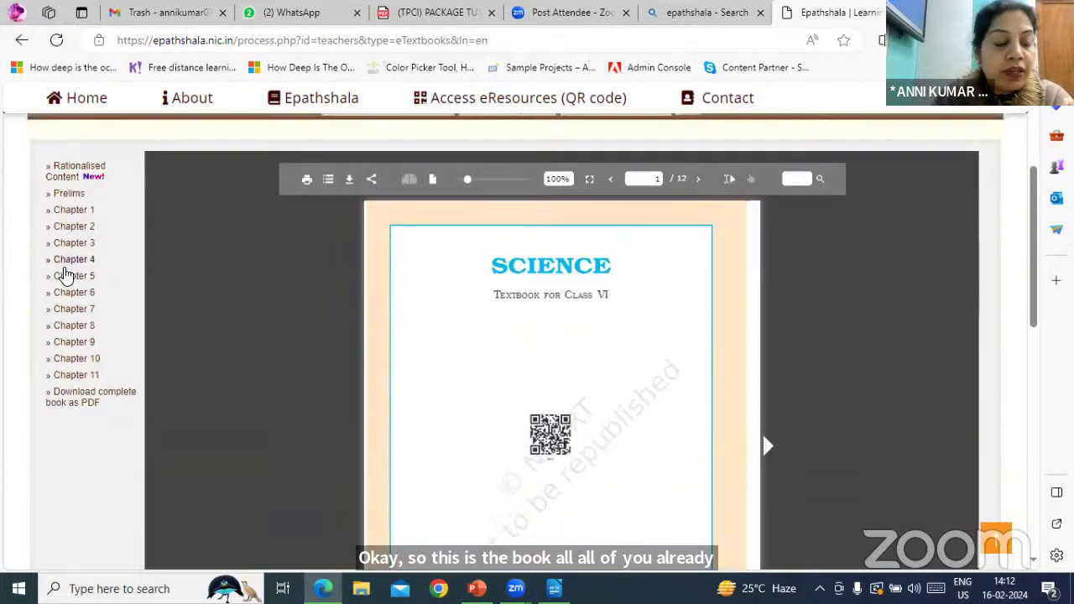
{"action": "scroll", "coordinate": [63, 302], "scroll_direction": "down", "scroll_amount": 2}
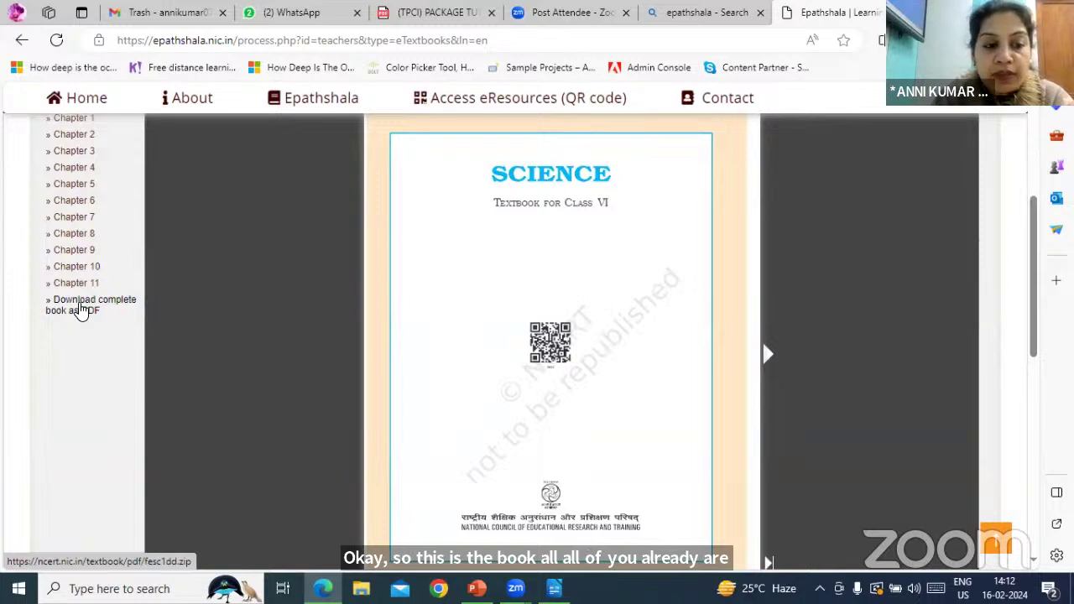
{"action": "left_click", "coordinate": [82, 306]}
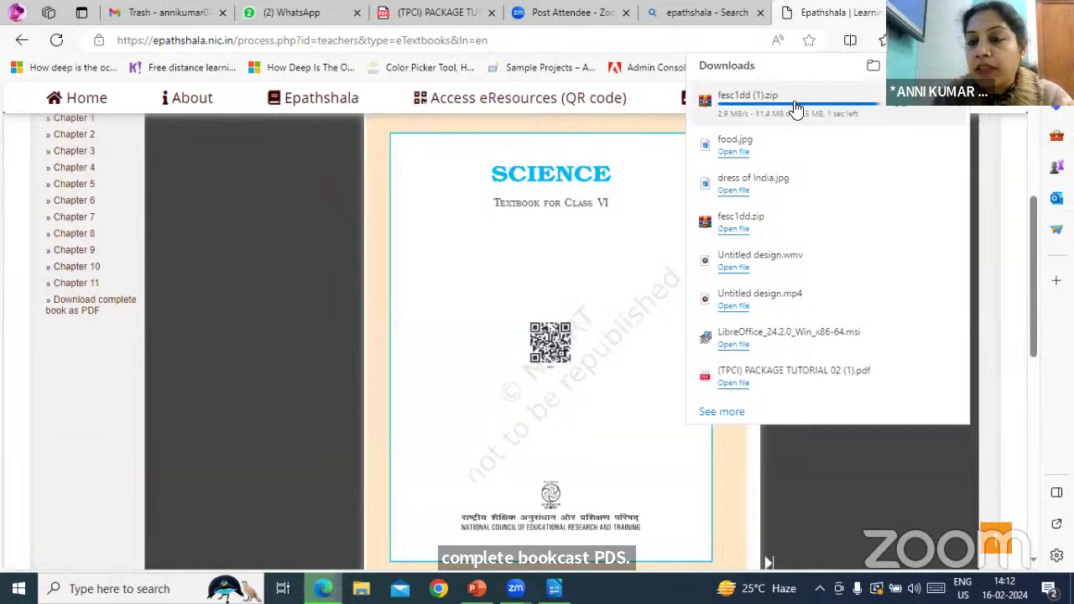
Show the downloaded fesc1dd (1).zip in its folder and extract it to a "fesc1dd (1)" folder.
{"action": "left_click", "coordinate": [902, 108]}
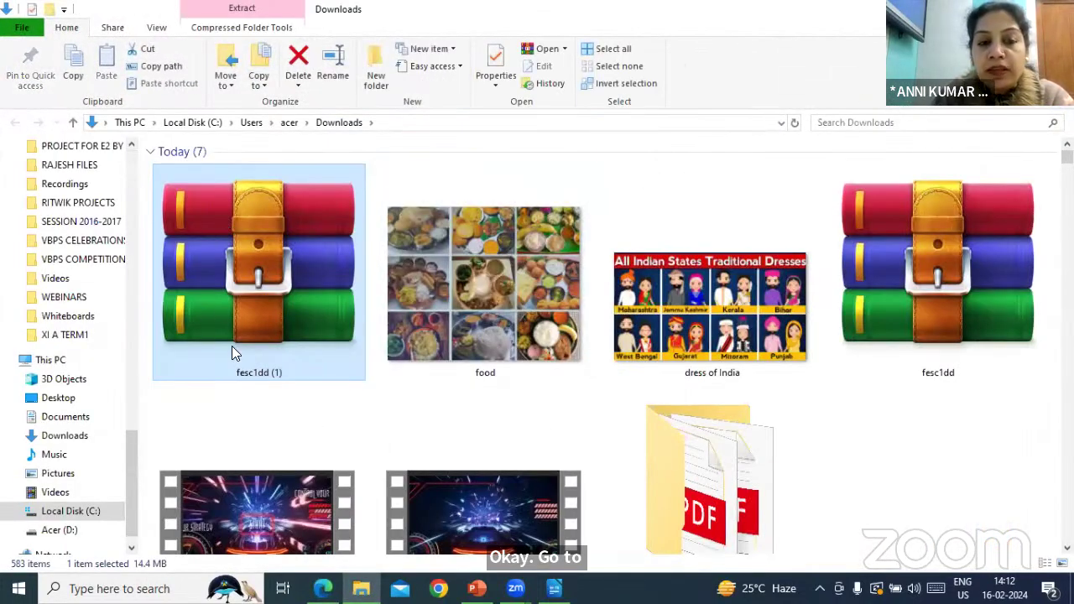
{"action": "right_click", "coordinate": [238, 278]}
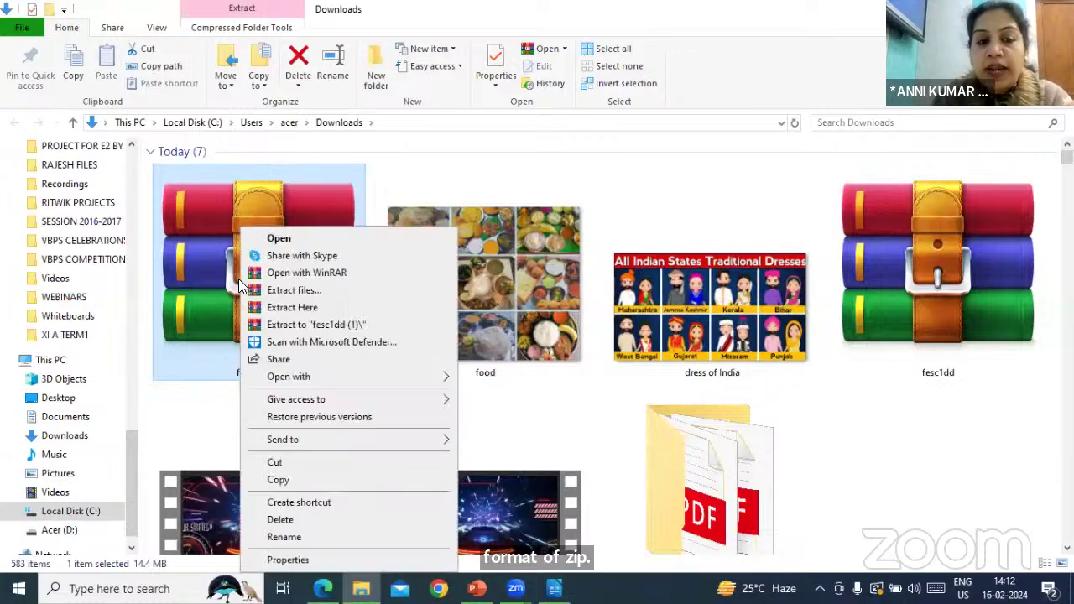
{"action": "left_click", "coordinate": [312, 327]}
Open fesc111 from the extracted fesc1dd folder and go to Fig. 11.6 on page 3.
{"action": "scroll", "coordinate": [968, 232], "scroll_direction": "down", "scroll_amount": 3}
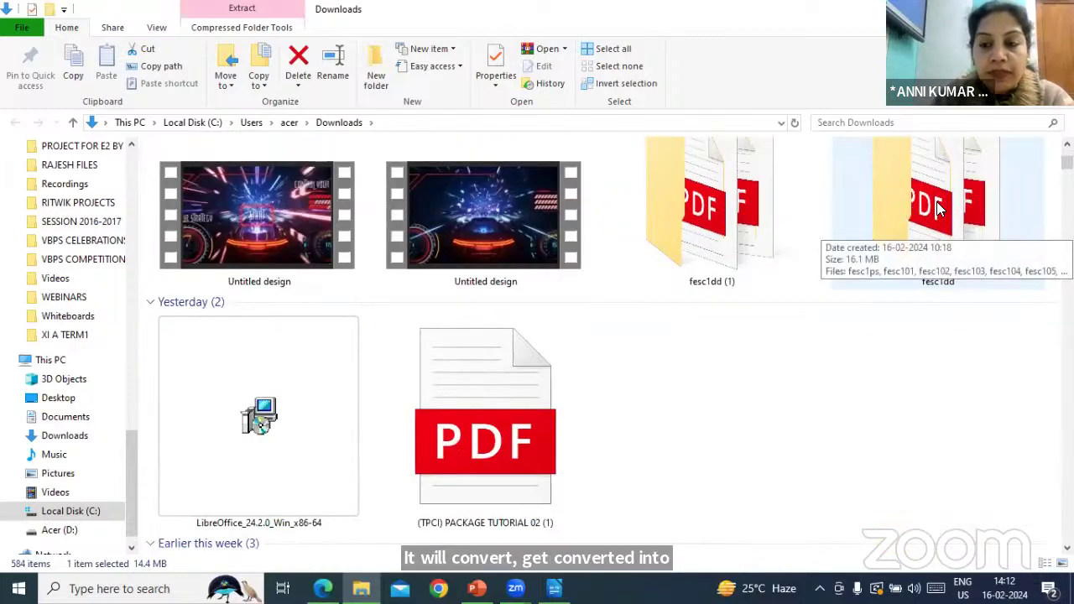
{"action": "double_click", "coordinate": [937, 206]}
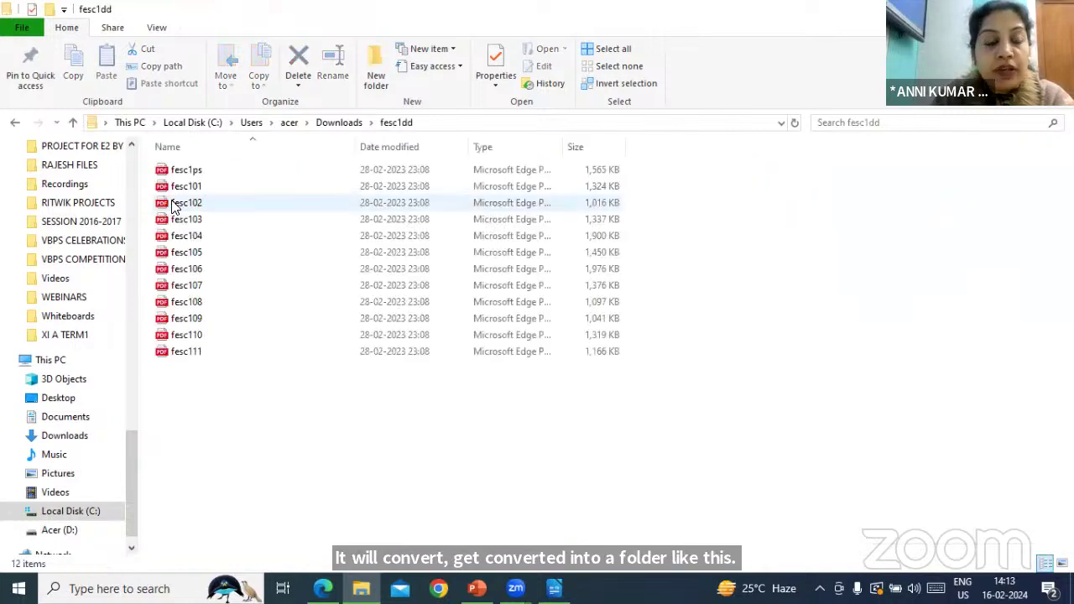
{"action": "left_click", "coordinate": [196, 356]}
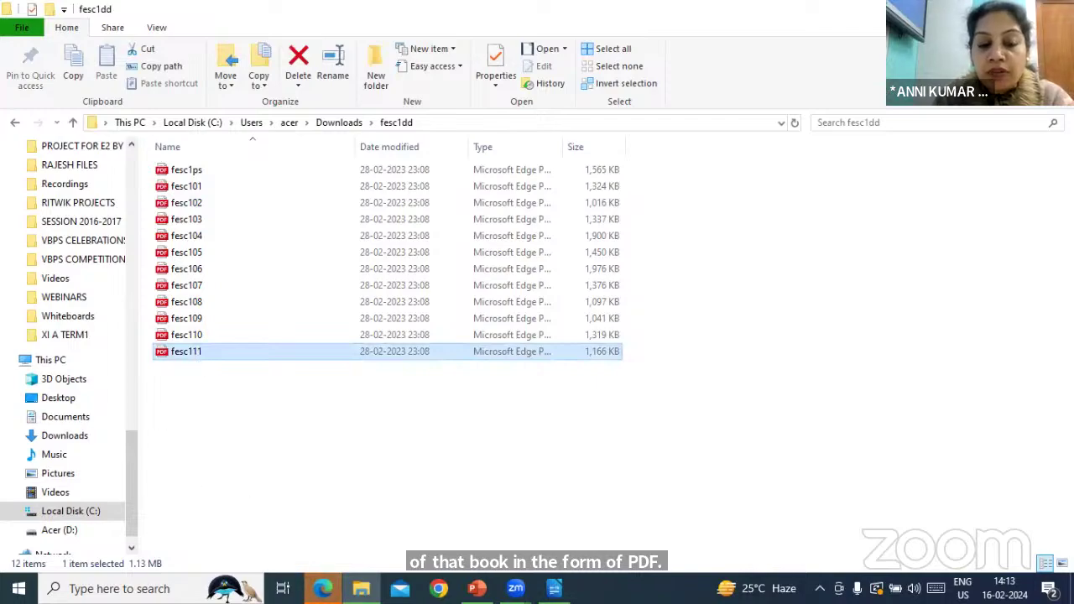
{"action": "scroll", "coordinate": [432, 311], "scroll_direction": "down", "scroll_amount": 15}
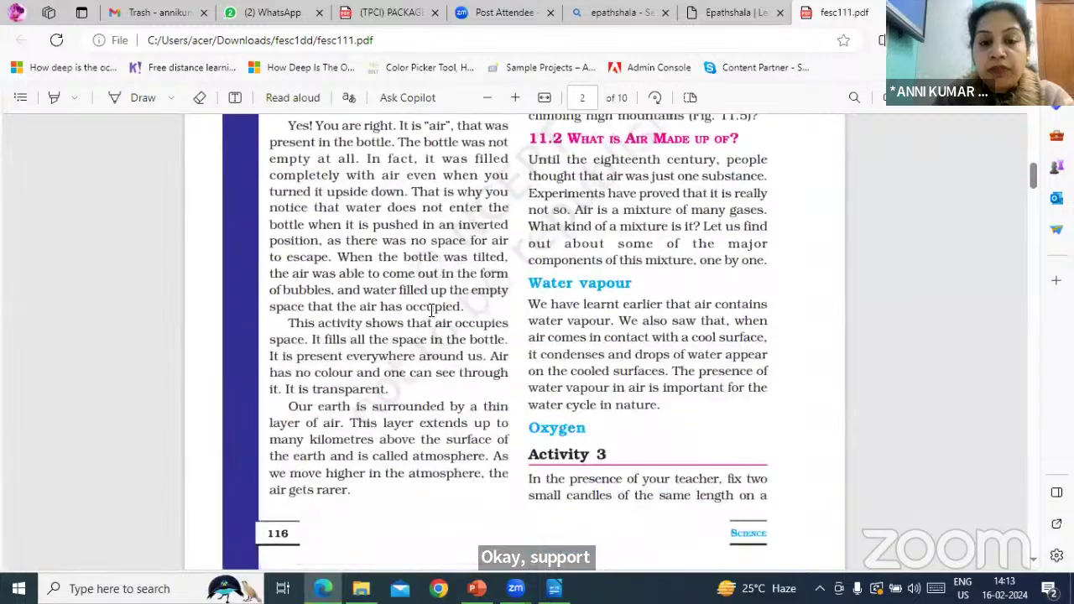
{"action": "scroll", "coordinate": [432, 310], "scroll_direction": "down", "scroll_amount": 10}
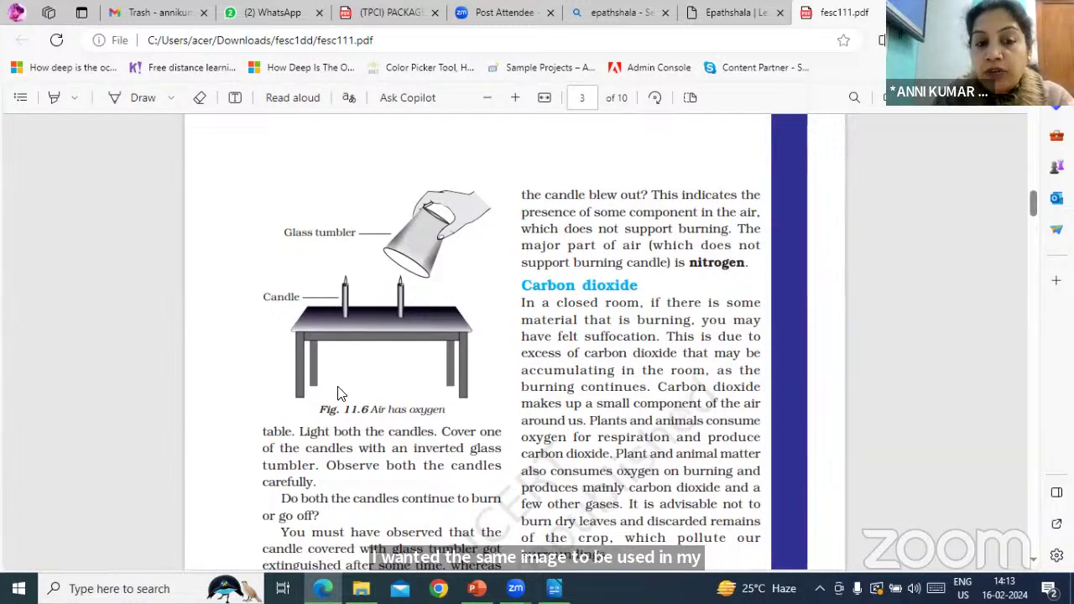
Capture the Fig. 11.6 drawing of the glass tumbler and candles as a rectangular screen snip, without its caption.
{"action": "right_click", "coordinate": [388, 315]}
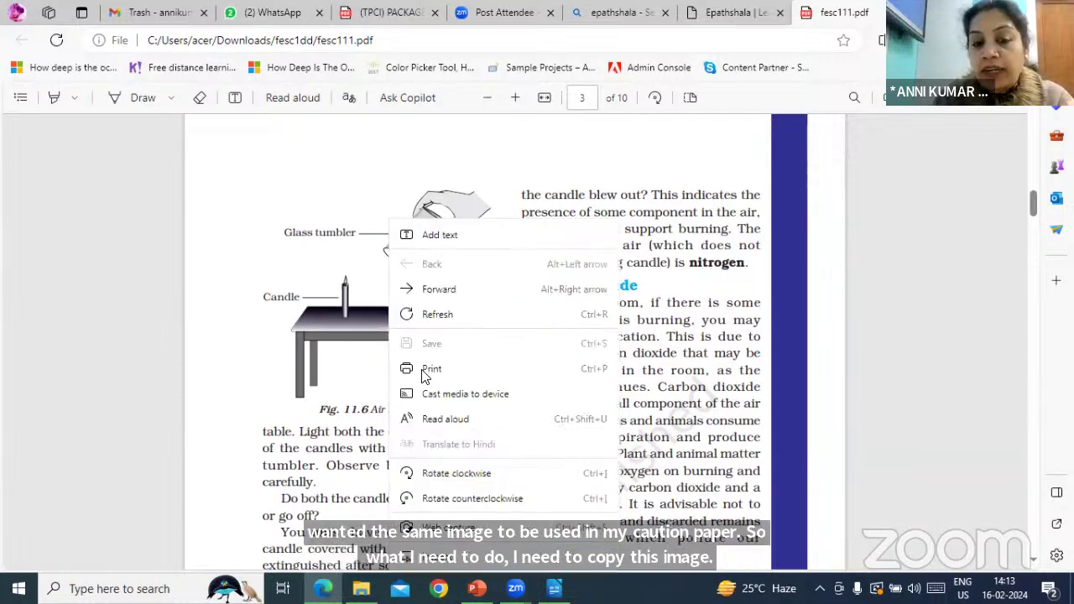
{"action": "left_click", "coordinate": [309, 331]}
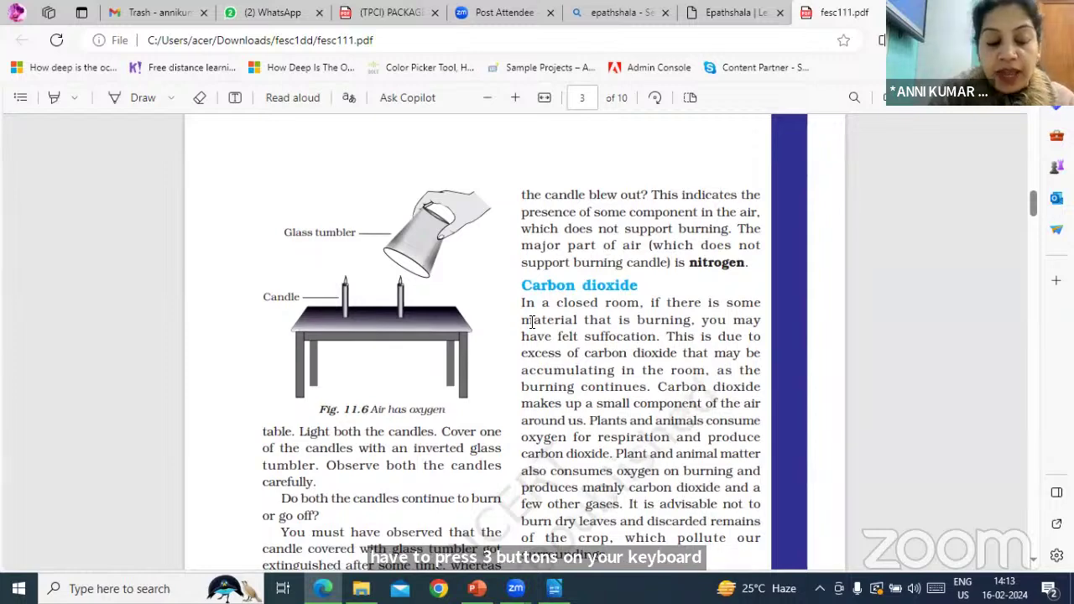
{"action": "key", "text": "super+shift+s"}
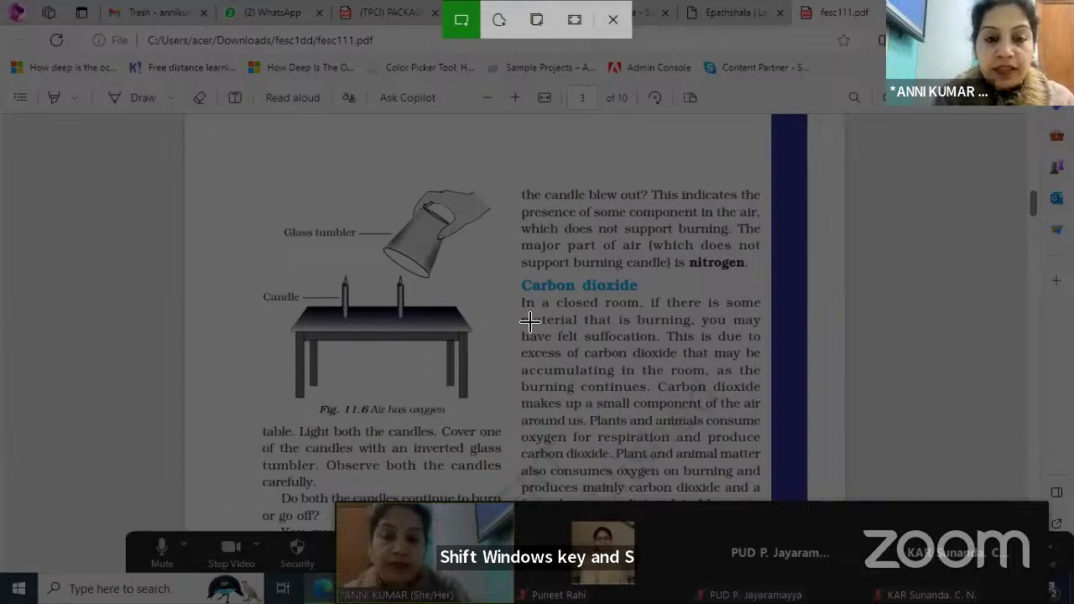
{"action": "left_click_drag", "start_coordinate": [238, 176], "coordinate": [504, 399]}
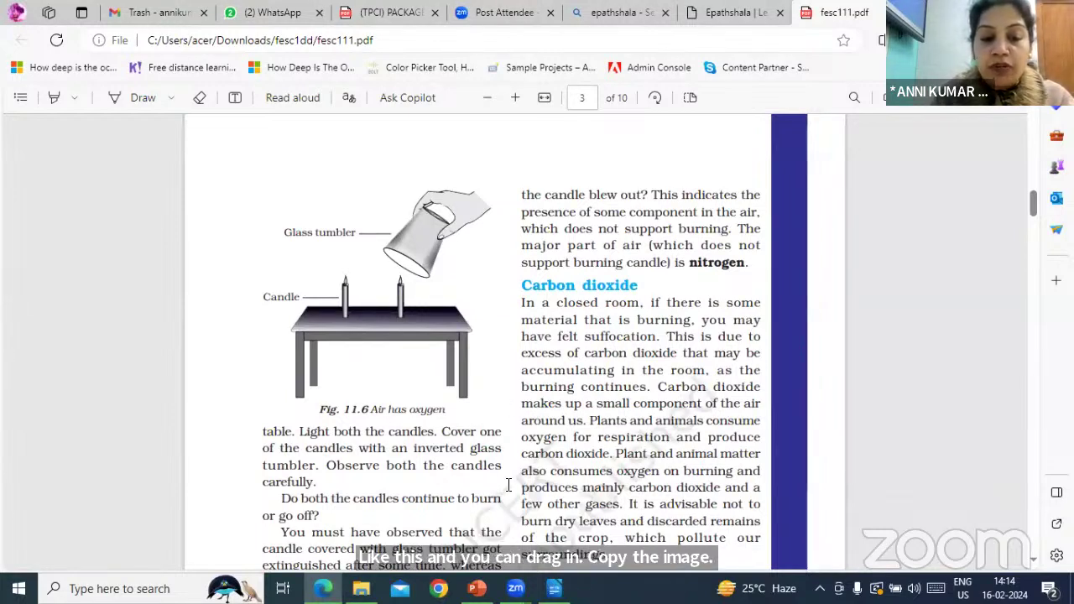
Switch to the LibreOffice Writer document and paste the captured drawing on a new line below the Uttar Pradesh paragraph.
{"action": "key", "text": "alt+Tab"}
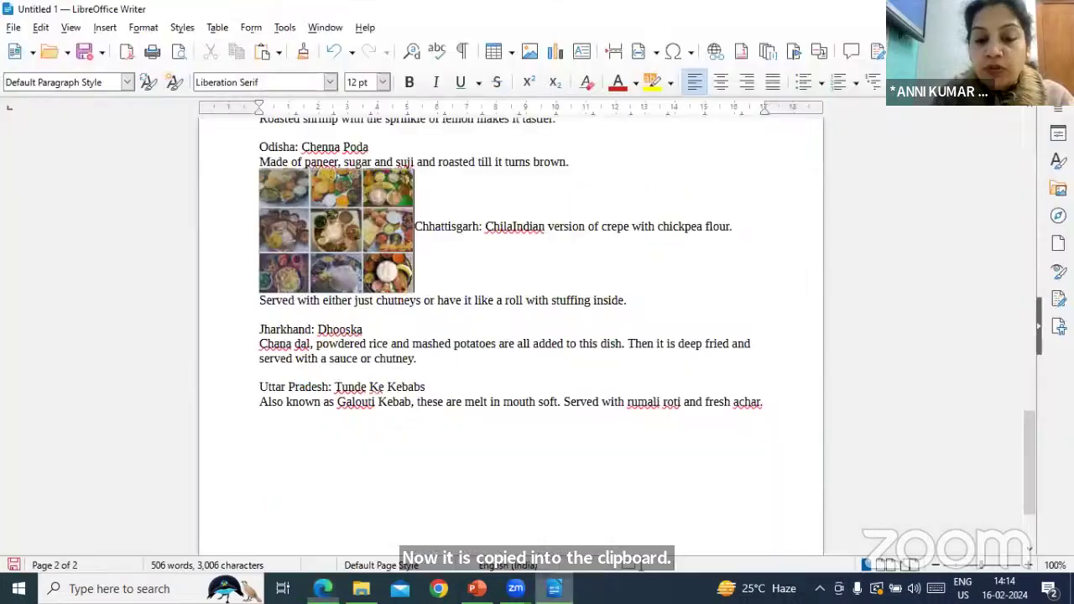
{"action": "scroll", "coordinate": [764, 285], "scroll_direction": "down", "scroll_amount": 3}
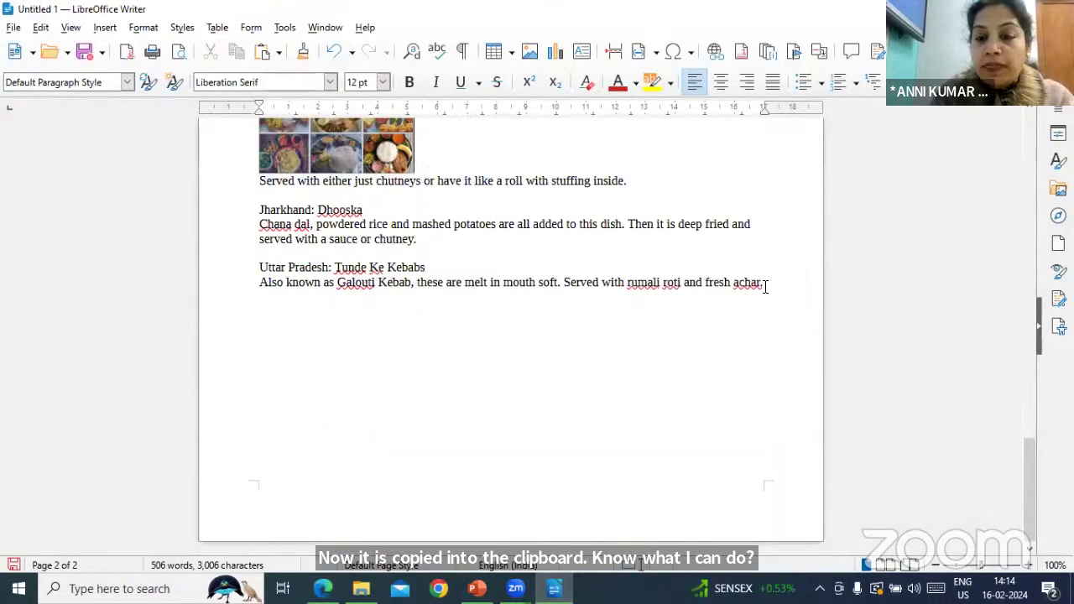
{"action": "left_click", "coordinate": [779, 286]}
{"action": "key", "text": "Return"}
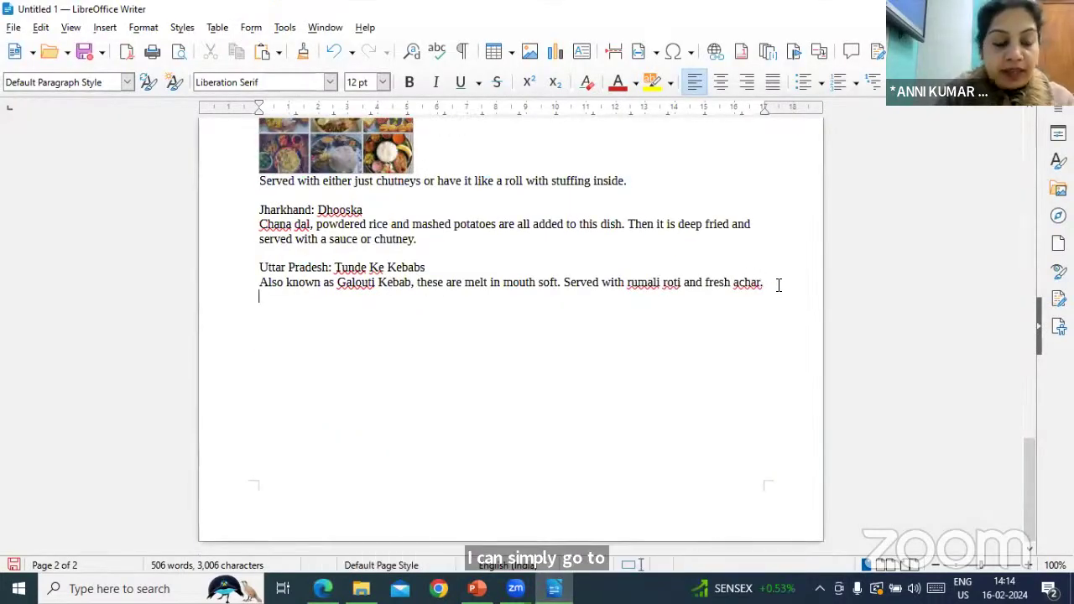
{"action": "key", "text": "ctrl+v"}
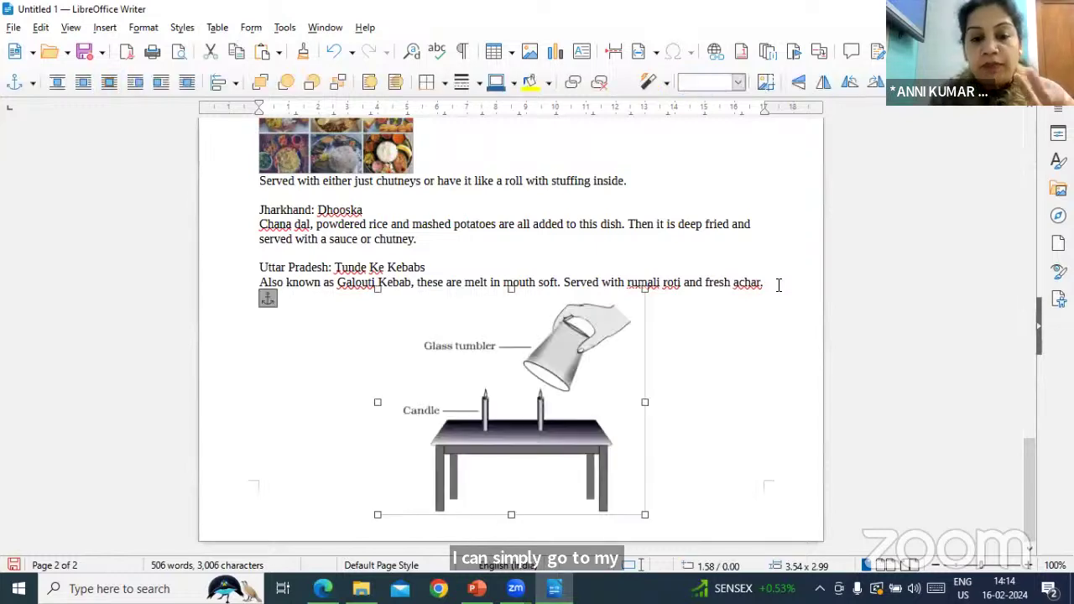
Shrink the pasted candle drawing proportionally to about 2.68 x 2.26 and deselect it.
{"action": "left_click", "coordinate": [701, 377]}
{"action": "left_click", "coordinate": [577, 373]}
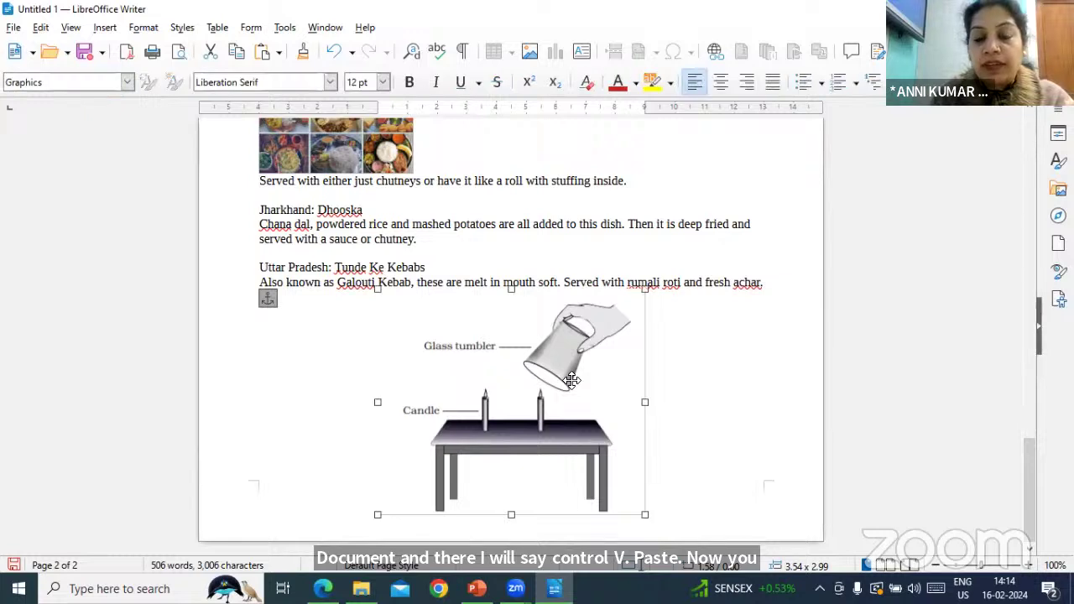
{"action": "left_click_drag", "start_coordinate": [644, 288], "coordinate": [581, 351]}
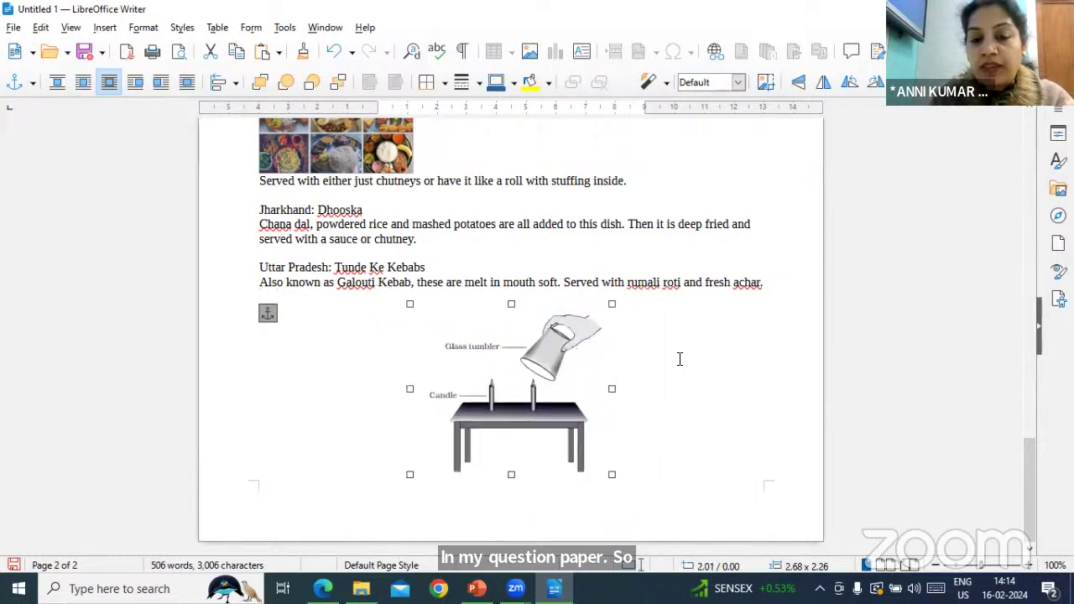
{"action": "left_click", "coordinate": [638, 373]}
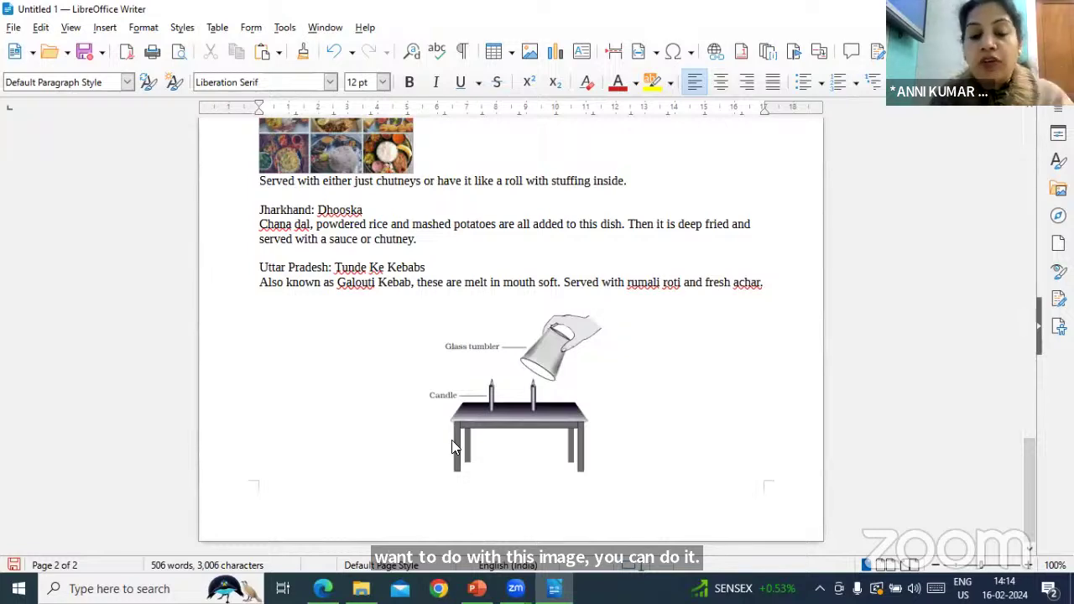
Snip the Fig. 11.8 traffic policeman picture from page 4 of fesc111.pdf in Edge and paste it into the Writer document.
{"action": "left_click", "coordinate": [322, 588]}
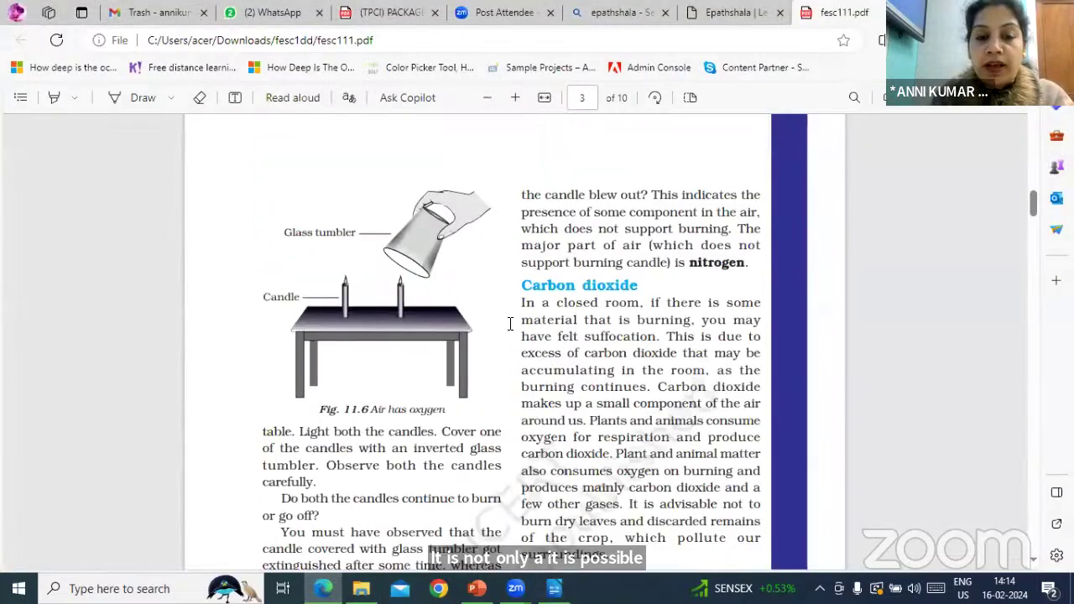
{"action": "scroll", "coordinate": [556, 309], "scroll_direction": "down", "scroll_amount": 1}
{"action": "scroll", "coordinate": [557, 309], "scroll_direction": "down", "scroll_amount": 10}
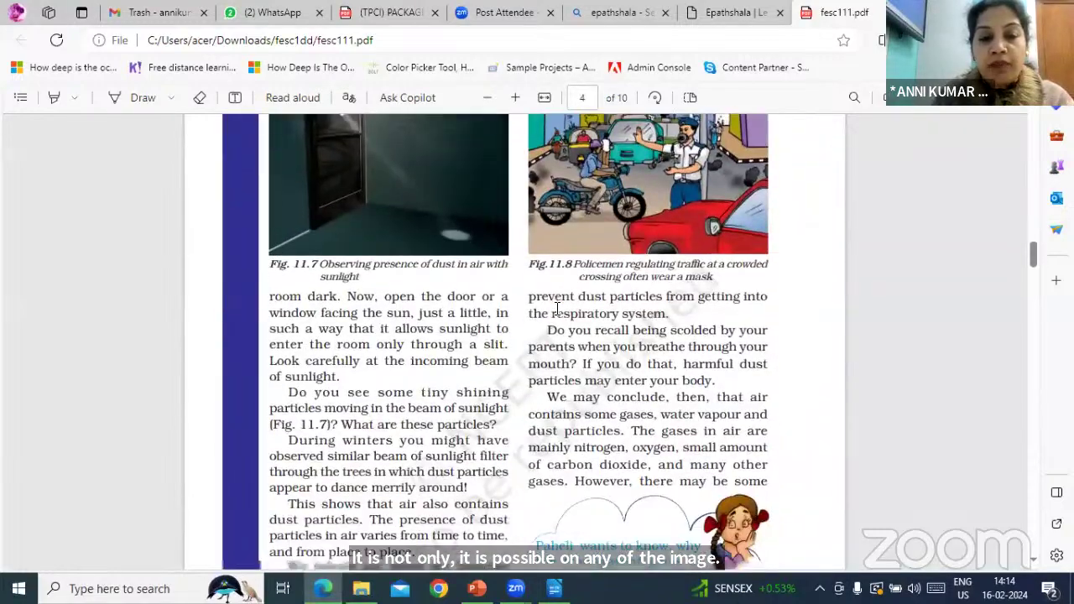
{"action": "scroll", "coordinate": [630, 353], "scroll_direction": "up", "scroll_amount": 1}
{"action": "scroll", "coordinate": [664, 384], "scroll_direction": "down", "scroll_amount": 2}
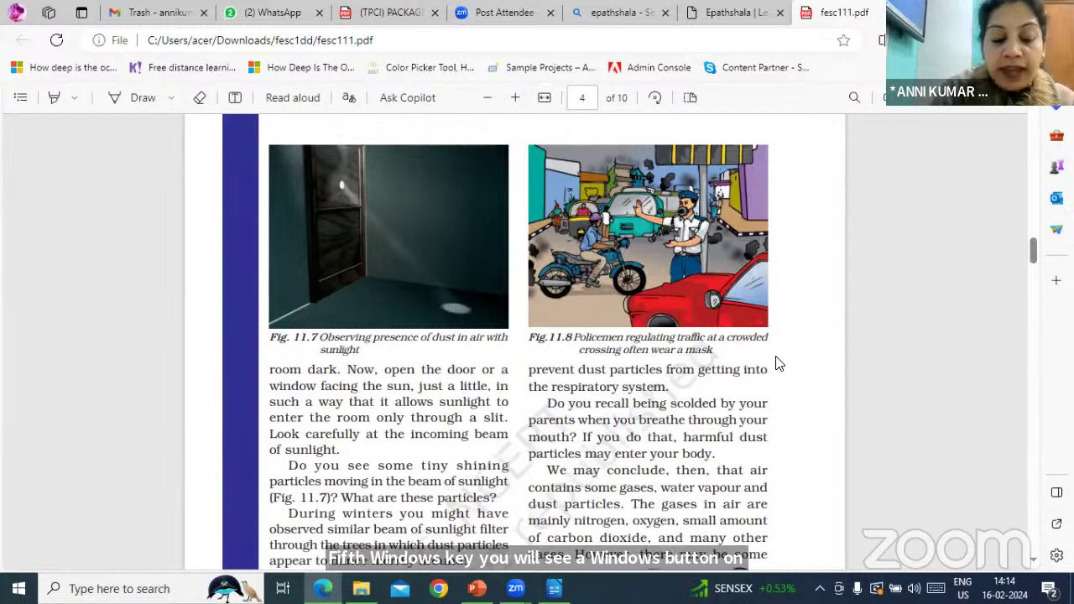
{"action": "key", "text": "super+shift+s"}
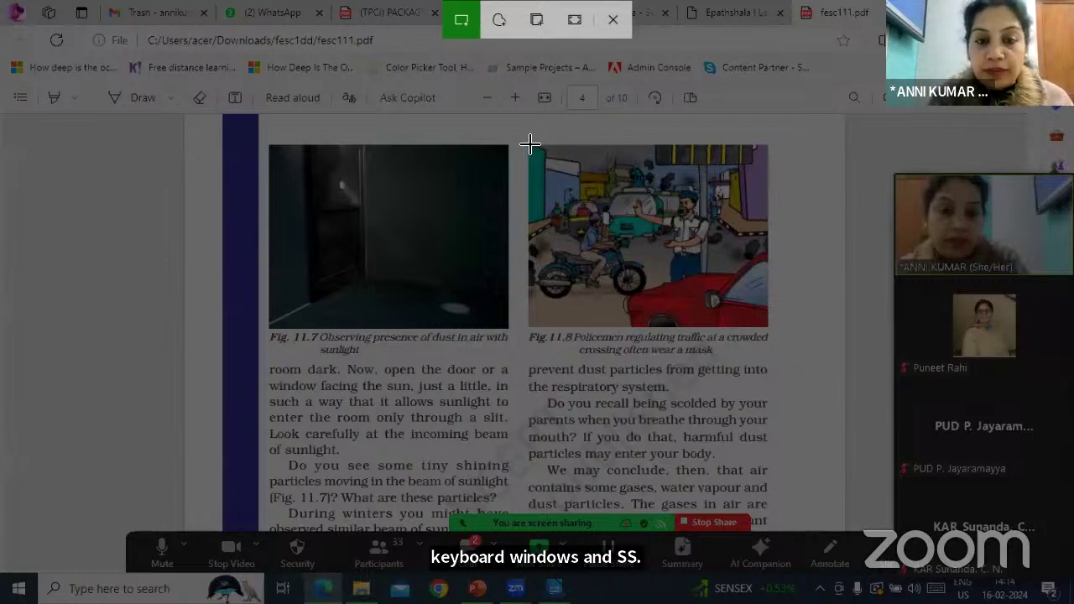
{"action": "left_click_drag", "start_coordinate": [523, 138], "coordinate": [770, 332]}
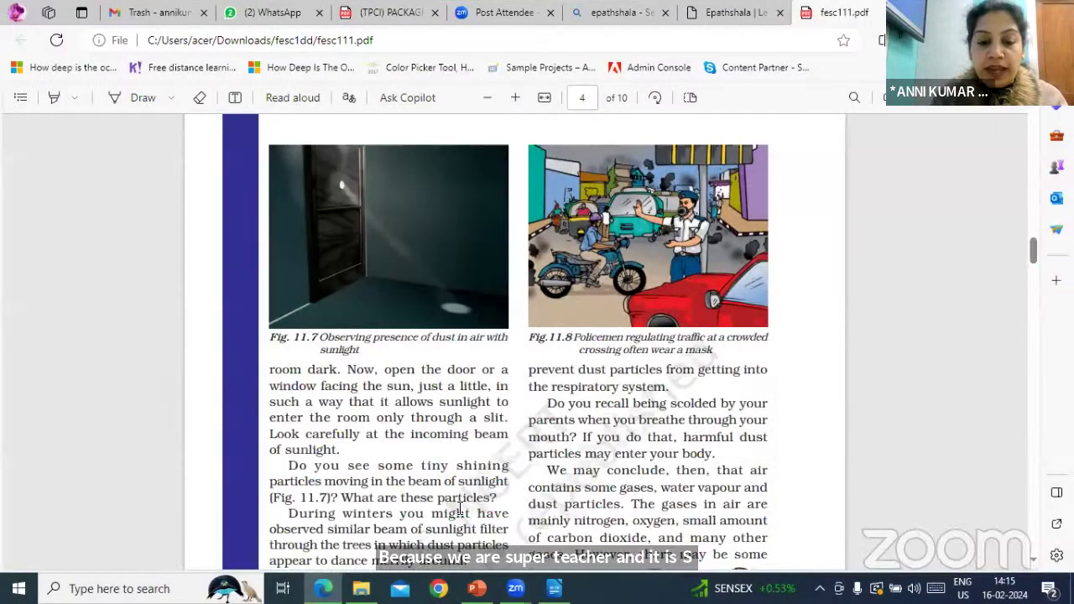
{"action": "left_click", "coordinate": [554, 589]}
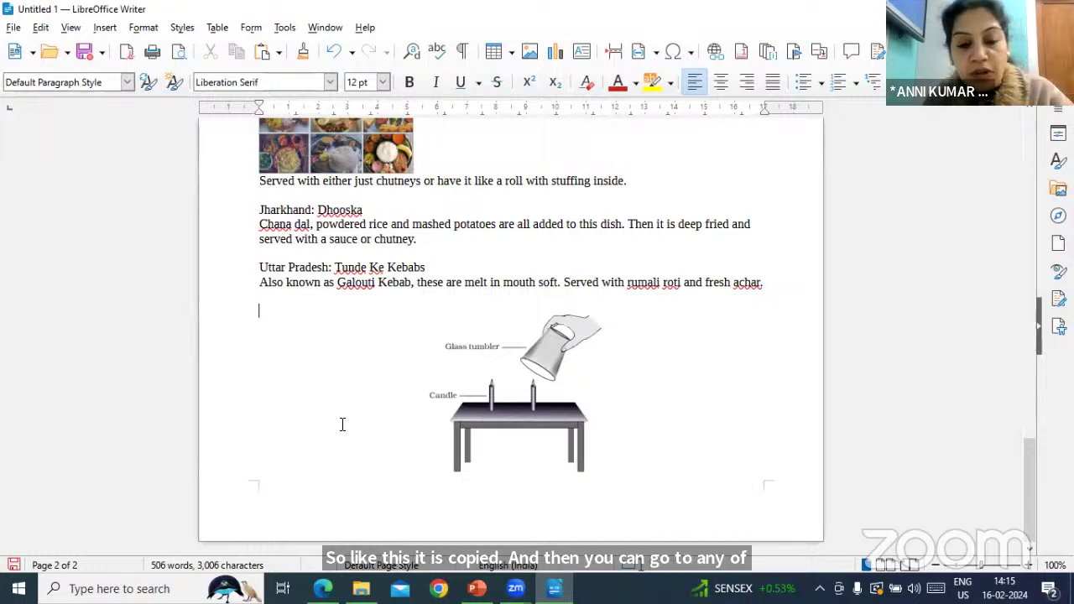
{"action": "key", "text": "ctrl+v"}
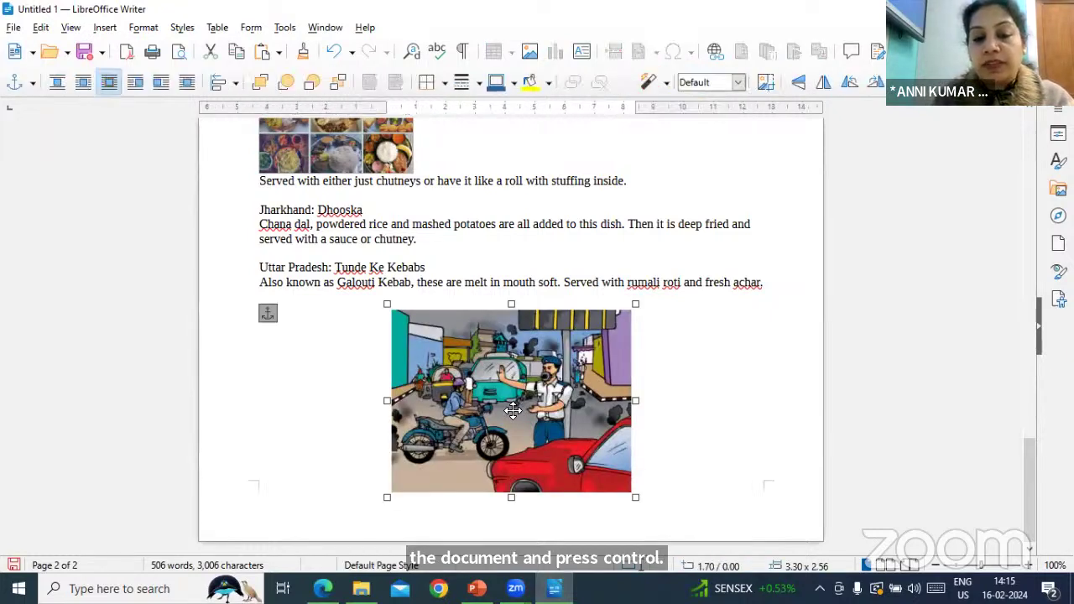
Switch to Edge and open the Epathshala page from the epathshala search results.
{"action": "left_click", "coordinate": [718, 402]}
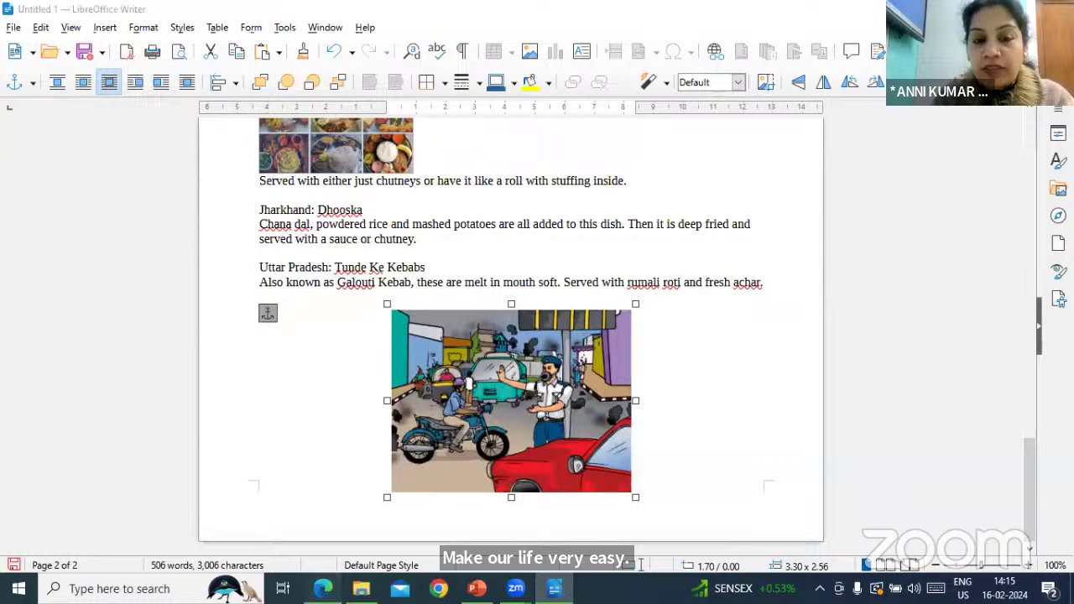
{"action": "left_click", "coordinate": [322, 588]}
{"action": "left_click", "coordinate": [723, 12]}
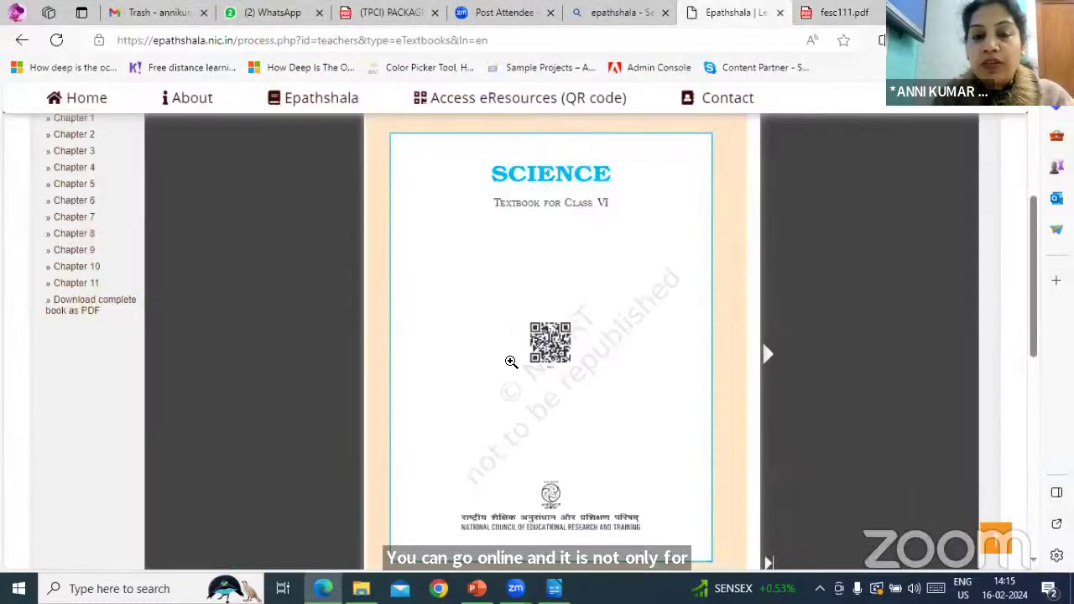
{"action": "left_click", "coordinate": [511, 362]}
{"action": "left_click", "coordinate": [511, 362]}
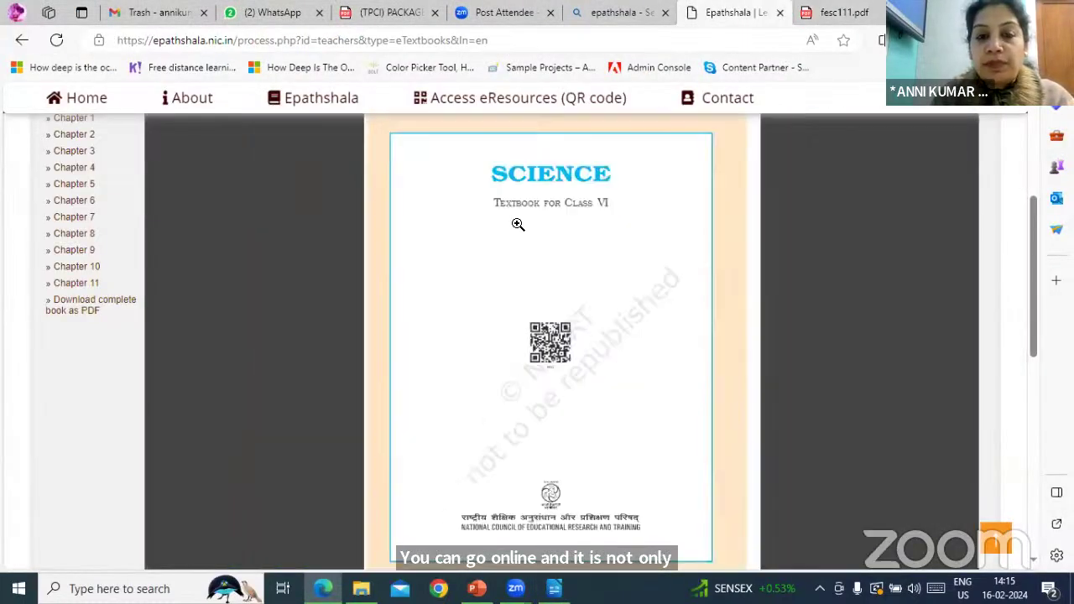
{"action": "left_click", "coordinate": [653, 13]}
{"action": "scroll", "coordinate": [315, 311], "scroll_direction": "down", "scroll_amount": 3}
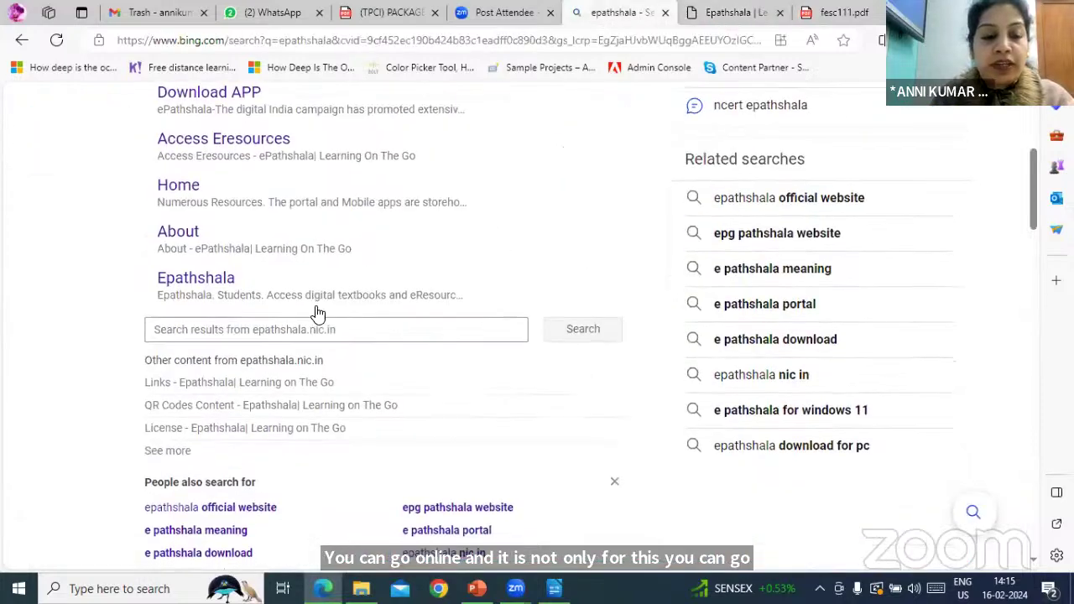
{"action": "scroll", "coordinate": [315, 311], "scroll_direction": "down", "scroll_amount": 8}
{"action": "left_click", "coordinate": [308, 426]}
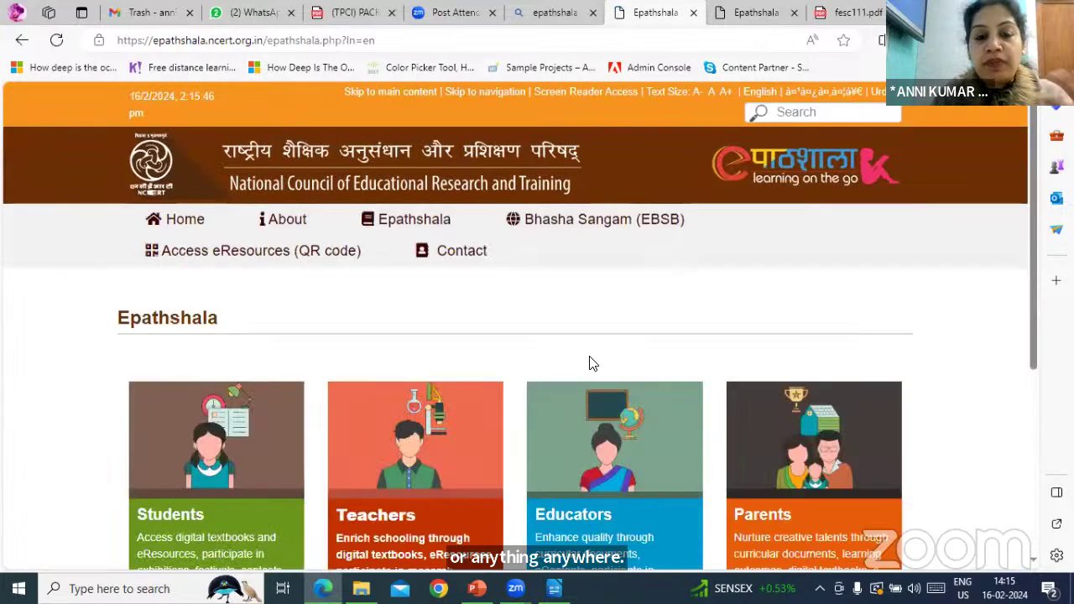
Capture the Teachers card on the Epathshala page as a rectangular screen snip.
{"action": "scroll", "coordinate": [558, 369], "scroll_direction": "down", "scroll_amount": 1}
{"action": "scroll", "coordinate": [383, 324], "scroll_direction": "down", "scroll_amount": 2}
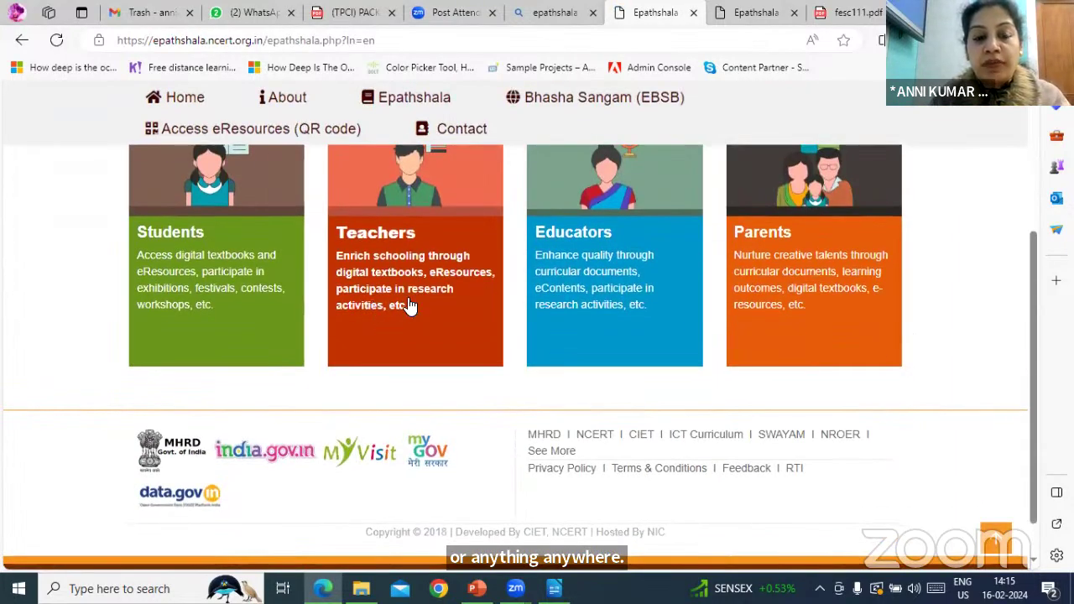
{"action": "scroll", "coordinate": [408, 305], "scroll_direction": "up", "scroll_amount": 2}
{"action": "scroll", "coordinate": [410, 305], "scroll_direction": "down", "scroll_amount": 1}
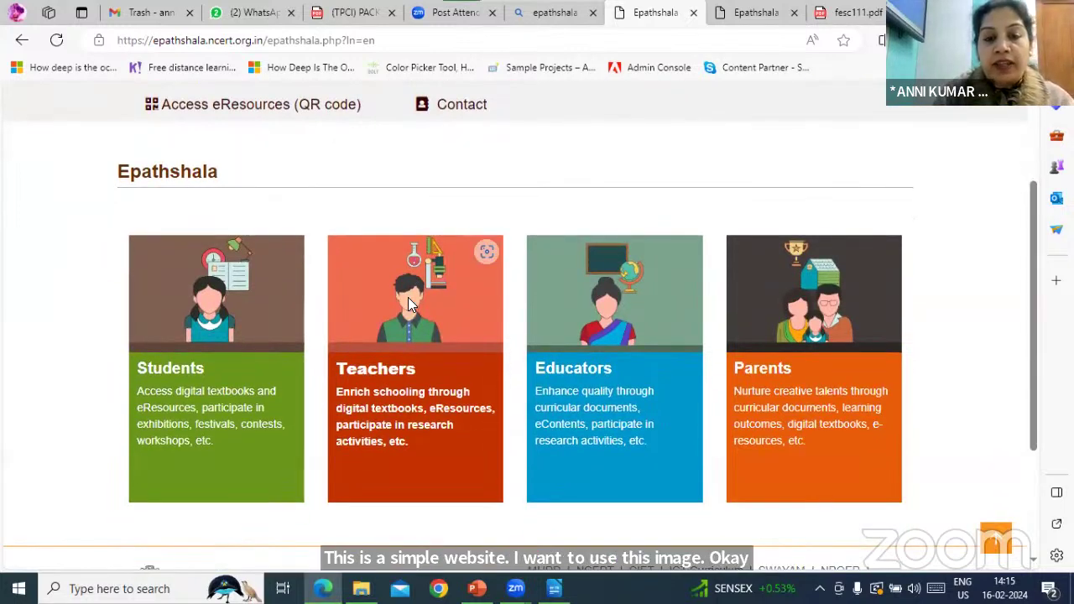
{"action": "key", "text": "super+shift+s"}
{"action": "left_click_drag", "start_coordinate": [322, 224], "coordinate": [511, 461]}
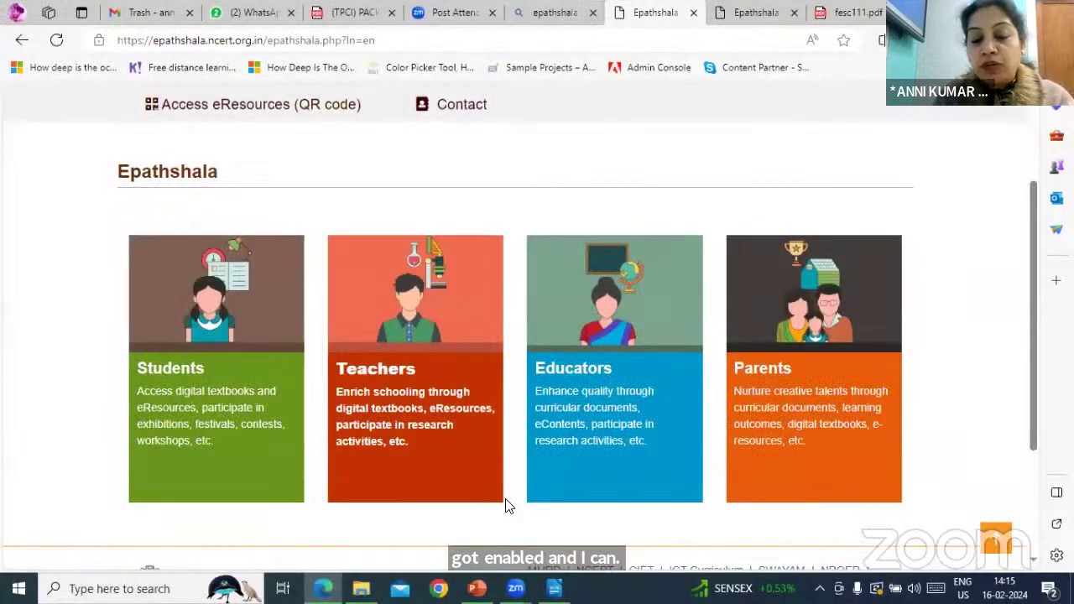
Paste the Teachers card into the Writer document, shrunk to about 1.40 x 1.76 and placed beside the traffic policeman picture.
{"action": "mouse_move", "coordinate": [554, 588]}
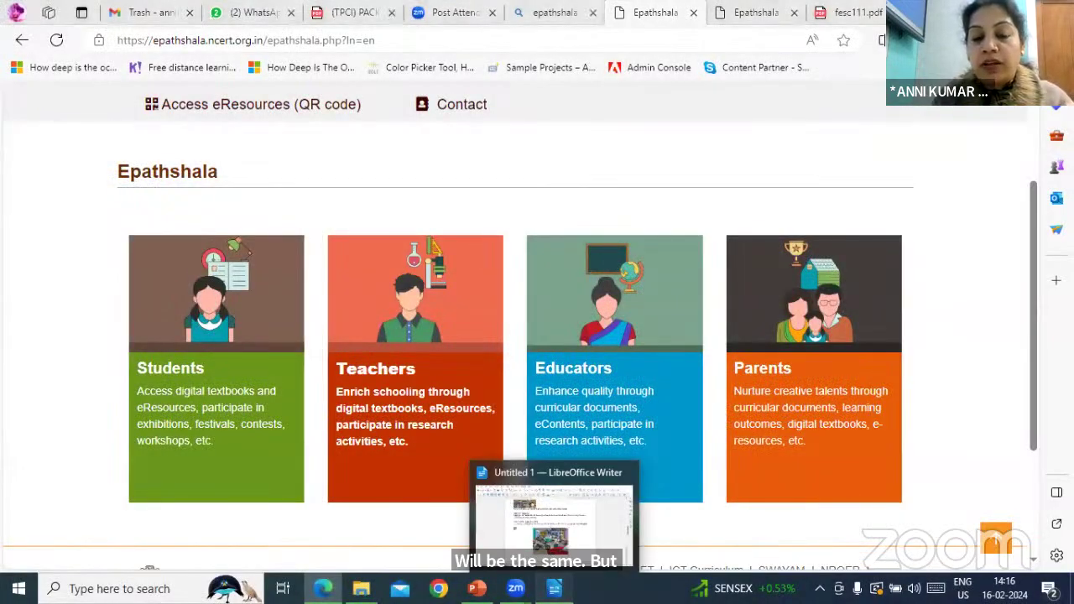
{"action": "left_click", "coordinate": [614, 472]}
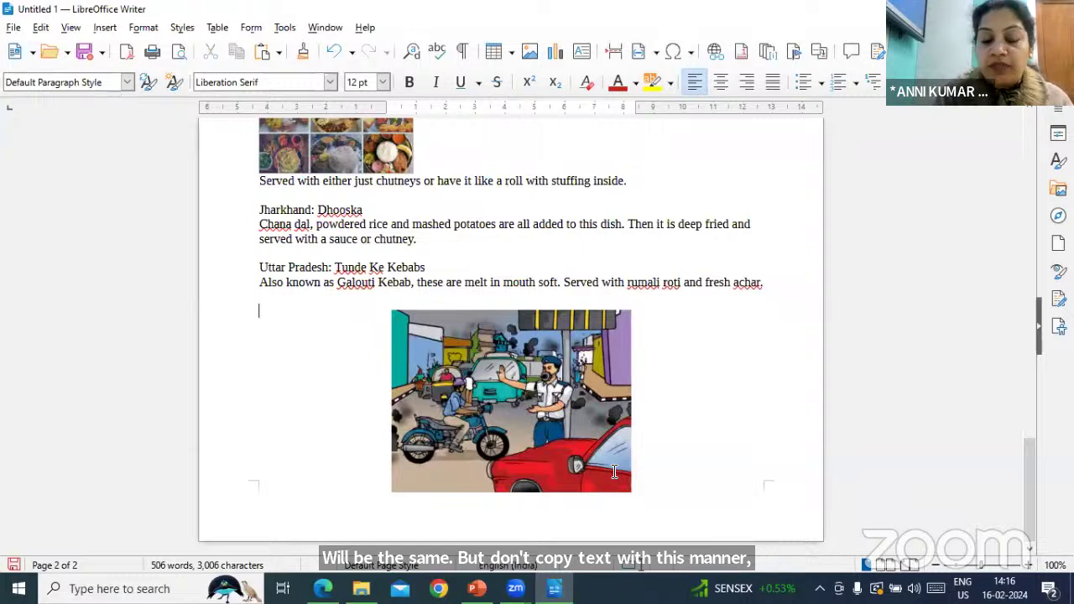
{"action": "key", "text": "ctrl+v"}
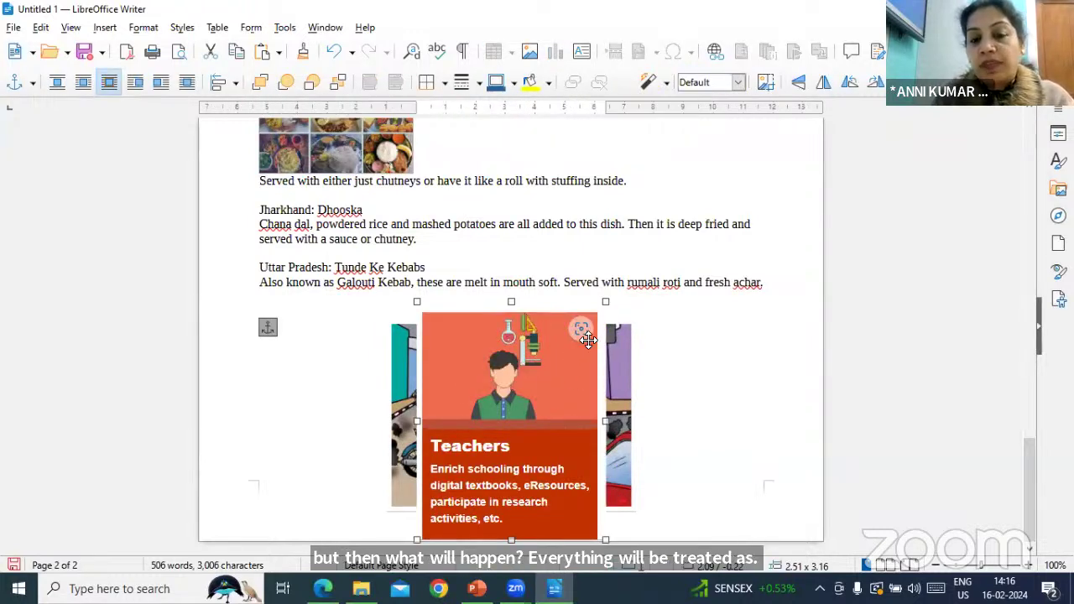
{"action": "left_click_drag", "start_coordinate": [605, 302], "coordinate": [523, 407]}
{"action": "left_click_drag", "start_coordinate": [616, 379], "coordinate": [715, 406]}
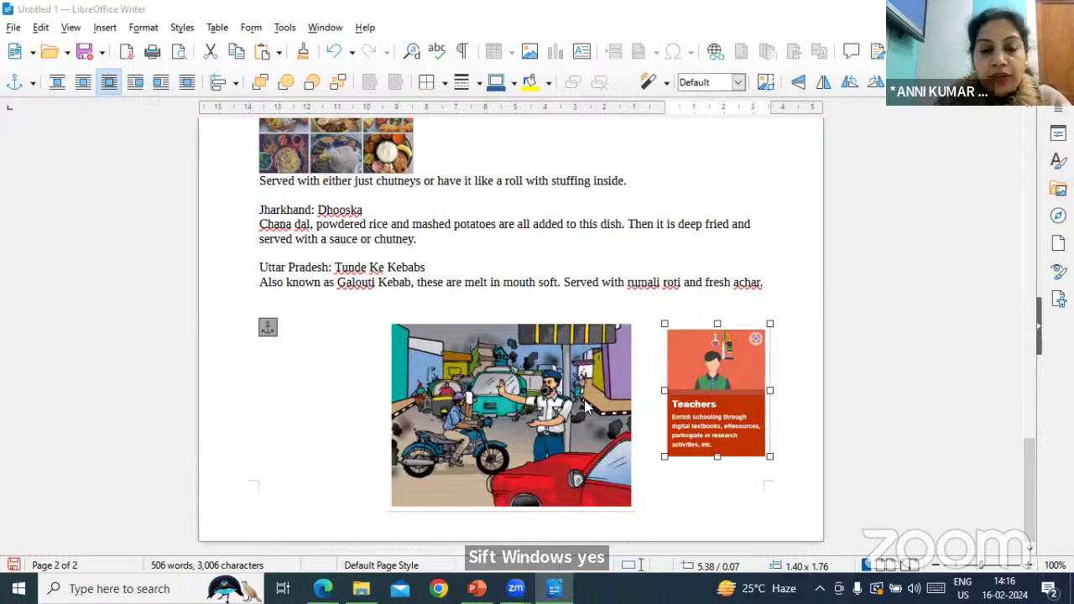
{"action": "left_click", "coordinate": [526, 407]}
{"action": "left_click", "coordinate": [673, 370]}
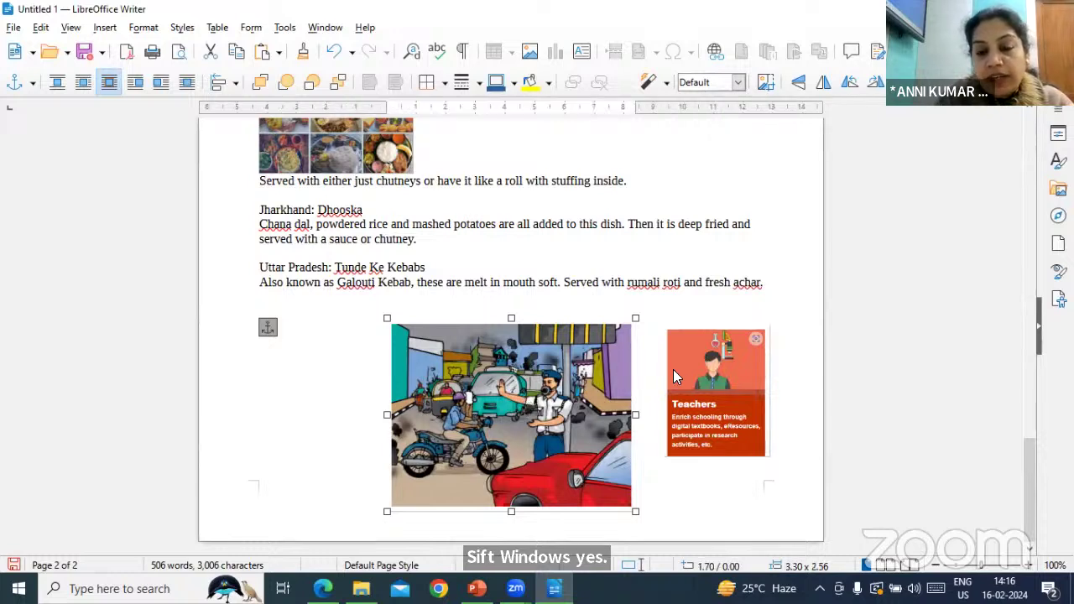
{"action": "left_click", "coordinate": [530, 399]}
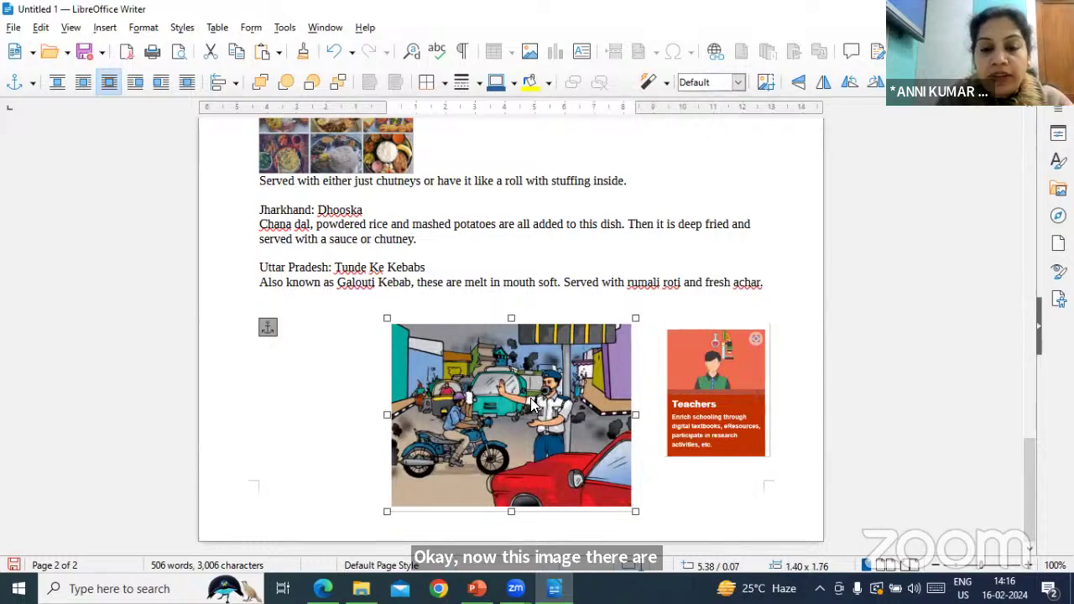
{"action": "left_click", "coordinate": [705, 374]}
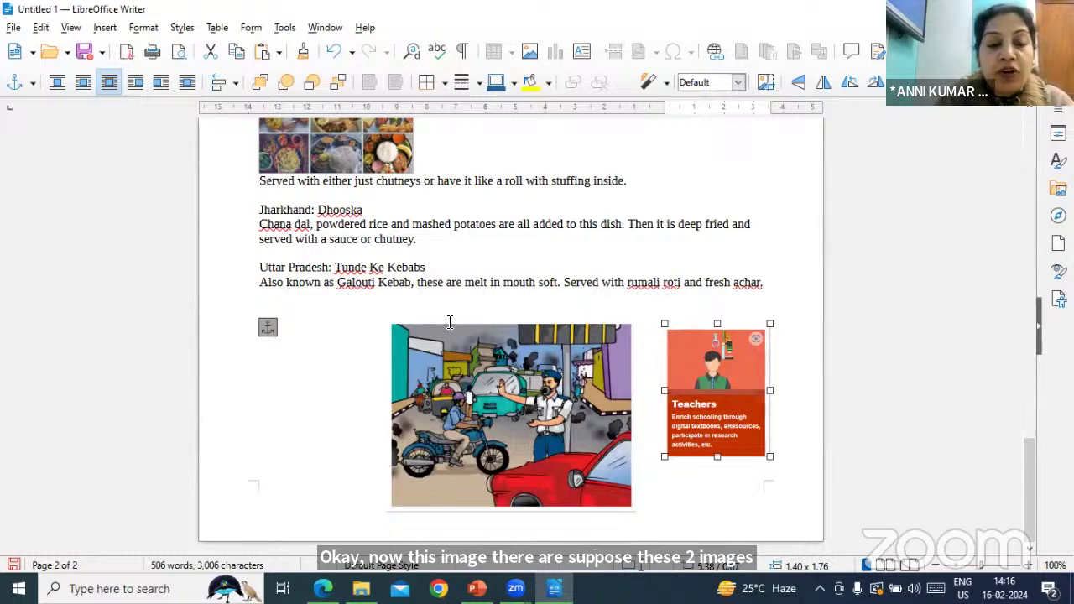
Delete all text and pictures from the Writer document.
{"action": "scroll", "coordinate": [453, 312], "scroll_direction": "up", "scroll_amount": 3}
{"action": "scroll", "coordinate": [453, 312], "scroll_direction": "down", "scroll_amount": 3}
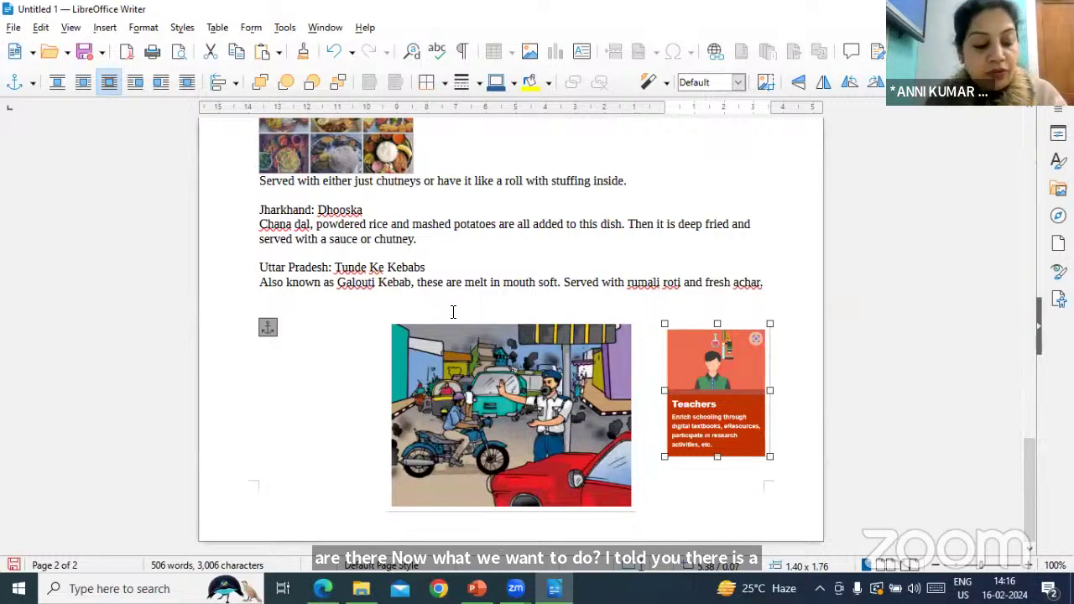
{"action": "key", "text": "ctrl+a"}
{"action": "key", "text": "Delete"}
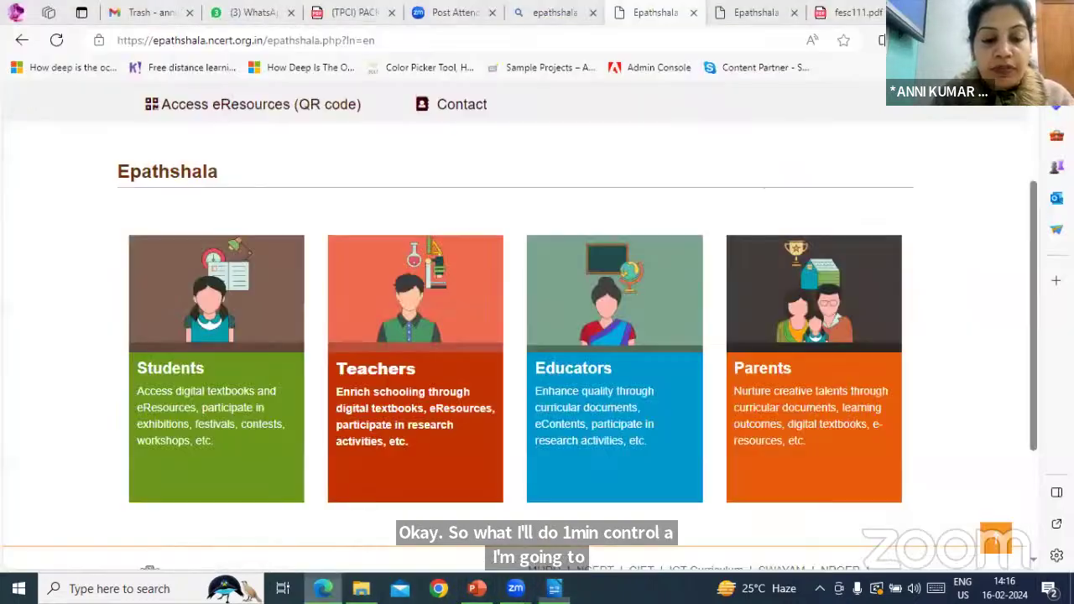
Copy the page 4 text from "room dark" through "from place to place" of fesc111.pdf in Edge and paste it into the Writer document.
{"action": "left_click", "coordinate": [322, 588]}
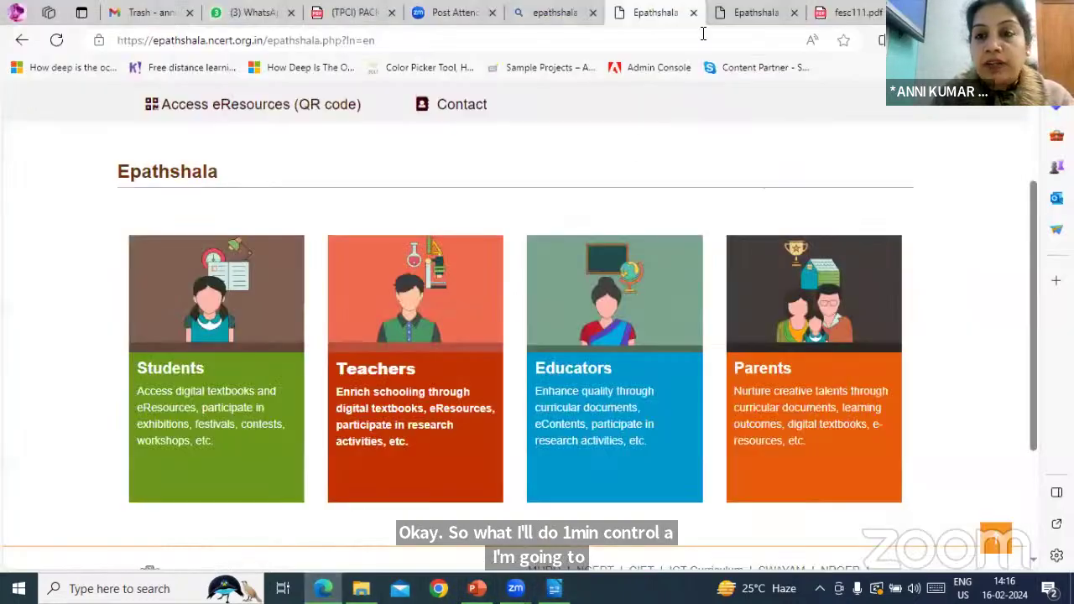
{"action": "left_click", "coordinate": [873, 15]}
{"action": "scroll", "coordinate": [348, 386], "scroll_direction": "down", "scroll_amount": 3}
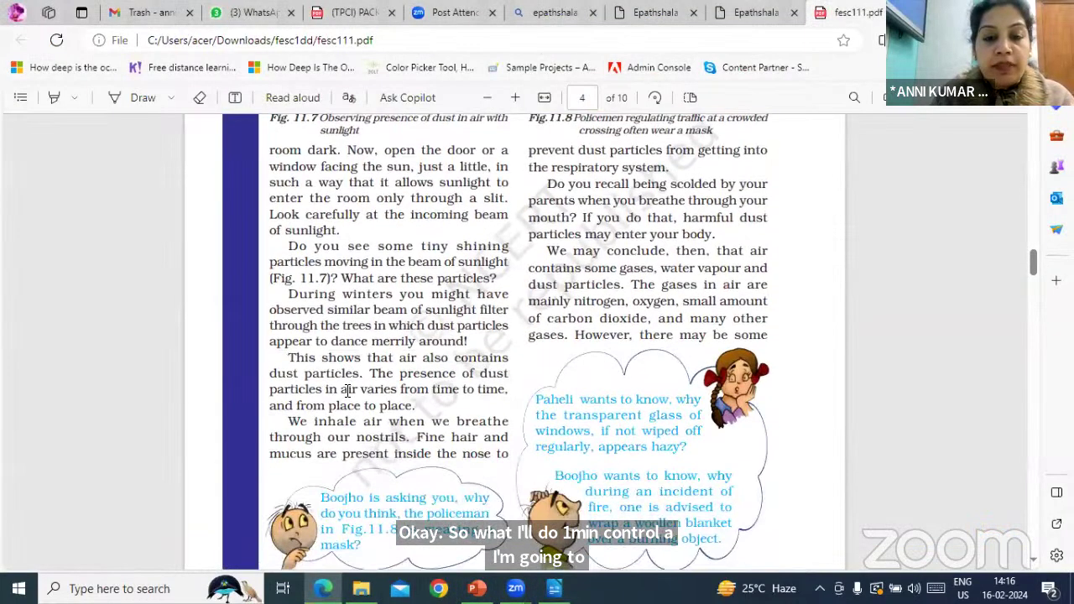
{"action": "scroll", "coordinate": [347, 386], "scroll_direction": "up", "scroll_amount": 2}
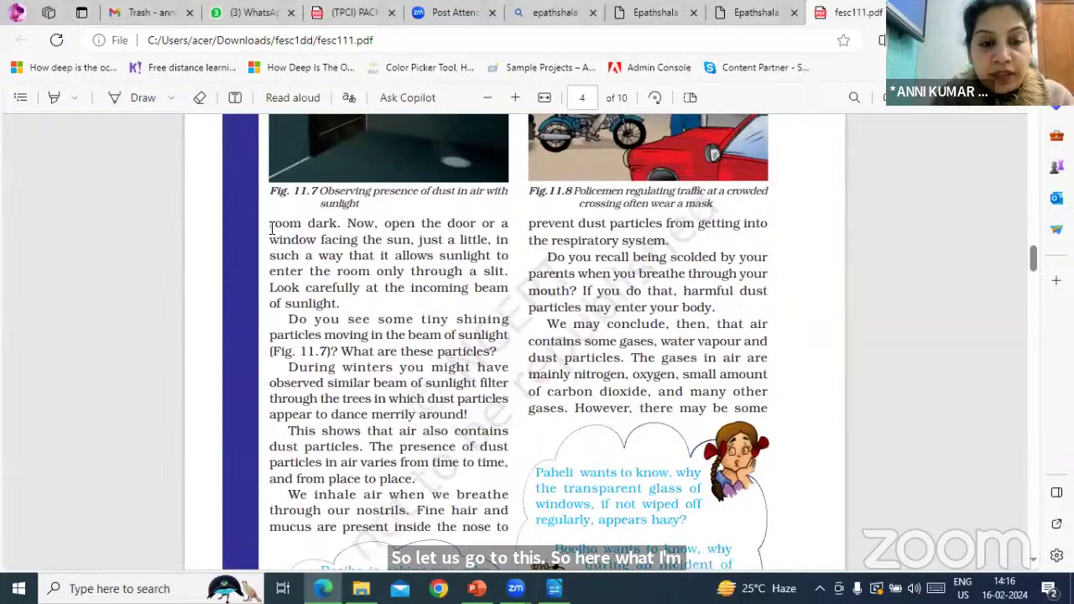
{"action": "left_click_drag", "start_coordinate": [269, 224], "coordinate": [282, 227]}
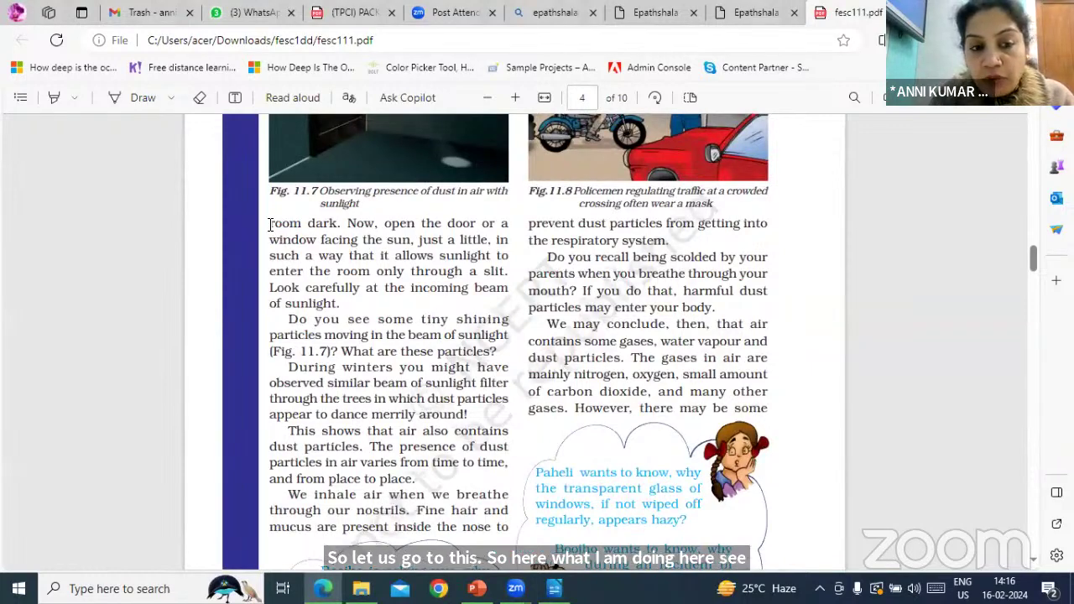
{"action": "left_click", "coordinate": [468, 229]}
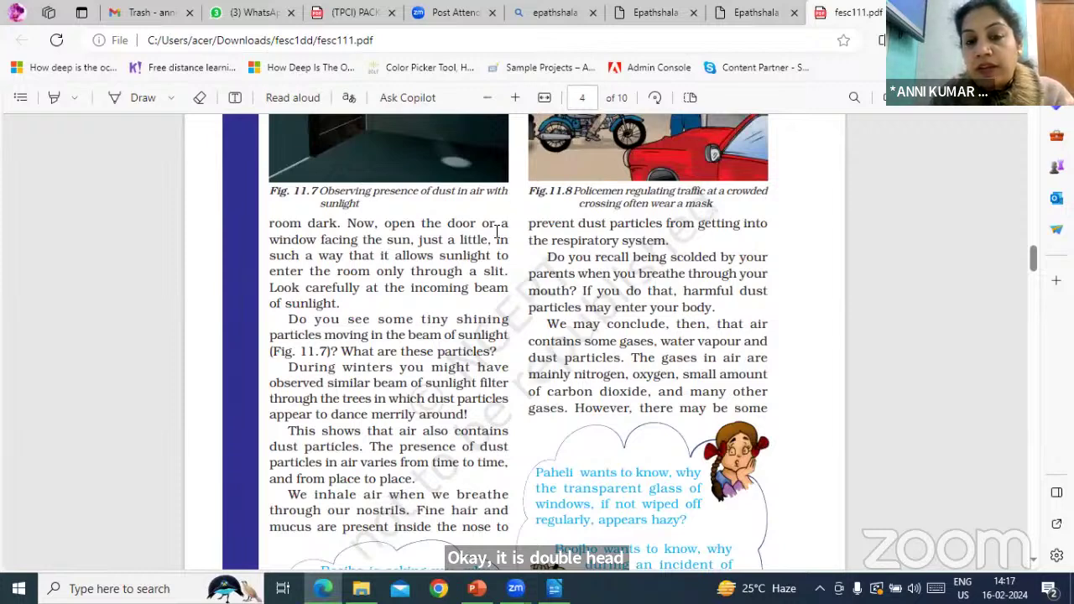
{"action": "left_click_drag", "start_coordinate": [278, 228], "coordinate": [426, 482]}
{"action": "key", "text": "ctrl+c"}
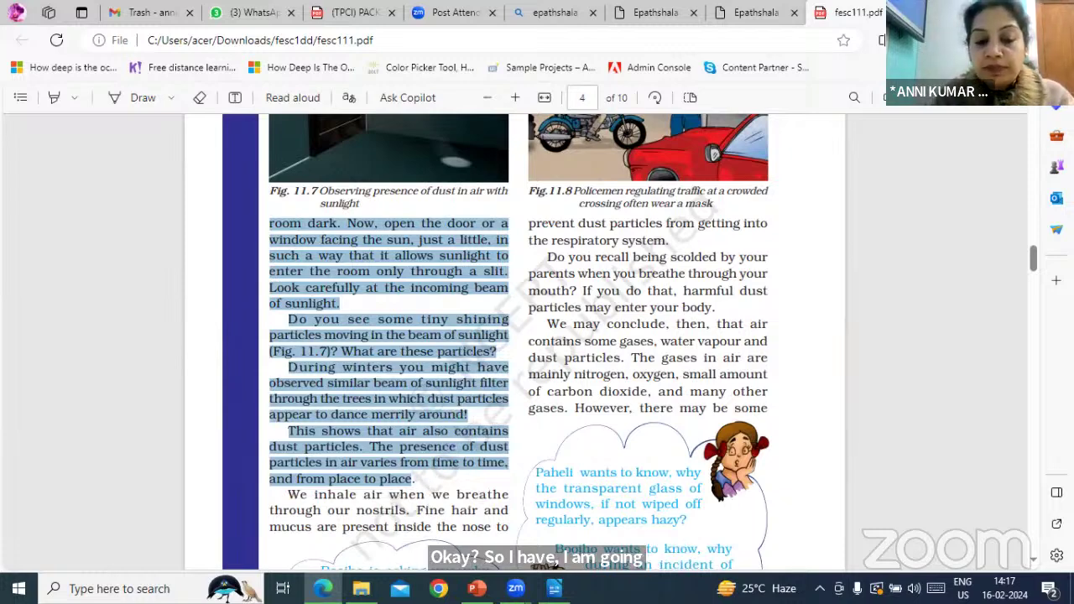
{"action": "key", "text": "alt+Tab"}
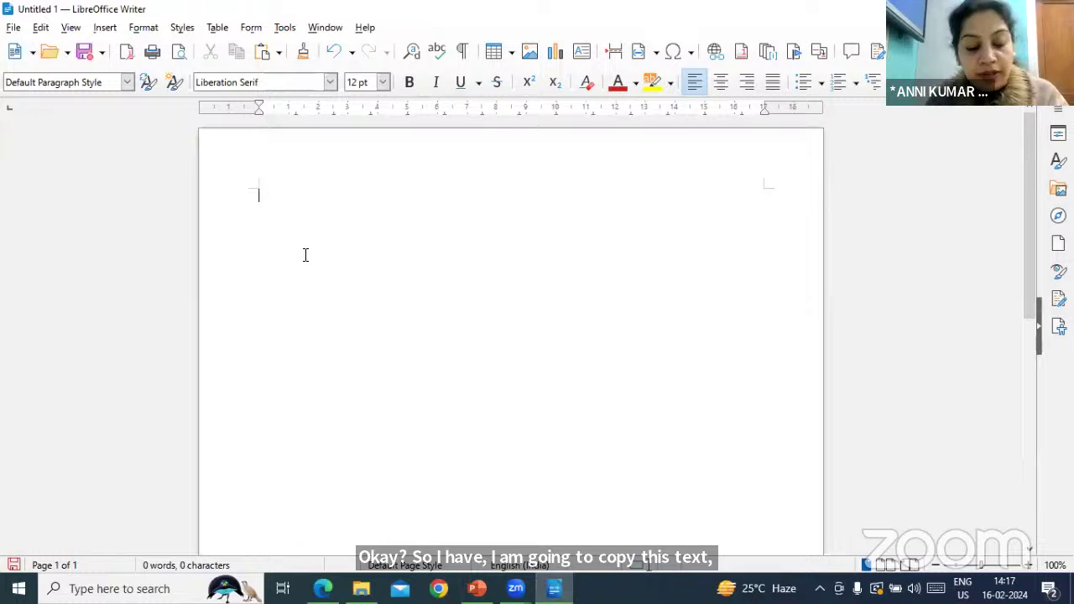
{"action": "key", "text": "ctrl+v"}
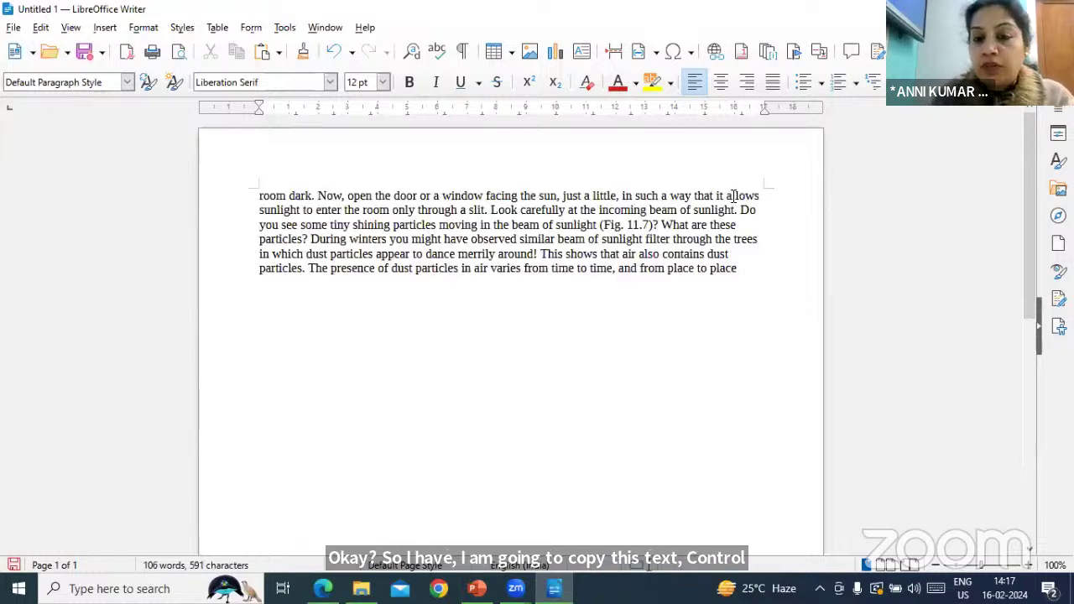
Remove the figure reference "(Fig. 11.7)?" after "beam of sunlight" in the pasted text.
{"action": "left_click", "coordinate": [601, 226]}
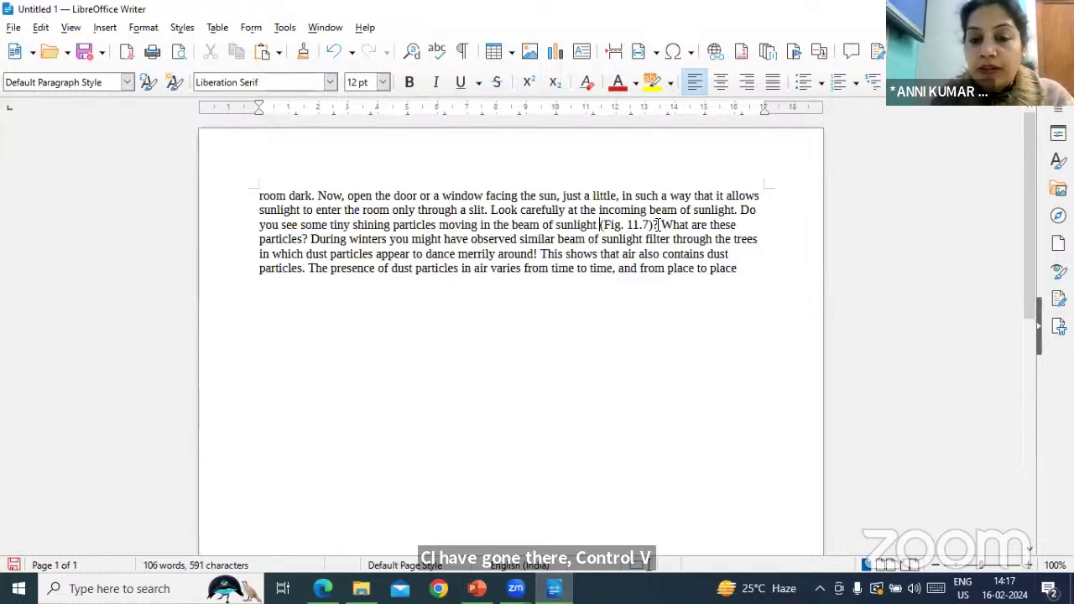
{"action": "key", "text": "Delete"}
{"action": "key", "text": "Delete"}
{"action": "key", "text": "Delete"}
{"action": "key", "text": "Delete"}
{"action": "key", "text": "Delete"}
{"action": "key", "text": "Delete"}
{"action": "key", "text": "Delete"}
{"action": "key", "text": "Delete"}
{"action": "key", "text": "Delete"}
{"action": "key", "text": "Delete"}
{"action": "key", "text": "Delete"}
{"action": "key", "text": "Delete"}
{"action": "key", "text": "Delete"}
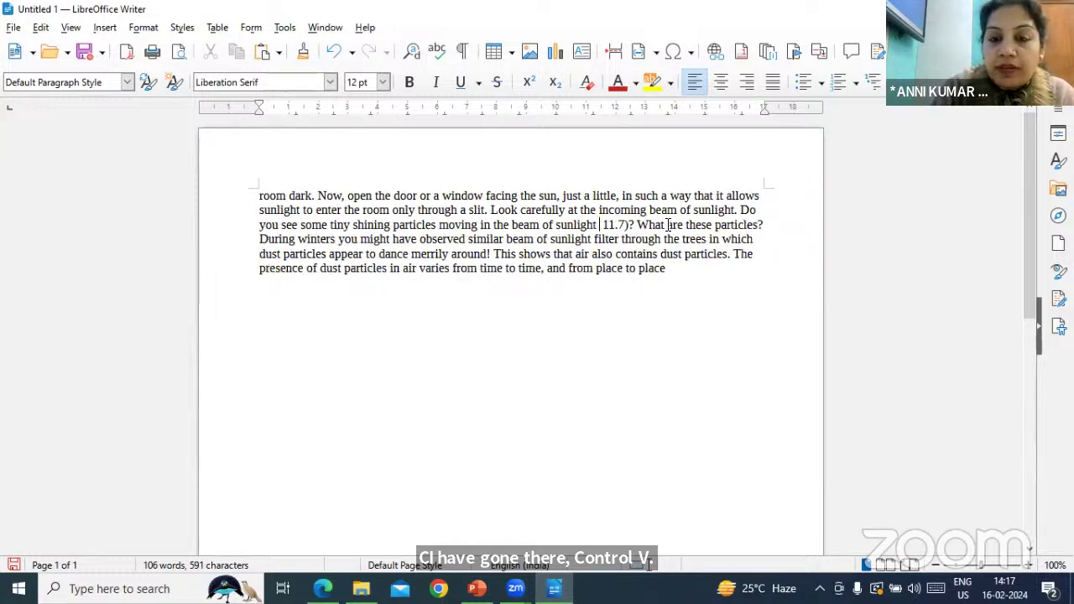
{"action": "key", "text": "Delete"}
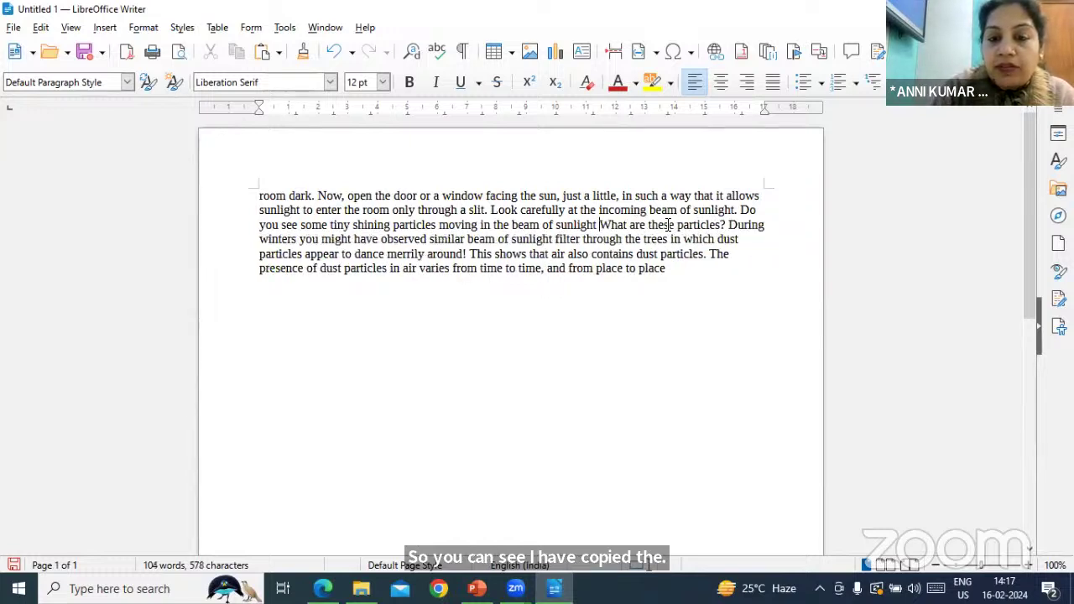
Capture the Fig. 11.8 traffic policeman picture from page 4 of fesc111.pdf in Edge and paste it on a new line below the Writer text.
{"action": "left_click", "coordinate": [701, 265]}
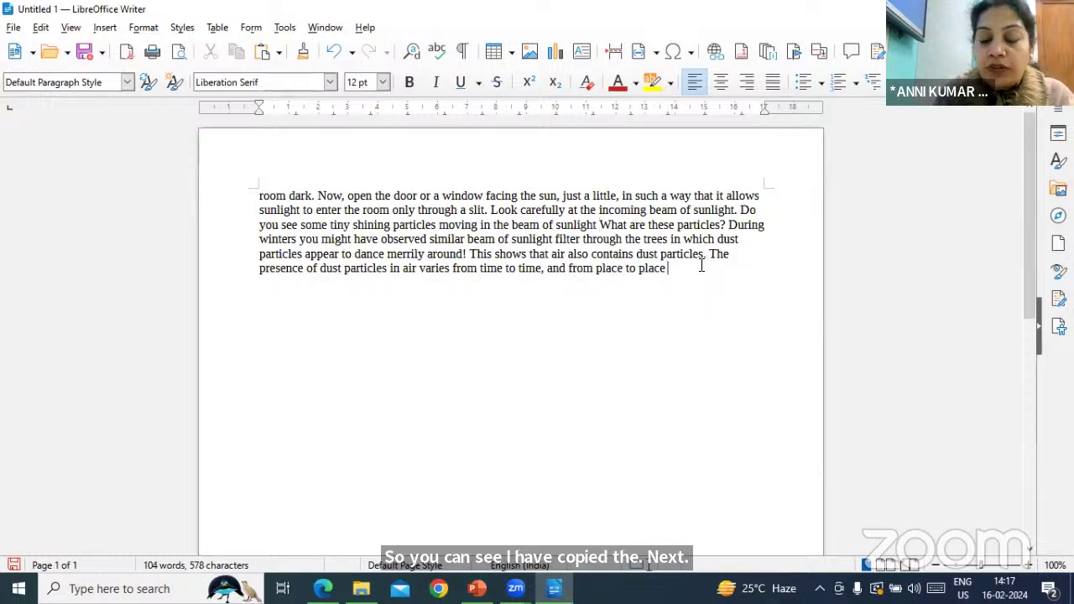
{"action": "key", "text": "Return"}
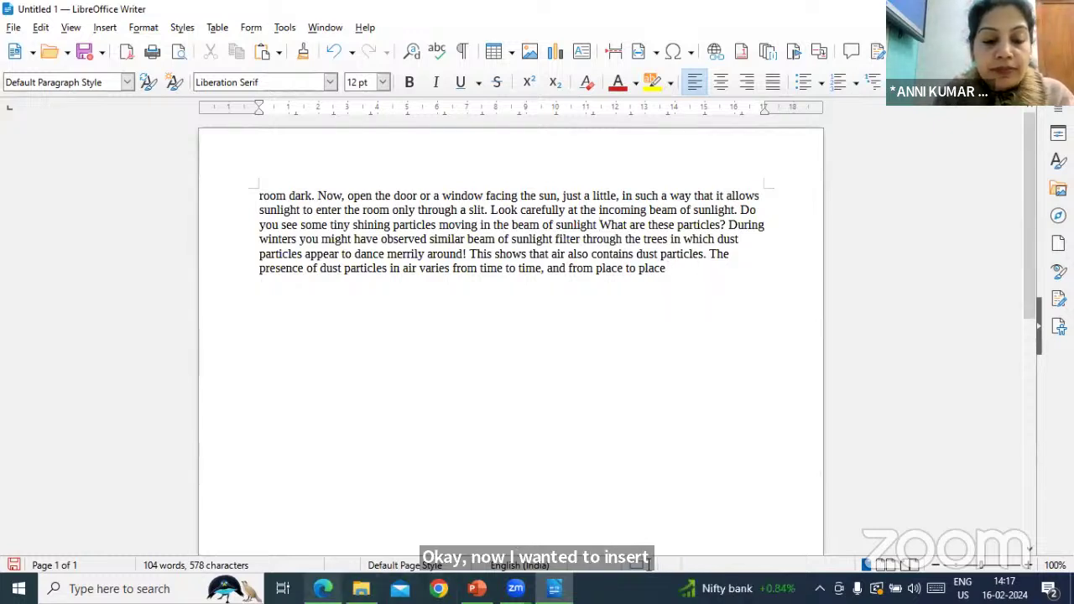
{"action": "key", "text": "alt+Tab"}
{"action": "scroll", "coordinate": [640, 333], "scroll_direction": "up", "scroll_amount": 3}
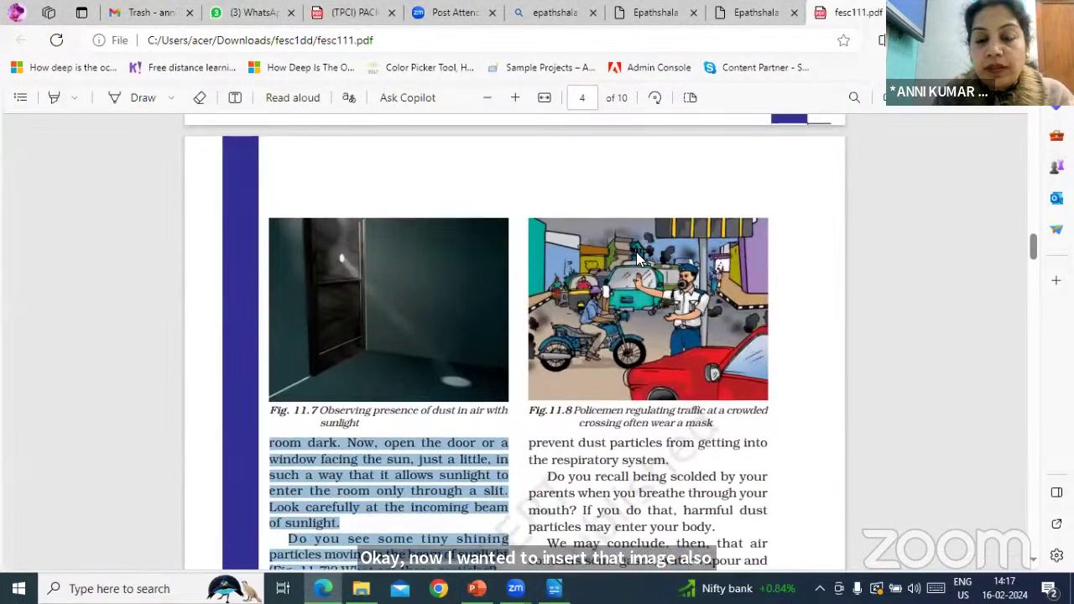
{"action": "left_click", "coordinate": [634, 276]}
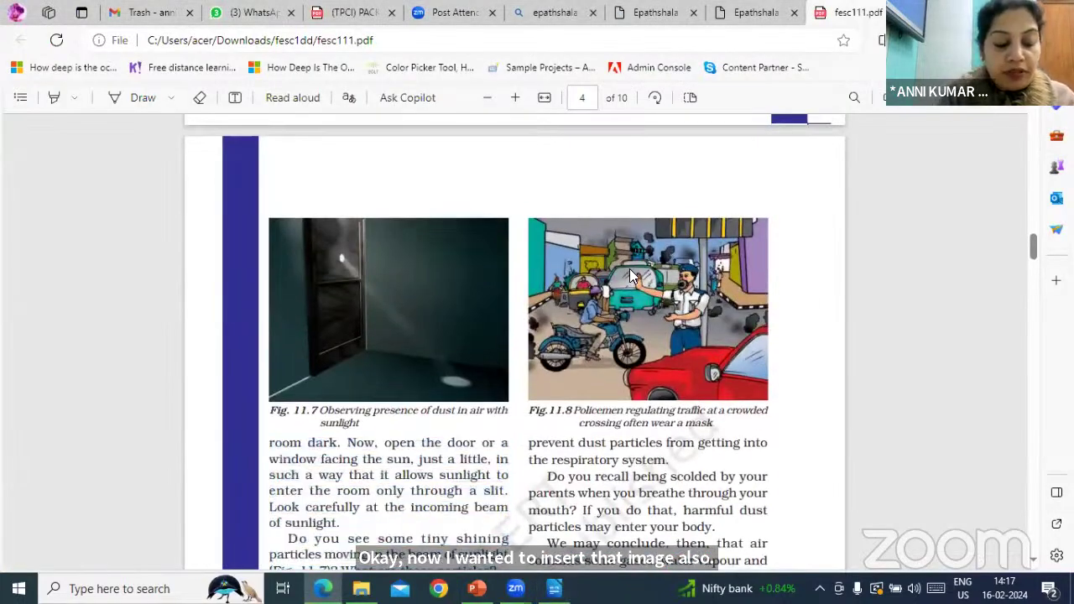
{"action": "key", "text": "super+shift+s"}
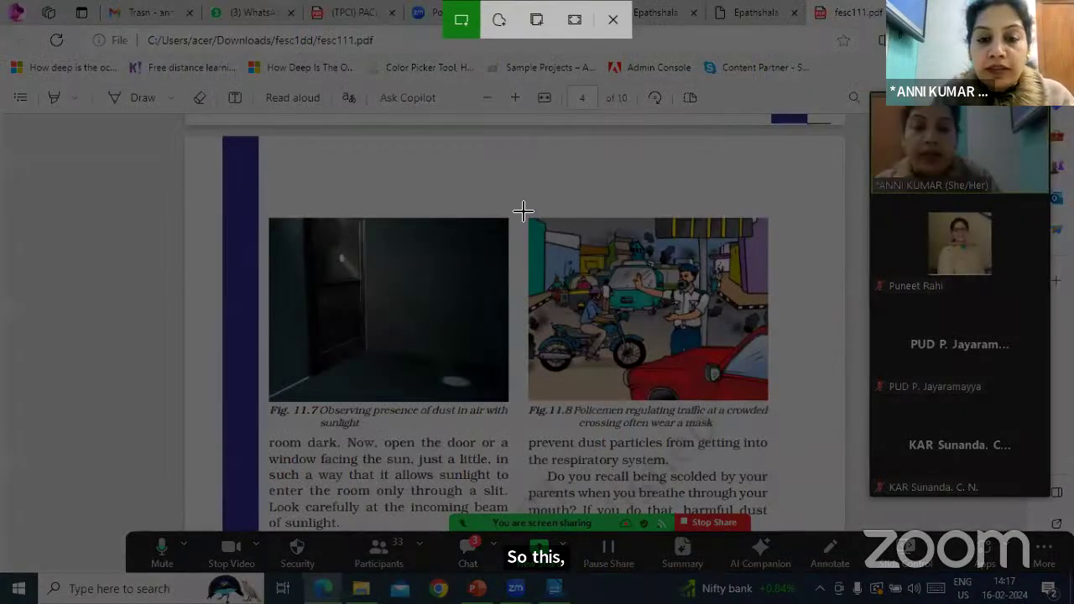
{"action": "left_click_drag", "start_coordinate": [522, 211], "coordinate": [770, 404]}
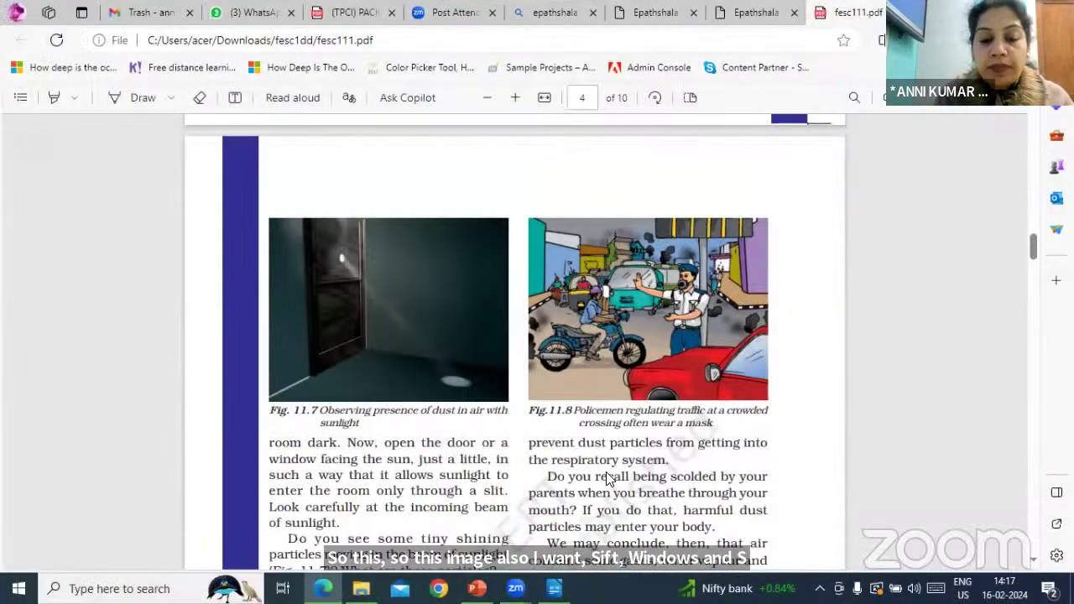
{"action": "key", "text": "alt+Tab"}
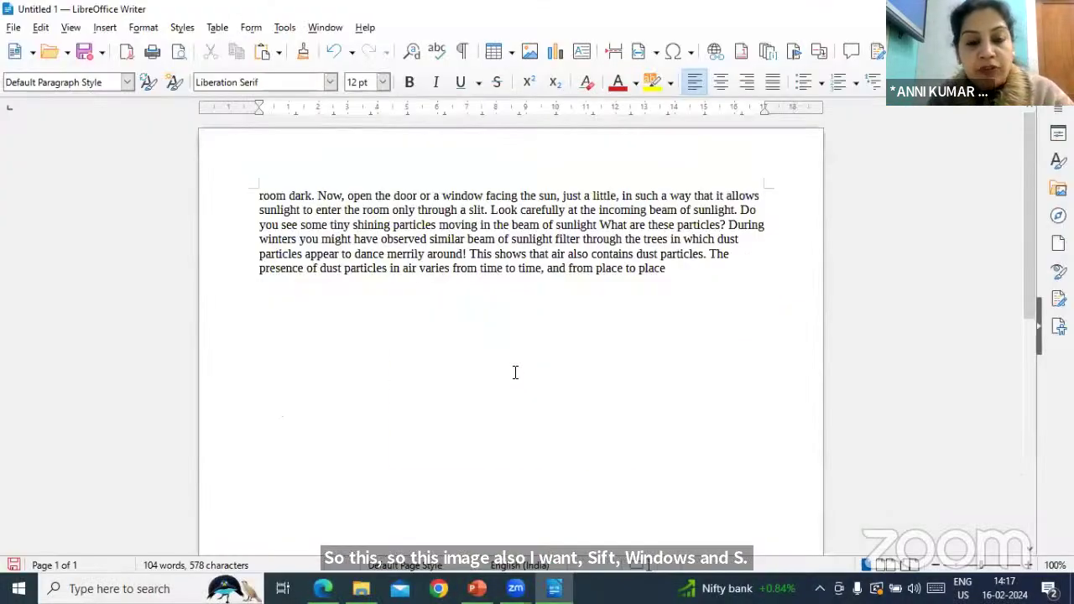
{"action": "key", "text": "ctrl+v"}
{"action": "left_click", "coordinate": [688, 352]}
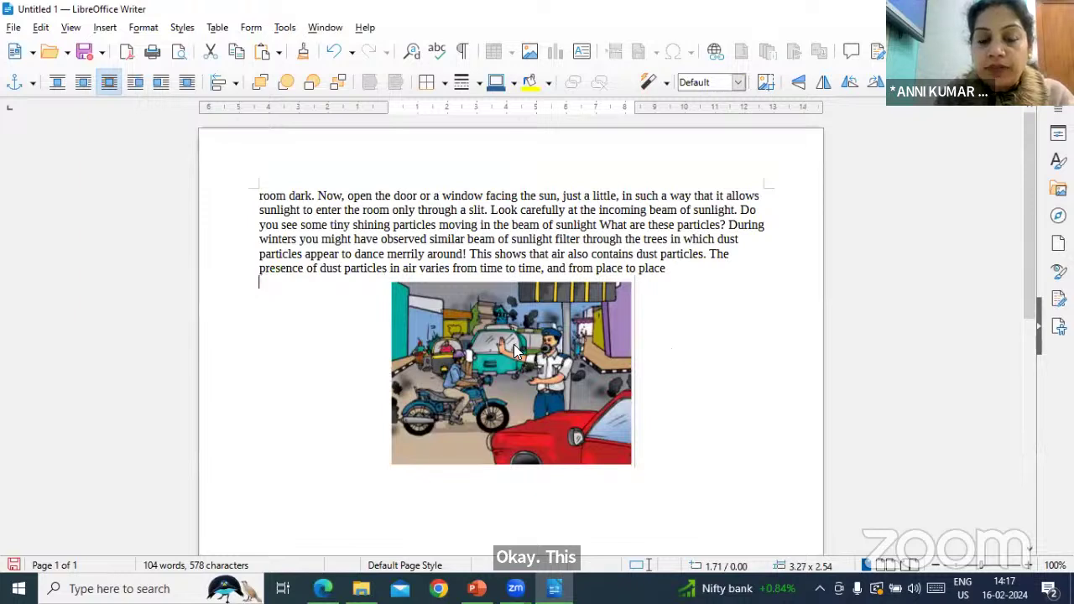
Anchor the traffic policeman picture as a character and shrink it to about 2.38 x 1.85.
{"action": "left_click", "coordinate": [495, 361]}
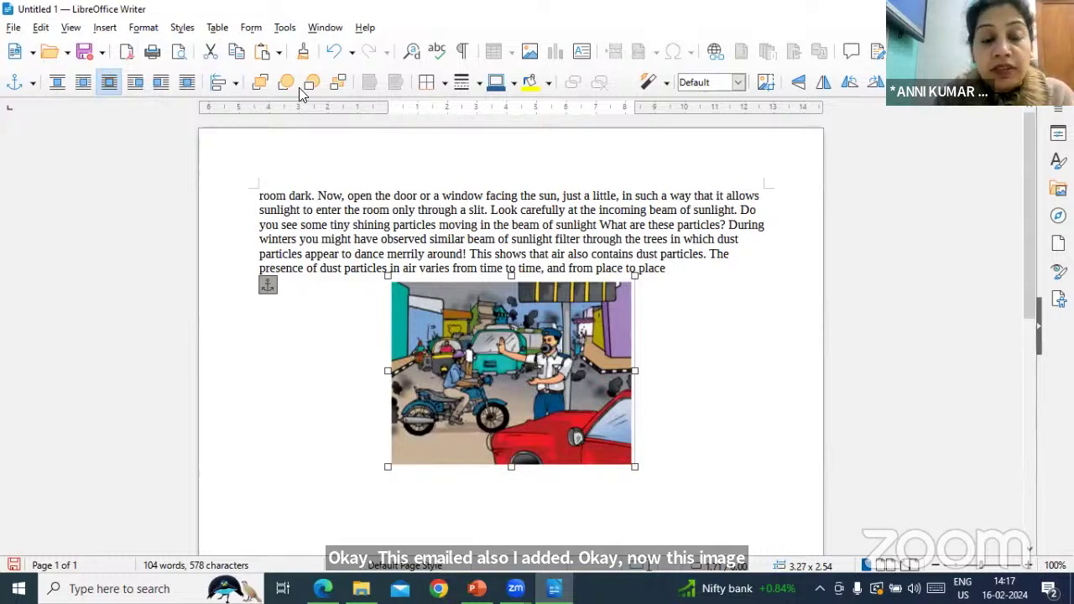
{"action": "left_click", "coordinate": [136, 24]}
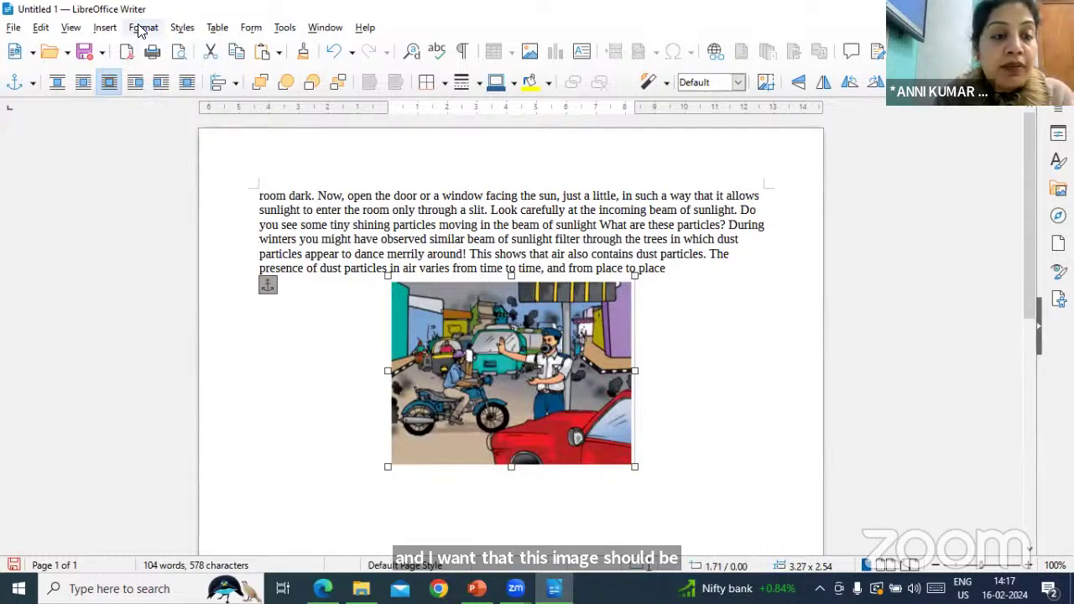
{"action": "mouse_move", "coordinate": [244, 447]}
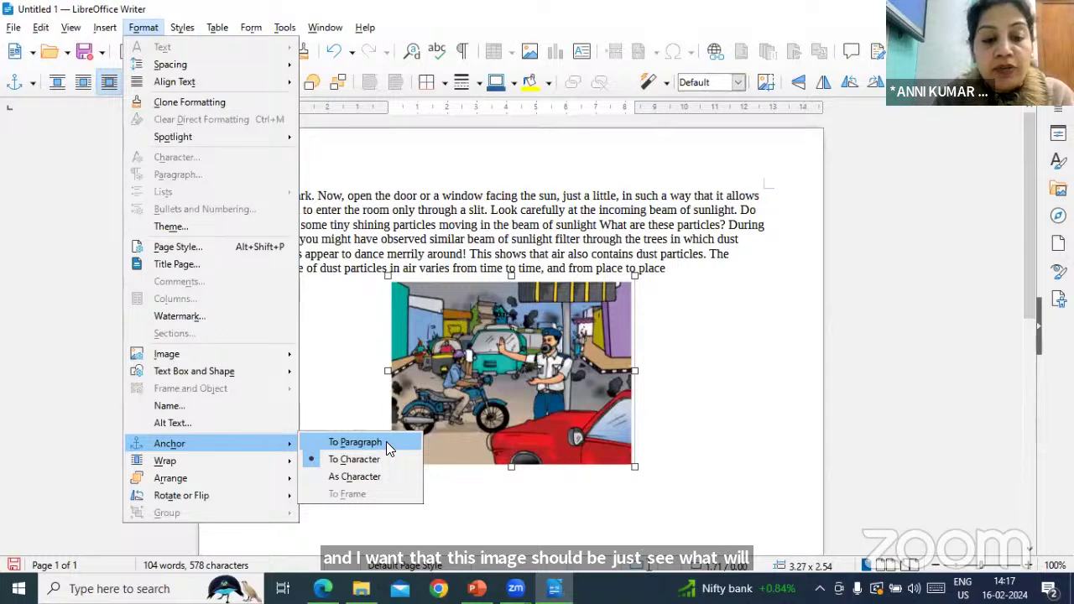
{"action": "left_click", "coordinate": [361, 475]}
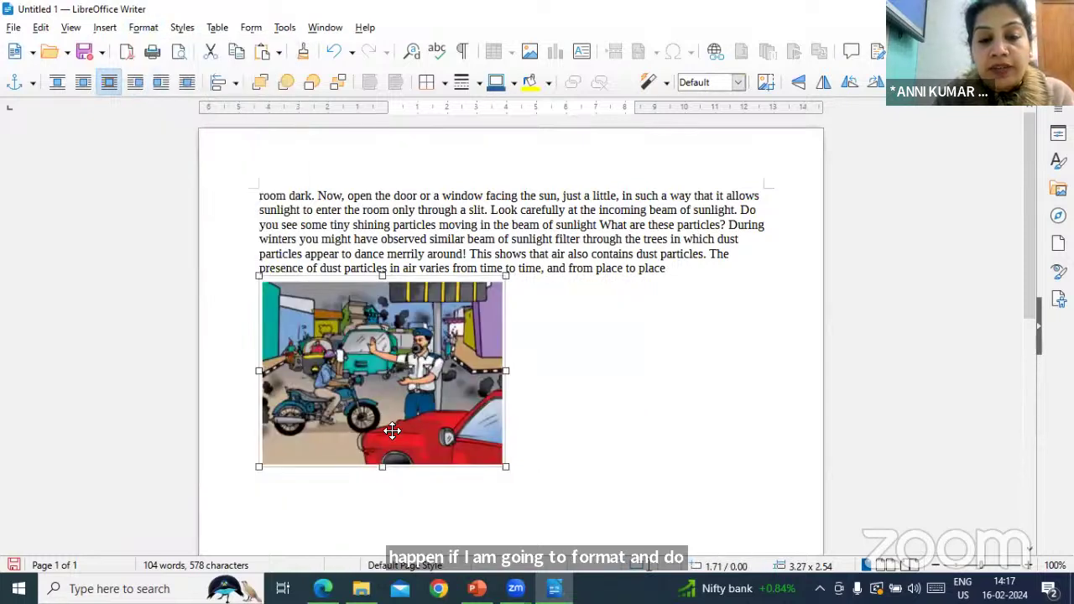
{"action": "left_click_drag", "start_coordinate": [385, 424], "coordinate": [394, 332]}
{"action": "left_click_drag", "start_coordinate": [506, 468], "coordinate": [438, 388]}
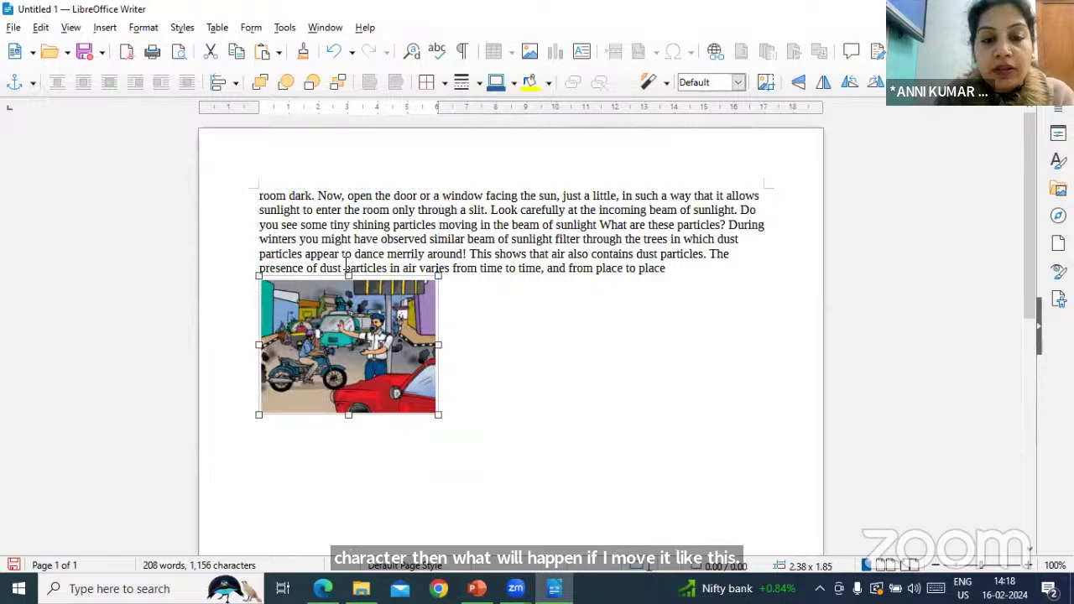
Try to move the traffic policeman picture up into the paragraph text.
{"action": "left_click_drag", "start_coordinate": [355, 295], "coordinate": [344, 248]}
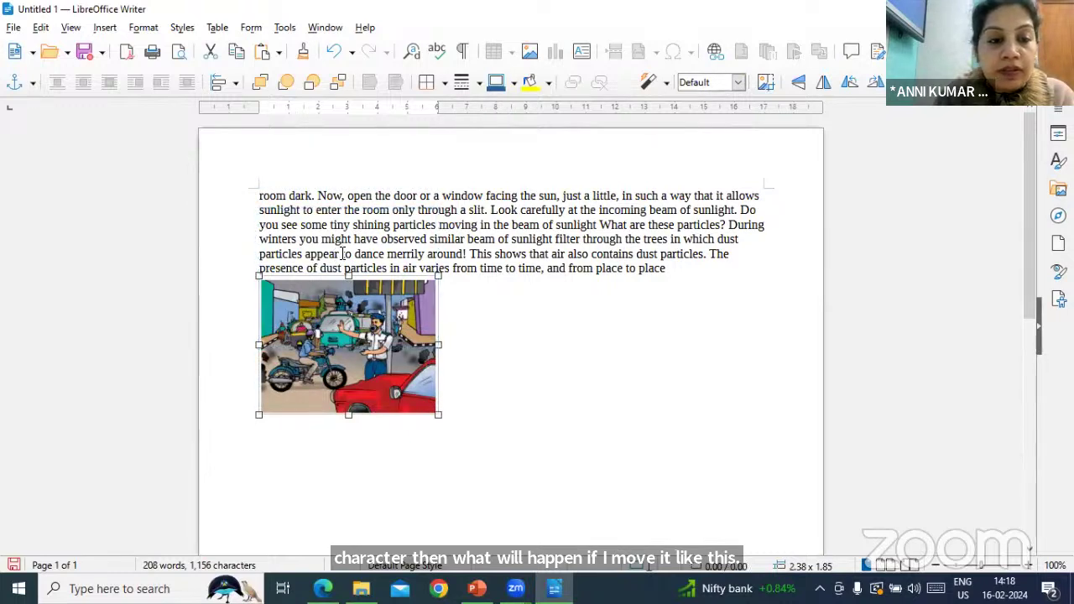
{"action": "left_click", "coordinate": [475, 305]}
{"action": "scroll", "coordinate": [504, 310], "scroll_direction": "down", "scroll_amount": 3}
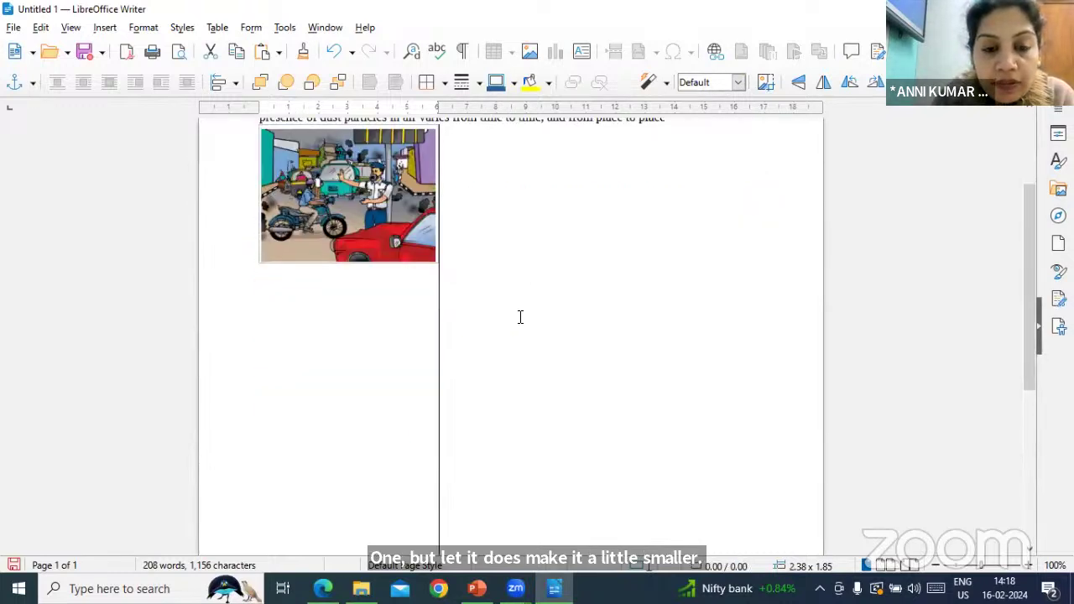
{"action": "scroll", "coordinate": [467, 314], "scroll_direction": "up", "scroll_amount": 3}
{"action": "left_click", "coordinate": [356, 317]}
{"action": "left_click_drag", "start_coordinate": [357, 316], "coordinate": [356, 293]}
{"action": "scroll", "coordinate": [467, 309], "scroll_direction": "down", "scroll_amount": 3}
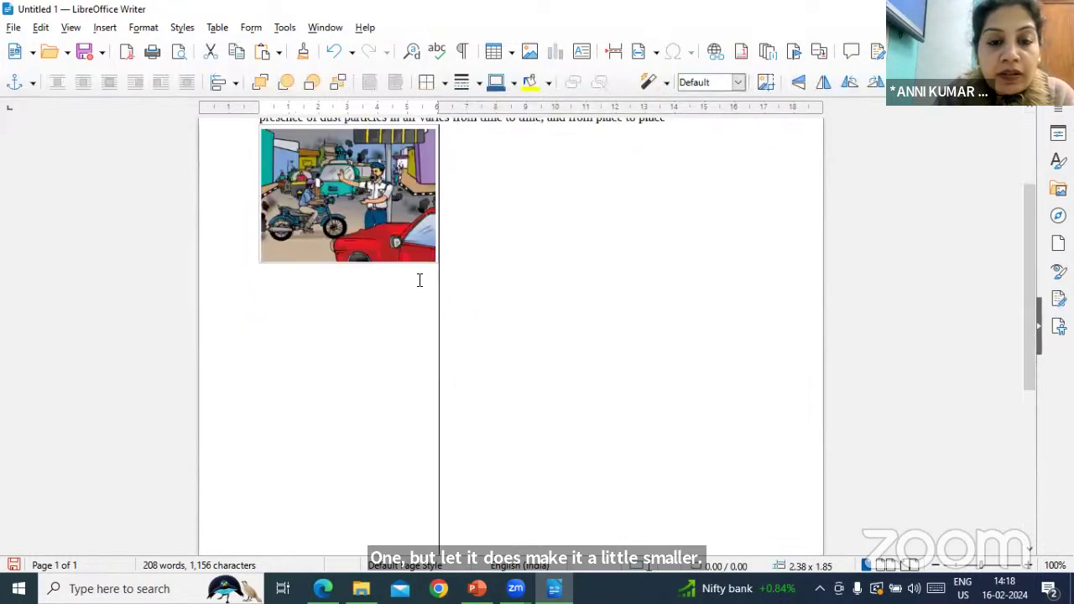
Enter the filler text "dghgsgggd" after the traffic policeman picture.
{"action": "left_click", "coordinate": [441, 313]}
{"action": "type", "text": "d"}
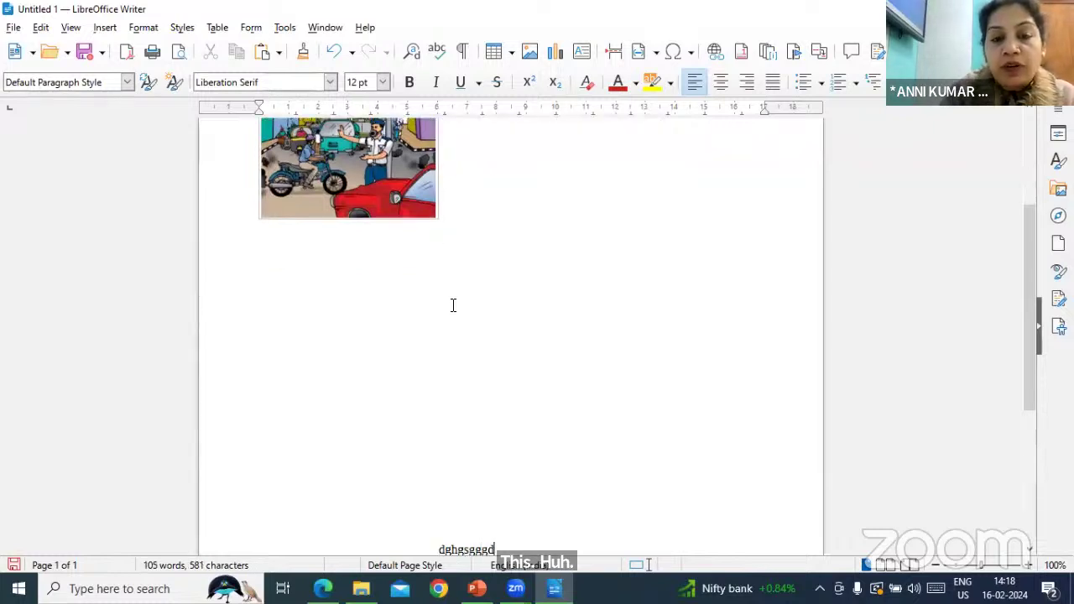
{"action": "type", "text": "ghesgggd"}
{"action": "scroll", "coordinate": [544, 180], "scroll_direction": "up", "scroll_amount": 3}
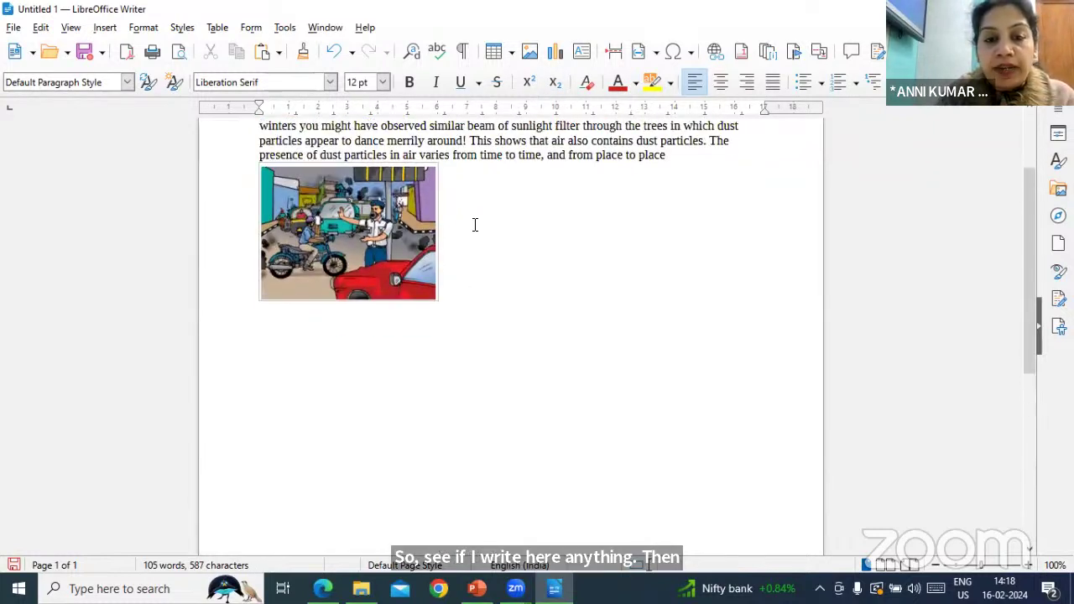
{"action": "scroll", "coordinate": [470, 223], "scroll_direction": "down", "scroll_amount": 2}
{"action": "scroll", "coordinate": [587, 217], "scroll_direction": "up", "scroll_amount": 3}
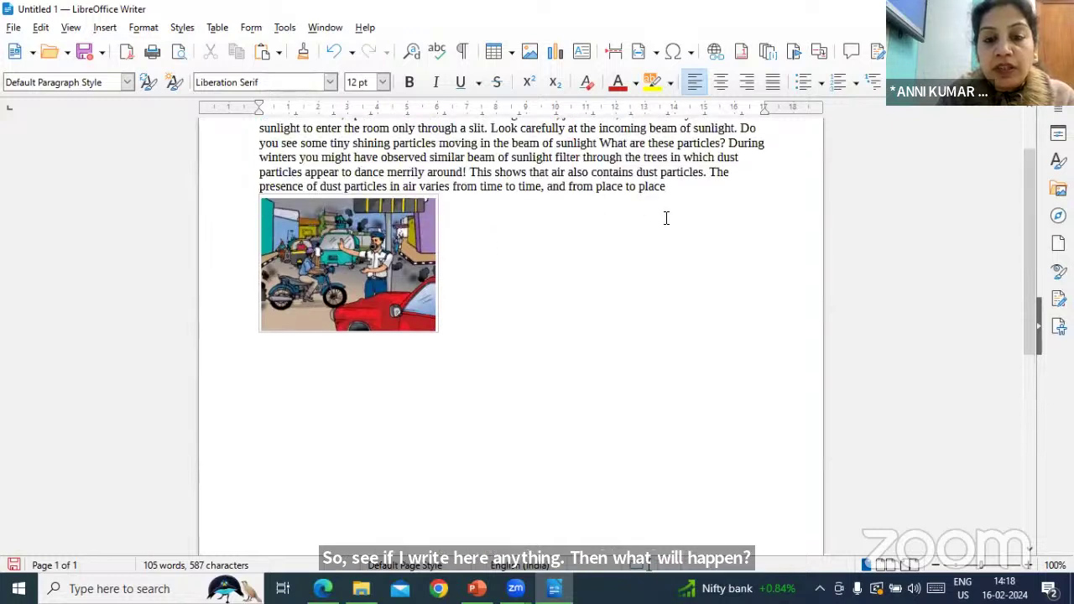
Add two test lines, "hsdfdfdfd" and "ssss", between the paragraph and the picture.
{"action": "left_click", "coordinate": [696, 188]}
{"action": "key", "text": "Return"}
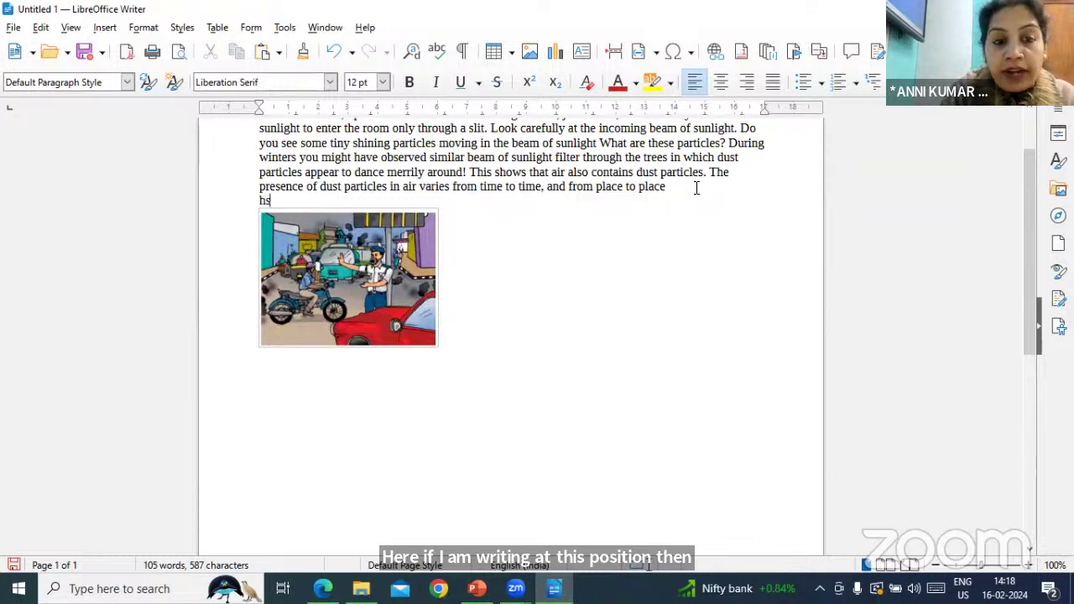
{"action": "type", "text": "hsdfdfdfd"}
{"action": "key", "text": "Return"}
{"action": "type", "text": "ssss"}
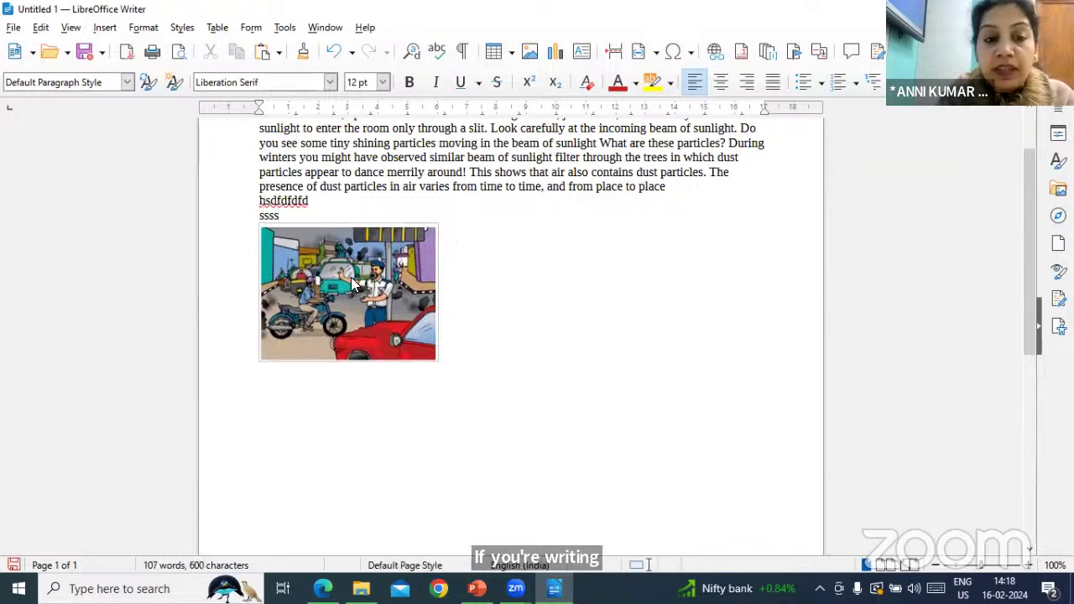
Delete the two test lines above the picture.
{"action": "left_click", "coordinate": [345, 255]}
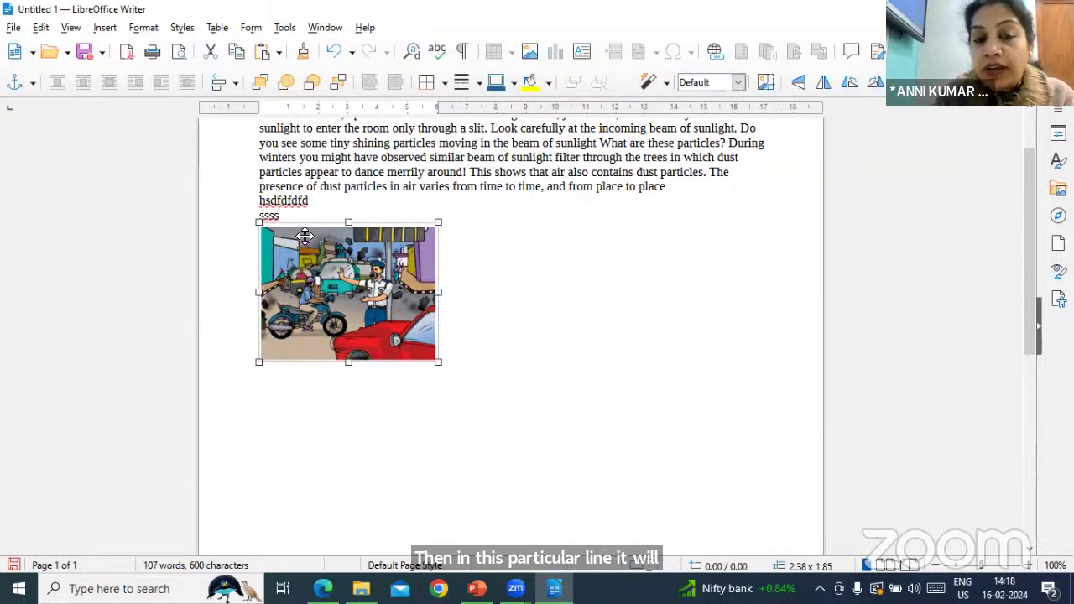
{"action": "left_click_drag", "start_coordinate": [260, 202], "coordinate": [315, 215]}
{"action": "key", "text": "Delete"}
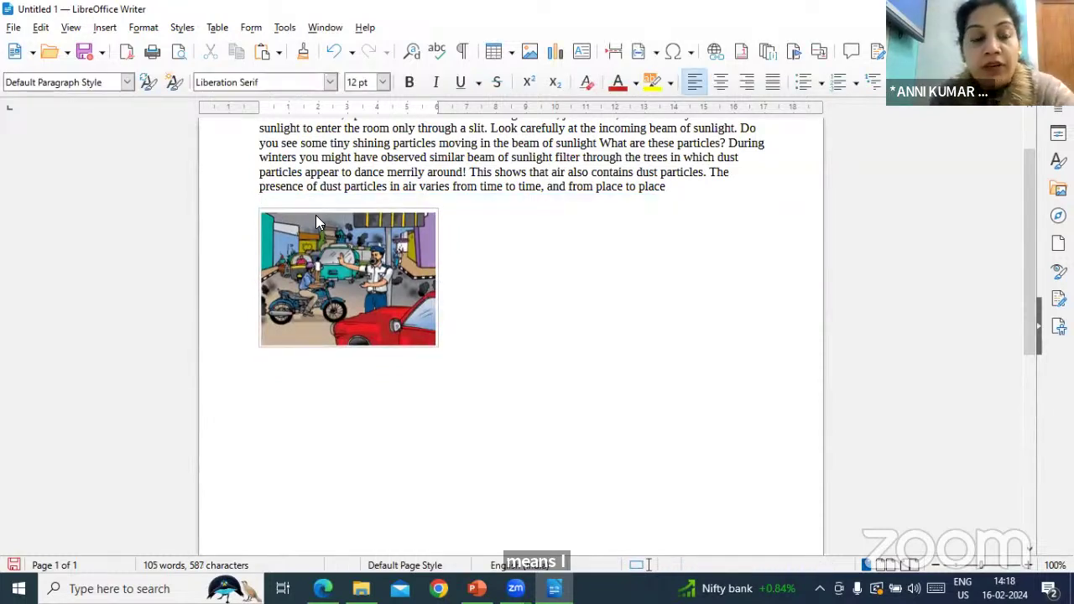
Check the wrap options available for the traffic policeman picture.
{"action": "left_click", "coordinate": [144, 27]}
{"action": "left_click", "coordinate": [376, 324]}
{"action": "left_click", "coordinate": [376, 315]}
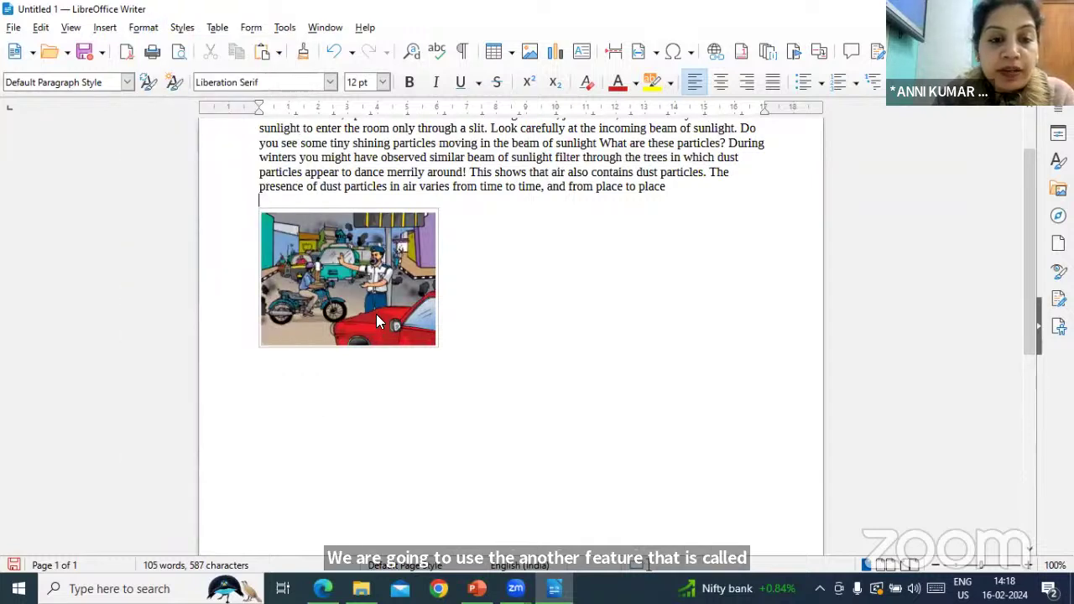
{"action": "left_click", "coordinate": [141, 28]}
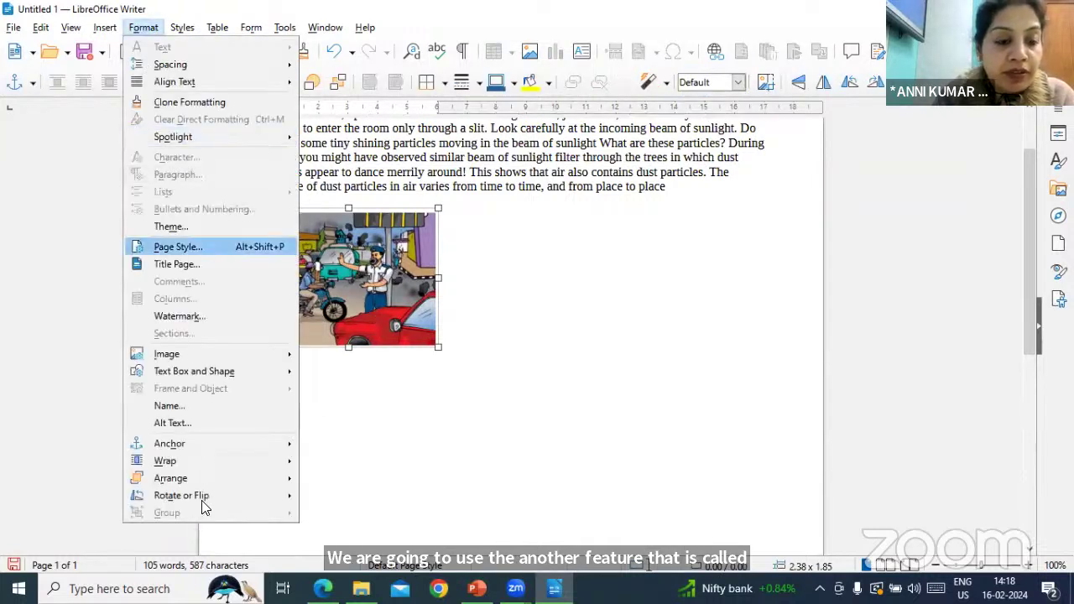
{"action": "mouse_move", "coordinate": [243, 467]}
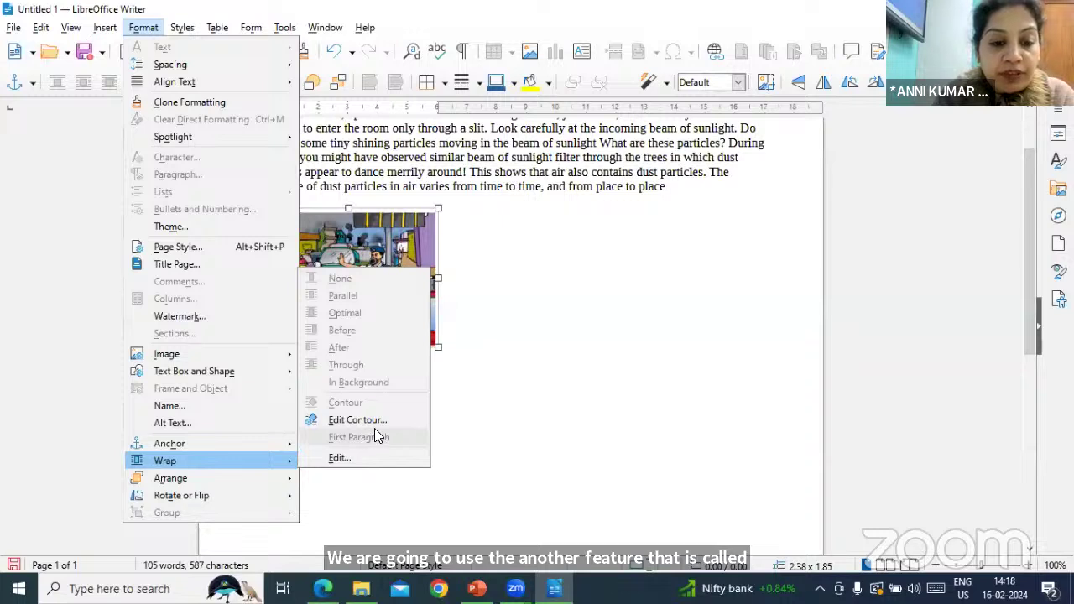
{"action": "left_click", "coordinate": [506, 420]}
Try to move the picture up to the blank line directly beneath the paragraph.
{"action": "left_click", "coordinate": [365, 248]}
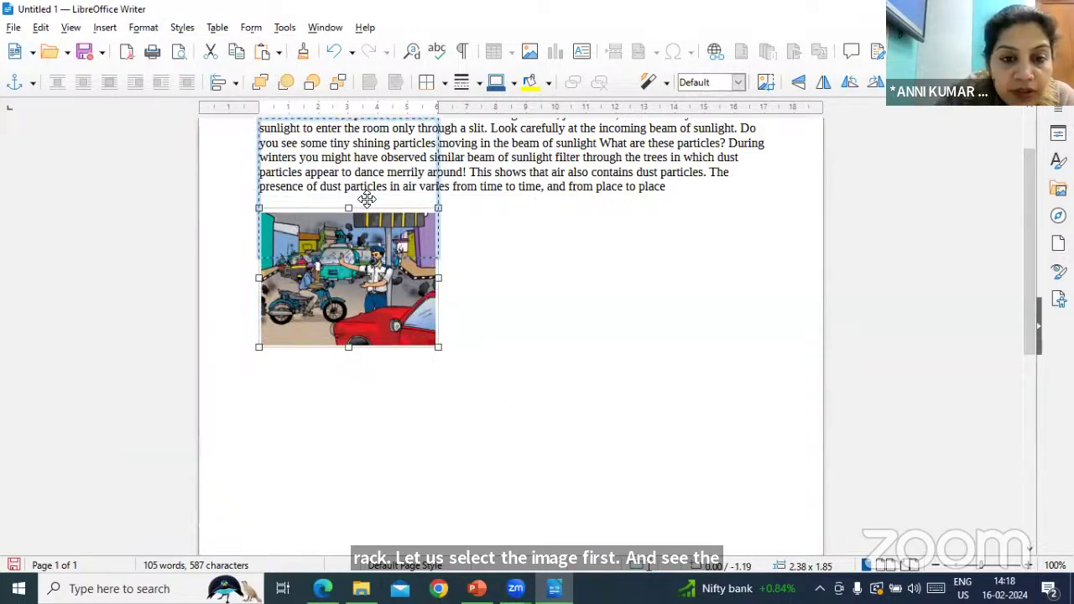
{"action": "scroll", "coordinate": [582, 290], "scroll_direction": "up", "scroll_amount": 2}
{"action": "scroll", "coordinate": [549, 285], "scroll_direction": "down", "scroll_amount": 3}
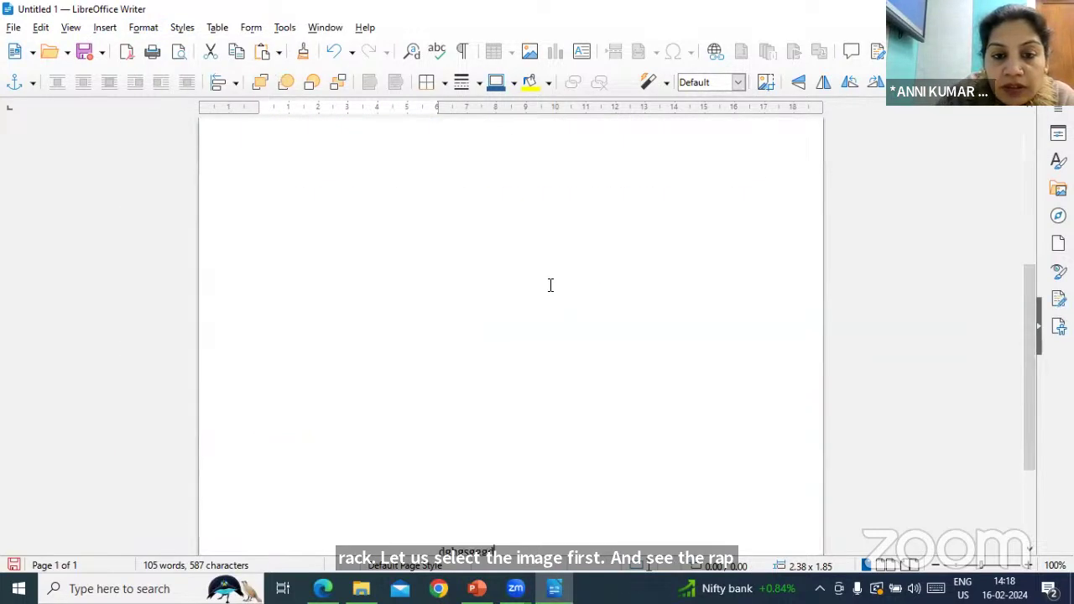
{"action": "left_click", "coordinate": [549, 330]}
{"action": "scroll", "coordinate": [549, 330], "scroll_direction": "up", "scroll_amount": 3}
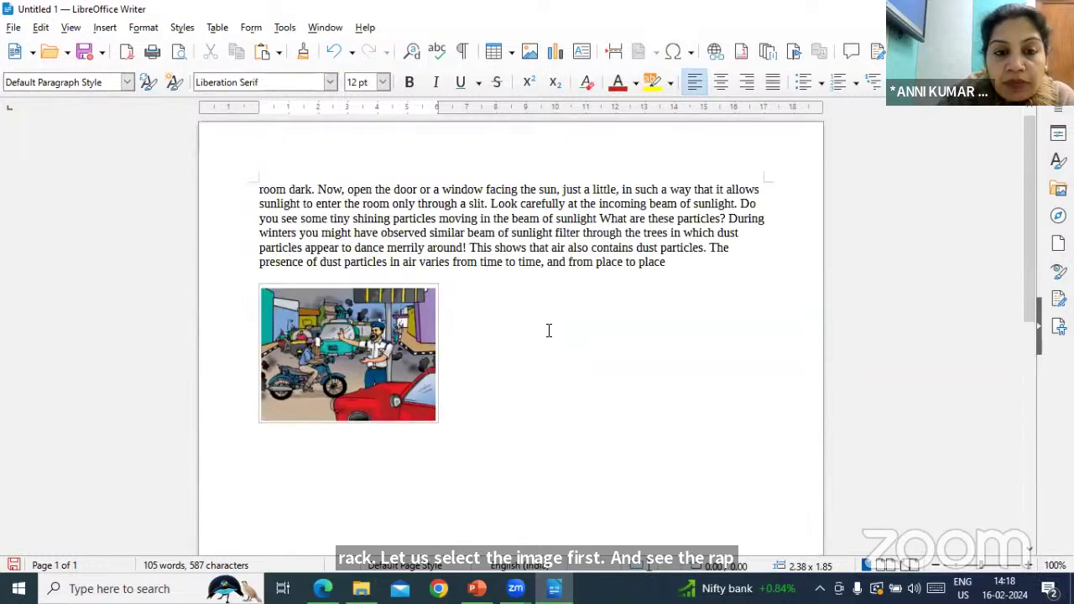
{"action": "left_click", "coordinate": [389, 334]}
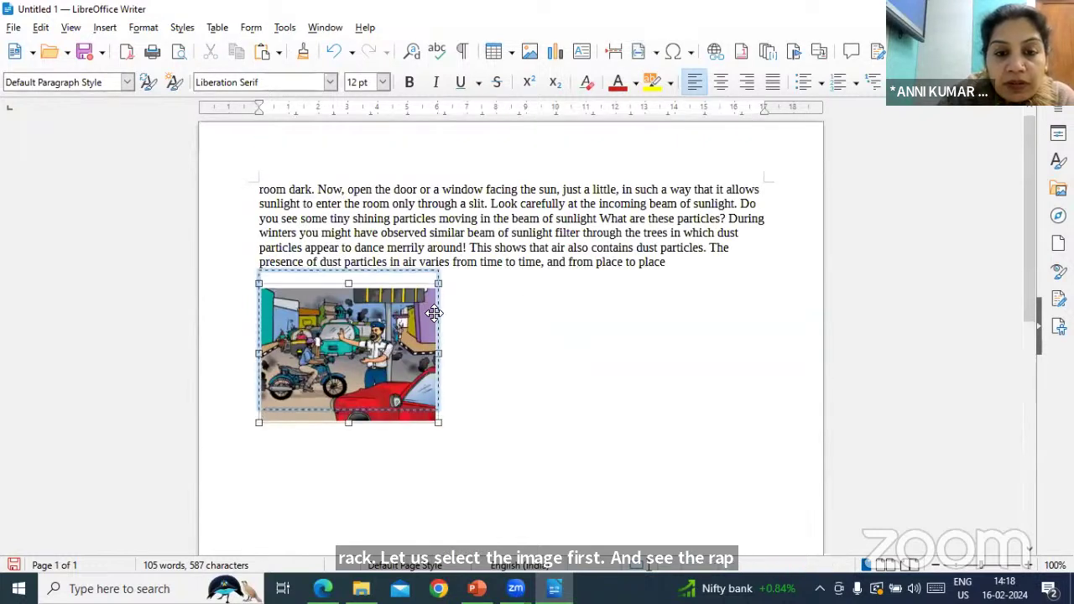
Insert blank lines above the first line of text and try to move the picture up into them.
{"action": "left_click", "coordinate": [279, 180]}
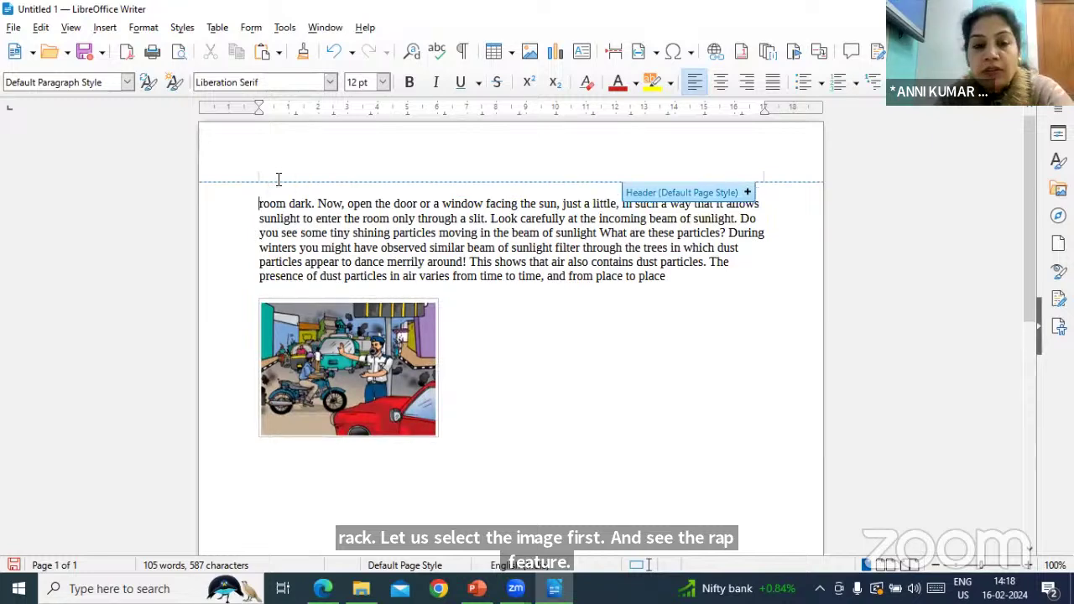
{"action": "left_click_drag", "start_coordinate": [308, 411], "coordinate": [342, 365]}
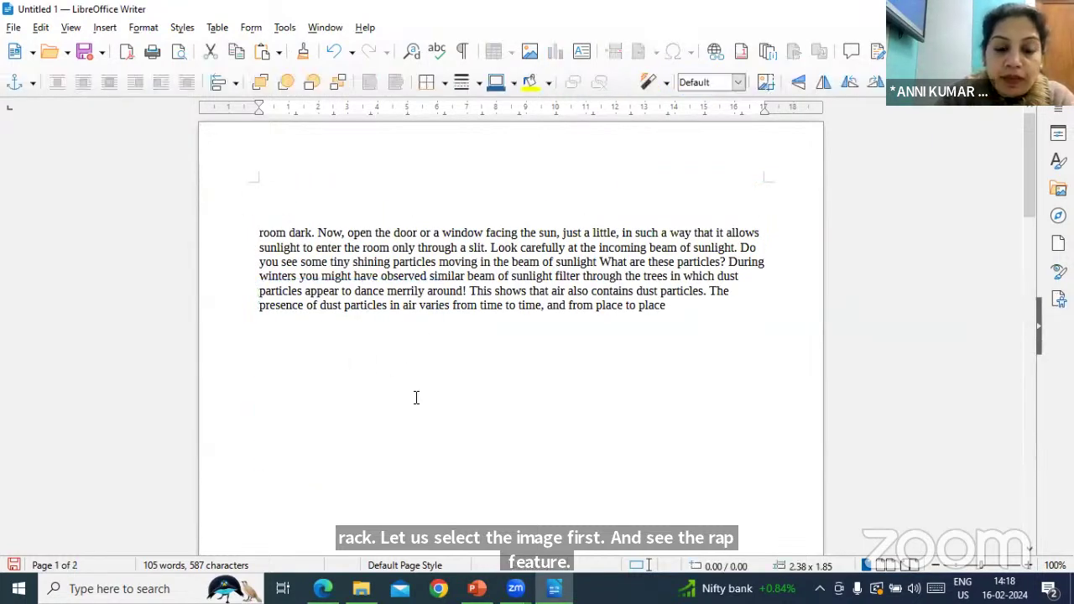
{"action": "scroll", "coordinate": [416, 397], "scroll_direction": "down", "scroll_amount": 10}
{"action": "scroll", "coordinate": [415, 397], "scroll_direction": "down", "scroll_amount": 5}
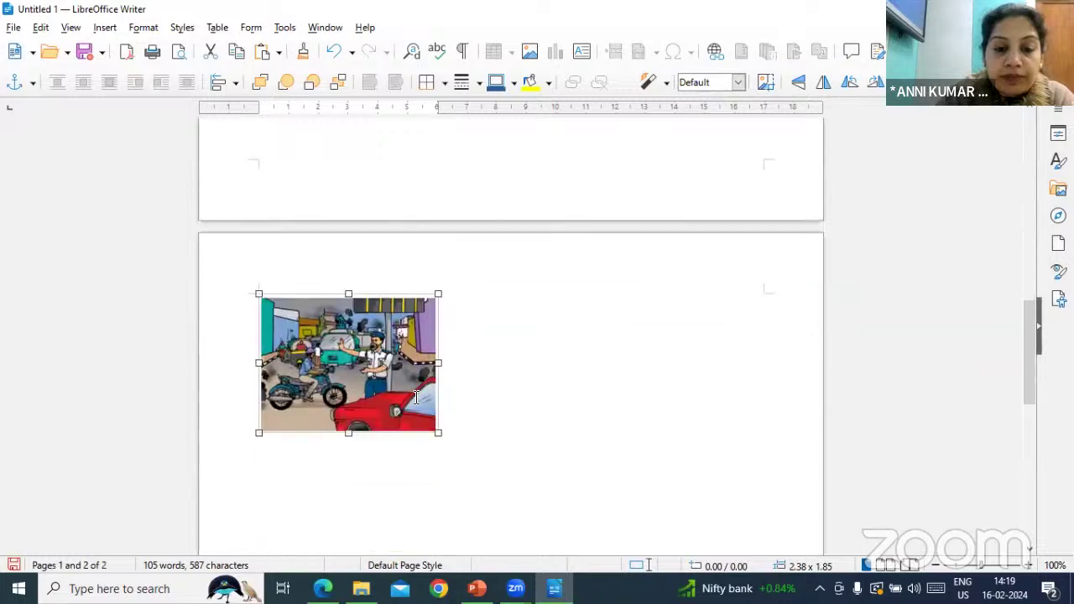
{"action": "scroll", "coordinate": [400, 366], "scroll_direction": "down", "scroll_amount": 3}
{"action": "left_click", "coordinate": [372, 383]}
{"action": "scroll", "coordinate": [371, 383], "scroll_direction": "up", "scroll_amount": 5}
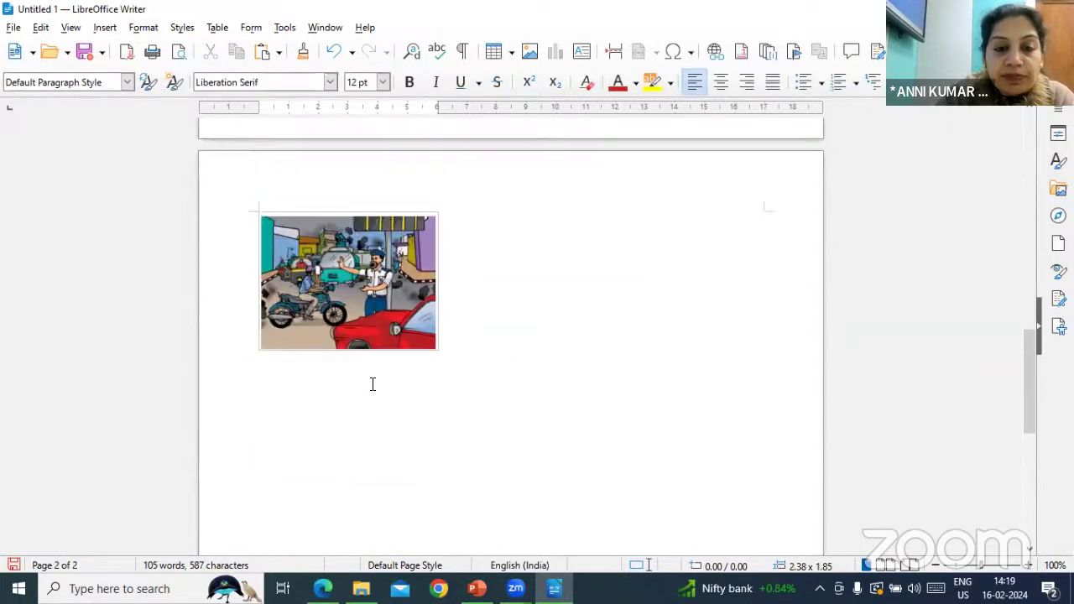
{"action": "scroll", "coordinate": [372, 383], "scroll_direction": "up", "scroll_amount": 10}
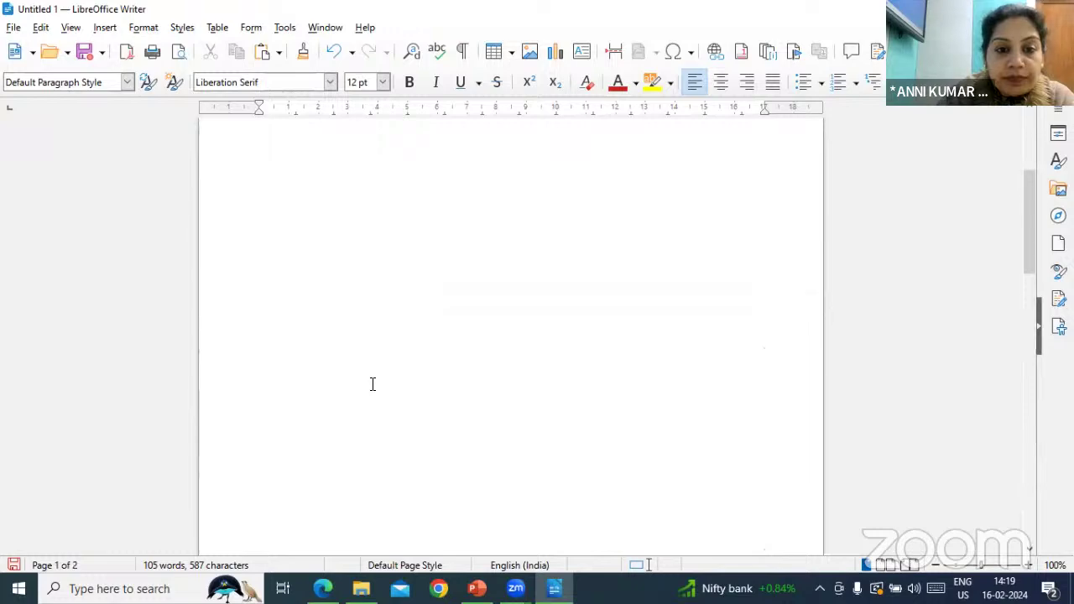
Insert the image "dress of India" from the Downloads folder into the document.
{"action": "scroll", "coordinate": [373, 384], "scroll_direction": "up", "scroll_amount": 1}
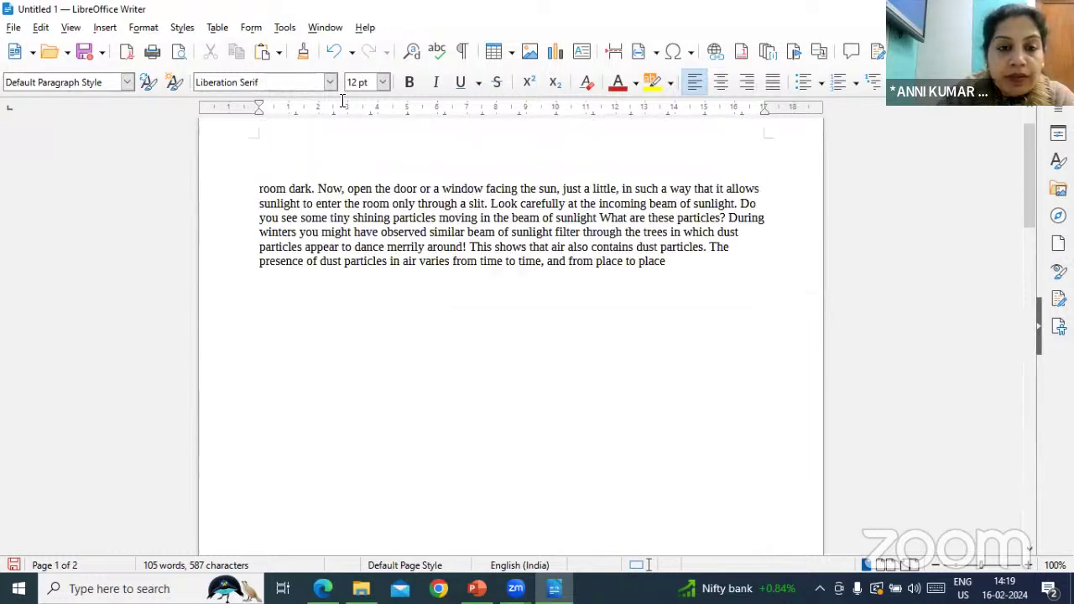
{"action": "left_click", "coordinate": [102, 31]}
{"action": "key", "text": "Escape"}
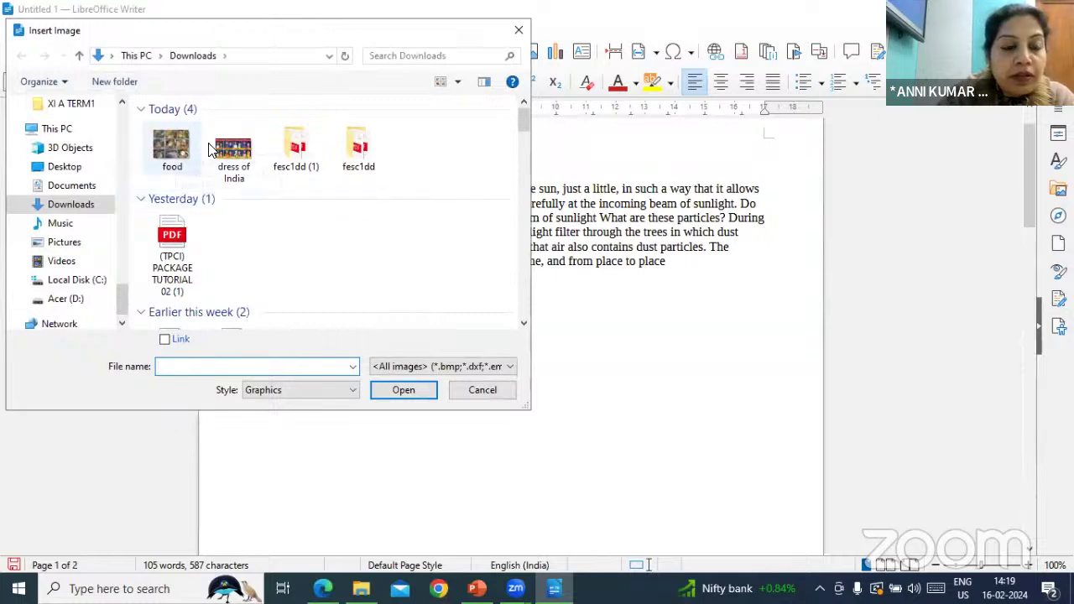
{"action": "left_click", "coordinate": [231, 150]}
{"action": "left_click", "coordinate": [410, 390]}
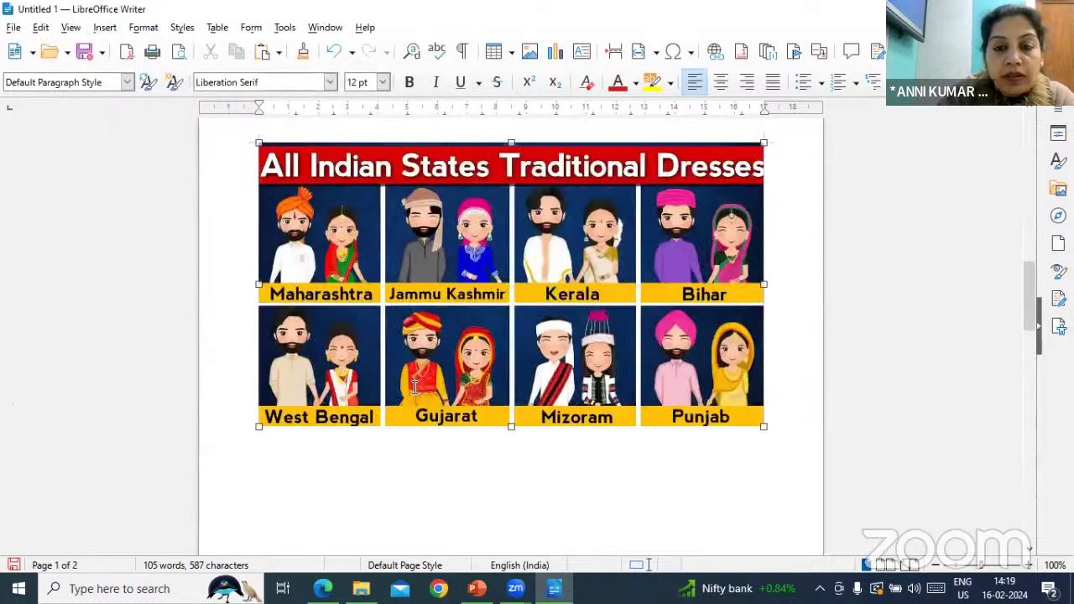
Switch to fesc111.pdf in the browser and copy the Activity 6 text on page 5, from "Take a lump of dry soil" to "A lot".
{"action": "scroll", "coordinate": [414, 388], "scroll_direction": "up", "scroll_amount": 3}
{"action": "scroll", "coordinate": [493, 390], "scroll_direction": "down", "scroll_amount": 6}
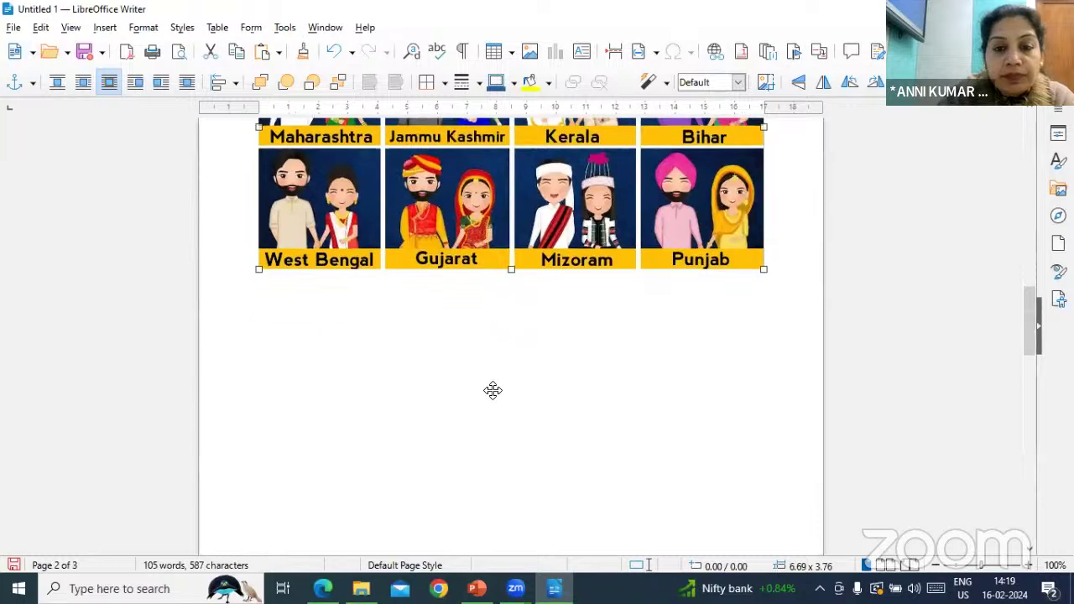
{"action": "scroll", "coordinate": [492, 391], "scroll_direction": "up", "scroll_amount": 10}
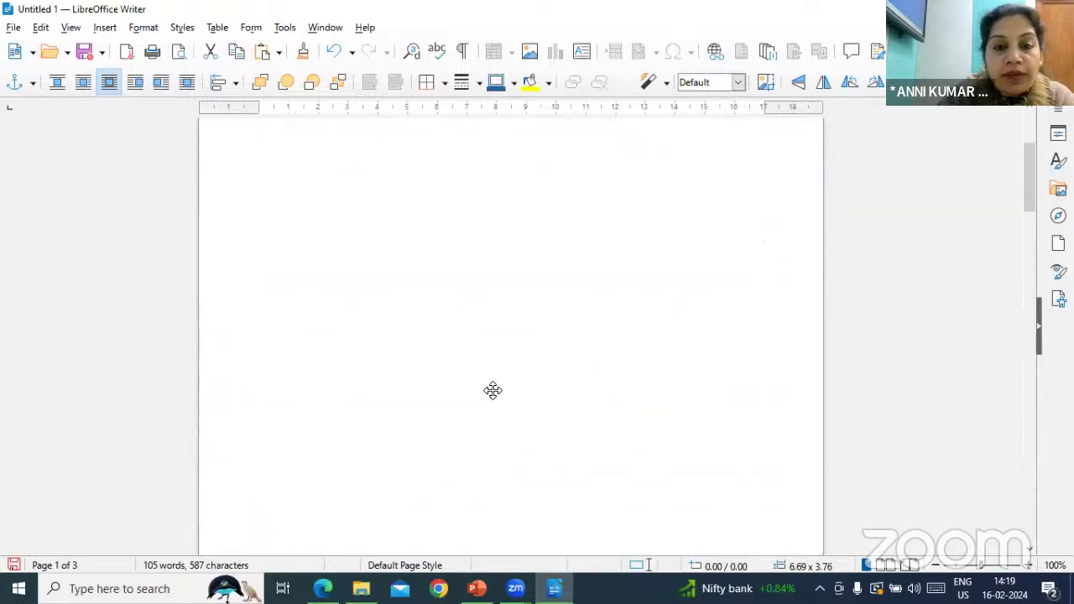
{"action": "scroll", "coordinate": [493, 390], "scroll_direction": "up", "scroll_amount": 3}
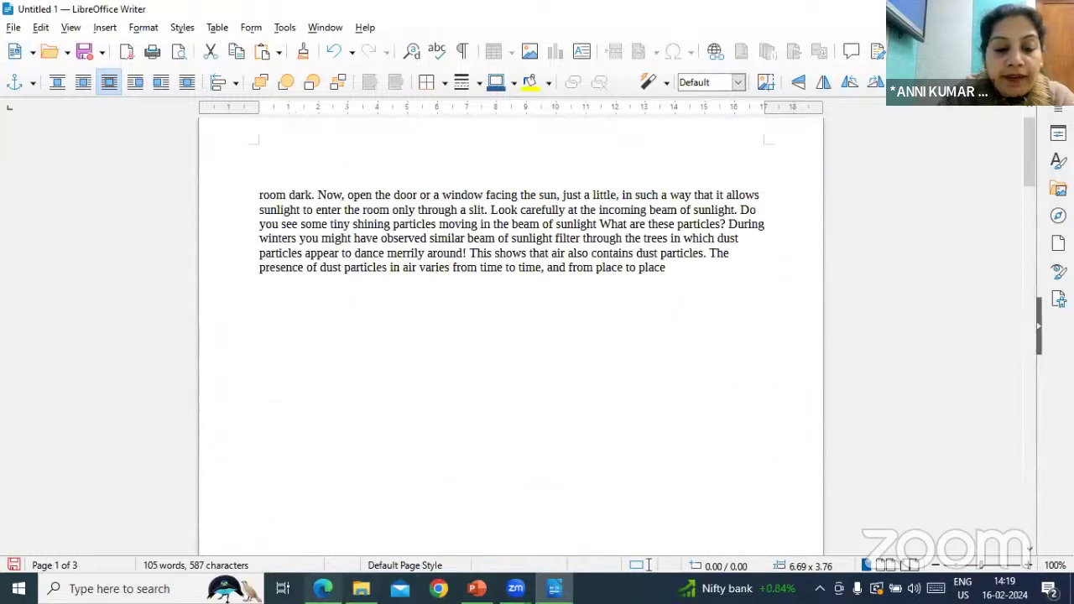
{"action": "key", "text": "alt+Tab"}
{"action": "scroll", "coordinate": [294, 170], "scroll_direction": "down", "scroll_amount": 5}
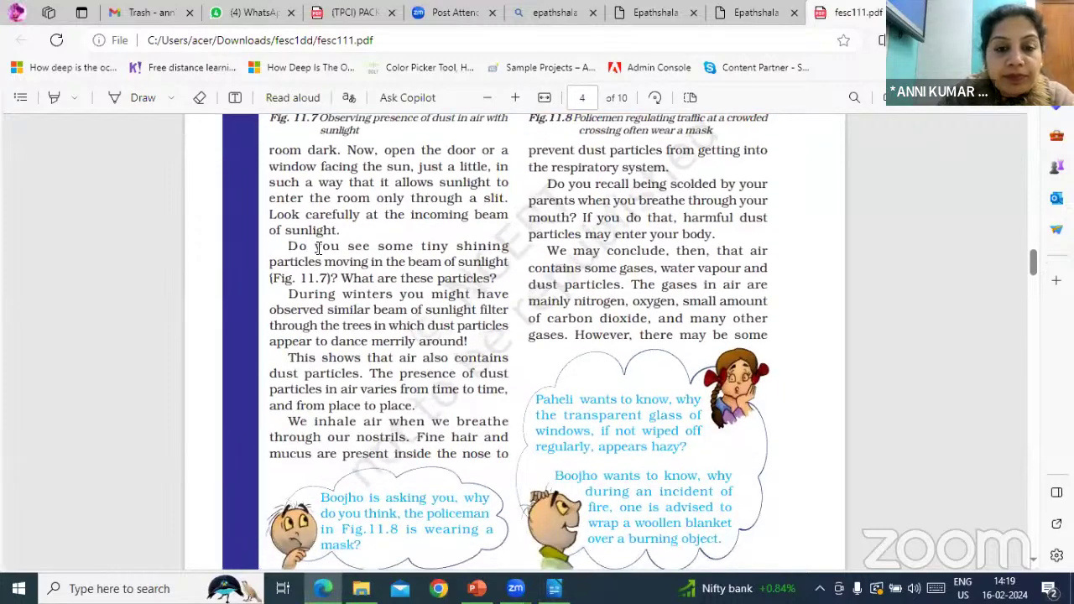
{"action": "scroll", "coordinate": [309, 245], "scroll_direction": "down", "scroll_amount": 10}
{"action": "scroll", "coordinate": [518, 181], "scroll_direction": "down", "scroll_amount": 3}
{"action": "left_click_drag", "start_coordinate": [522, 209], "coordinate": [762, 378]}
{"action": "key", "text": "ctrl+c"}
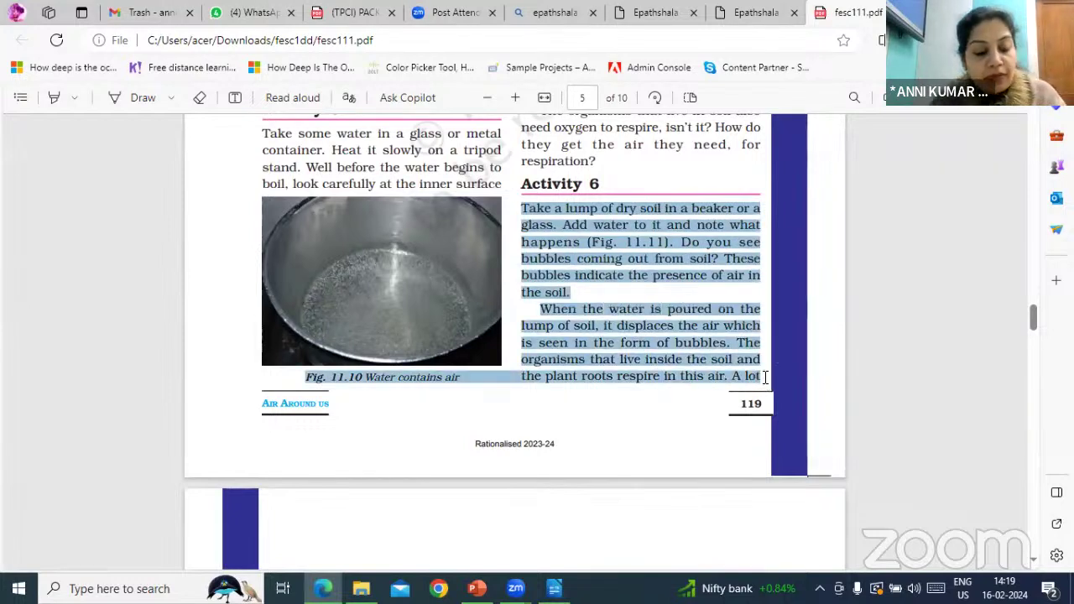
{"action": "scroll", "coordinate": [507, 514], "scroll_direction": "down", "scroll_amount": 3}
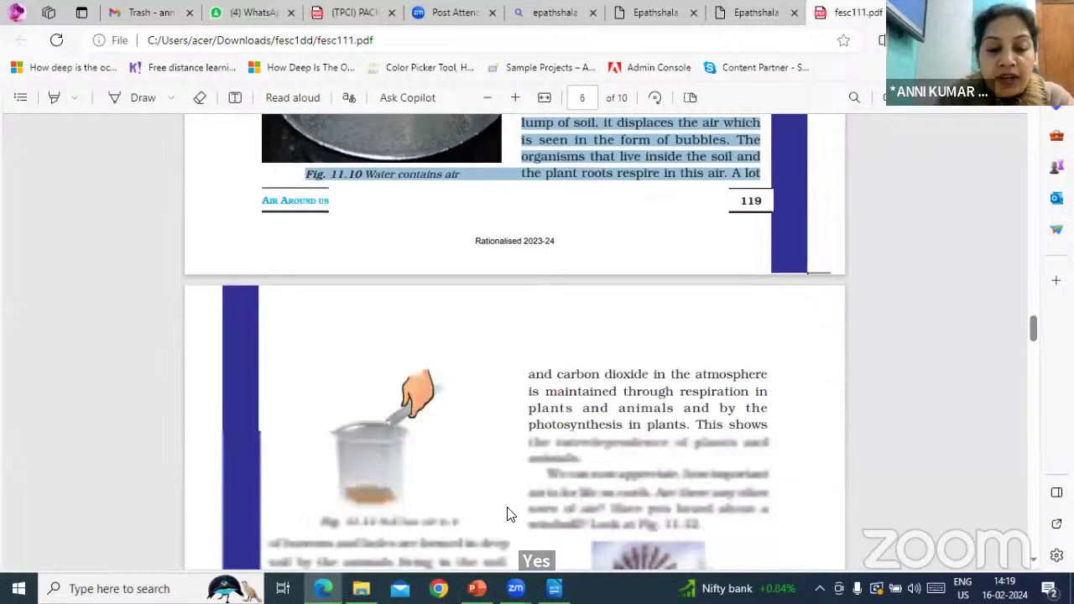
Return to the Writer document and paste the copied Activity 6 text beneath the first paragraph.
{"action": "key", "text": "alt+Tab"}
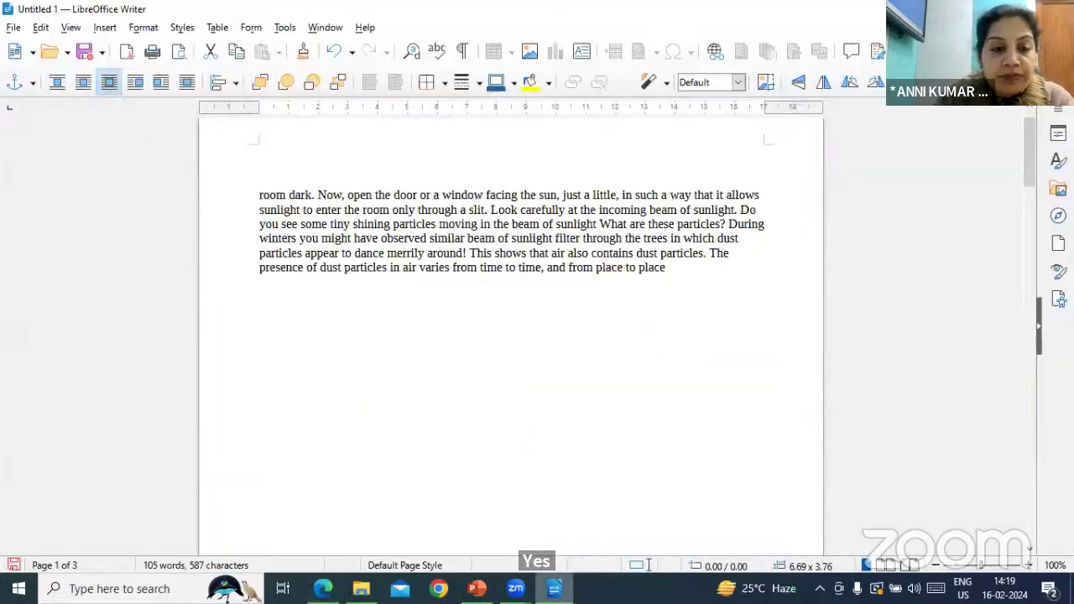
{"action": "left_click", "coordinate": [523, 291]}
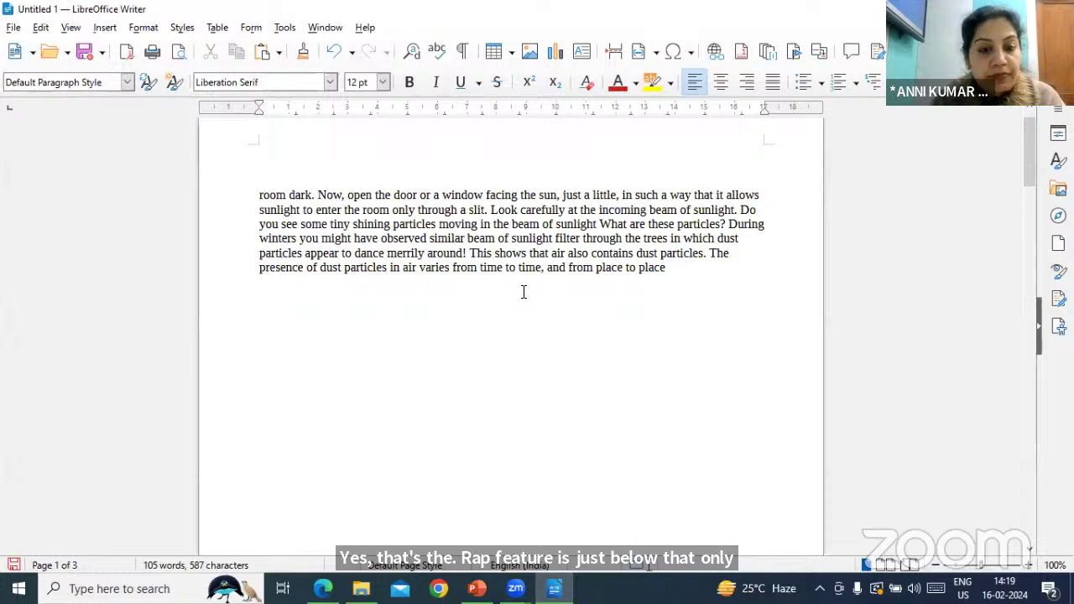
{"action": "key", "text": "ctrl+v"}
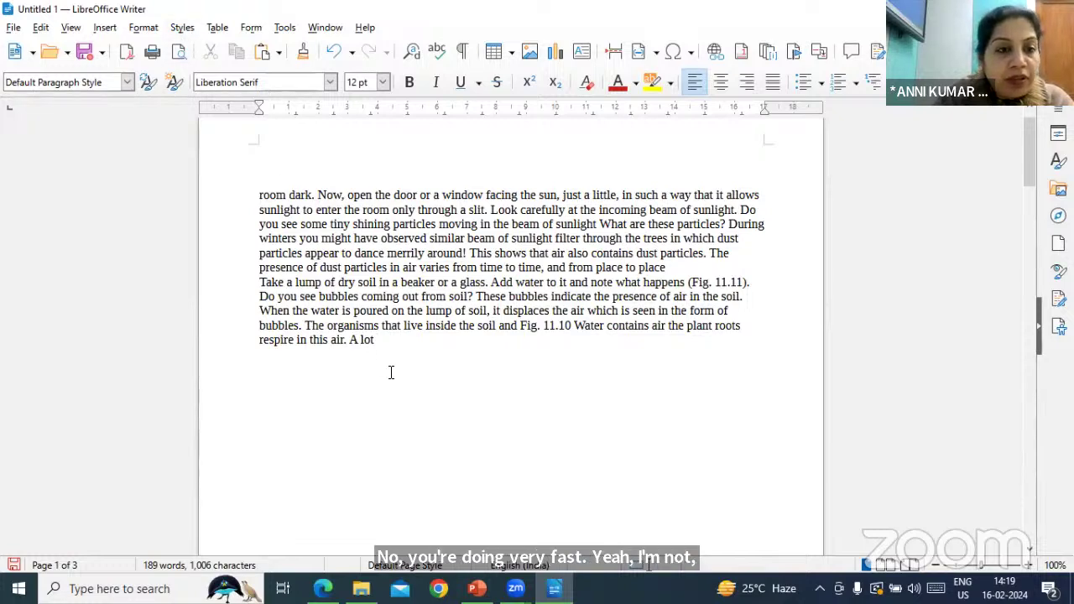
Shrink the traditional dresses picture proportionally to about 4.75 × 2.67 inches.
{"action": "scroll", "coordinate": [571, 411], "scroll_direction": "down", "scroll_amount": 15}
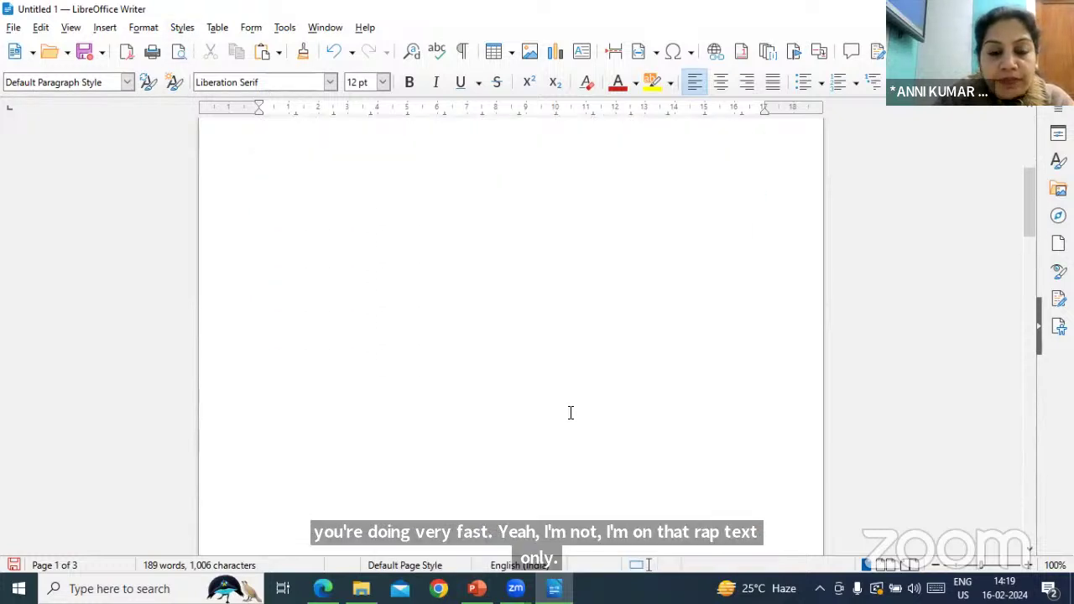
{"action": "left_click", "coordinate": [548, 421]}
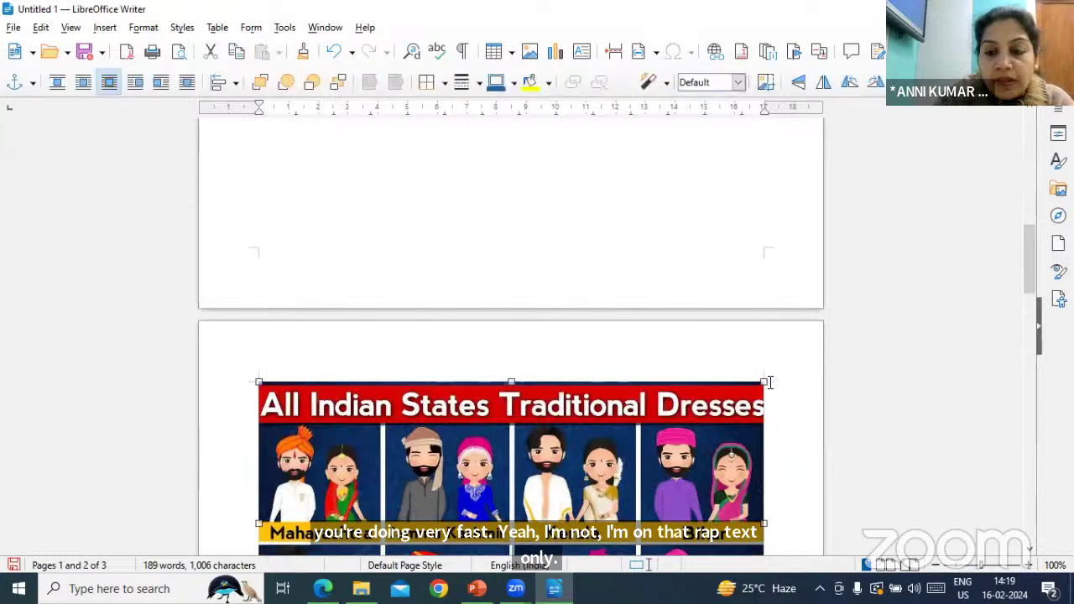
{"action": "left_click_drag", "start_coordinate": [709, 420], "coordinate": [618, 470]}
Move the dresses picture up to page 1, into the text below the line ending "dust particles. The".
{"action": "scroll", "coordinate": [530, 464], "scroll_direction": "up", "scroll_amount": 3}
{"action": "scroll", "coordinate": [530, 464], "scroll_direction": "down", "scroll_amount": 3}
{"action": "left_click_drag", "start_coordinate": [530, 464], "coordinate": [489, 154]}
{"action": "scroll", "coordinate": [479, 168], "scroll_direction": "up", "scroll_amount": 5}
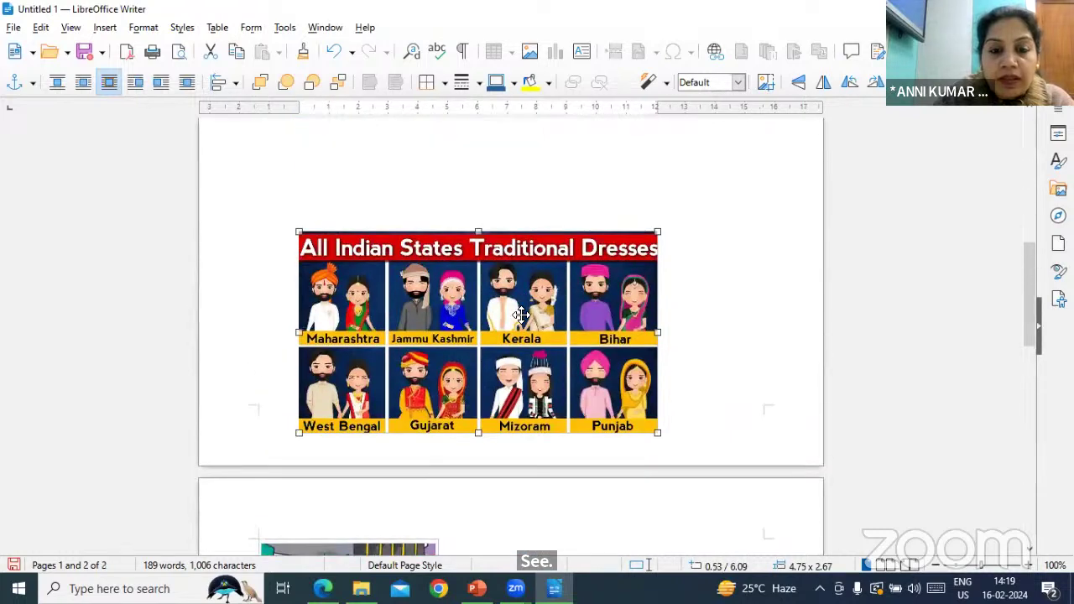
{"action": "left_click_drag", "start_coordinate": [467, 379], "coordinate": [487, 268]}
{"action": "left_click_drag", "start_coordinate": [485, 361], "coordinate": [471, 206]}
{"action": "left_click_drag", "start_coordinate": [479, 367], "coordinate": [573, 282]}
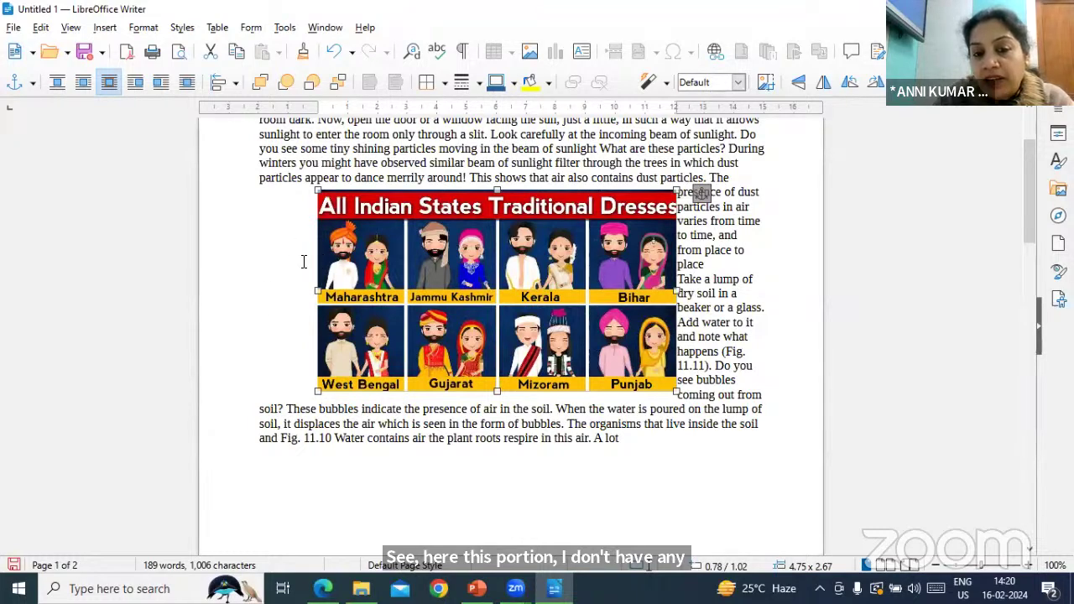
{"action": "left_click_drag", "start_coordinate": [483, 262], "coordinate": [383, 247]}
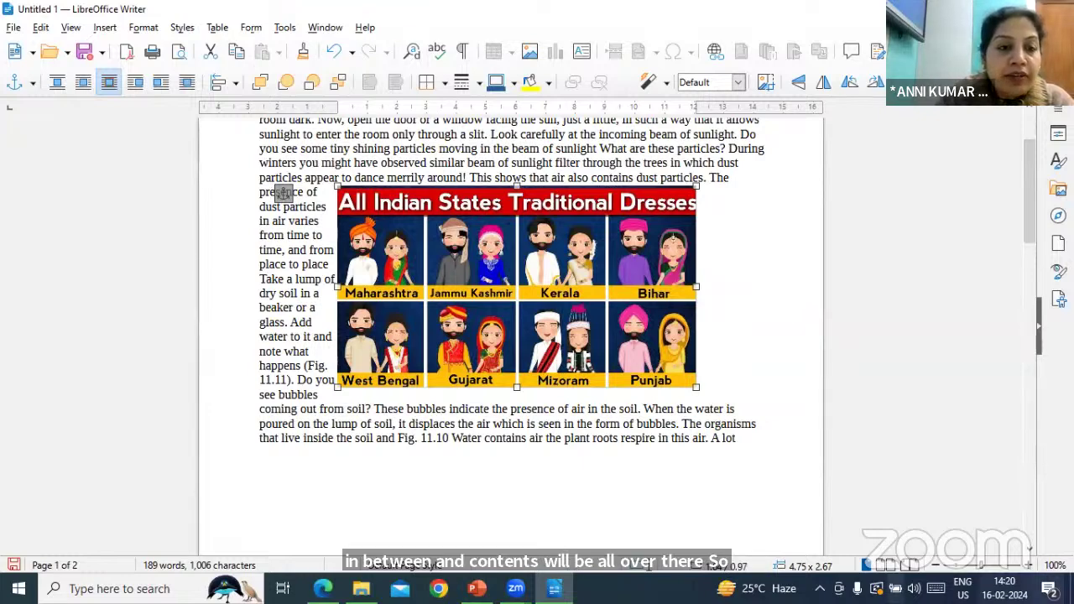
Try the Parallel wrap setting on the dresses picture.
{"action": "left_click", "coordinate": [143, 27]}
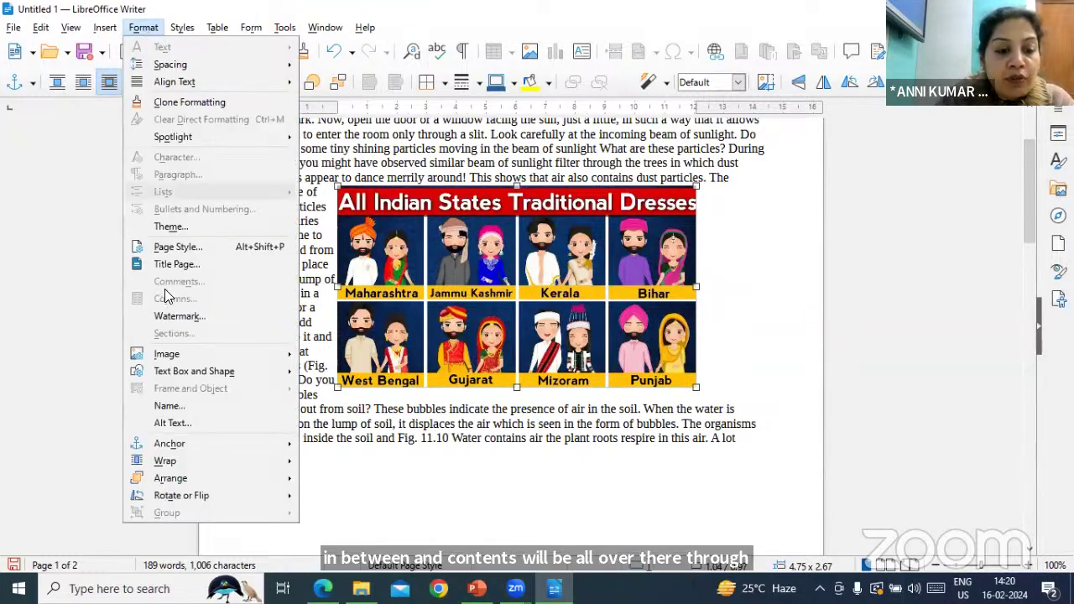
{"action": "mouse_move", "coordinate": [191, 456]}
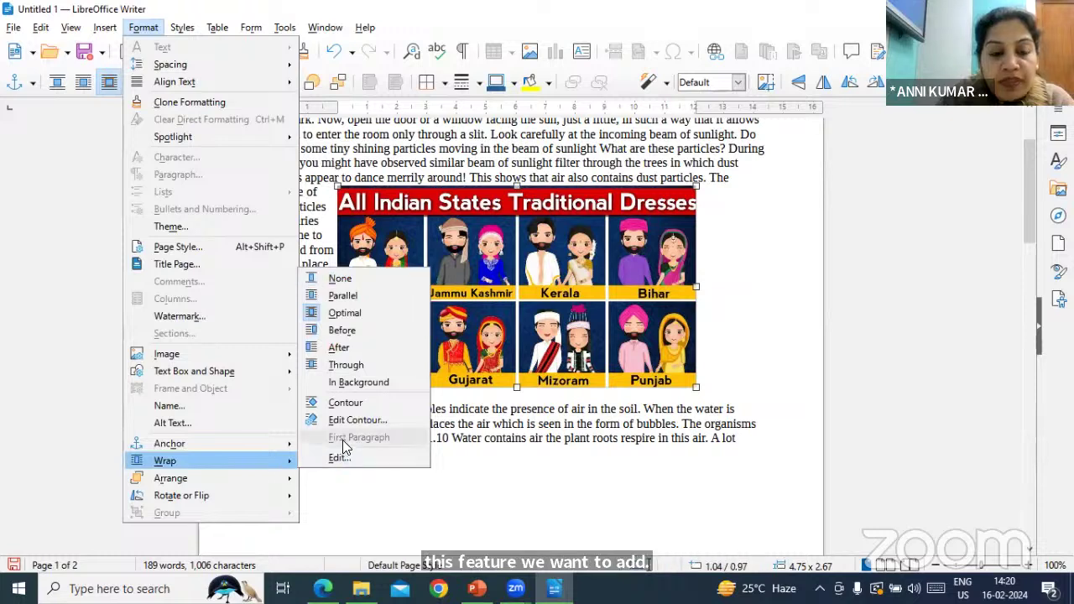
{"action": "left_click", "coordinate": [353, 295]}
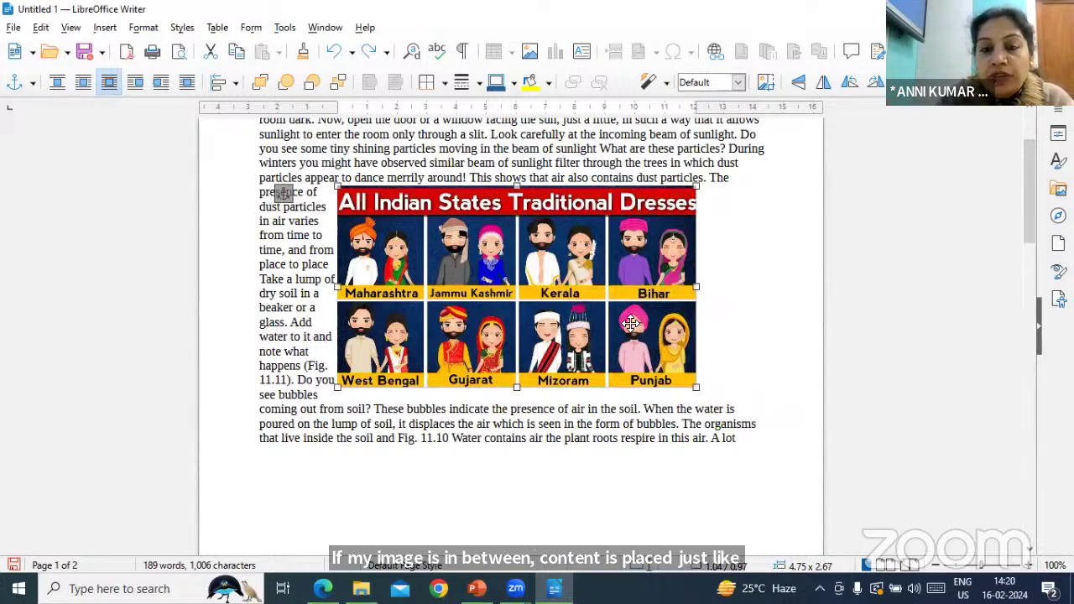
Shift the dresses picture sideways within the text and shrink it to about 3.76 × 2.12 inches.
{"action": "left_click_drag", "start_coordinate": [599, 273], "coordinate": [569, 273]}
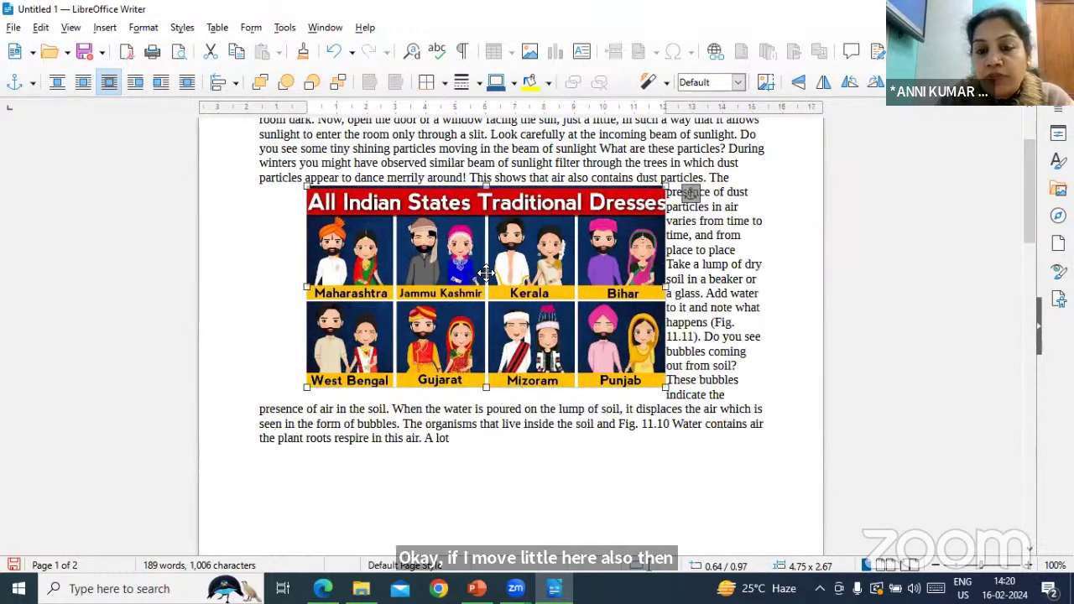
{"action": "left_click_drag", "start_coordinate": [486, 272], "coordinate": [520, 273]}
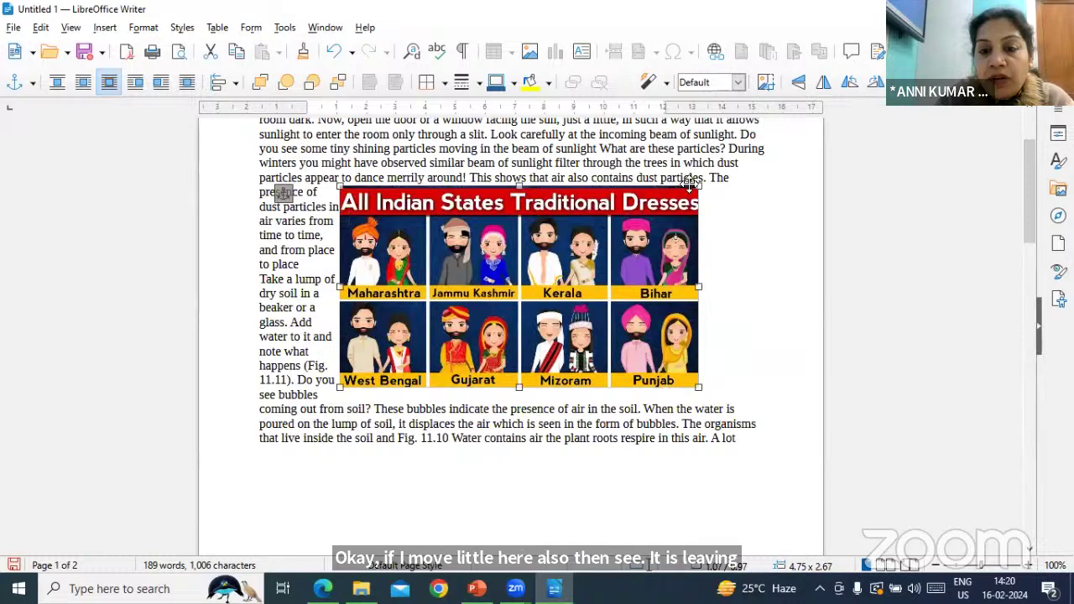
{"action": "left_click_drag", "start_coordinate": [698, 182], "coordinate": [623, 229]}
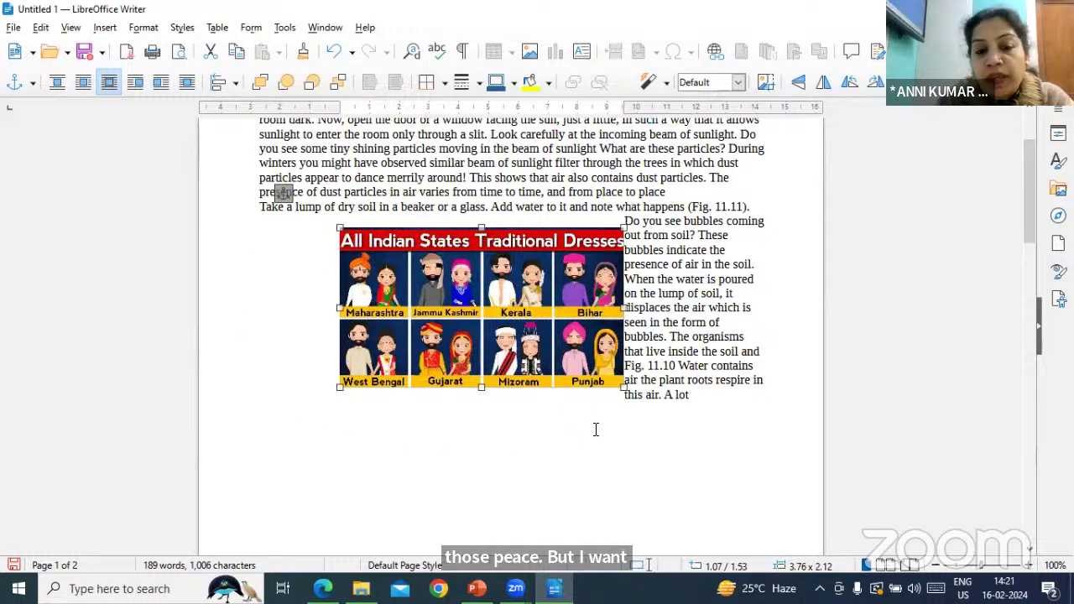
Move the resized picture up into the first paragraph, just below its third line.
{"action": "left_click_drag", "start_coordinate": [449, 356], "coordinate": [467, 247]}
{"action": "scroll", "coordinate": [514, 309], "scroll_direction": "up", "scroll_amount": 2}
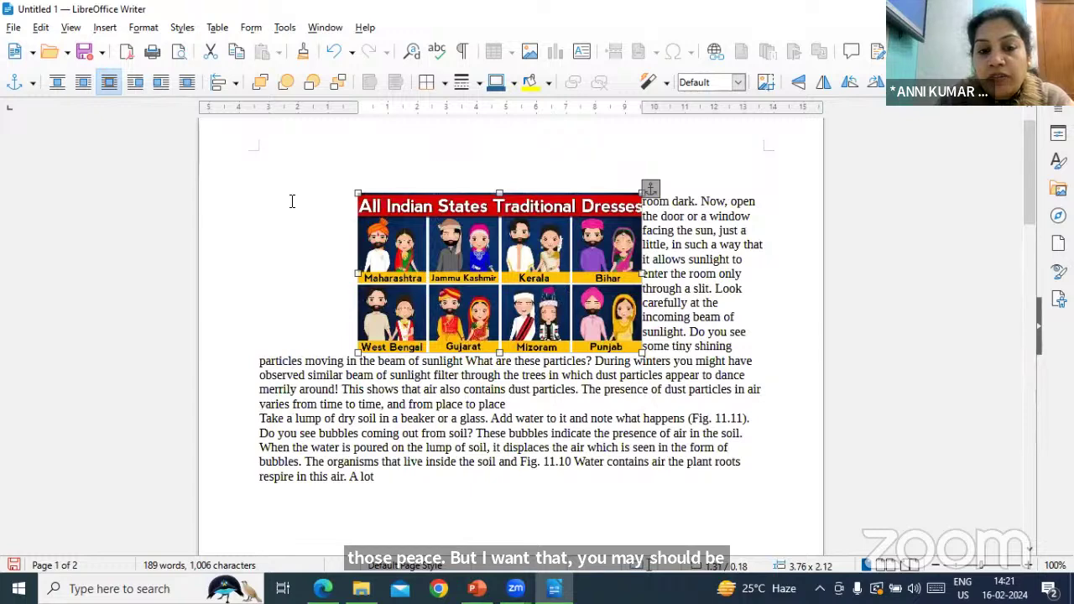
{"action": "left_click_drag", "start_coordinate": [467, 274], "coordinate": [480, 321]}
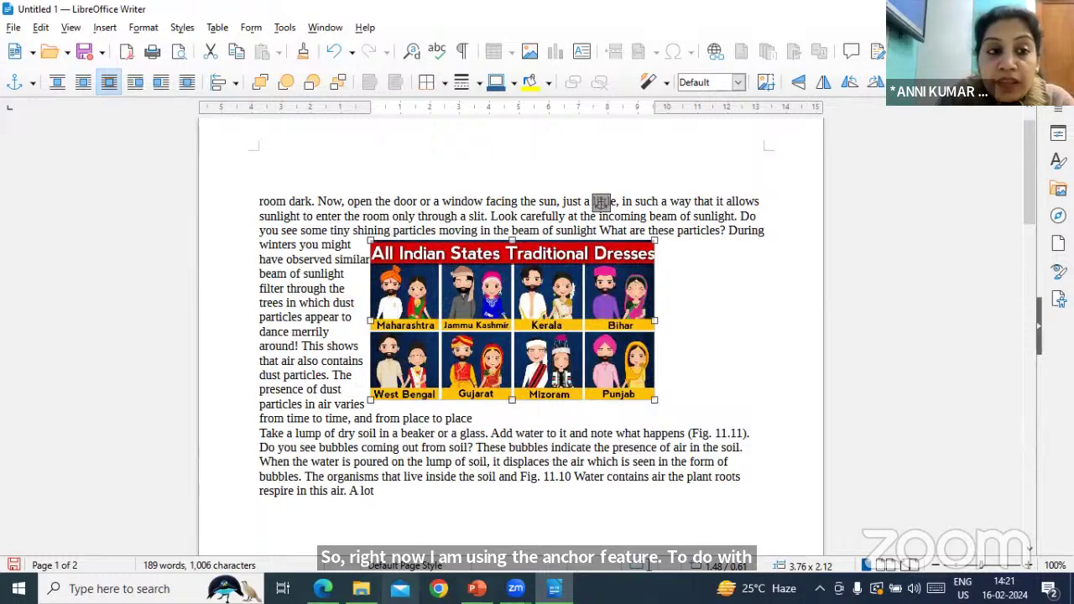
Set the dresses picture's text wrap to Parallel.
{"action": "left_click", "coordinate": [138, 32]}
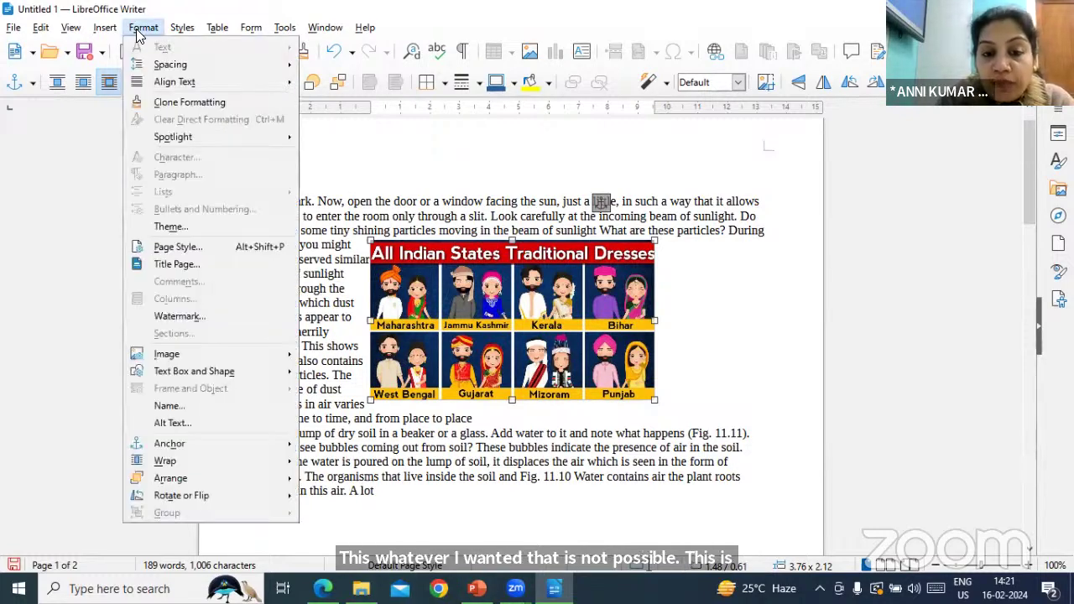
{"action": "left_click", "coordinate": [693, 321]}
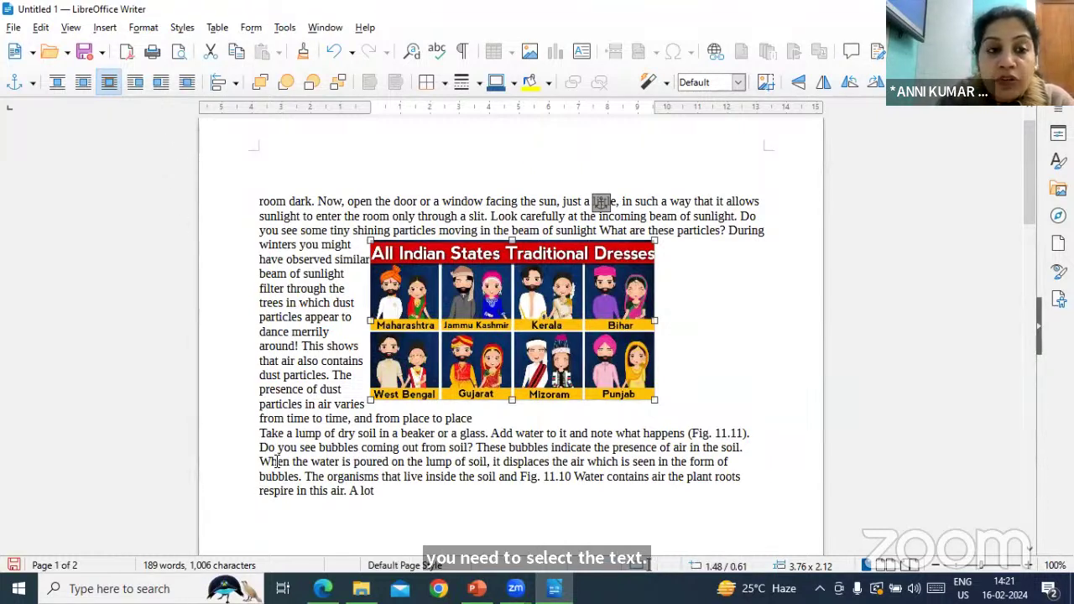
{"action": "left_click", "coordinate": [138, 27]}
{"action": "mouse_move", "coordinate": [204, 458]}
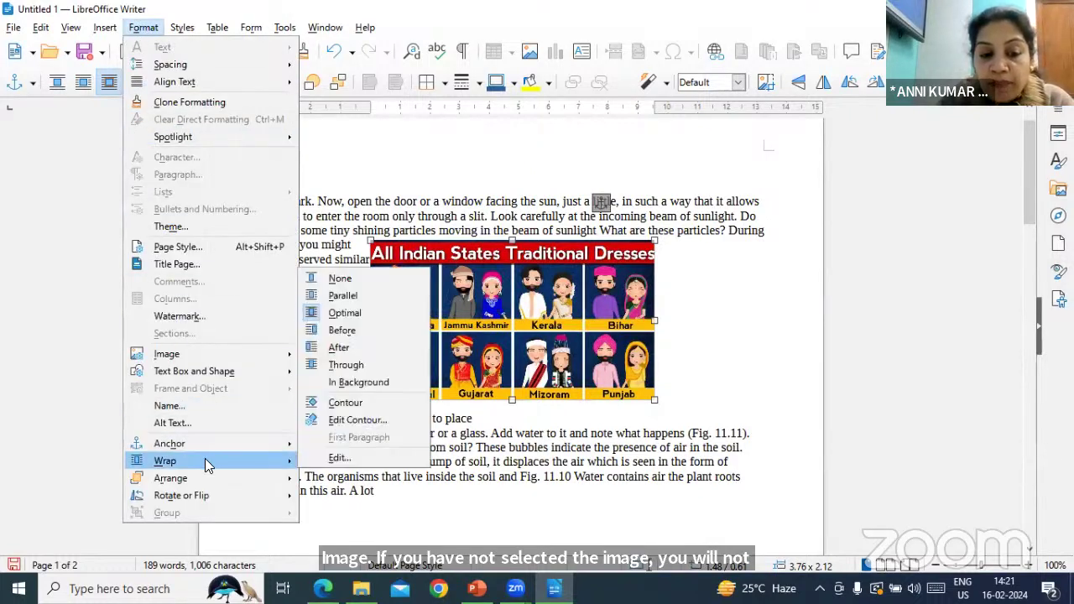
{"action": "left_click", "coordinate": [353, 297]}
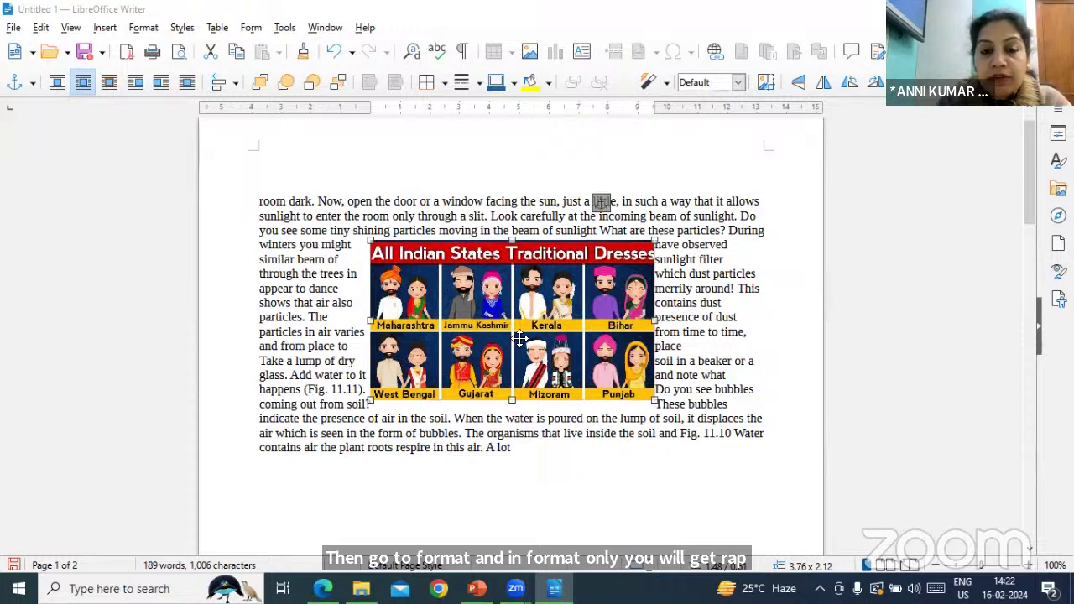
Set the picture's text wrap to Through and nudge the picture slightly up and left over the text.
{"action": "left_click", "coordinate": [144, 28]}
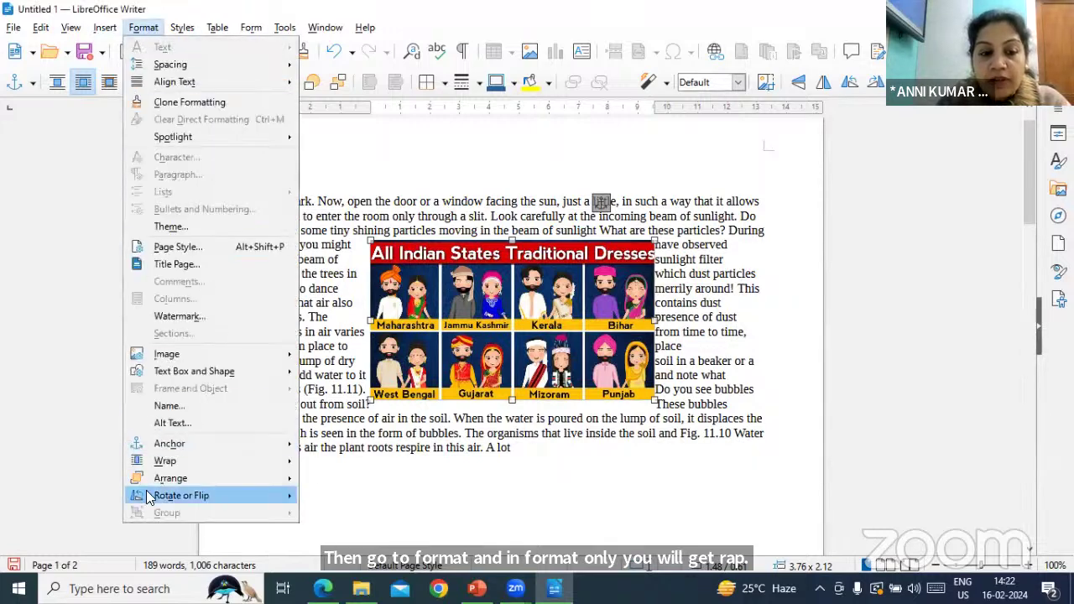
{"action": "mouse_move", "coordinate": [199, 460]}
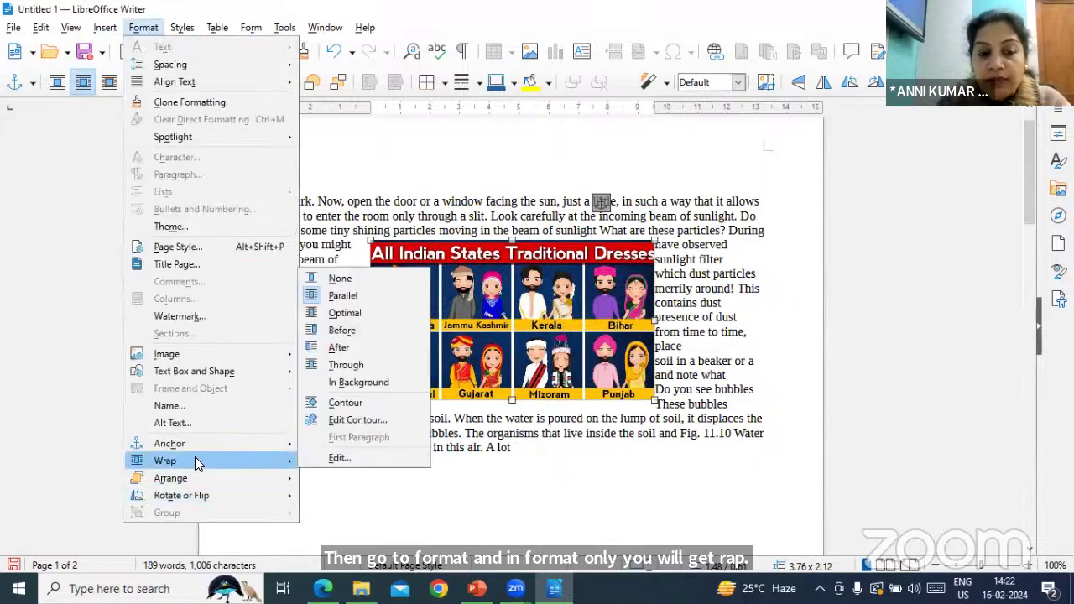
{"action": "left_click", "coordinate": [366, 363]}
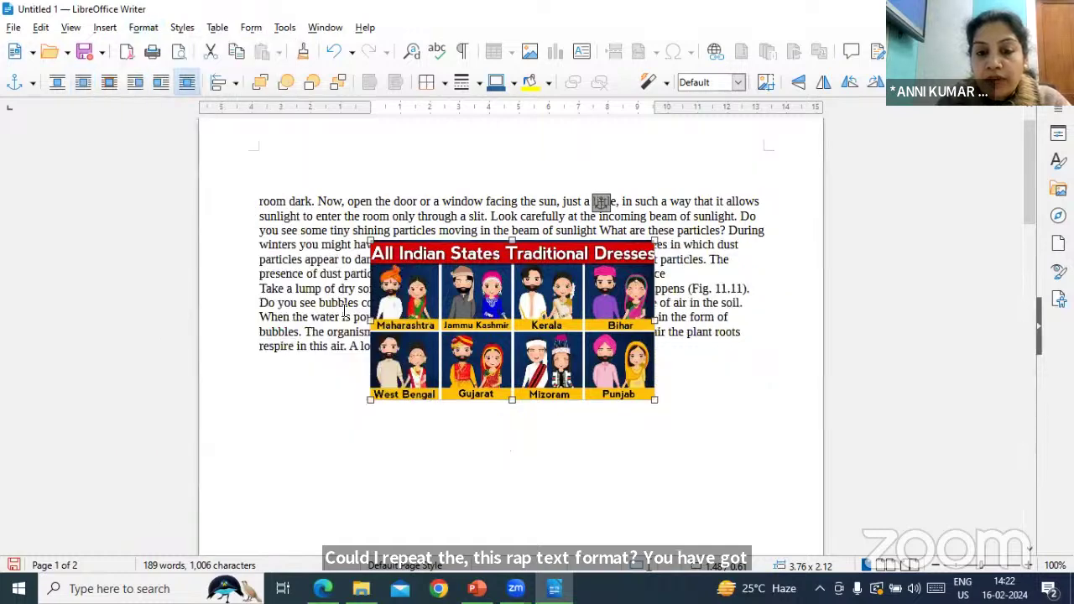
{"action": "left_click_drag", "start_coordinate": [535, 311], "coordinate": [513, 304]}
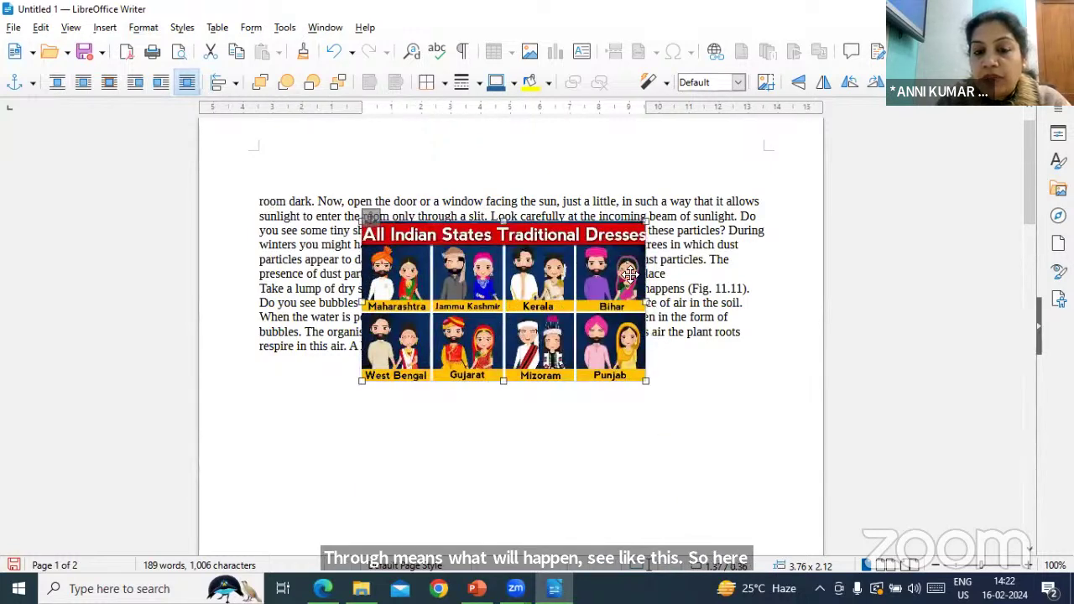
Set the dresses picture's text wrap to Optimal and shift the picture sideways within the first paragraph, just below its first line.
{"action": "left_click", "coordinate": [137, 30]}
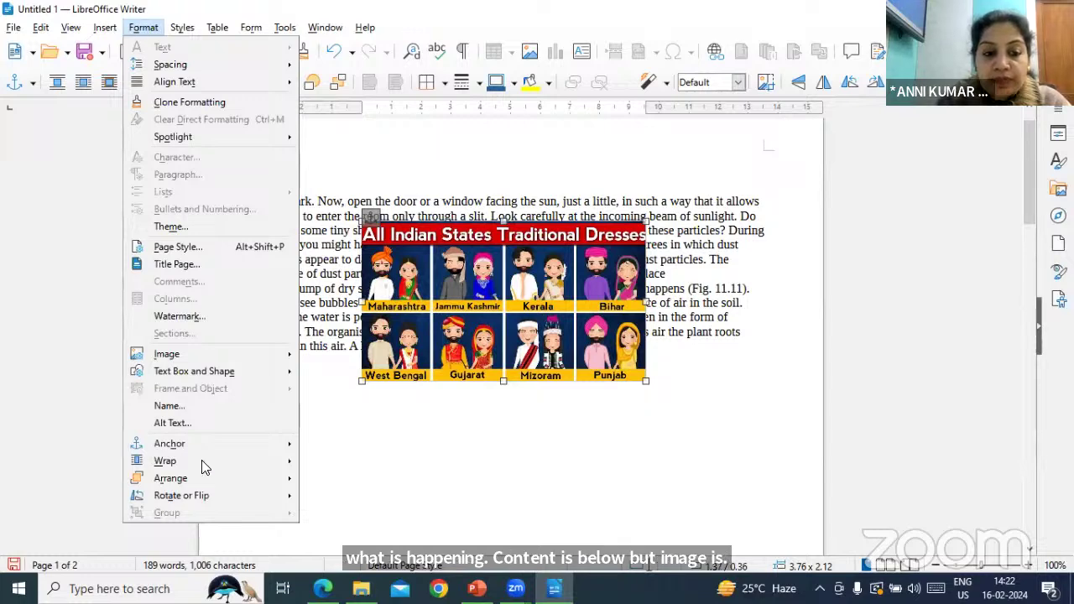
{"action": "mouse_move", "coordinate": [202, 463]}
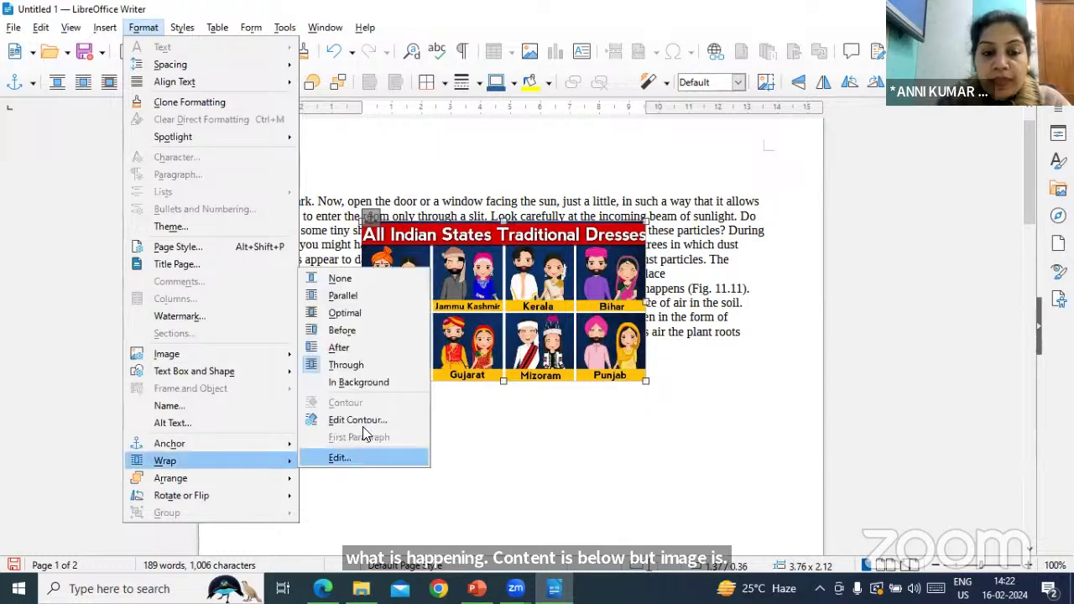
{"action": "left_click", "coordinate": [344, 313]}
{"action": "left_click_drag", "start_coordinate": [496, 288], "coordinate": [400, 287]}
{"action": "left_click_drag", "start_coordinate": [485, 290], "coordinate": [517, 283]}
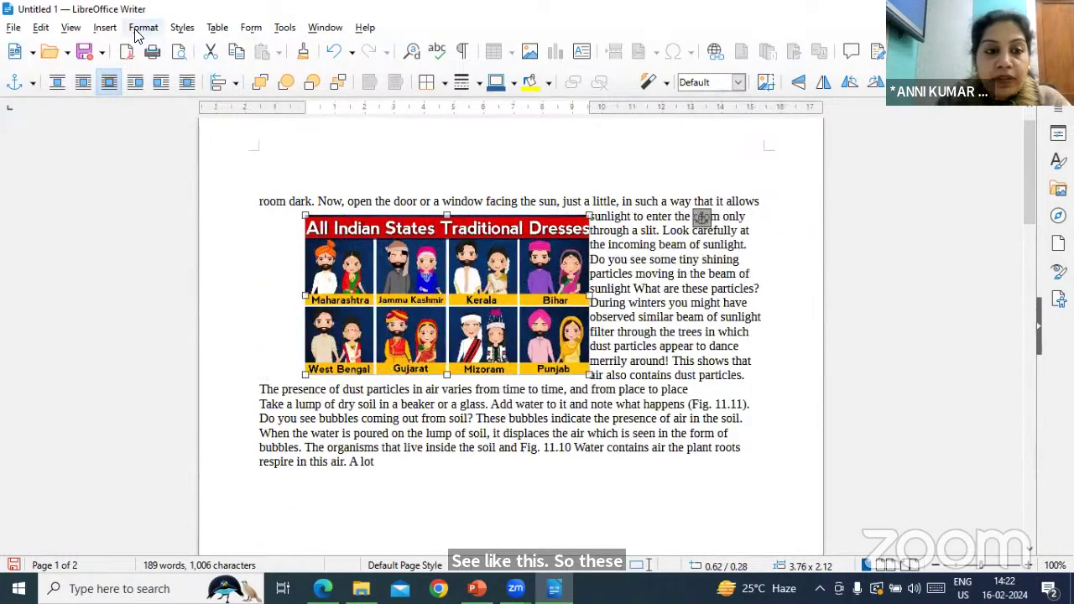
Set the dresses picture's text wrap to Parallel and move the picture to the middle of the text, below the third line.
{"action": "left_click", "coordinate": [138, 30]}
{"action": "mouse_move", "coordinate": [176, 462]}
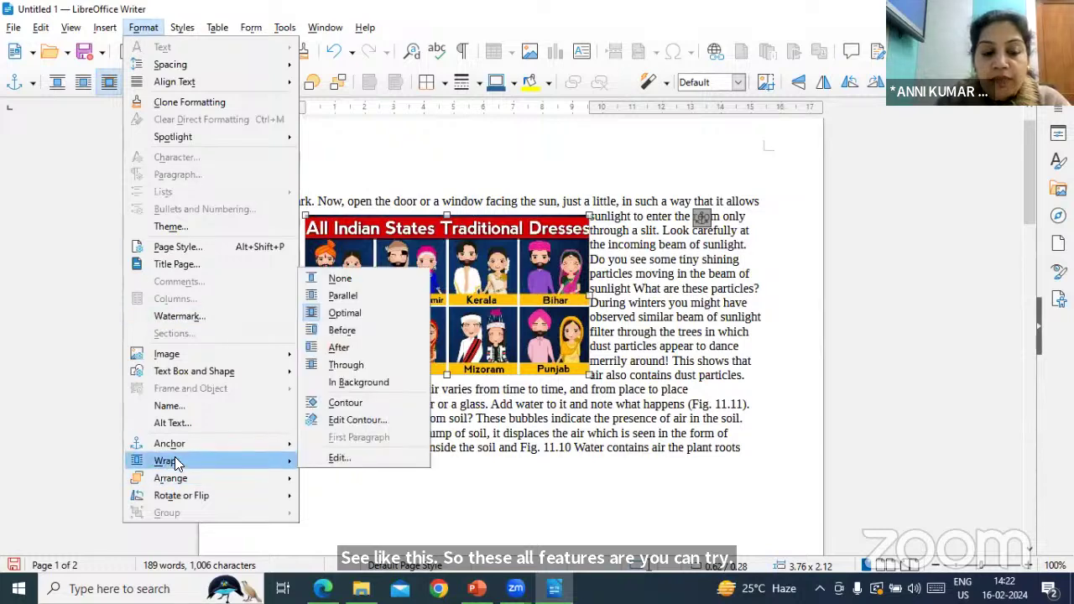
{"action": "left_click", "coordinate": [361, 295]}
{"action": "left_click_drag", "start_coordinate": [412, 283], "coordinate": [458, 301]}
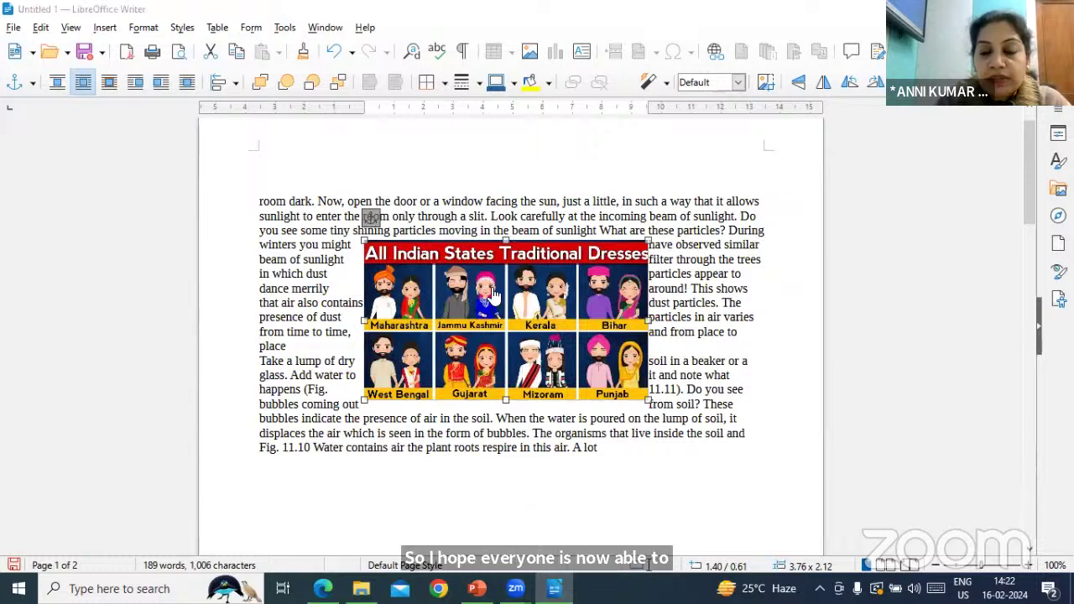
Move the dresses picture out of the paragraphs to the empty area below the last text line, near the left margin.
{"action": "scroll", "coordinate": [542, 434], "scroll_direction": "down", "scroll_amount": 2}
{"action": "scroll", "coordinate": [542, 434], "scroll_direction": "up", "scroll_amount": 2}
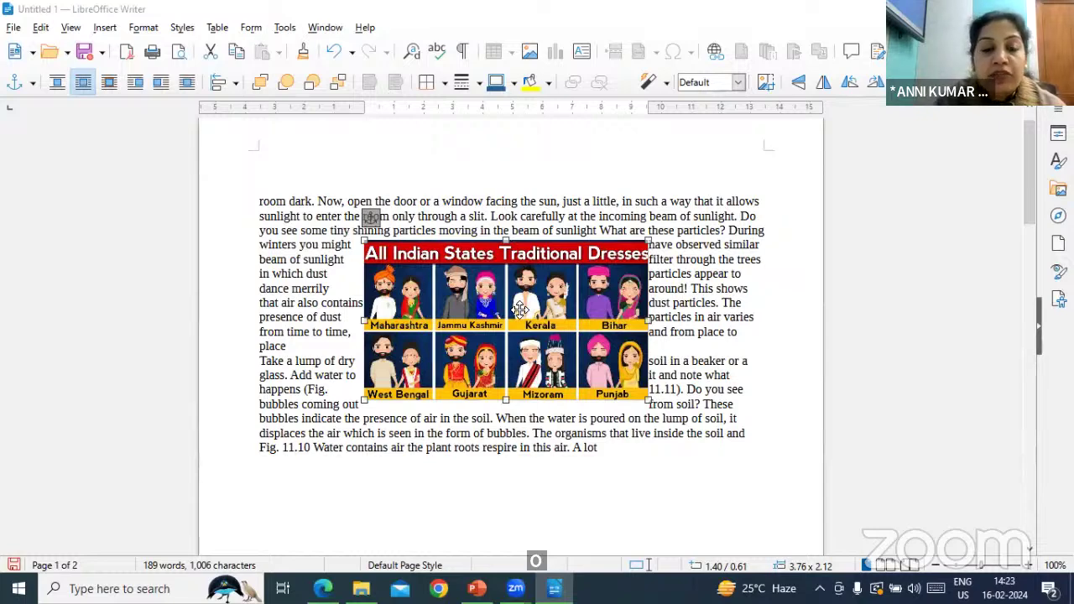
{"action": "scroll", "coordinate": [521, 309], "scroll_direction": "down", "scroll_amount": 2}
{"action": "left_click_drag", "start_coordinate": [518, 240], "coordinate": [419, 449]}
{"action": "left_click_drag", "start_coordinate": [462, 415], "coordinate": [418, 386]}
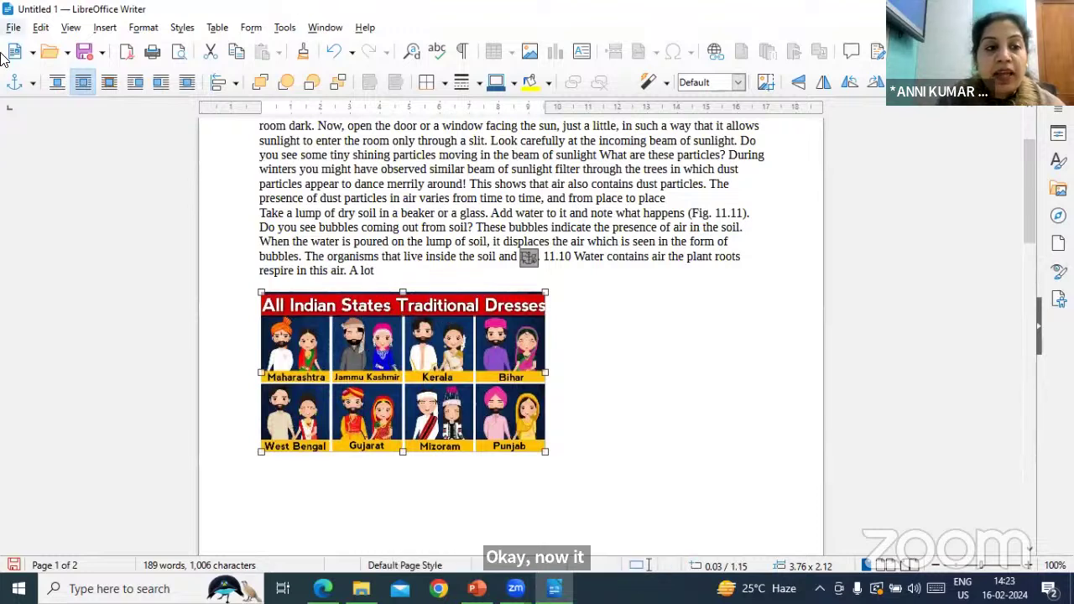
Center the dresses picture horizontally between the page margins below the text.
{"action": "left_click", "coordinate": [143, 27]}
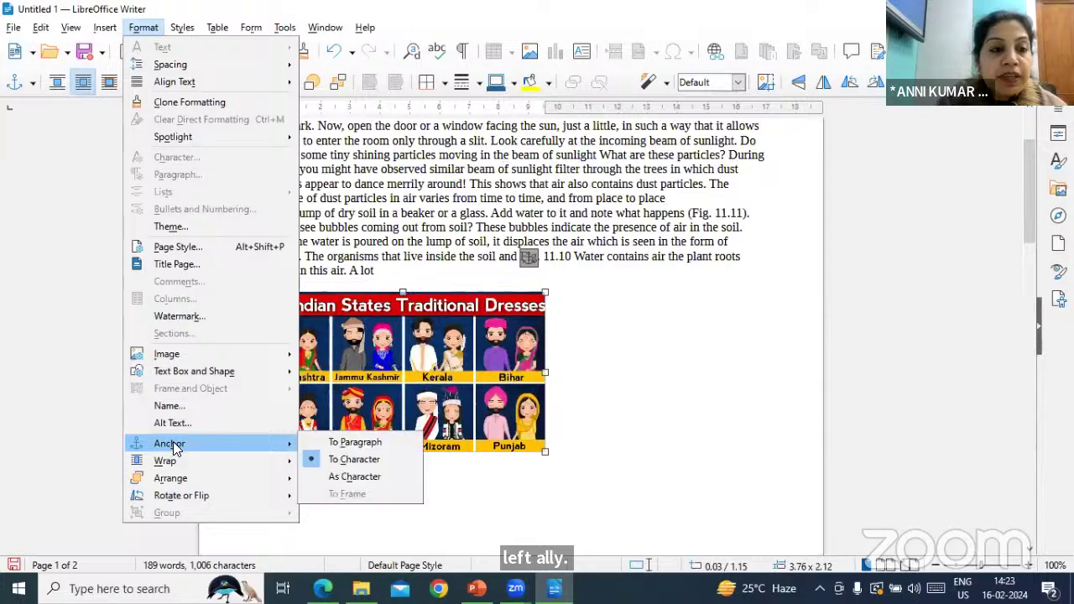
{"action": "mouse_move", "coordinate": [229, 84]}
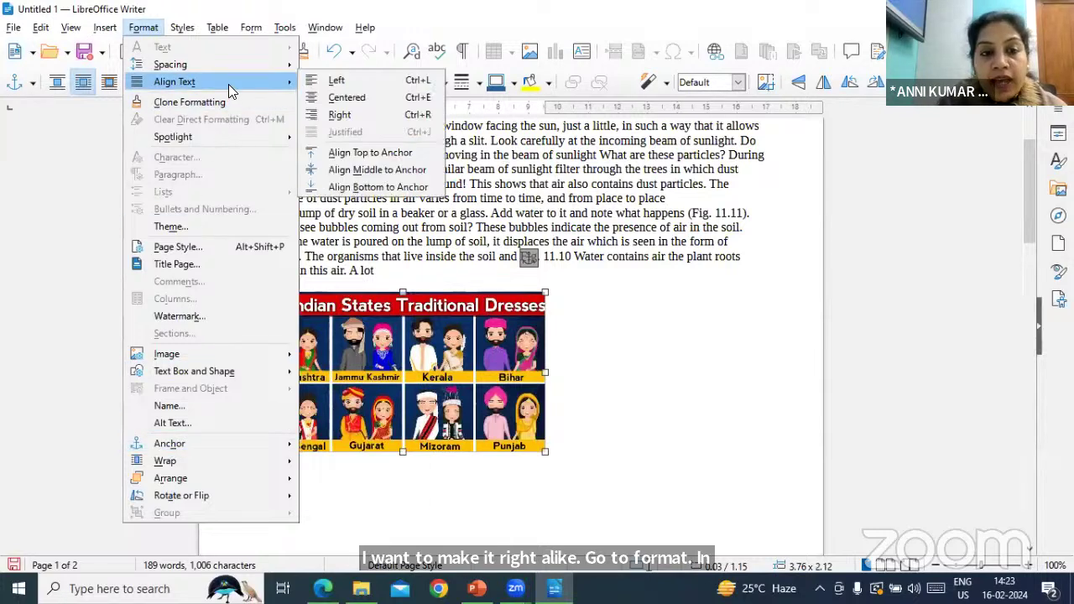
{"action": "left_click", "coordinate": [362, 97]}
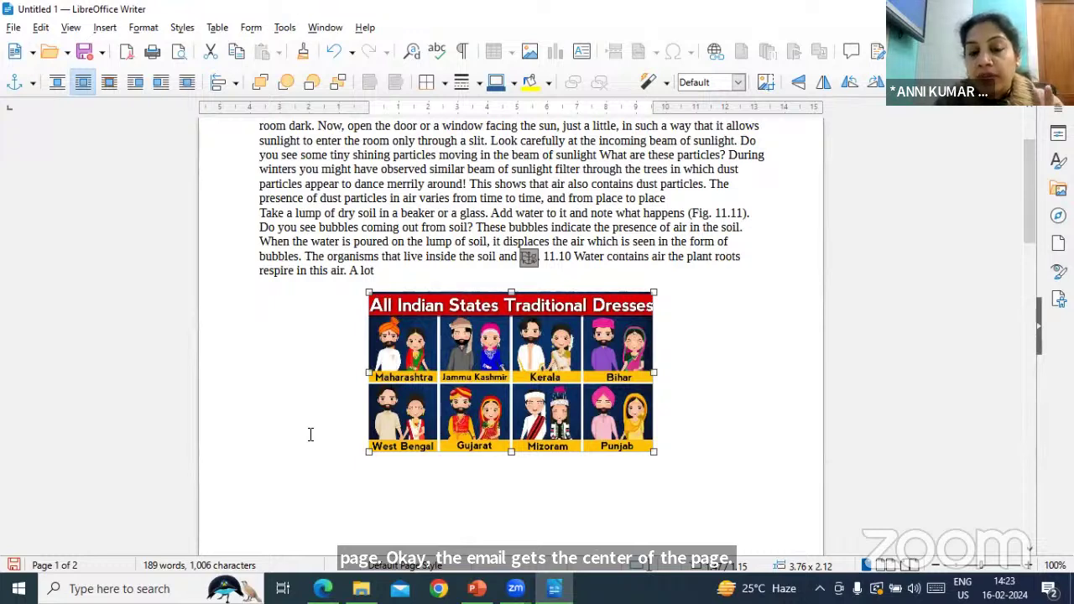
Deselect the picture and delete the trailing character after "A lot" at the end of the last paragraph.
{"action": "left_click", "coordinate": [693, 412]}
{"action": "left_click", "coordinate": [370, 438]}
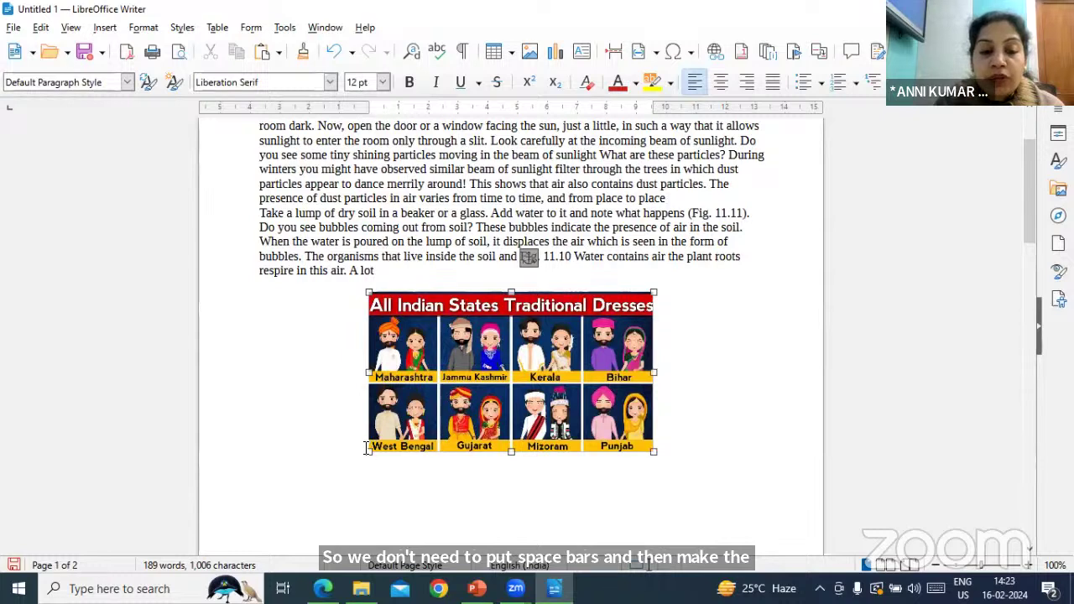
{"action": "left_click", "coordinate": [367, 444]}
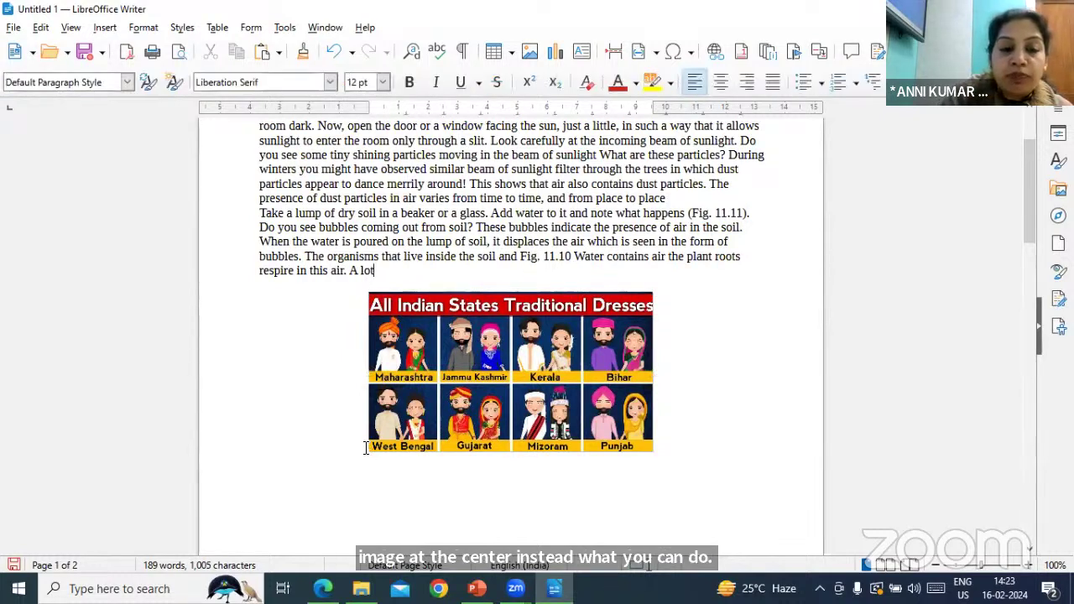
{"action": "key", "text": "BackSpace"}
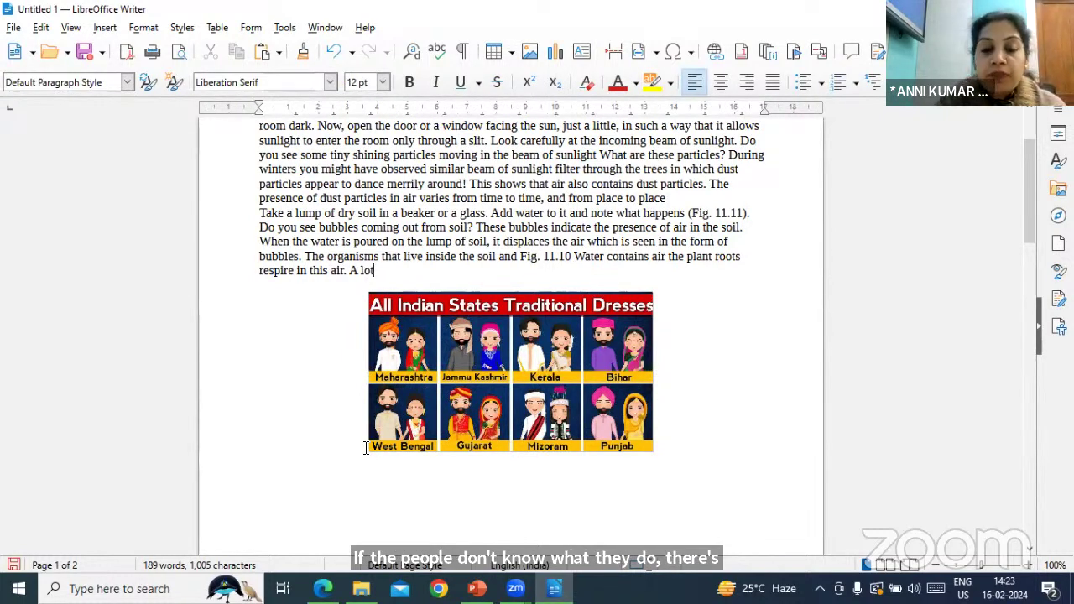
Align the dresses picture below the text to the right margin.
{"action": "left_click", "coordinate": [505, 380]}
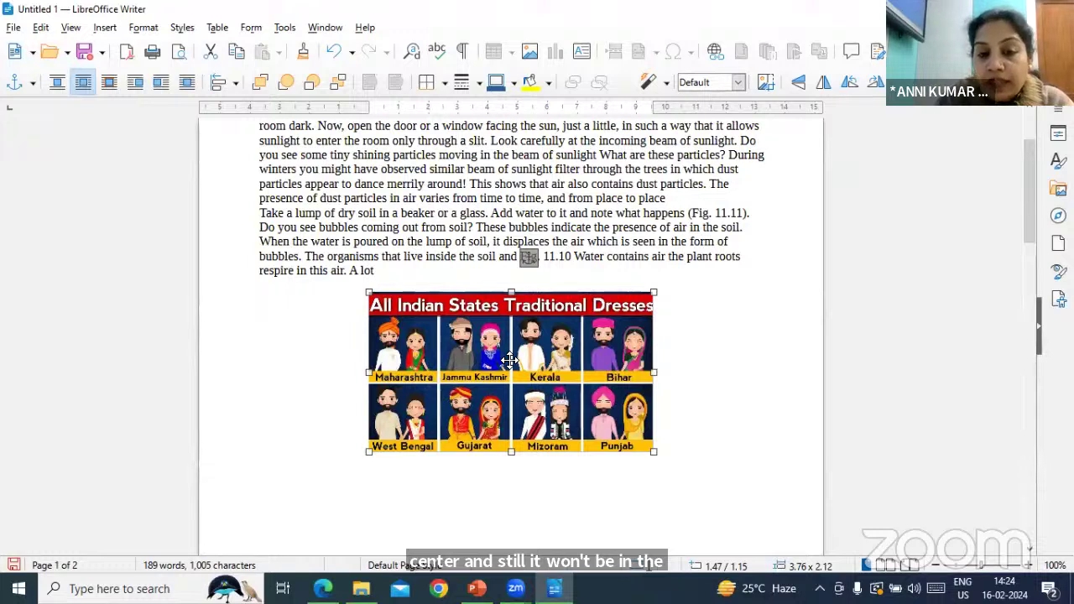
{"action": "left_click", "coordinate": [142, 28]}
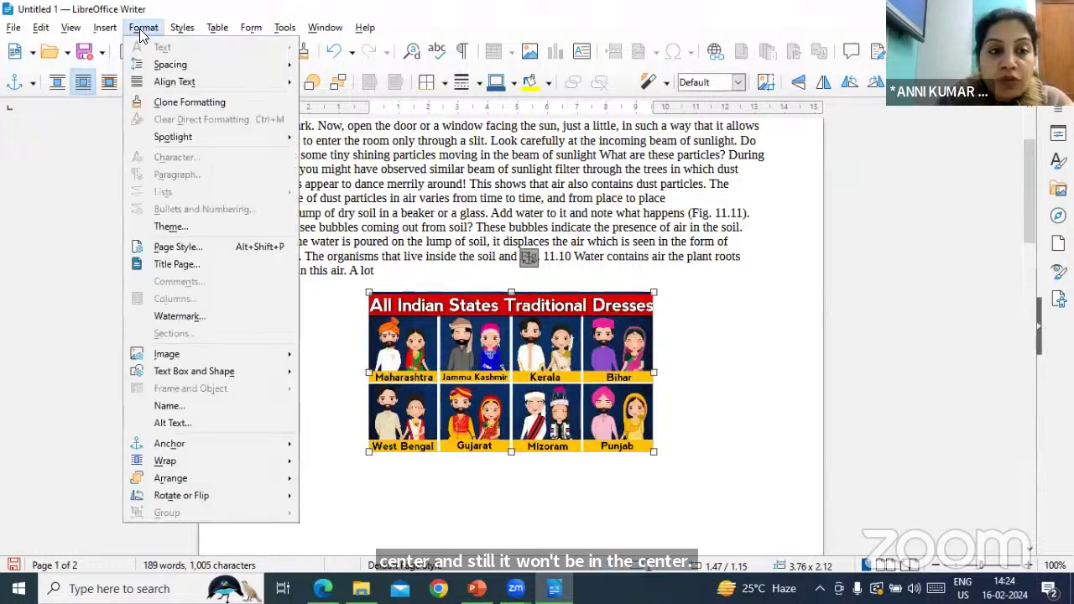
{"action": "mouse_move", "coordinate": [171, 82]}
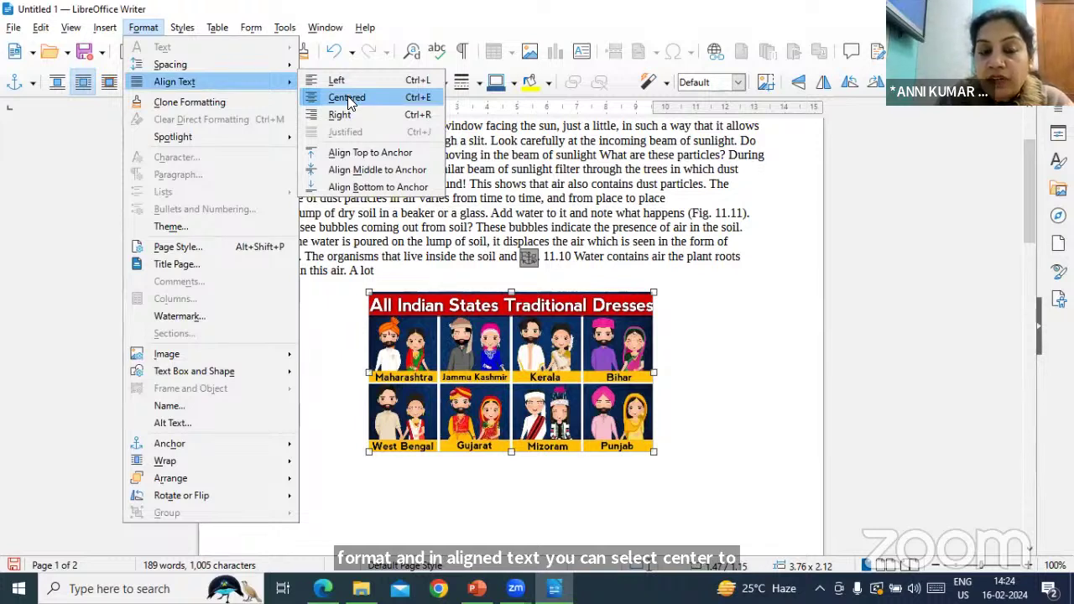
{"action": "left_click", "coordinate": [339, 115]}
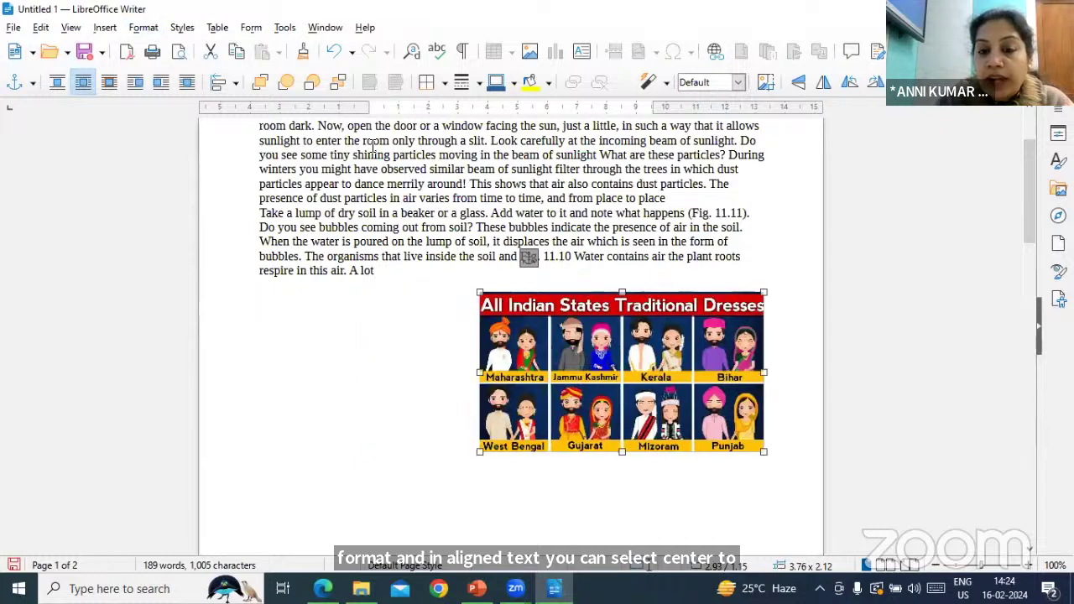
Align the dresses picture to the left margin and deselect it.
{"action": "left_click", "coordinate": [144, 28]}
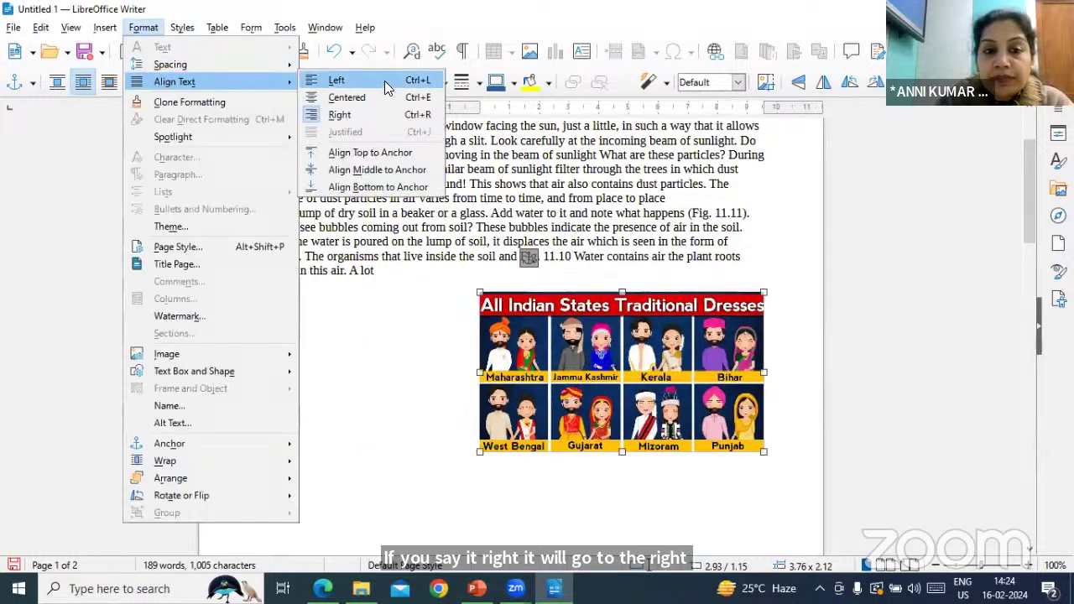
{"action": "left_click", "coordinate": [319, 81]}
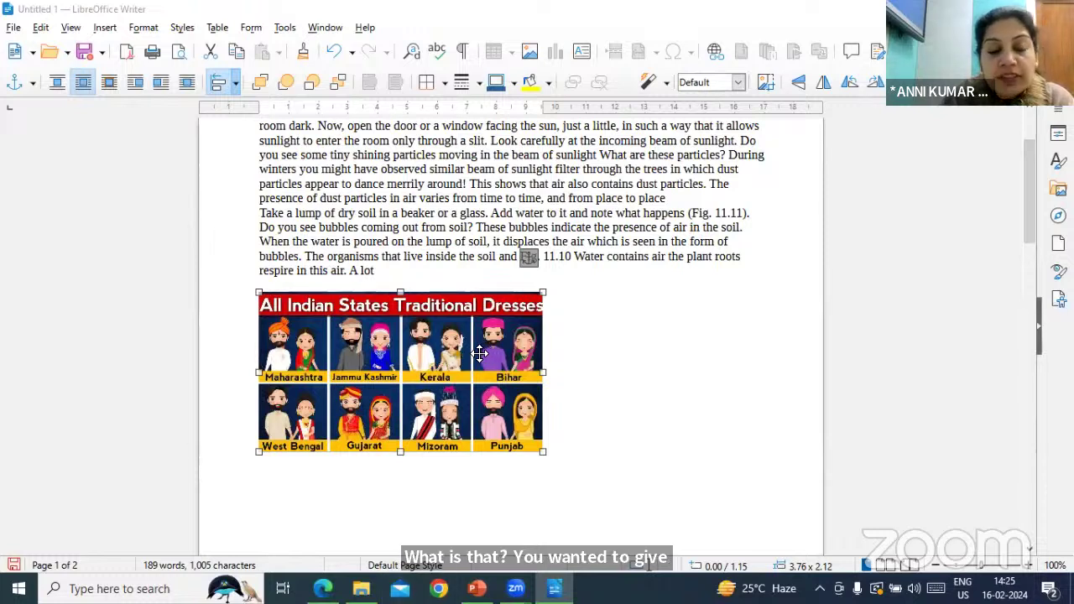
{"action": "left_click", "coordinate": [592, 348]}
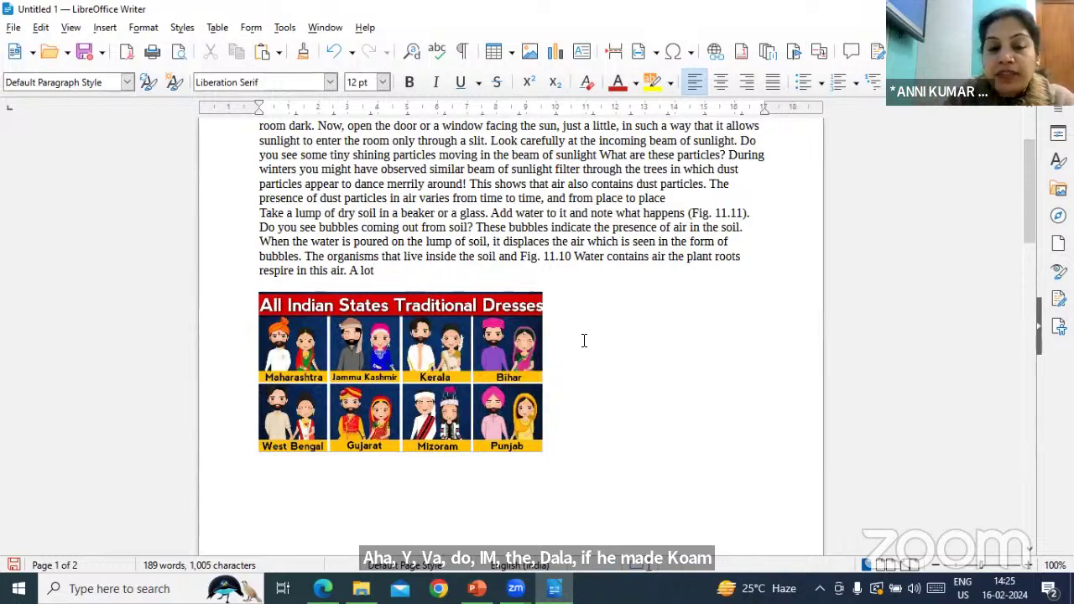
Select the dresses picture again and set its alignment to Centered.
{"action": "left_click", "coordinate": [406, 371]}
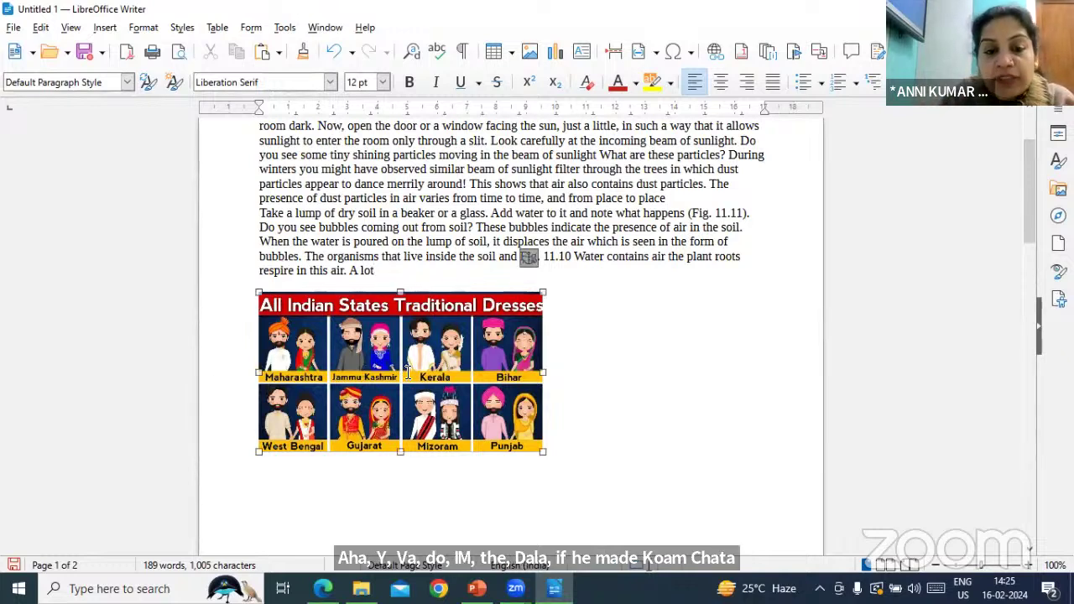
{"action": "left_click", "coordinate": [141, 28]}
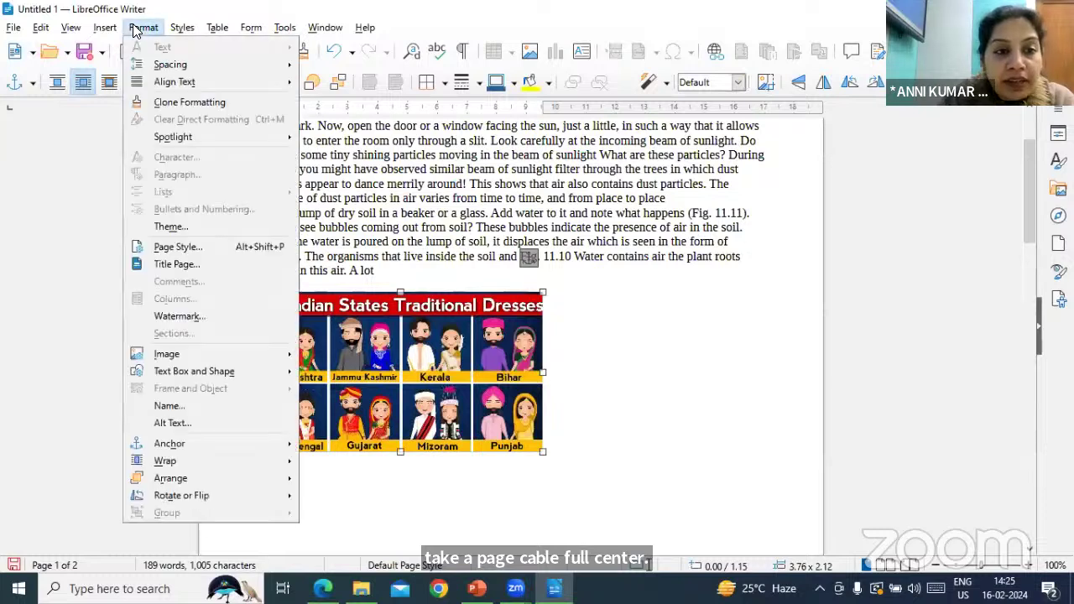
{"action": "mouse_move", "coordinate": [176, 83]}
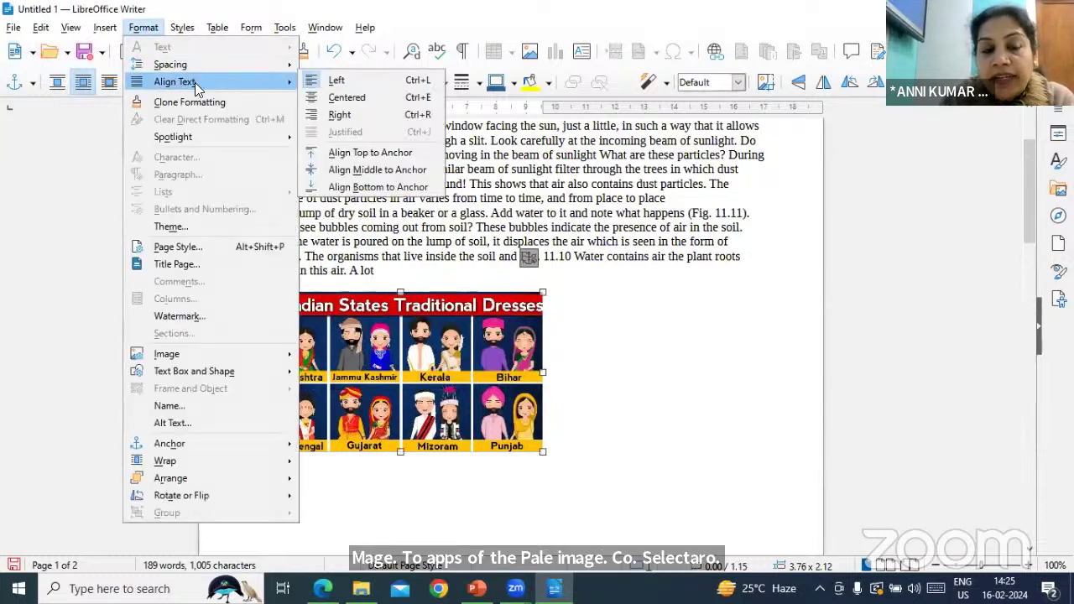
{"action": "left_click", "coordinate": [347, 98]}
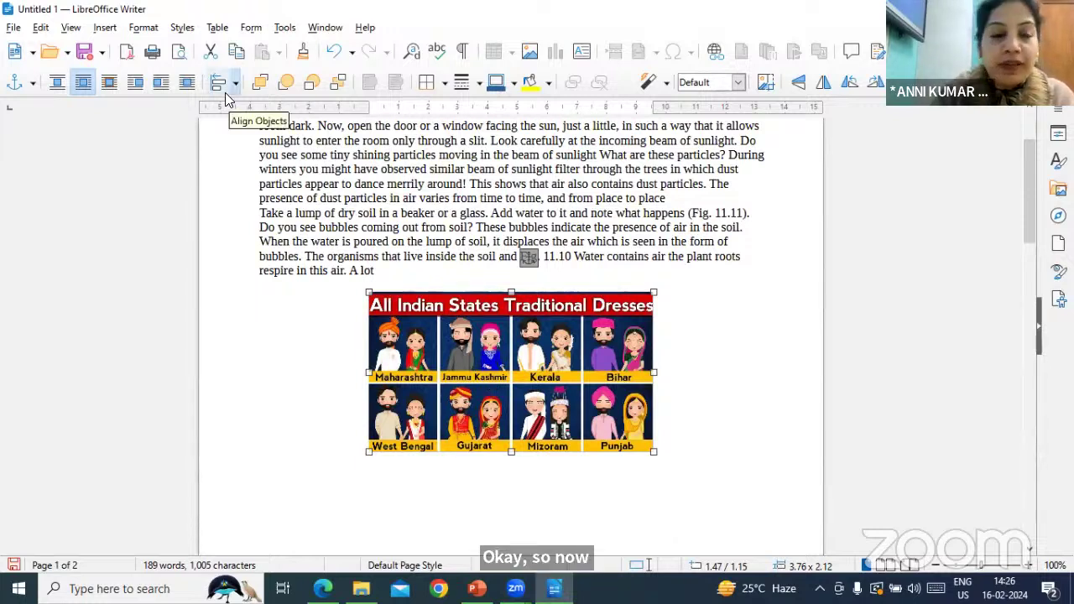
Flip the dresses picture horizontally and undo the flip.
{"action": "left_click", "coordinate": [140, 30]}
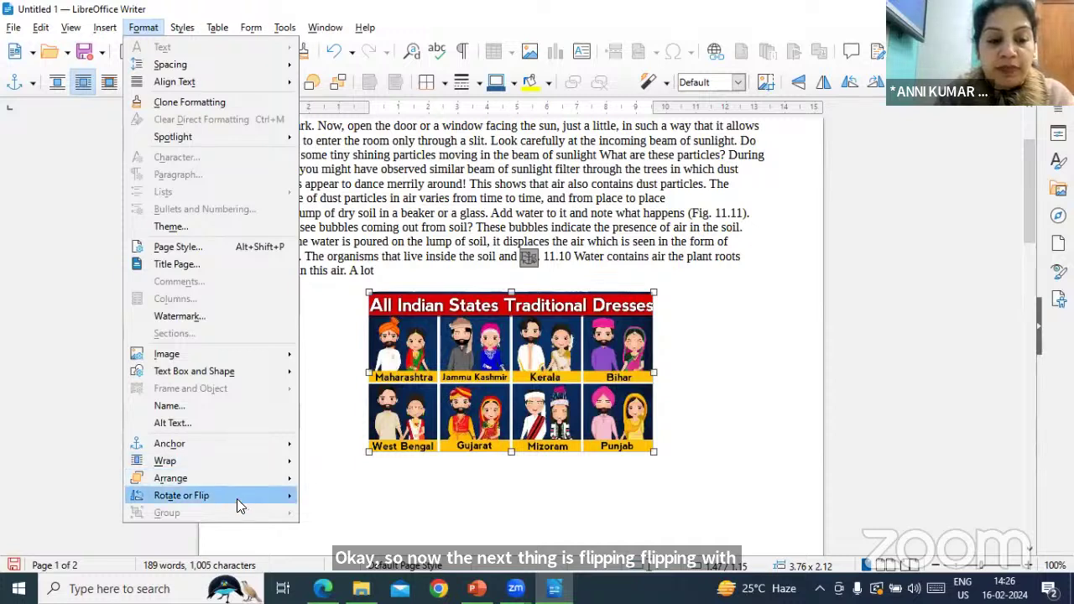
{"action": "mouse_move", "coordinate": [235, 502]}
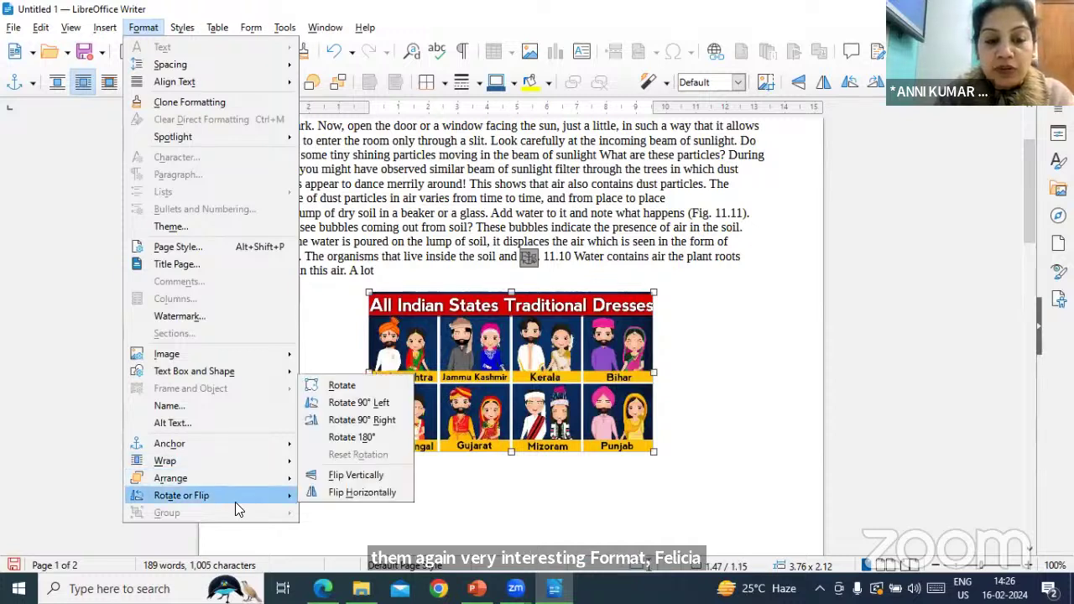
{"action": "left_click", "coordinate": [369, 493]}
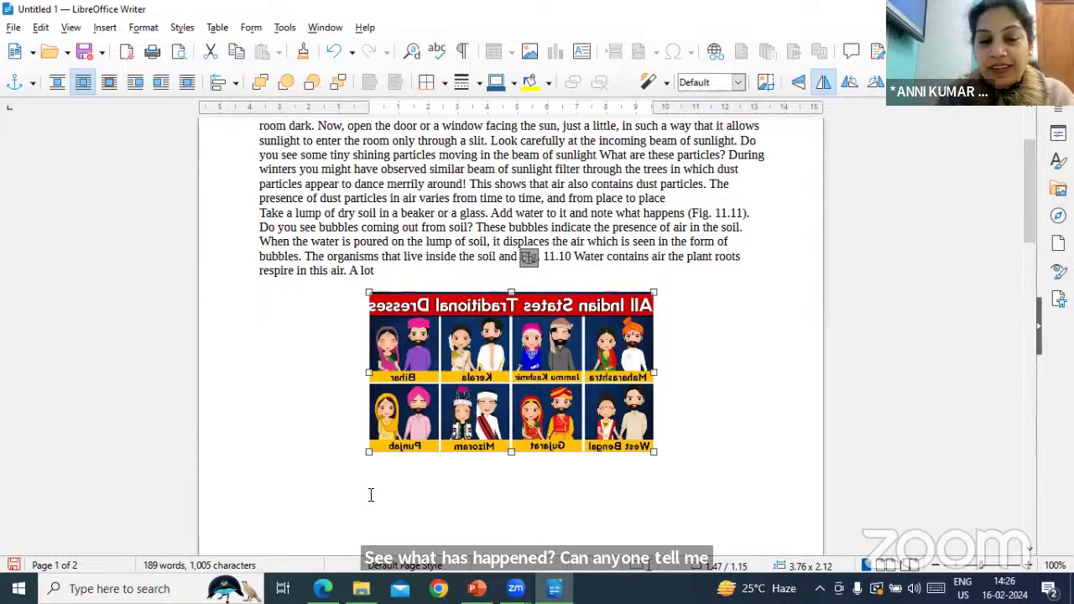
{"action": "key", "text": "ctrl+z"}
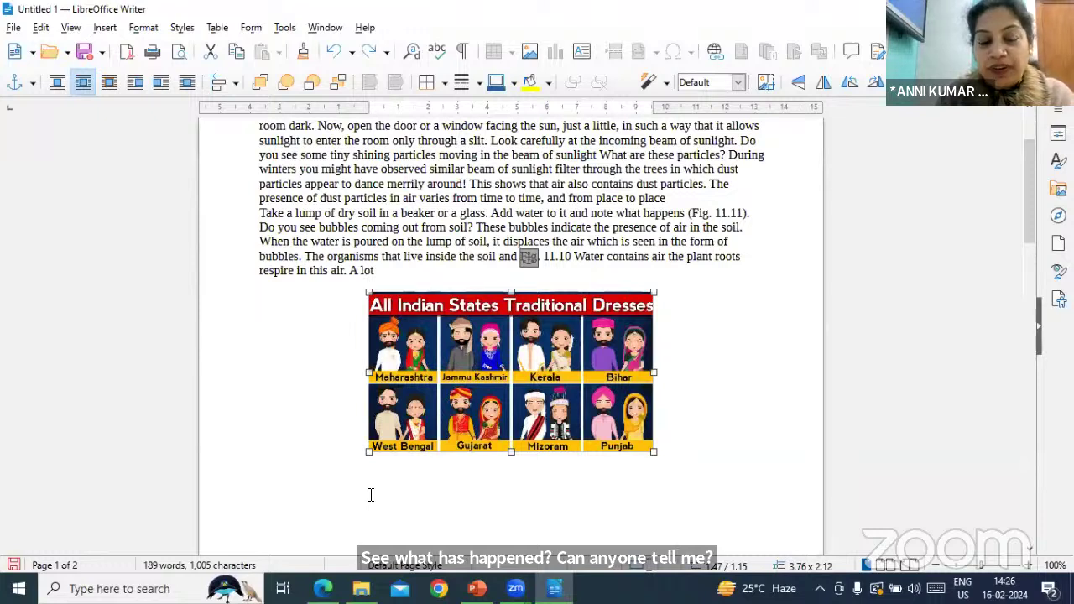
Flip the dresses picture vertically and undo that flip.
{"action": "left_click", "coordinate": [136, 30]}
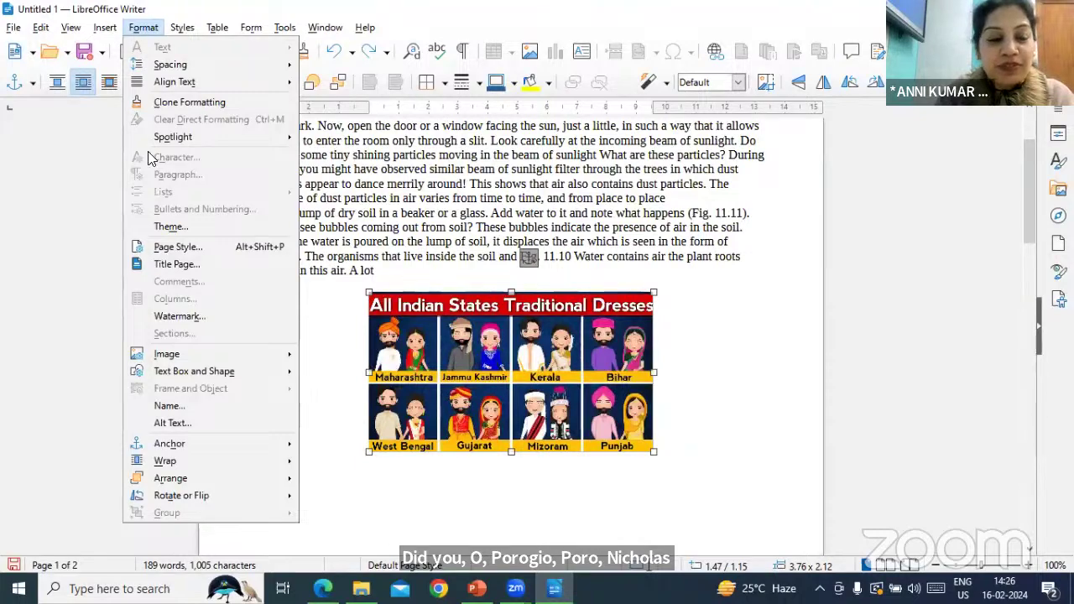
{"action": "mouse_move", "coordinate": [208, 497]}
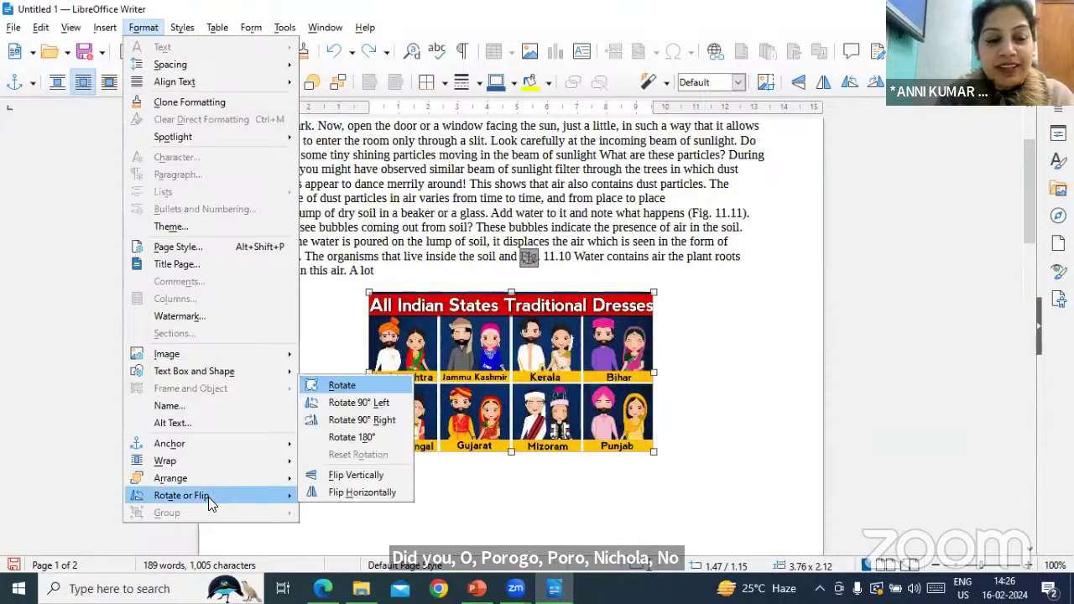
{"action": "left_click", "coordinate": [382, 476]}
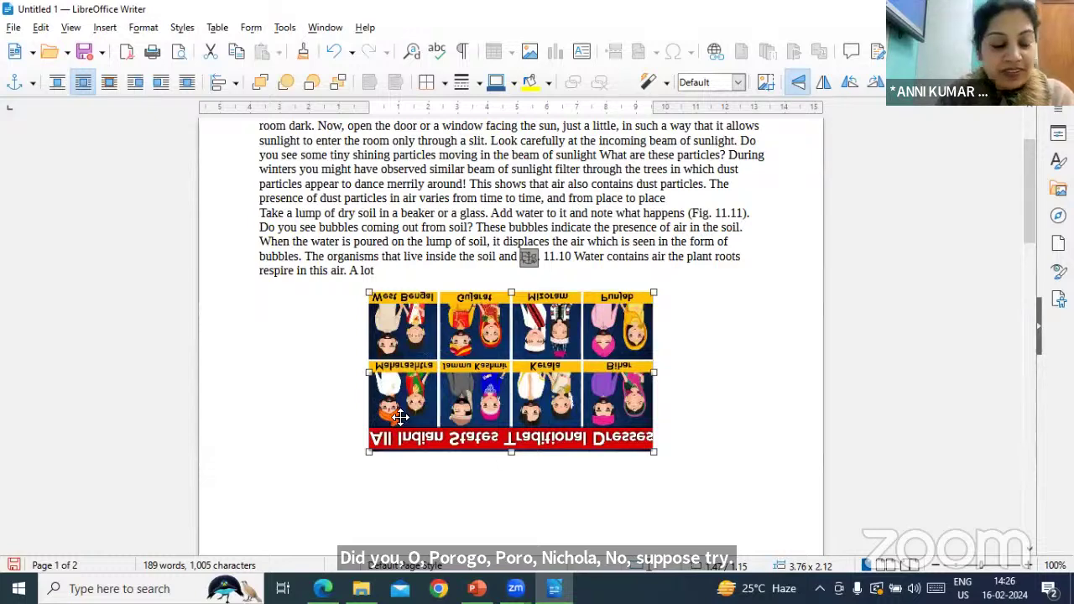
{"action": "key", "text": "ctrl+z"}
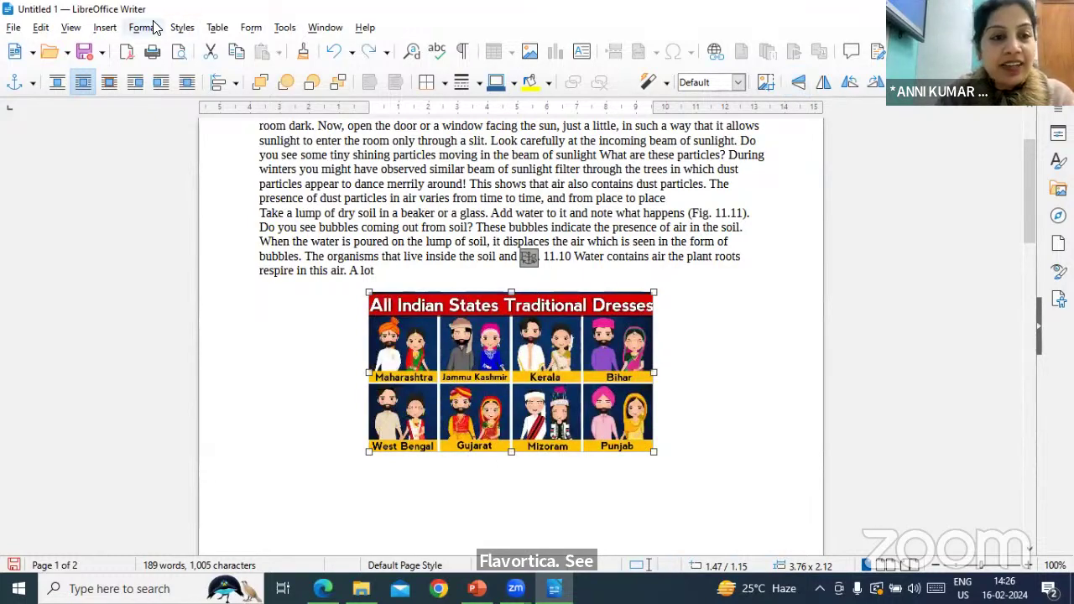
Rotate the centered dresses picture by 180°.
{"action": "left_click", "coordinate": [143, 27]}
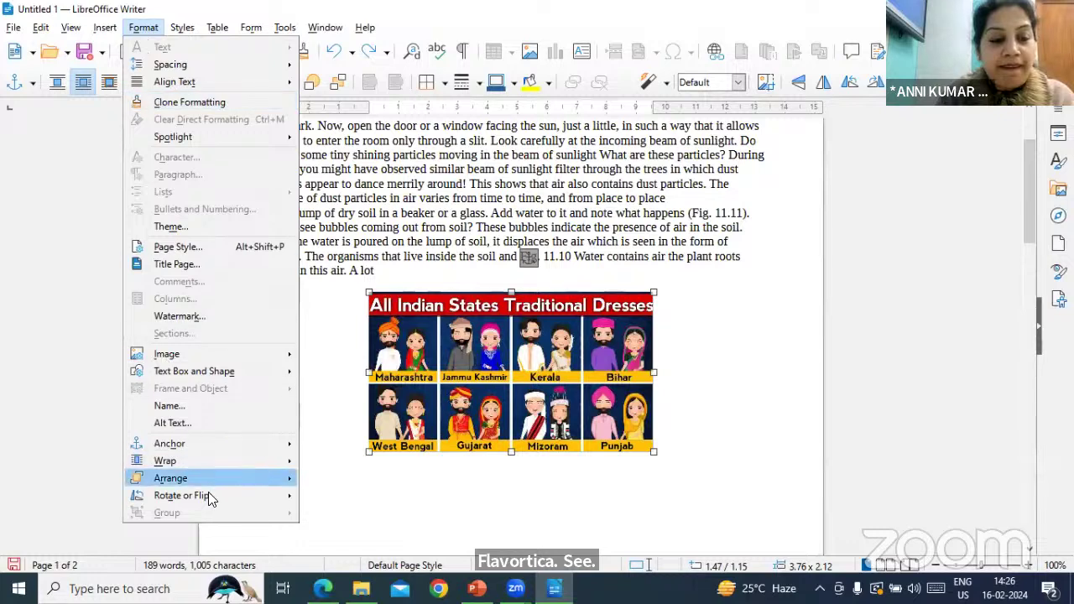
{"action": "mouse_move", "coordinate": [208, 493]}
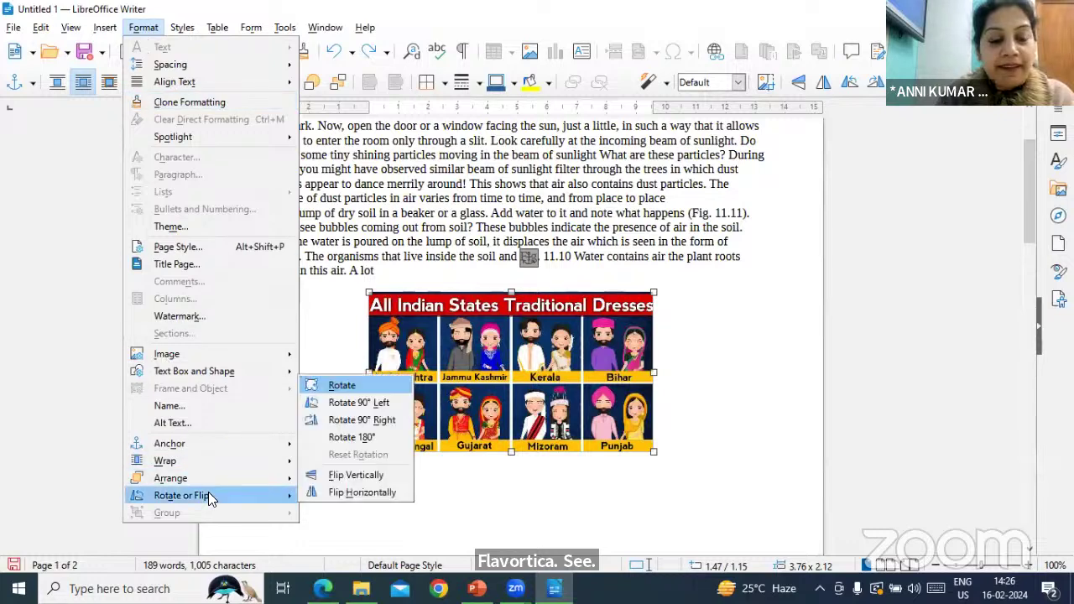
{"action": "left_click", "coordinate": [363, 445]}
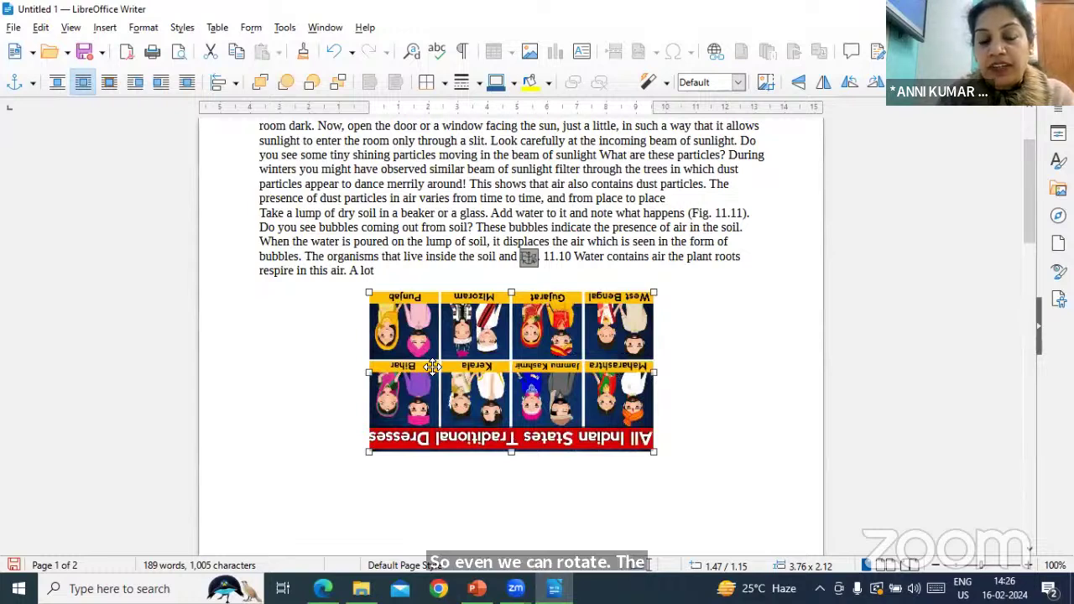
Enable free rotation for the dresses picture and rotate it to several diagonal angles.
{"action": "left_click", "coordinate": [144, 27]}
{"action": "mouse_move", "coordinate": [231, 499]}
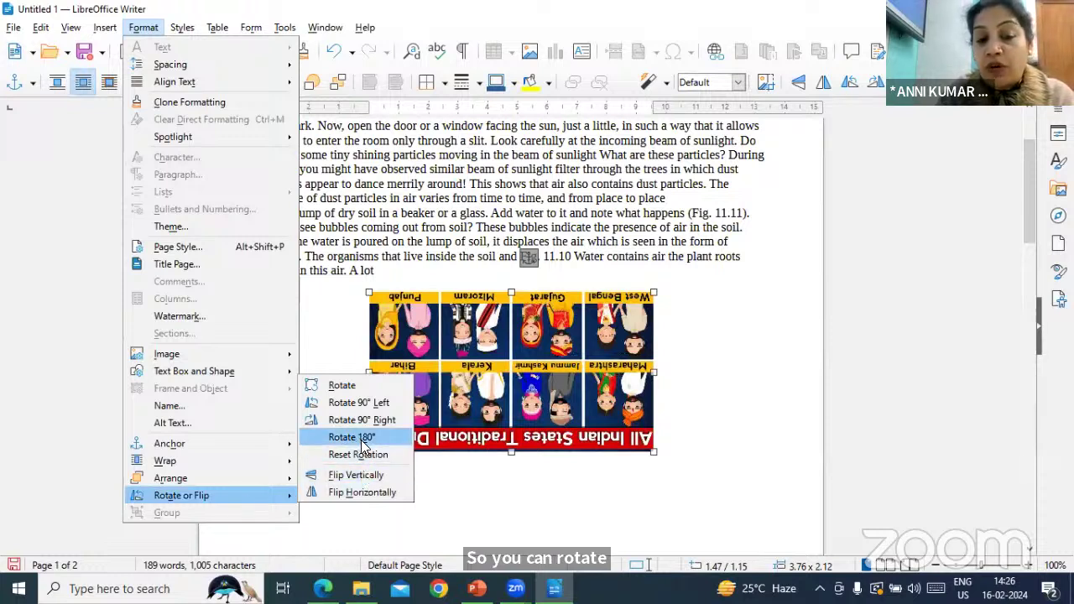
{"action": "left_click", "coordinate": [340, 385]}
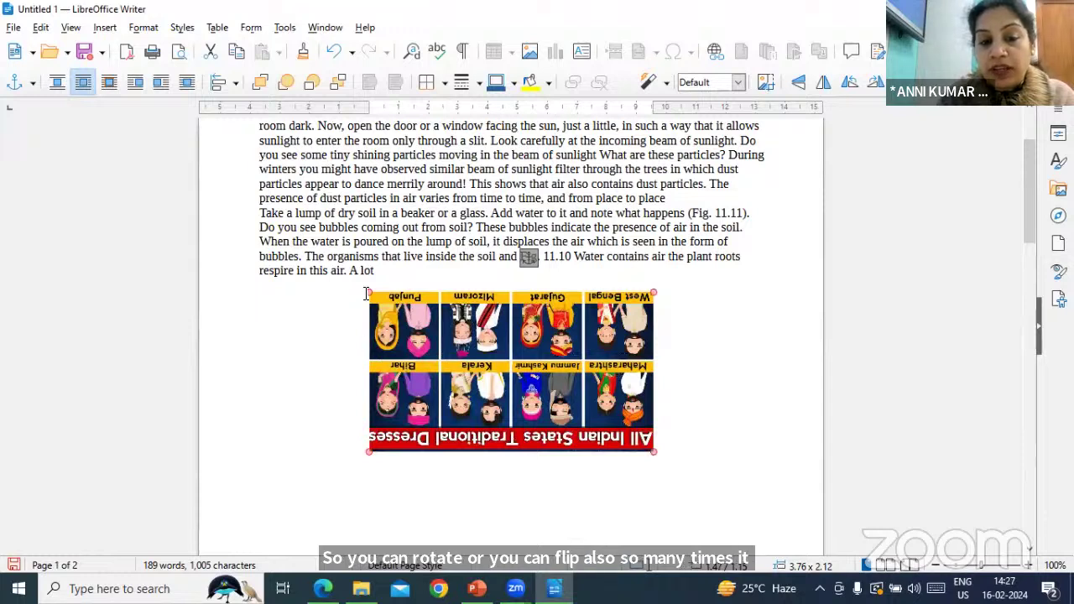
{"action": "left_click_drag", "start_coordinate": [368, 291], "coordinate": [460, 256]}
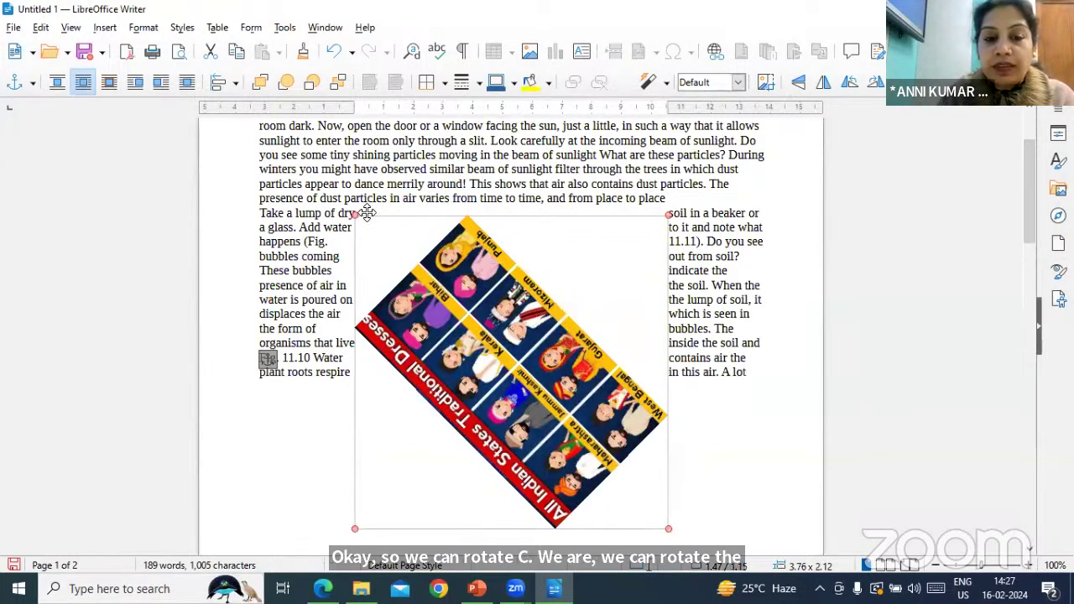
{"action": "left_click_drag", "start_coordinate": [354, 214], "coordinate": [622, 273]}
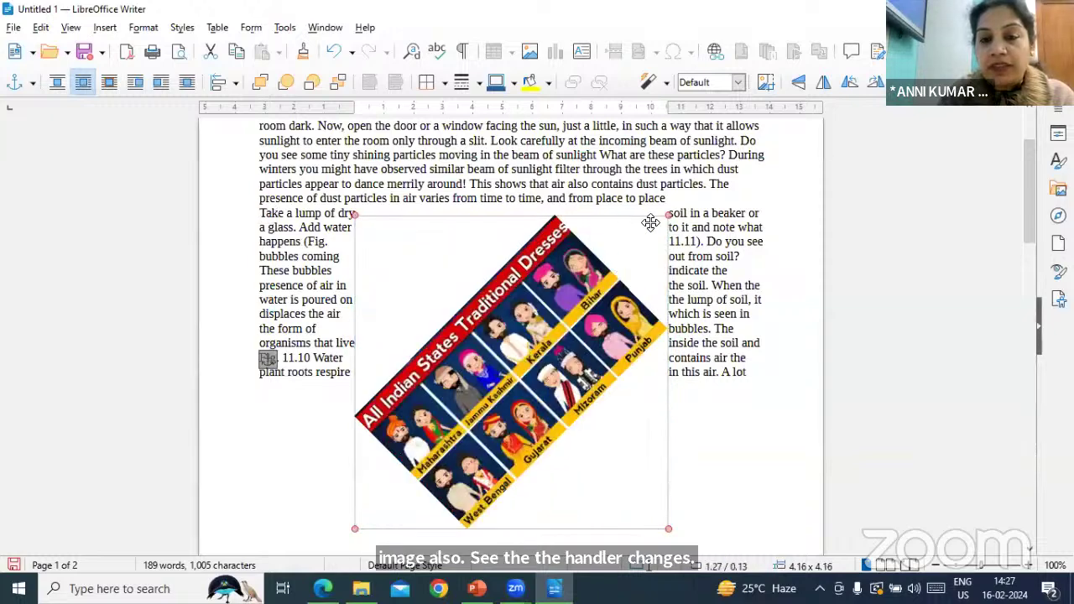
{"action": "left_click_drag", "start_coordinate": [669, 212], "coordinate": [613, 472]}
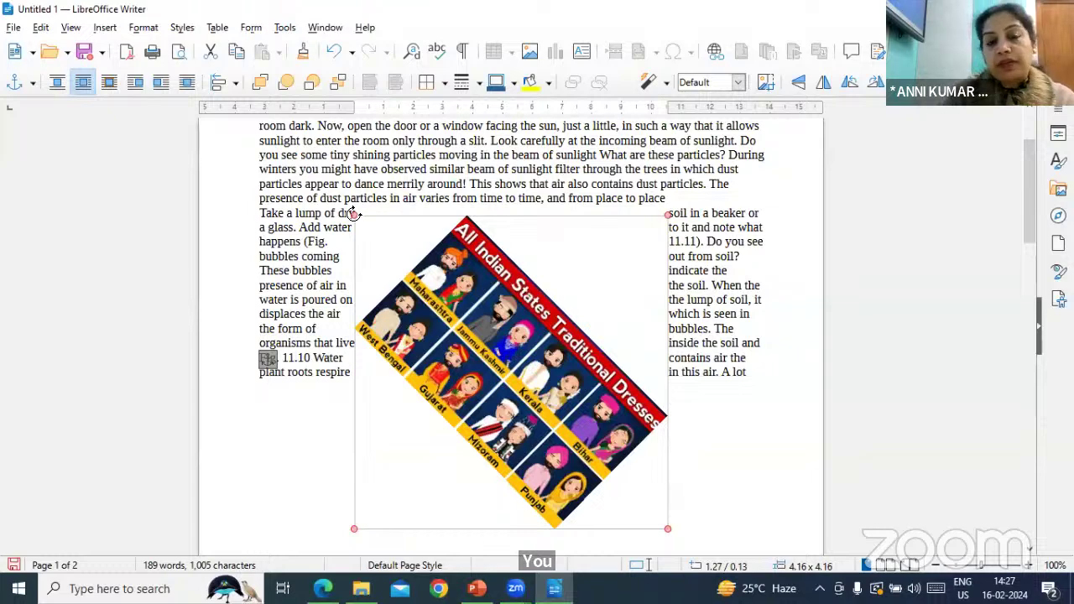
{"action": "left_click_drag", "start_coordinate": [352, 214], "coordinate": [355, 210]}
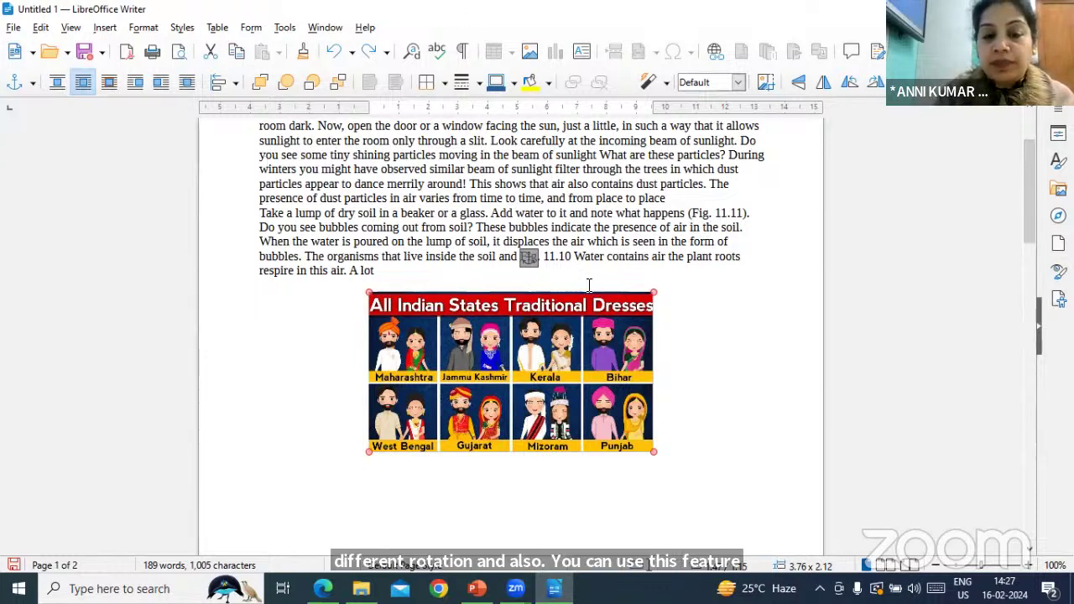
{"action": "scroll", "coordinate": [589, 285], "scroll_direction": "down", "scroll_amount": 2}
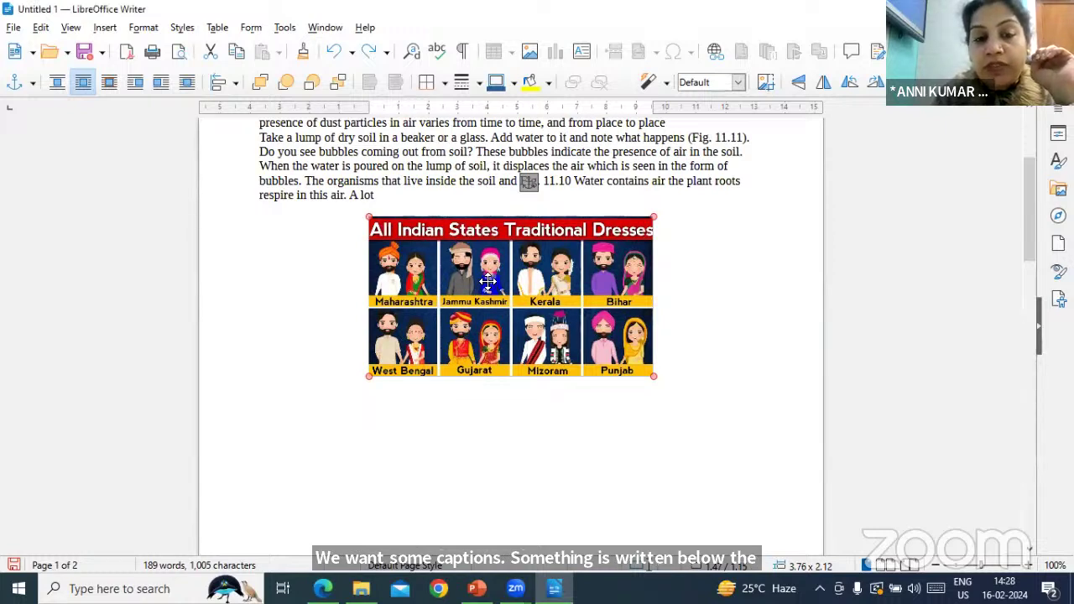
{"action": "left_click", "coordinate": [144, 30]}
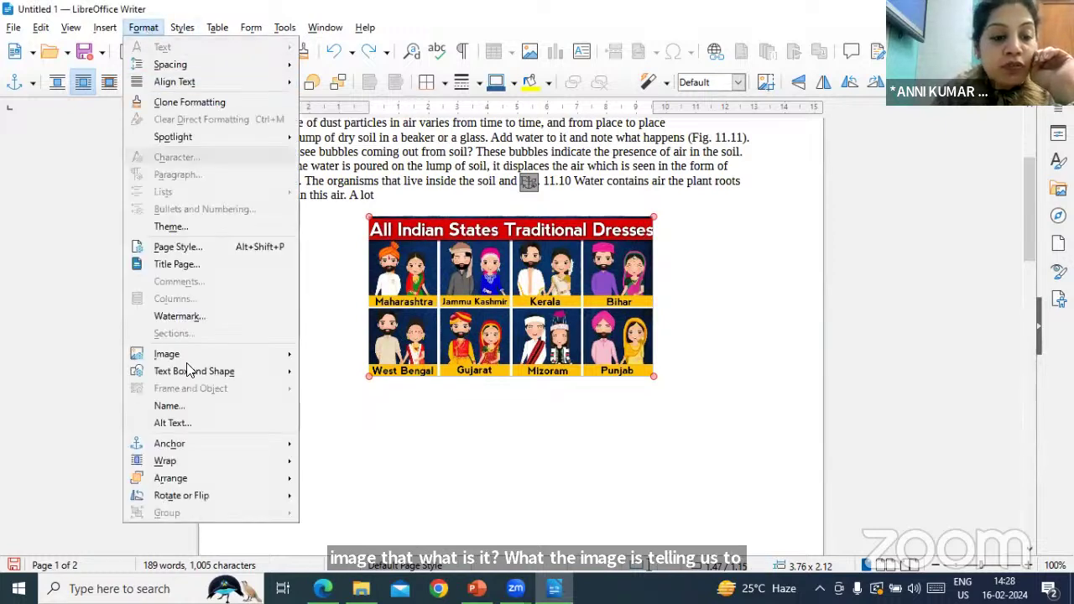
{"action": "mouse_move", "coordinate": [210, 478]}
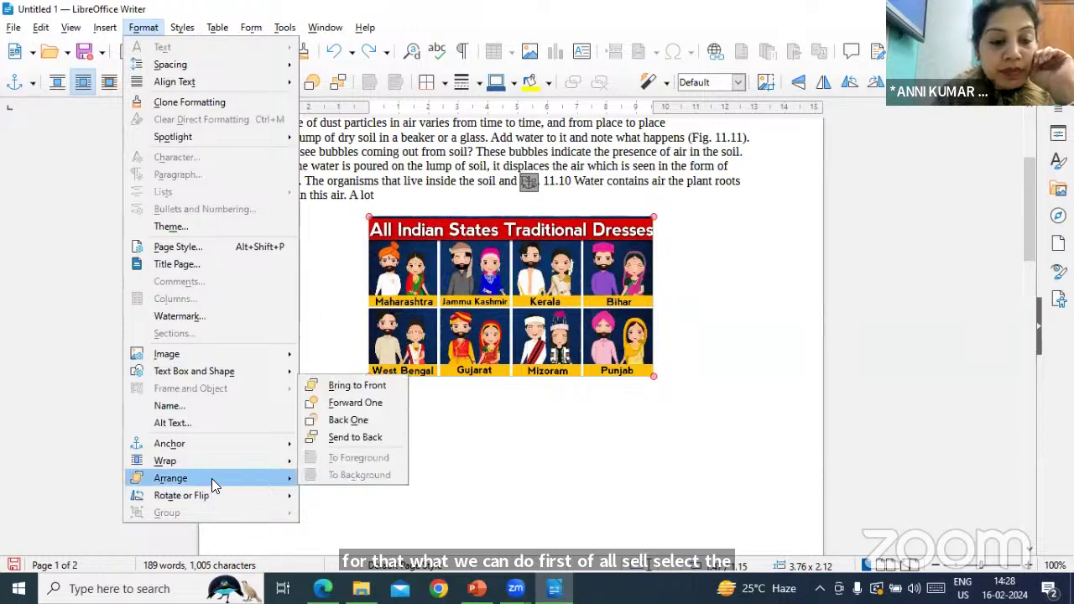
{"action": "mouse_move", "coordinate": [198, 461]}
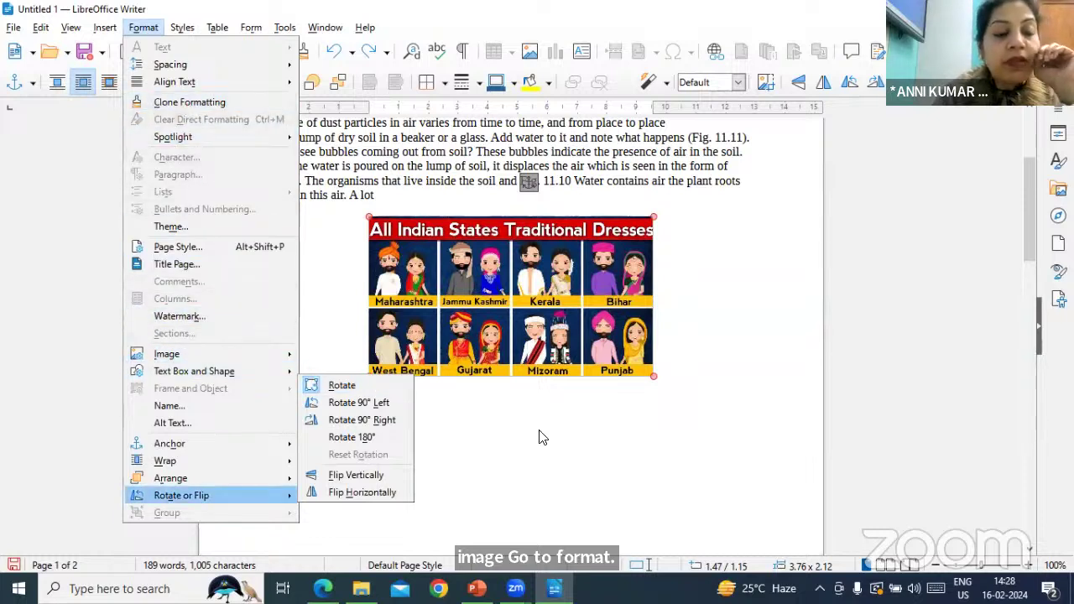
{"action": "left_click", "coordinate": [143, 27]}
Start a caption for the dresses picture with category Illustration and the text "Dress worn by different states of India".
{"action": "left_click", "coordinate": [104, 30]}
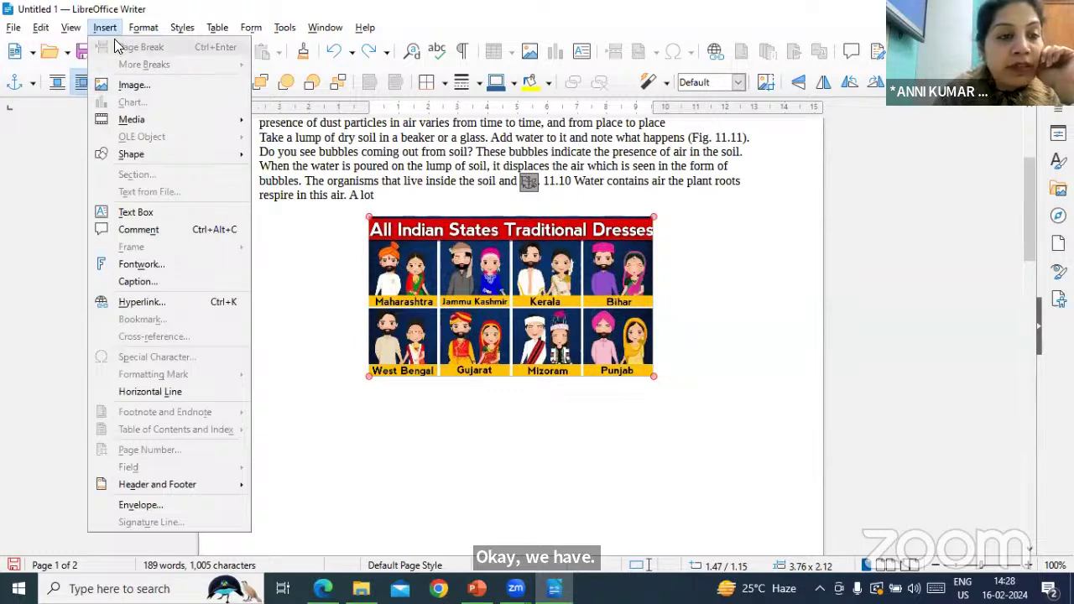
{"action": "left_click", "coordinate": [160, 282]}
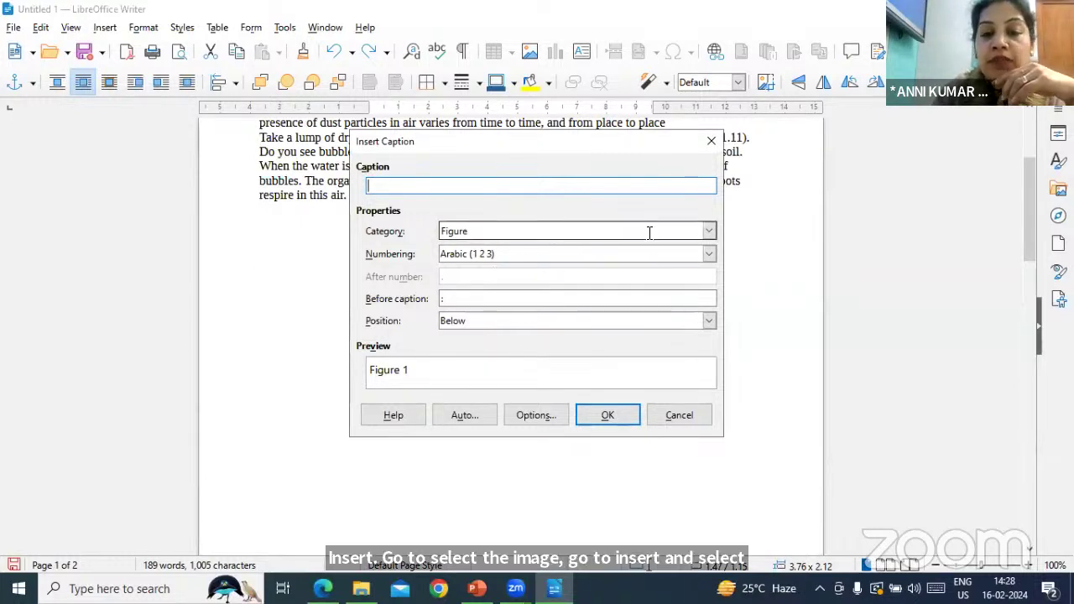
{"action": "left_click", "coordinate": [709, 232]}
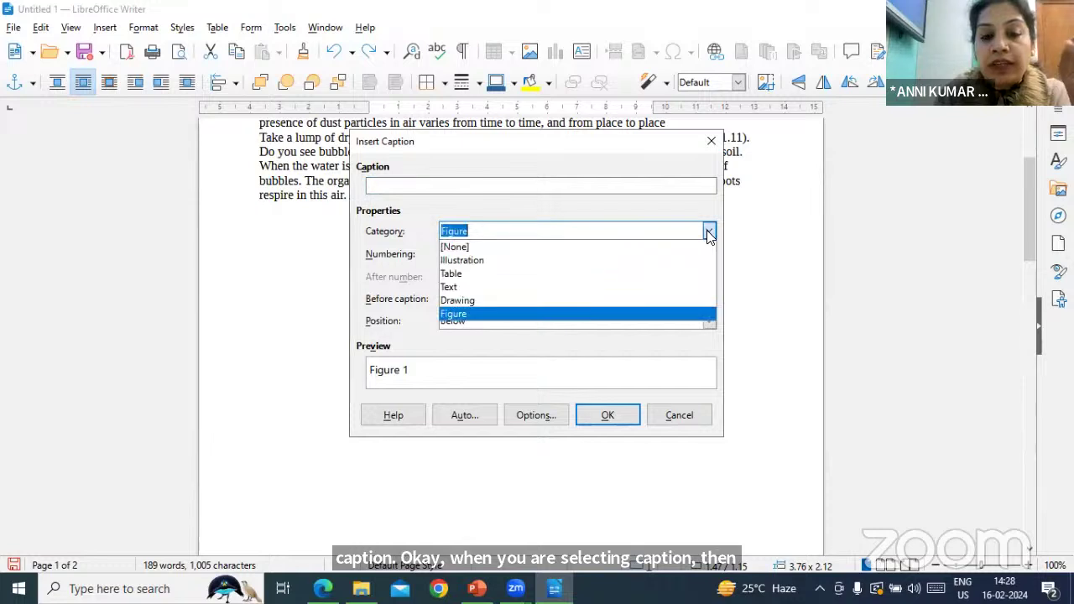
{"action": "left_click", "coordinate": [524, 261]}
{"action": "left_click", "coordinate": [400, 184]}
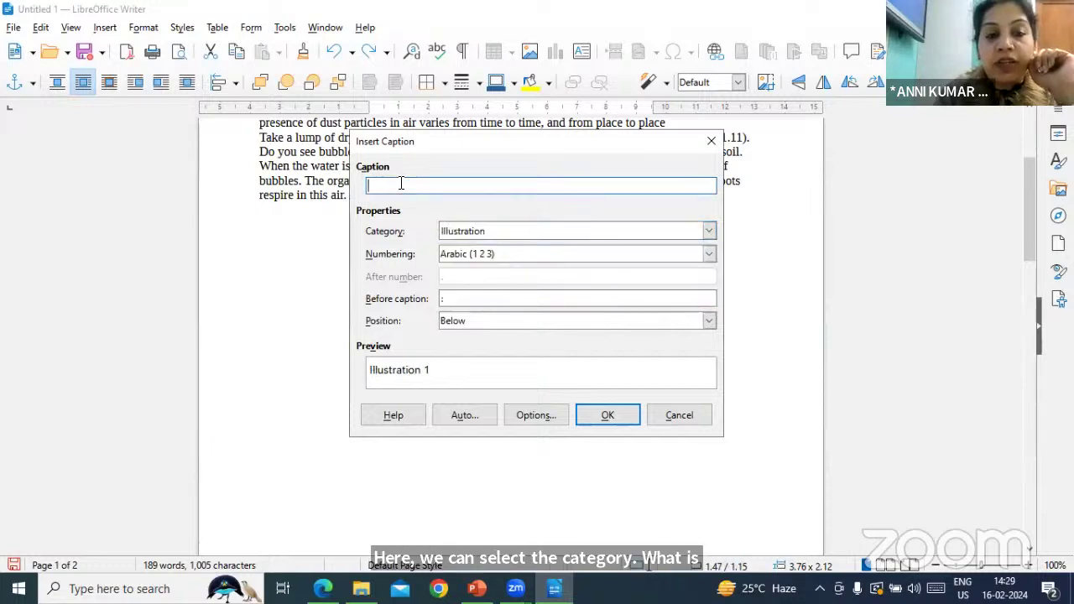
{"action": "type", "text": "Dr"}
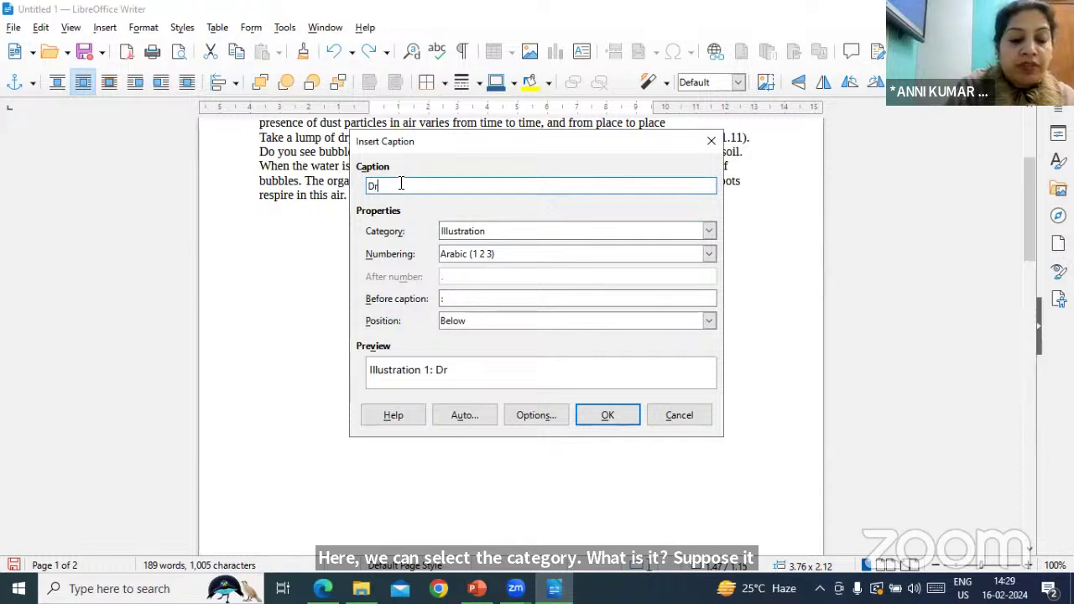
{"action": "type", "text": "ess worn by diffe"}
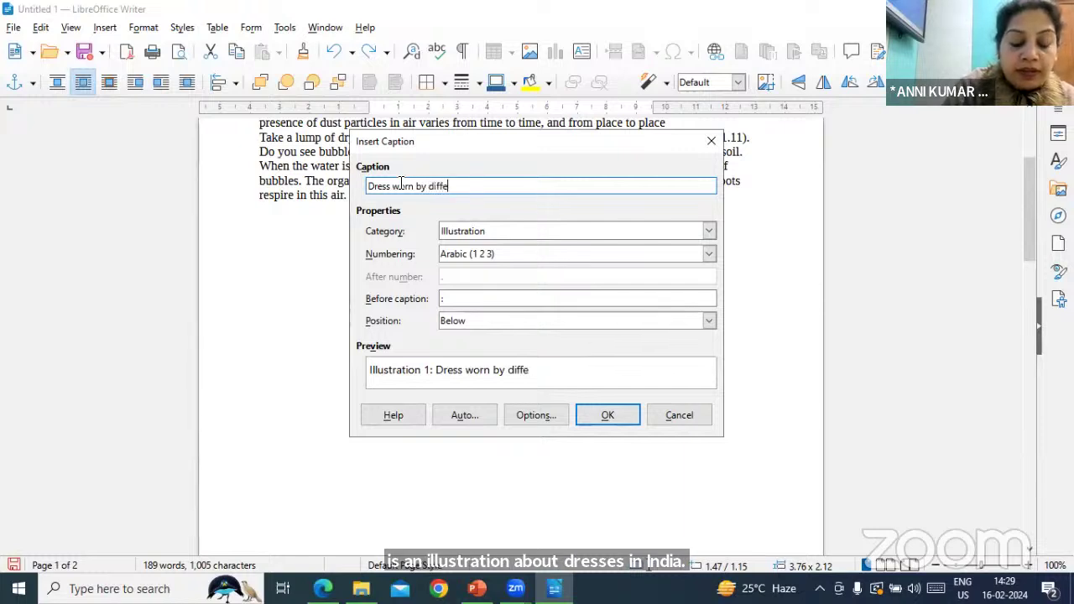
{"action": "type", "text": "rent states"}
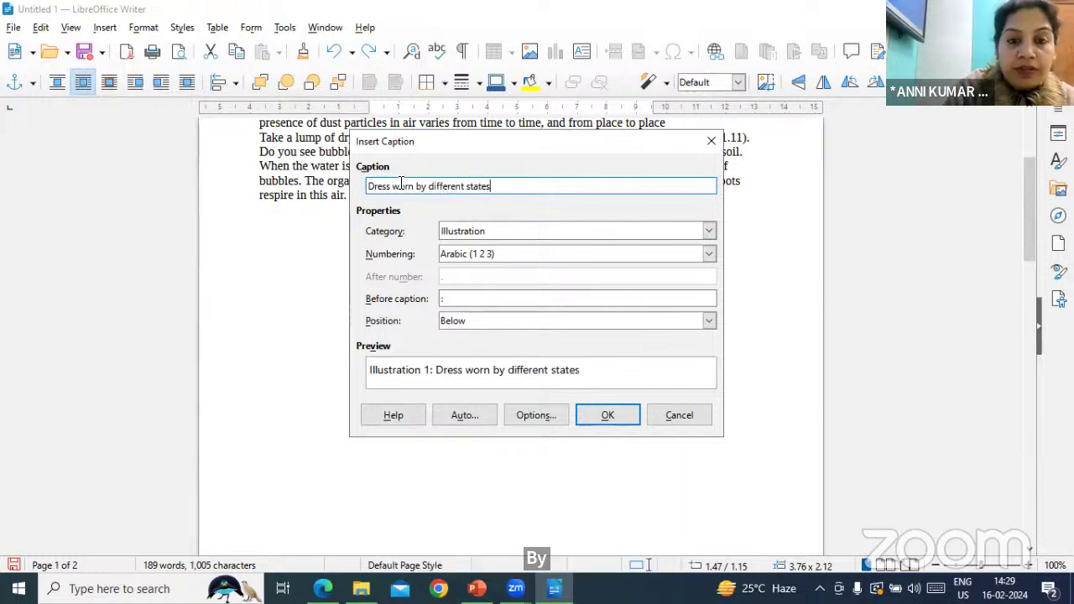
{"action": "type", "text": " of India"}
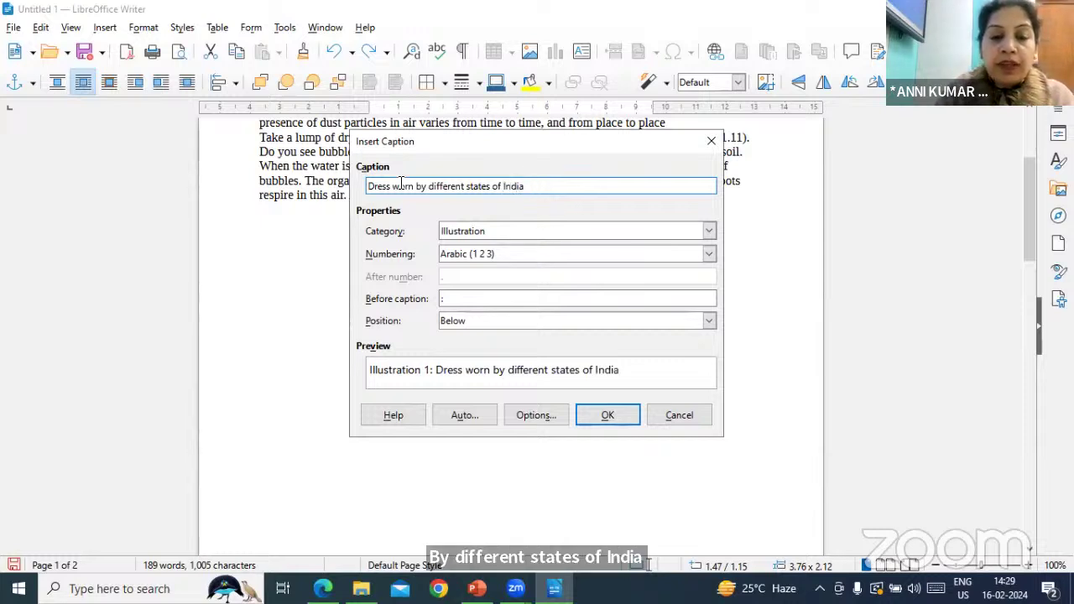
Set the caption numbering to a b c and insert the caption below the dresses picture.
{"action": "left_click", "coordinate": [708, 254]}
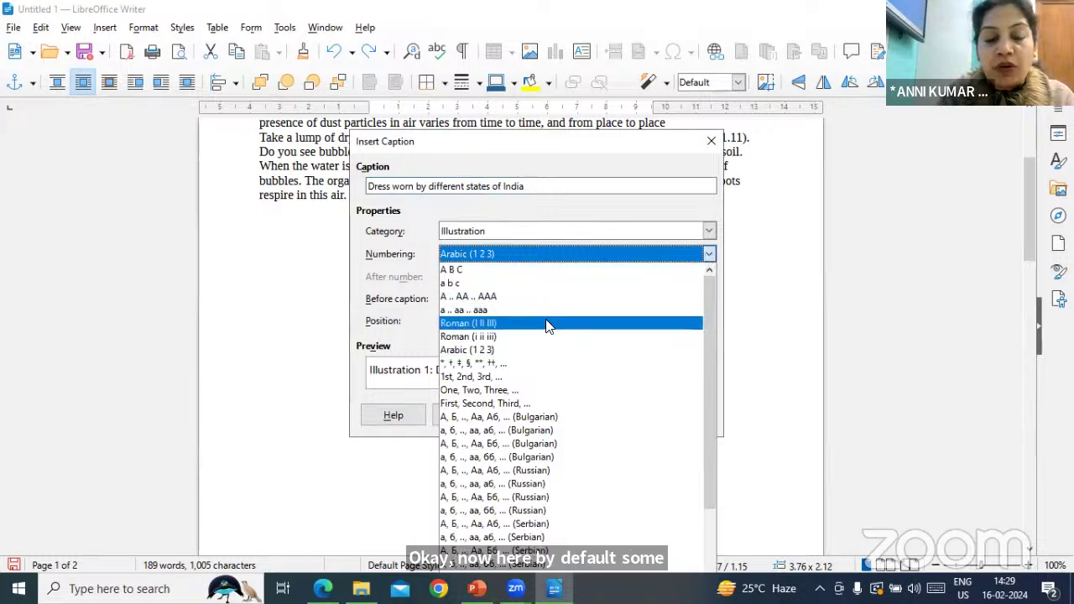
{"action": "left_click", "coordinate": [314, 302]}
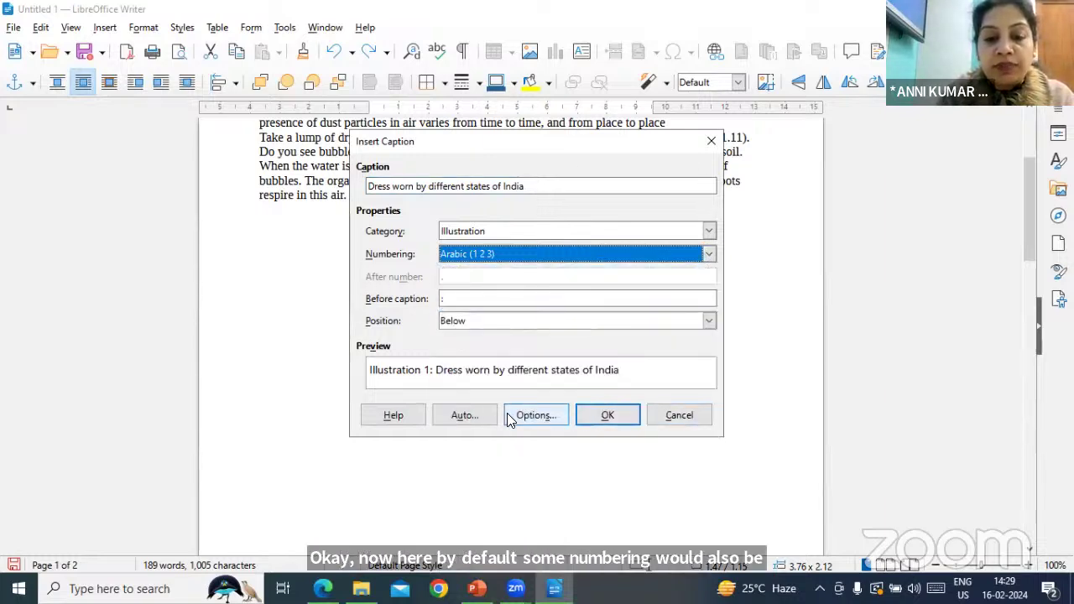
{"action": "left_click", "coordinate": [624, 415]}
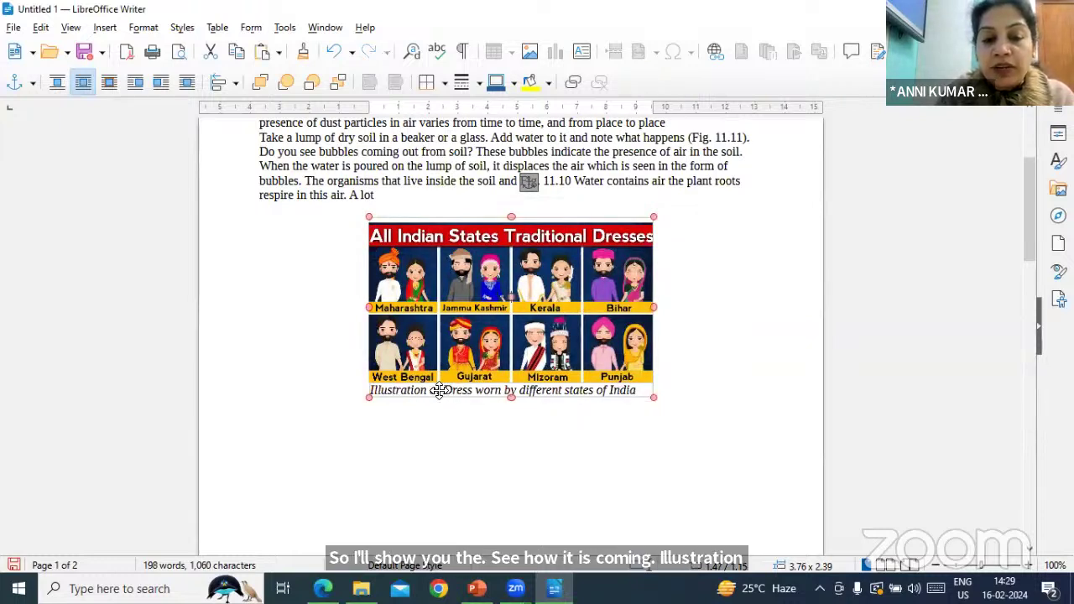
{"action": "double_click", "coordinate": [435, 396]}
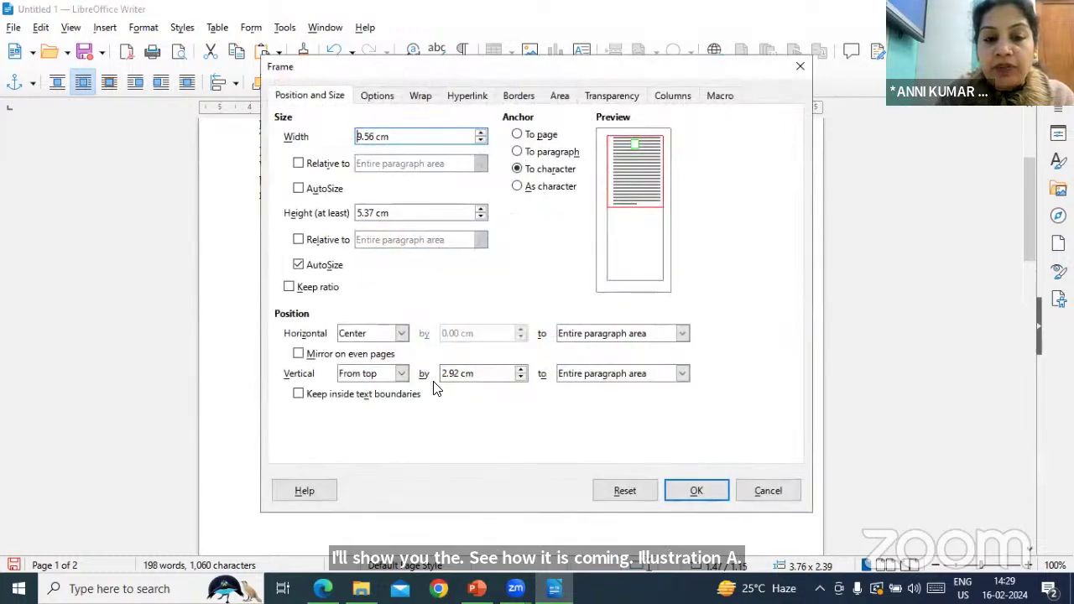
{"action": "left_click", "coordinate": [768, 492]}
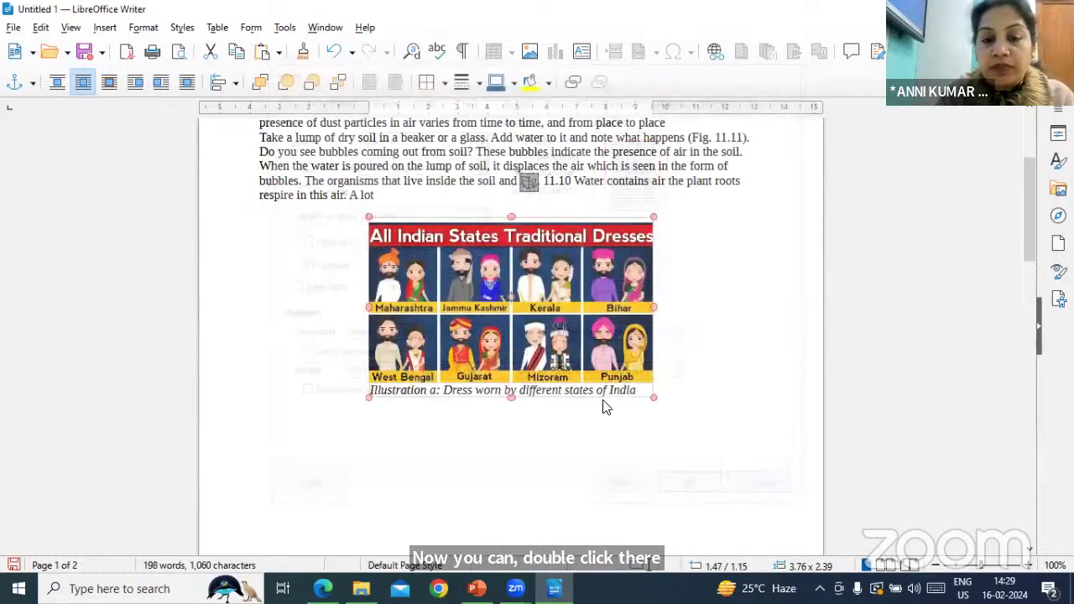
{"action": "left_click", "coordinate": [731, 330]}
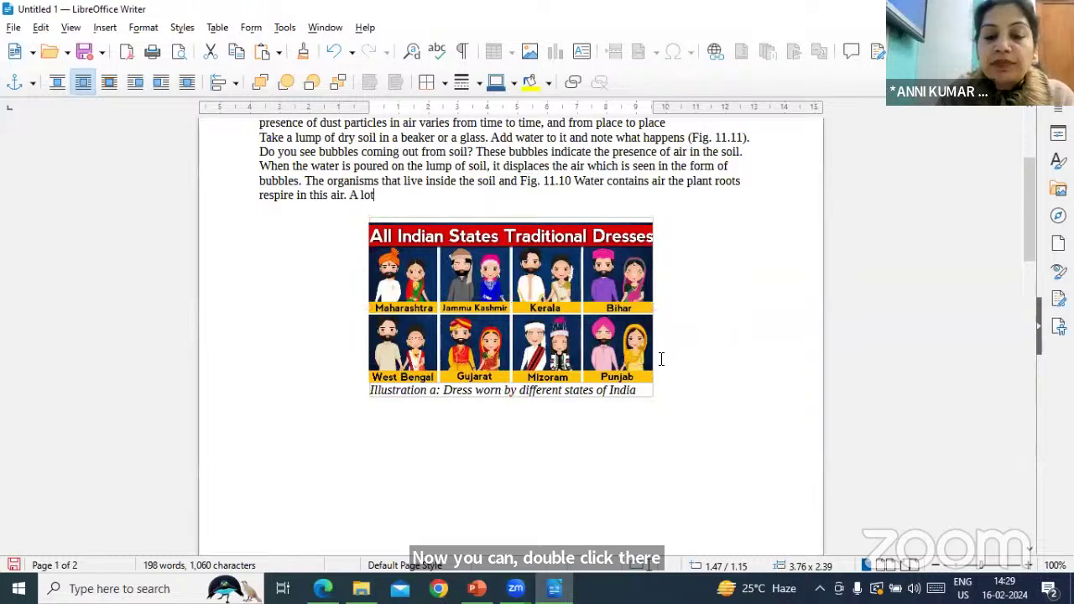
Replace the letter "a" after "Illustration" in the picture caption with 1.
{"action": "left_click", "coordinate": [563, 390]}
{"action": "double_click", "coordinate": [433, 390]}
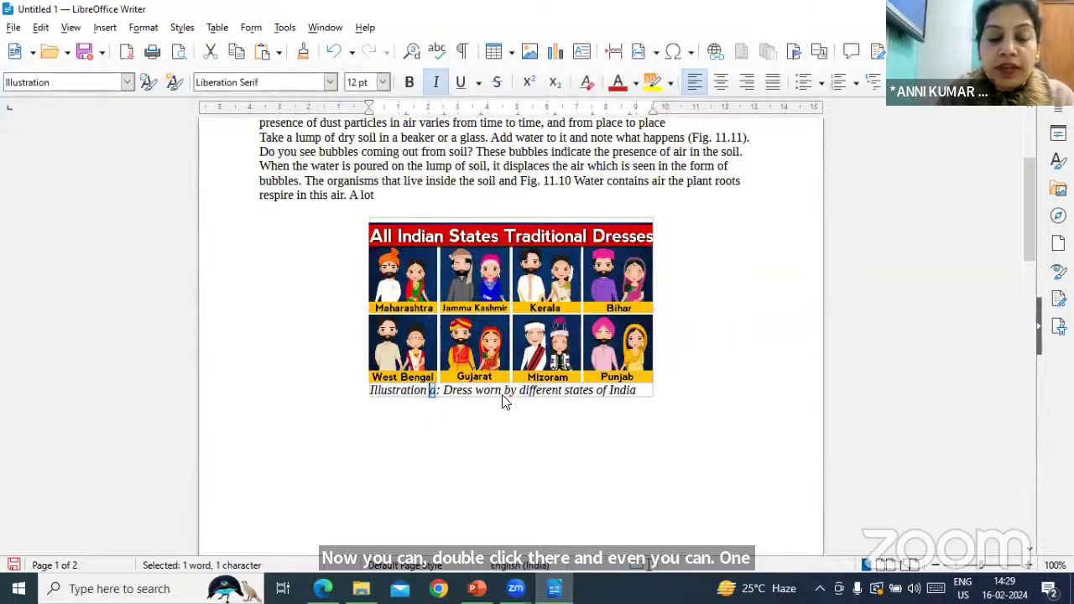
{"action": "key", "text": "Delete"}
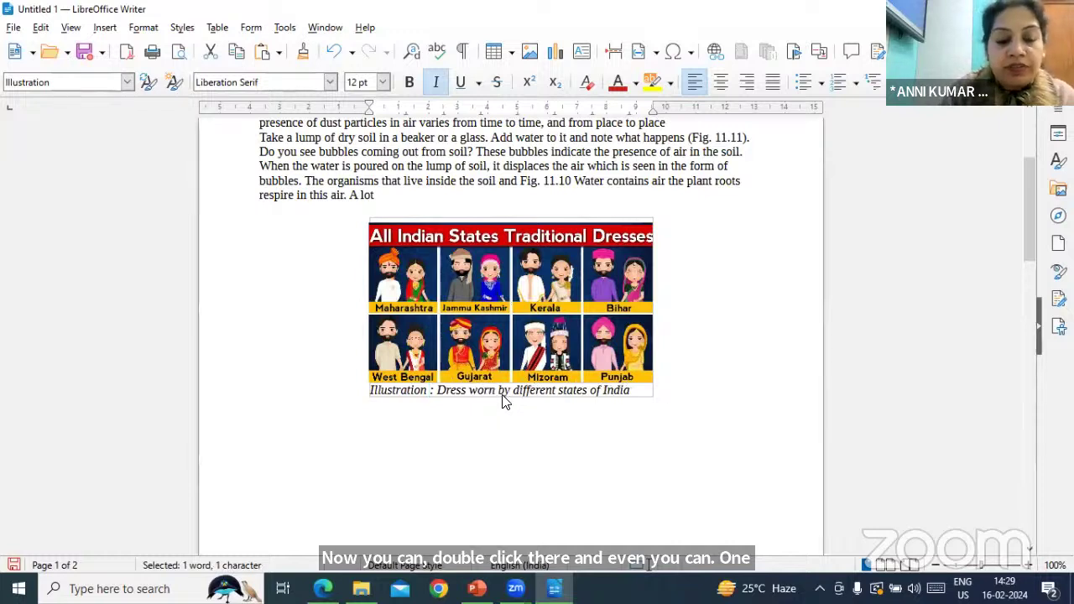
{"action": "type", "text": "1"}
{"action": "left_click", "coordinate": [511, 411]}
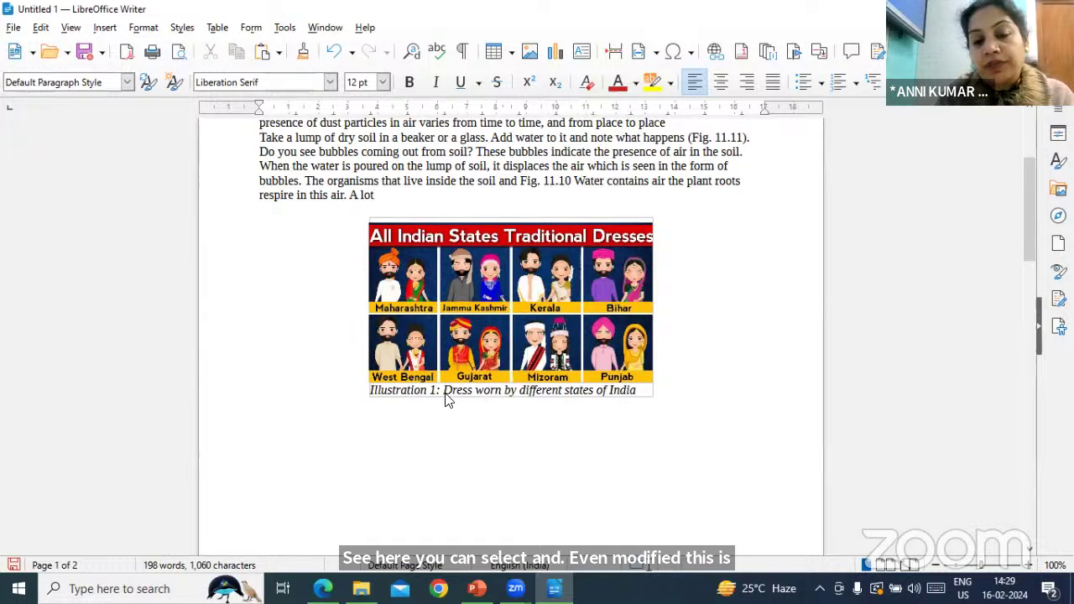
{"action": "left_click_drag", "start_coordinate": [442, 391], "coordinate": [640, 396]}
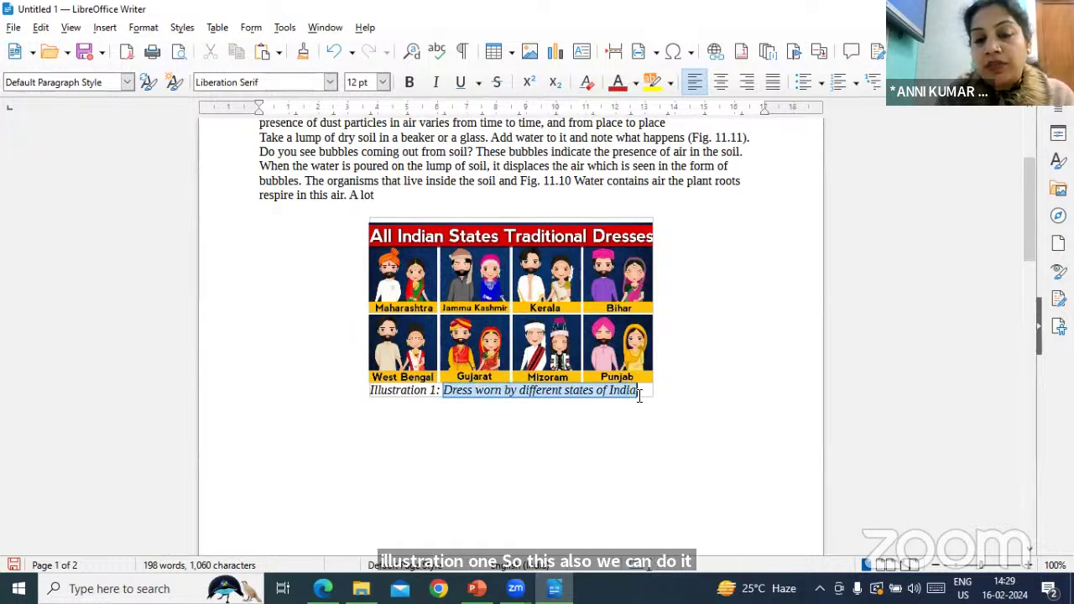
{"action": "left_click", "coordinate": [705, 408]}
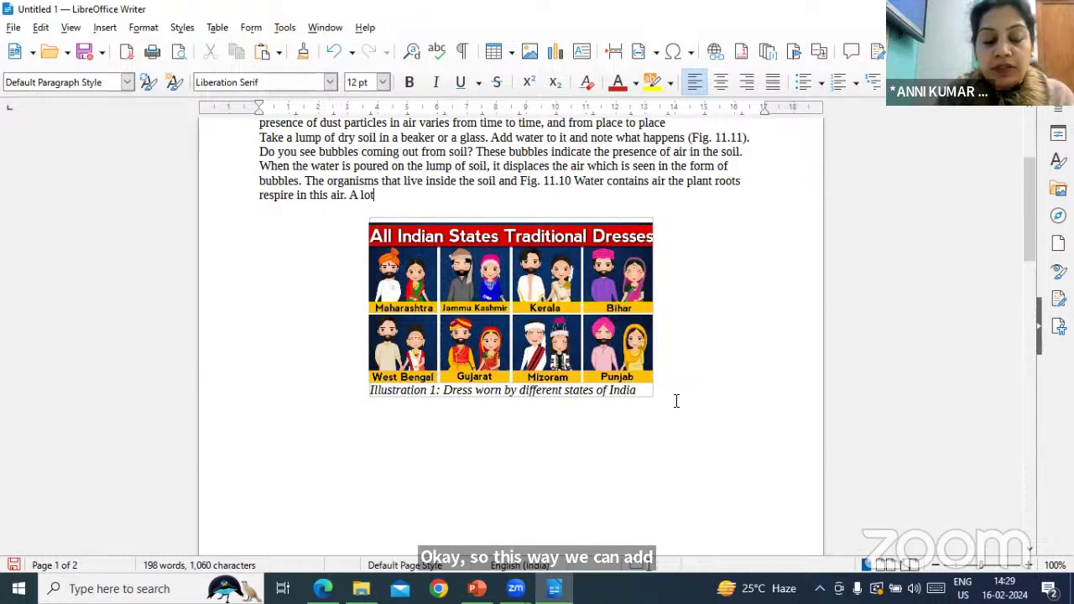
Undo the caption number edit and the caption insertion, and enlarge the dresses picture to about 11.67 × 6.56 cm.
{"action": "key", "text": "ctrl+z"}
{"action": "key", "text": "ctrl+z"}
{"action": "key", "text": "ctrl+z"}
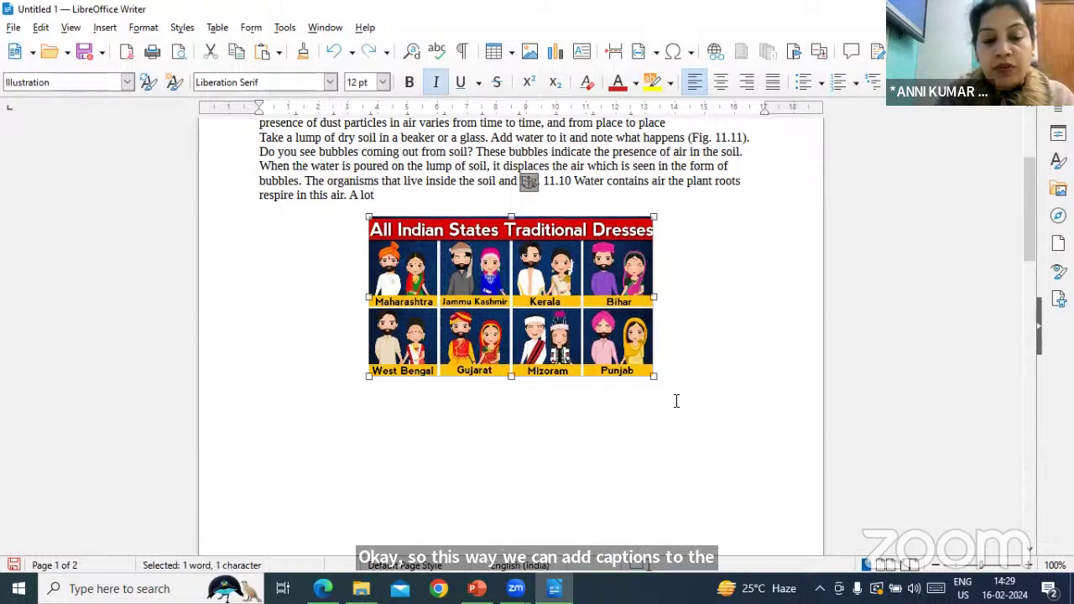
{"action": "key", "text": "ctrl+z"}
{"action": "key", "text": "ctrl+z"}
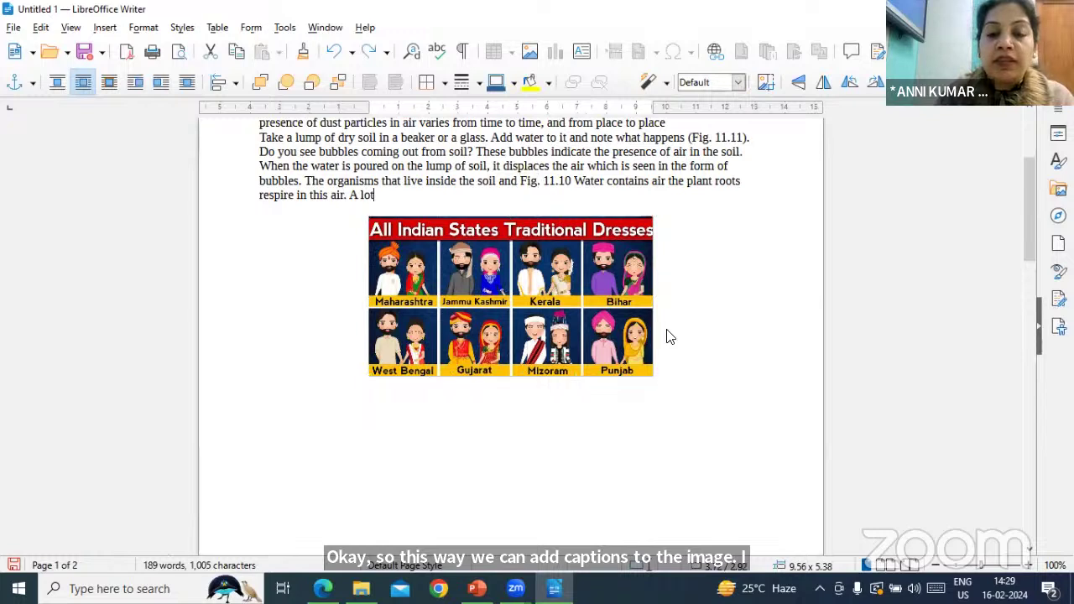
{"action": "key", "text": "ctrl+y"}
{"action": "key", "text": "ctrl+y"}
{"action": "key", "text": "ctrl+y"}
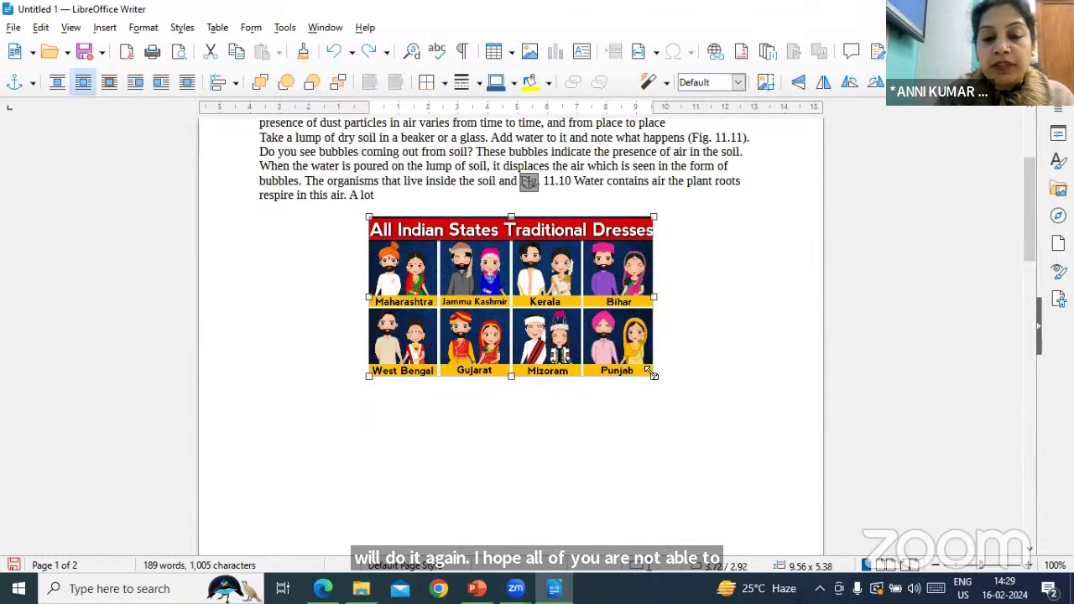
{"action": "key", "text": "ctrl+z"}
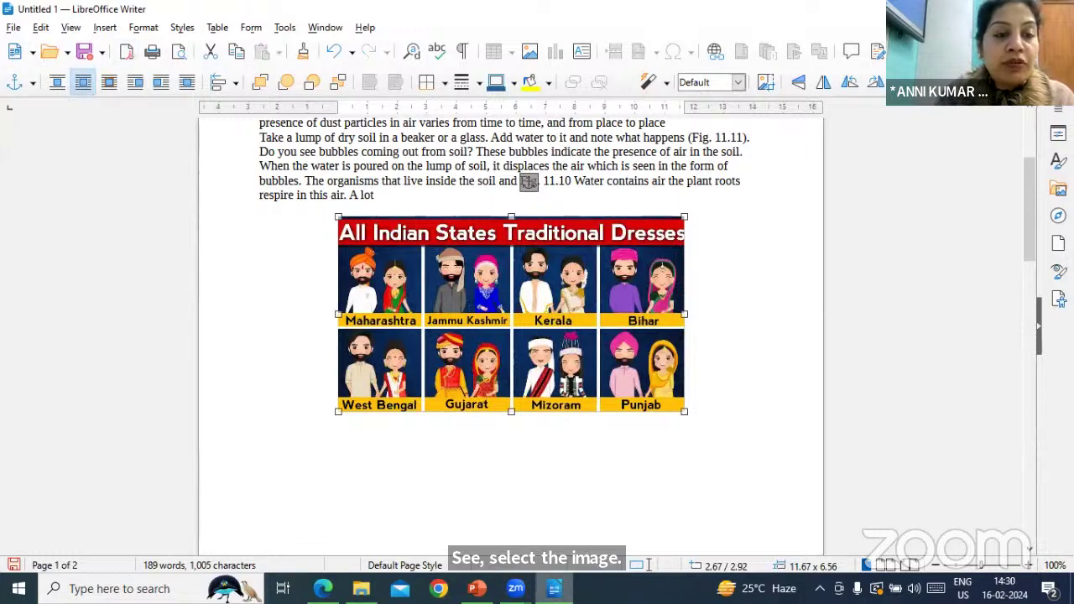
Start a caption for the dresses picture with category Drawing and Arabic (1 2 3) numbering.
{"action": "left_click", "coordinate": [105, 27]}
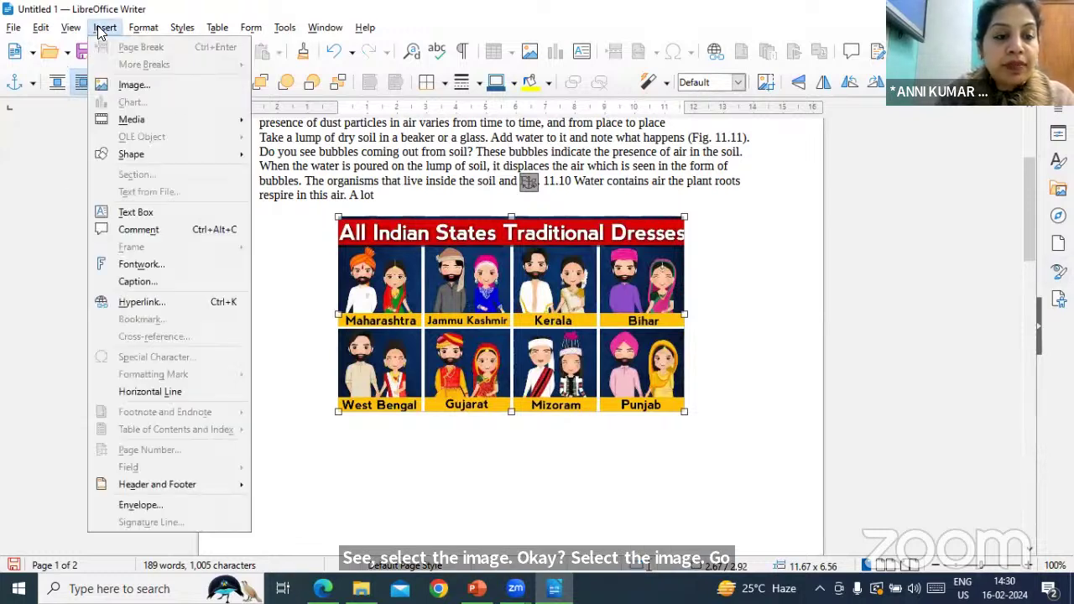
{"action": "left_click", "coordinate": [158, 281]}
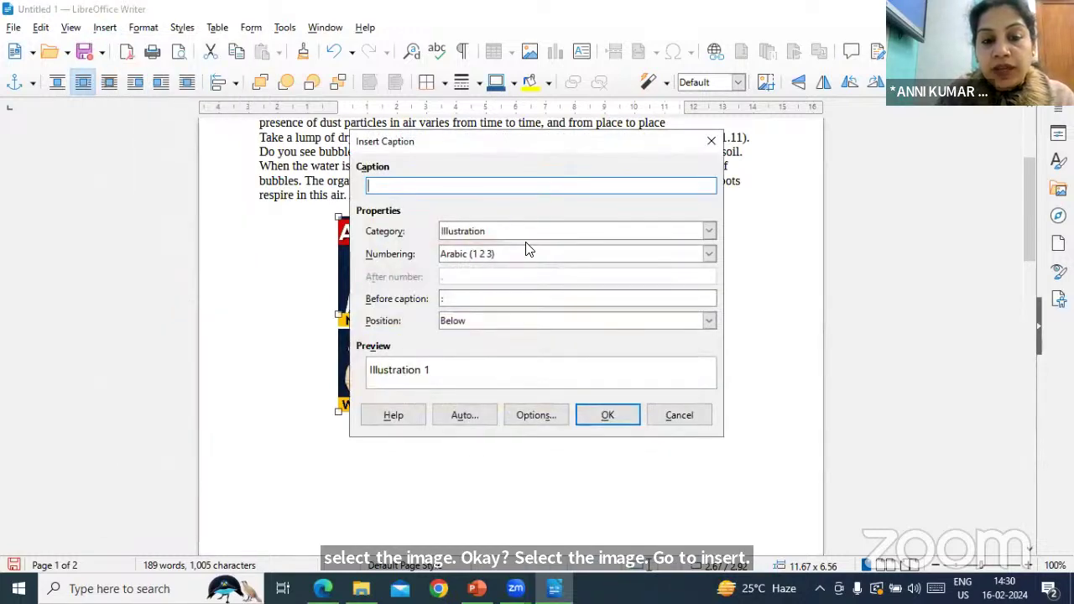
{"action": "left_click", "coordinate": [519, 253]}
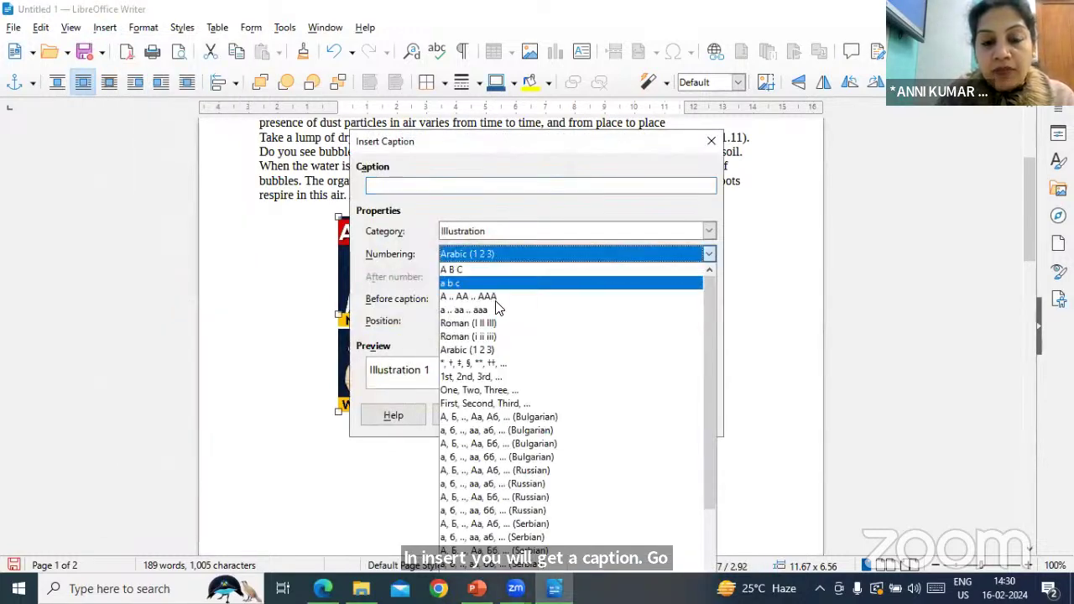
{"action": "scroll", "coordinate": [520, 382], "scroll_direction": "down", "scroll_amount": 2}
{"action": "scroll", "coordinate": [520, 385], "scroll_direction": "up", "scroll_amount": 2}
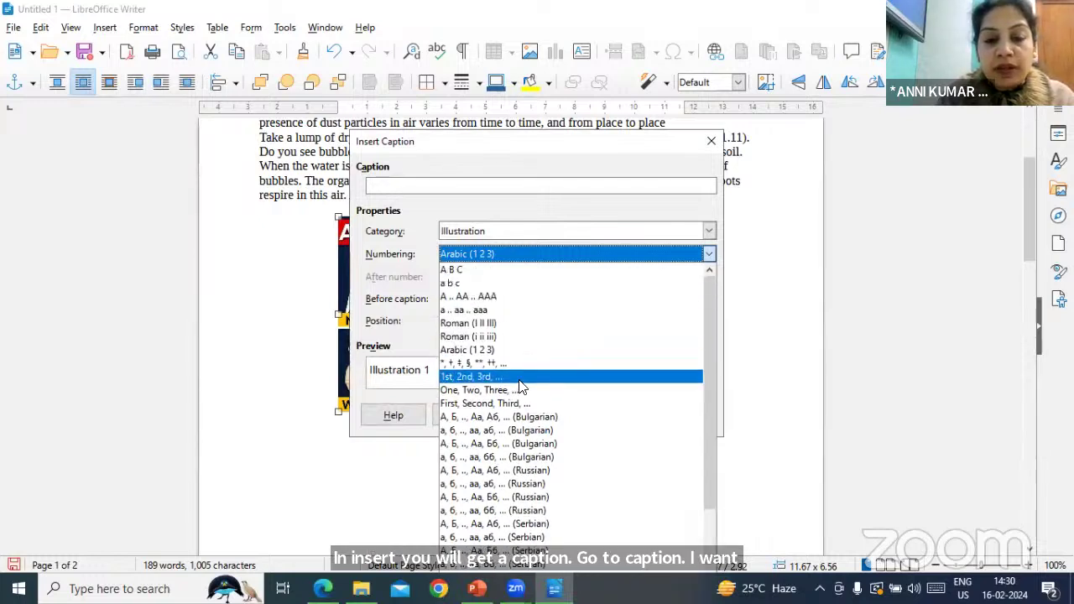
{"action": "left_click", "coordinate": [493, 253]}
{"action": "left_click", "coordinate": [490, 232]}
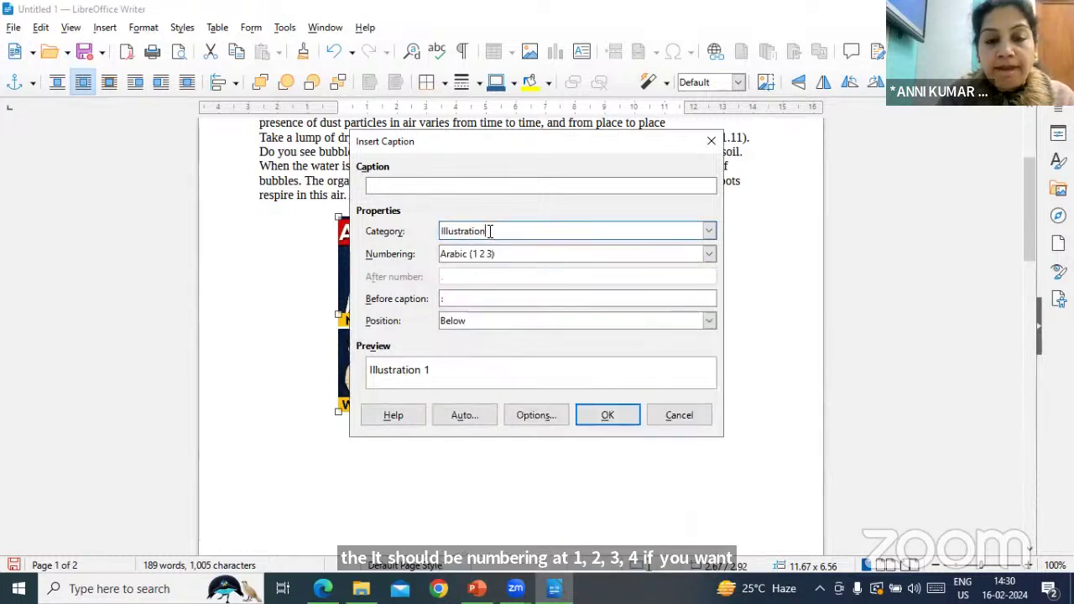
{"action": "left_click", "coordinate": [708, 231]}
{"action": "left_click", "coordinate": [708, 232]}
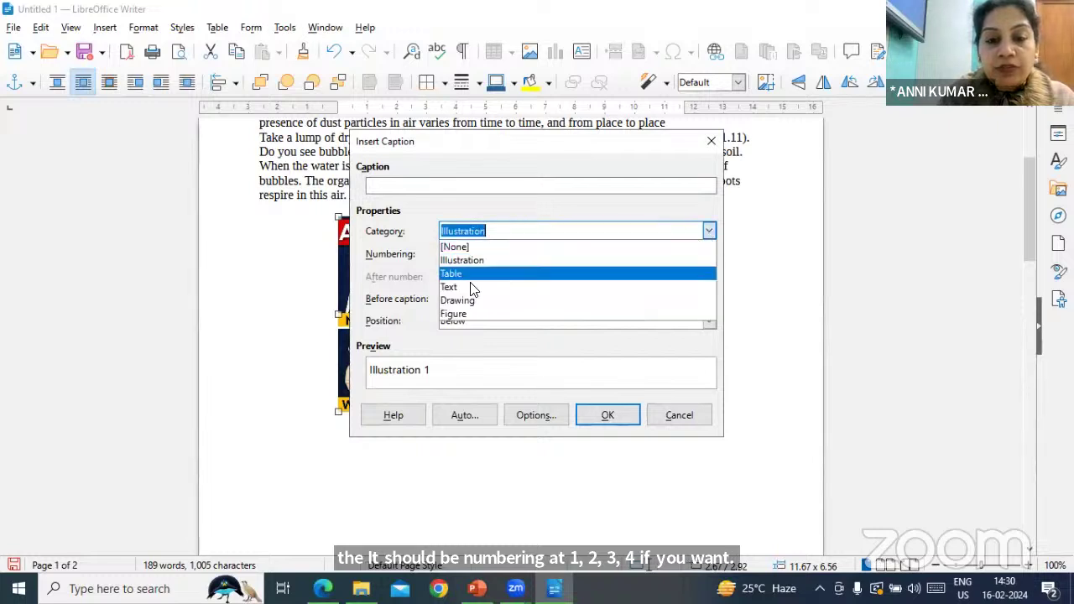
{"action": "left_click", "coordinate": [456, 304]}
Enter the caption text "Dresses worn by different states of India" and insert the caption below the dresses picture.
{"action": "left_click", "coordinate": [403, 185]}
{"action": "type", "text": "Dr"}
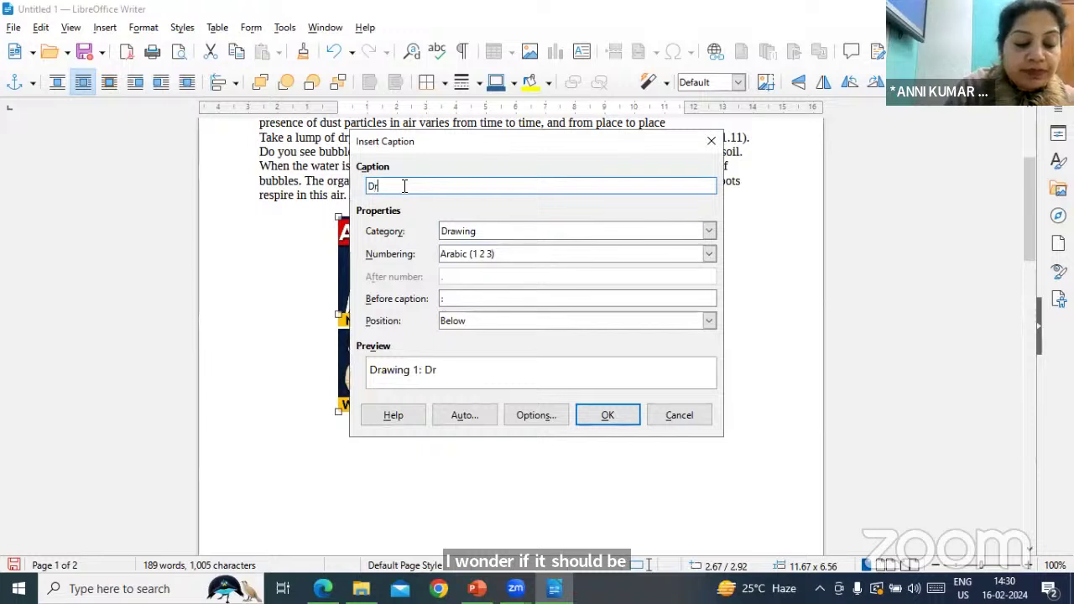
{"action": "type", "text": "esses"}
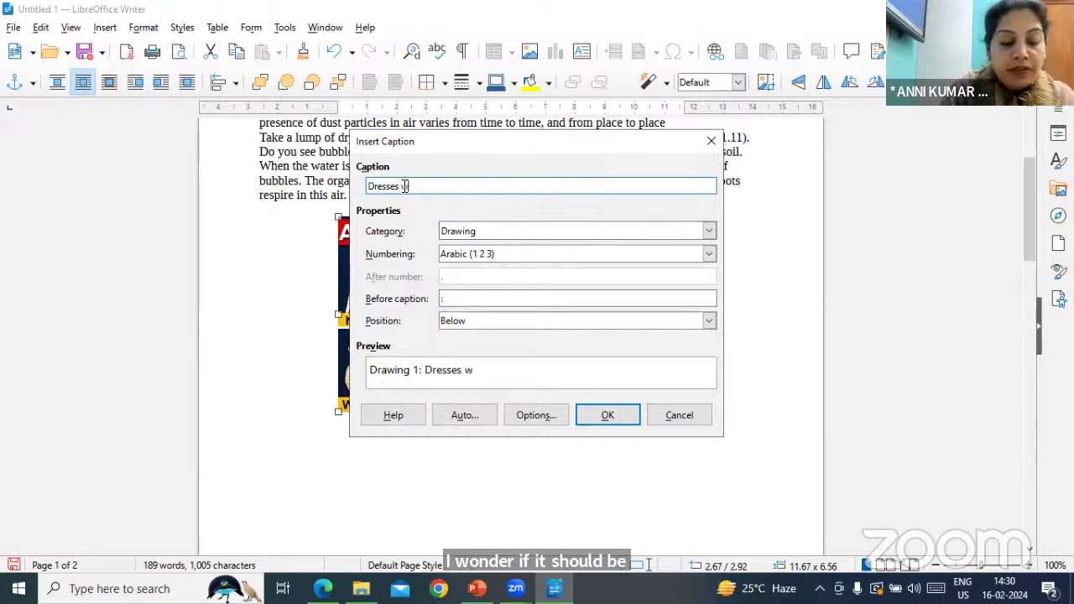
{"action": "type", "text": " worn by"}
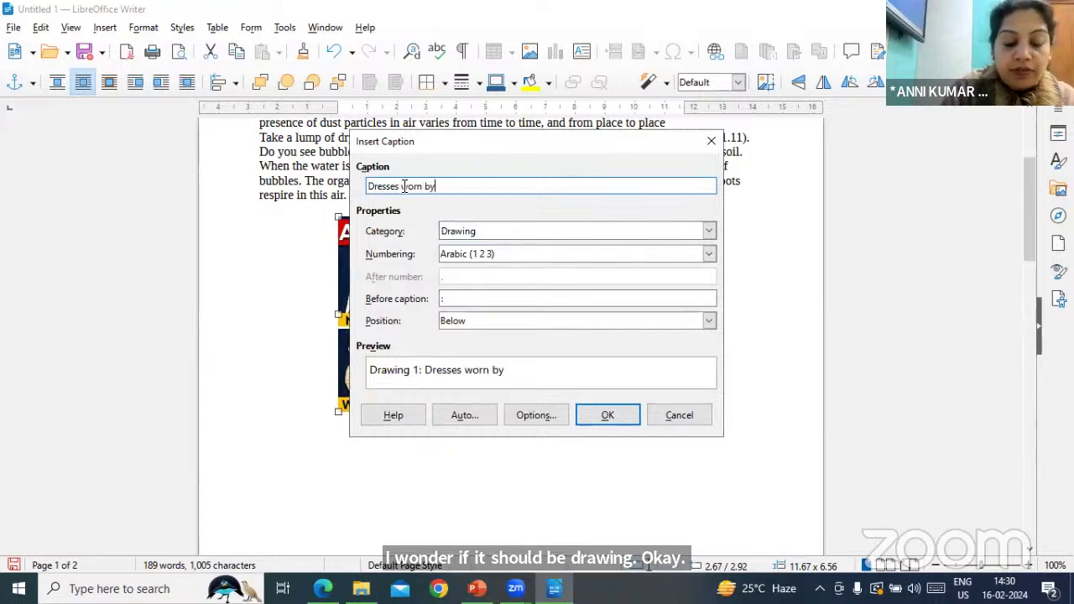
{"action": "type", "text": " di"}
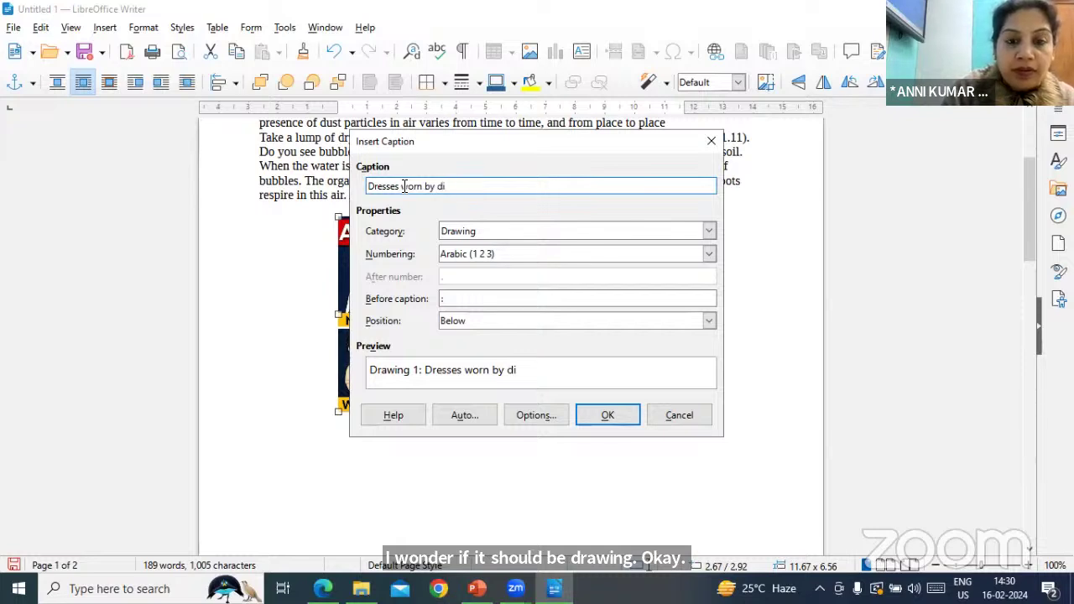
{"action": "type", "text": "fferen"}
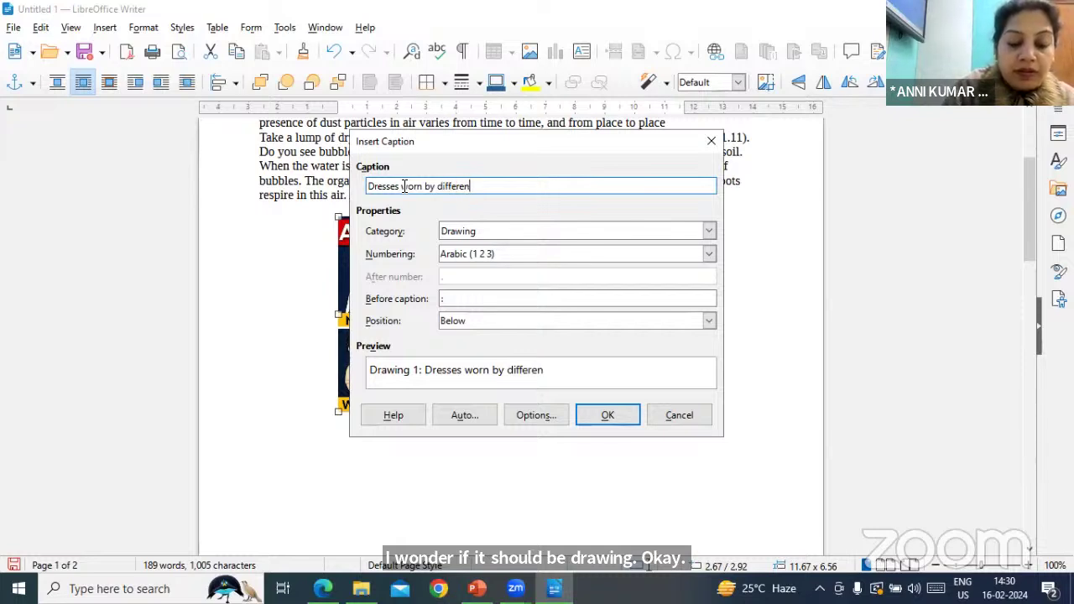
{"action": "type", "text": "t states of India"}
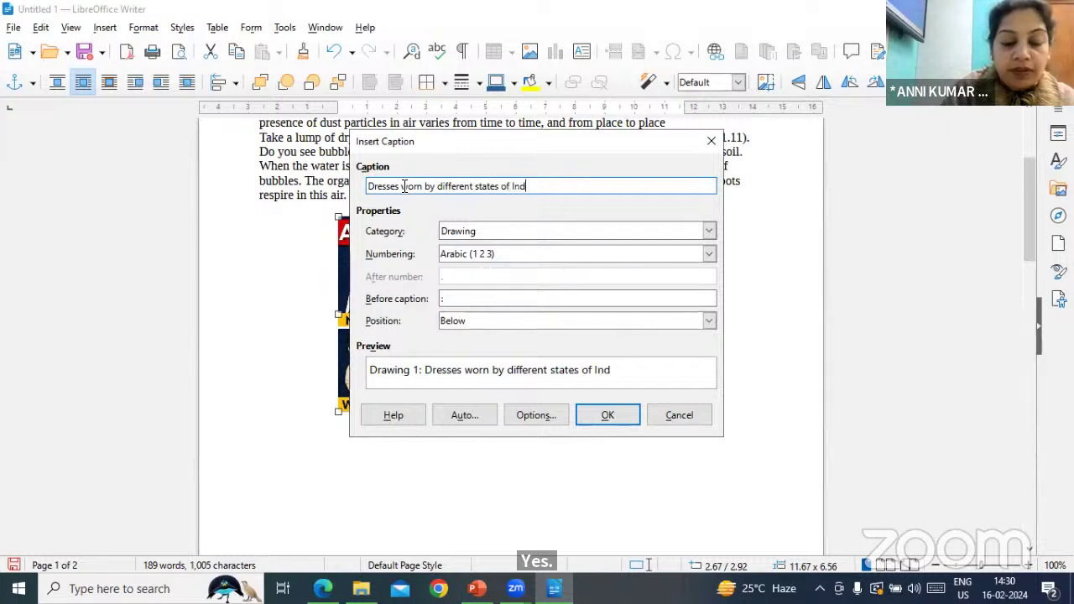
{"action": "left_click", "coordinate": [615, 413]}
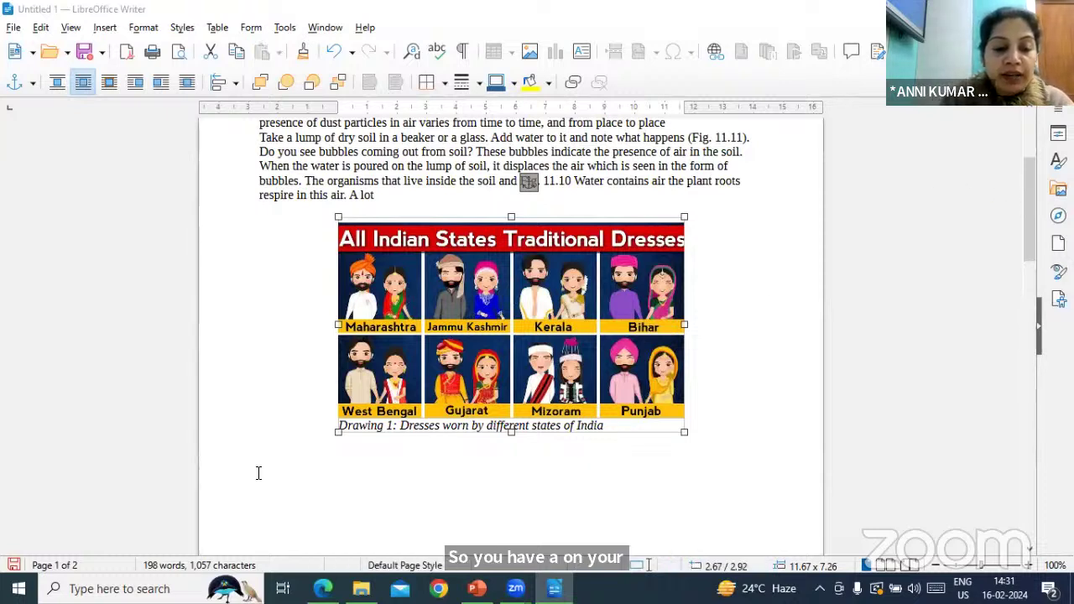
Paste the copied full-screen screenshot into the document and move it below the captioned dresses picture.
{"action": "left_click", "coordinate": [250, 480]}
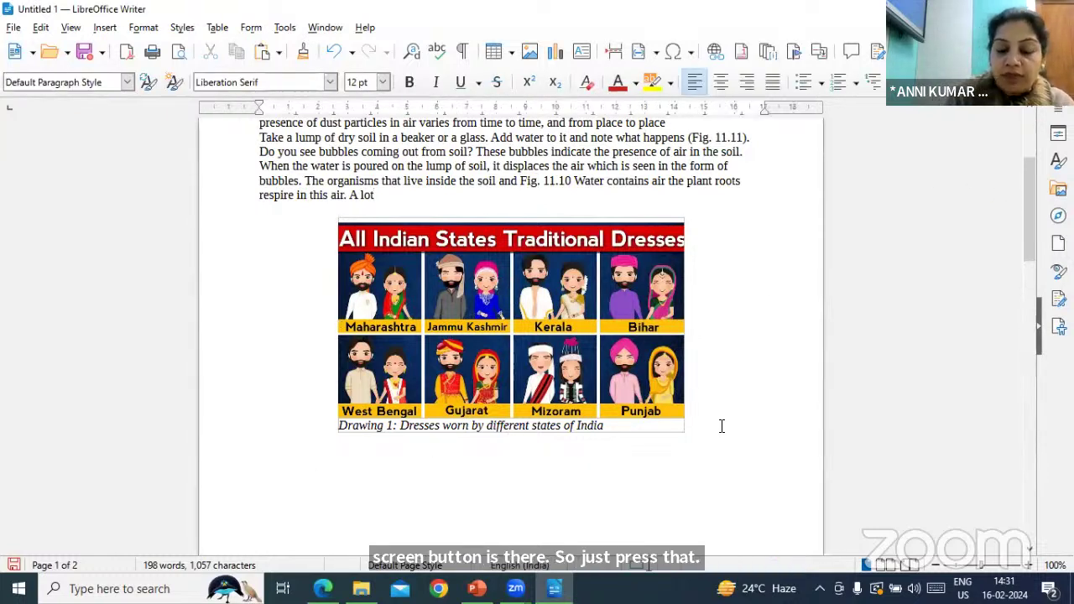
{"action": "key", "text": "ctrl+v"}
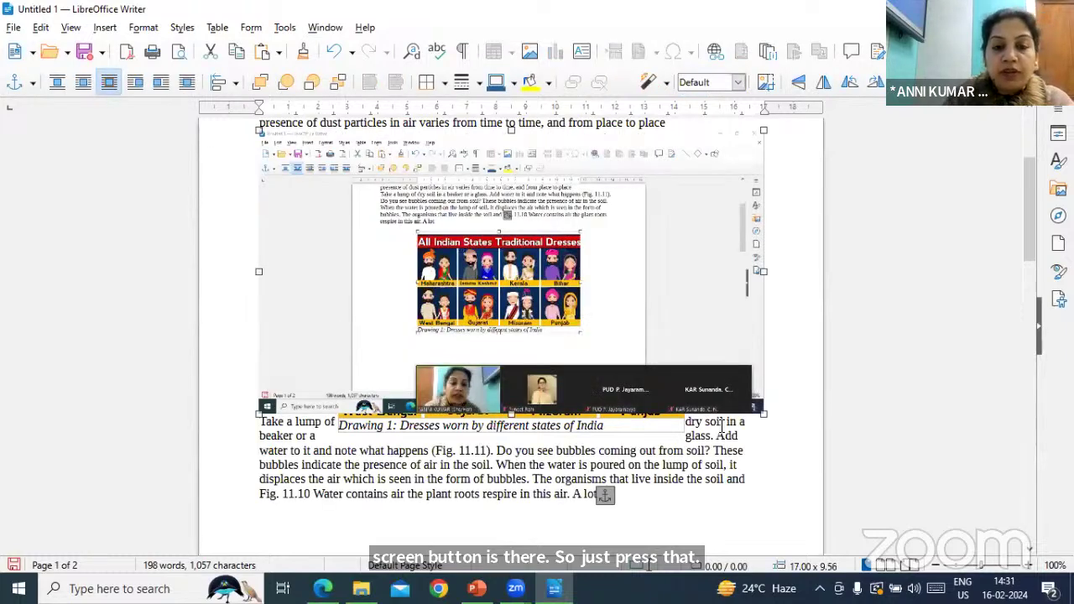
{"action": "scroll", "coordinate": [552, 275], "scroll_direction": "up", "scroll_amount": 1}
{"action": "scroll", "coordinate": [550, 270], "scroll_direction": "down", "scroll_amount": 1}
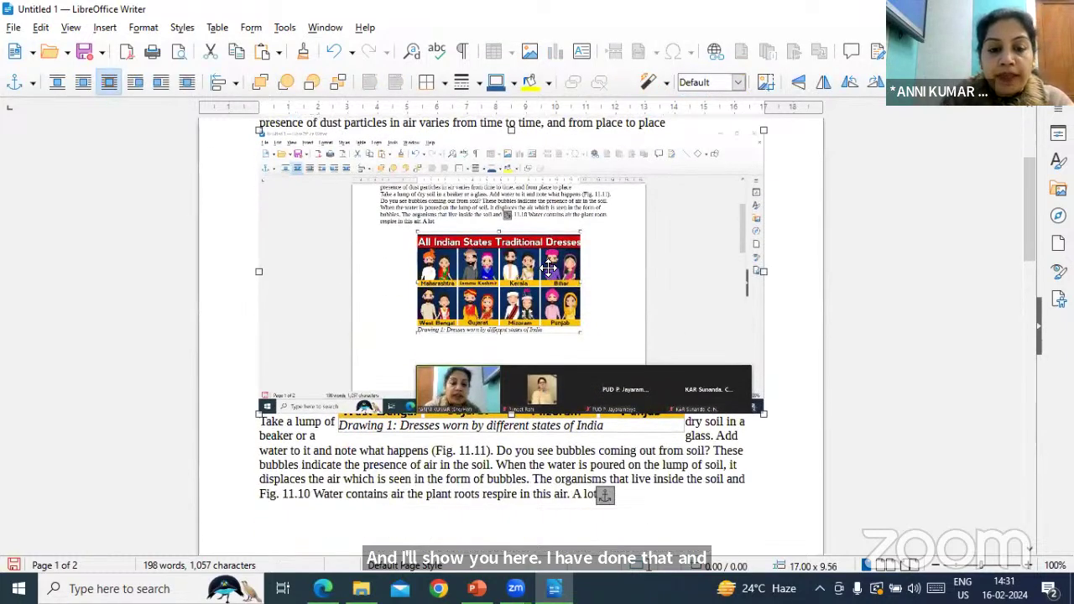
{"action": "scroll", "coordinate": [545, 261], "scroll_direction": "down", "scroll_amount": 3}
{"action": "left_click_drag", "start_coordinate": [545, 260], "coordinate": [512, 285]}
{"action": "scroll", "coordinate": [592, 330], "scroll_direction": "up", "scroll_amount": 4}
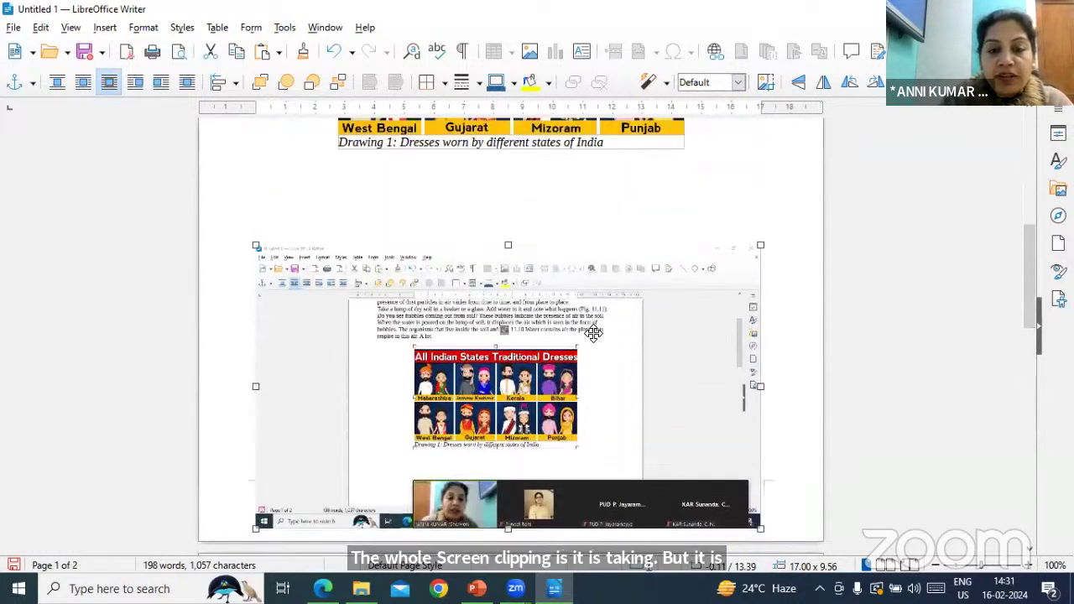
{"action": "scroll", "coordinate": [592, 330], "scroll_direction": "down", "scroll_amount": 1}
{"action": "left_click_drag", "start_coordinate": [574, 344], "coordinate": [586, 273]}
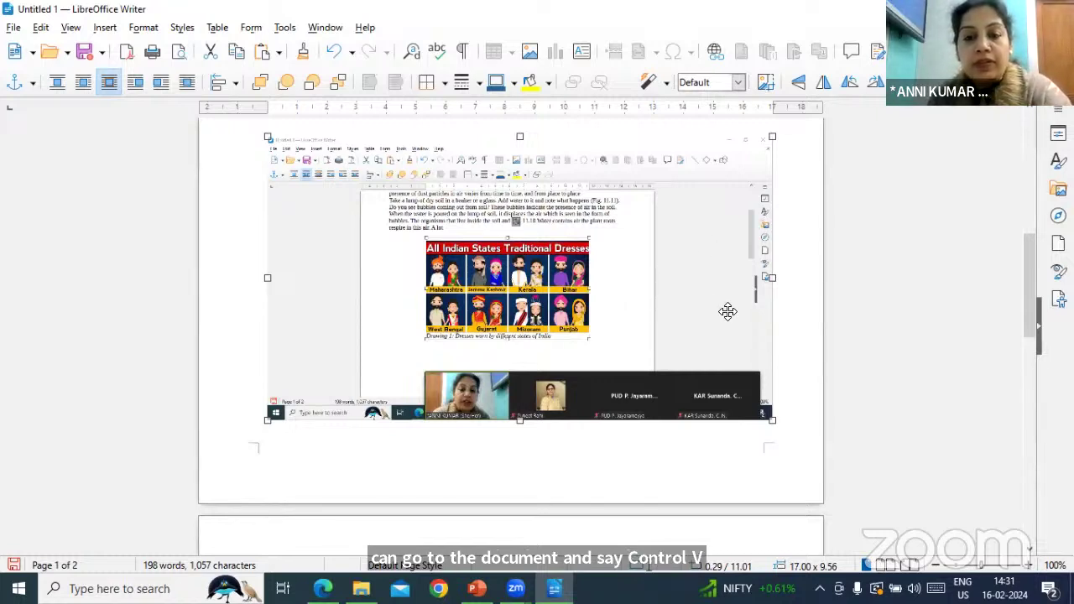
Delete the pasted screenshot below the dresses picture.
{"action": "left_click", "coordinate": [786, 314]}
{"action": "scroll", "coordinate": [690, 320], "scroll_direction": "down", "scroll_amount": 3}
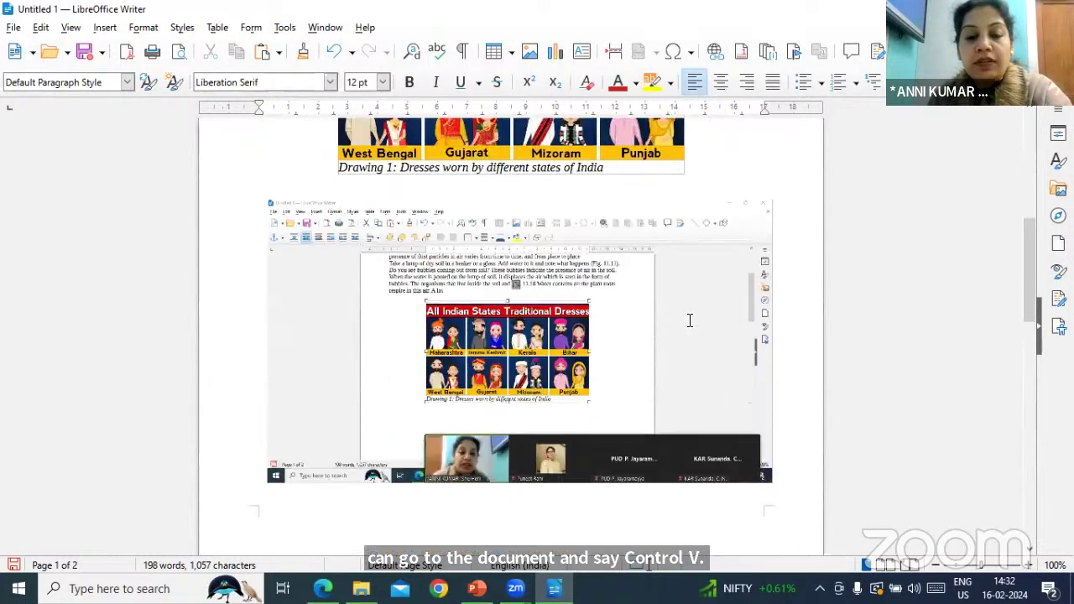
{"action": "left_click", "coordinate": [643, 308]}
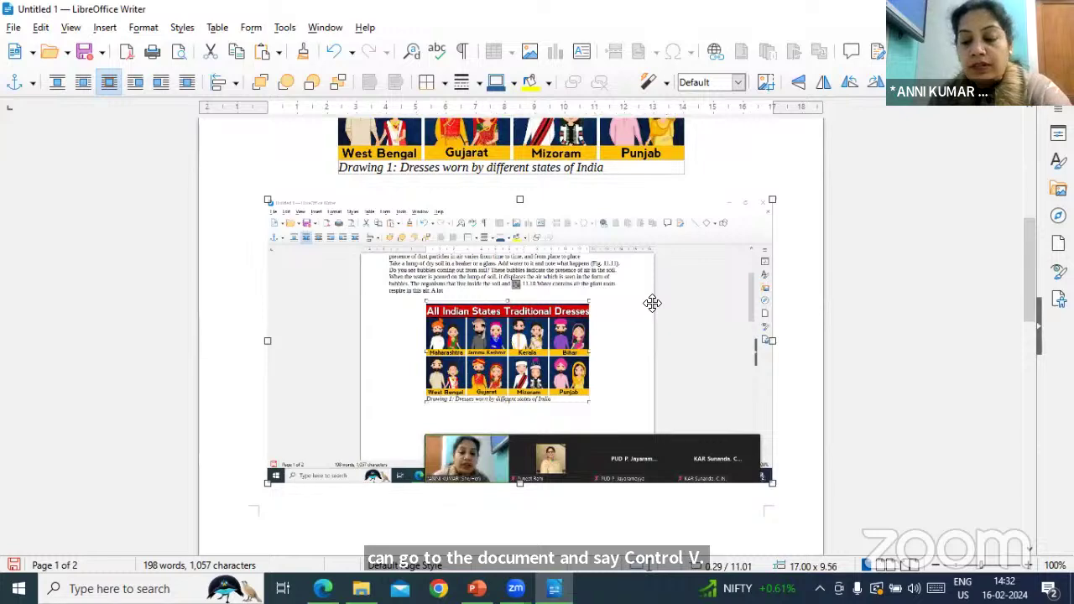
{"action": "key", "text": "Delete"}
{"action": "scroll", "coordinate": [663, 306], "scroll_direction": "down", "scroll_amount": 5}
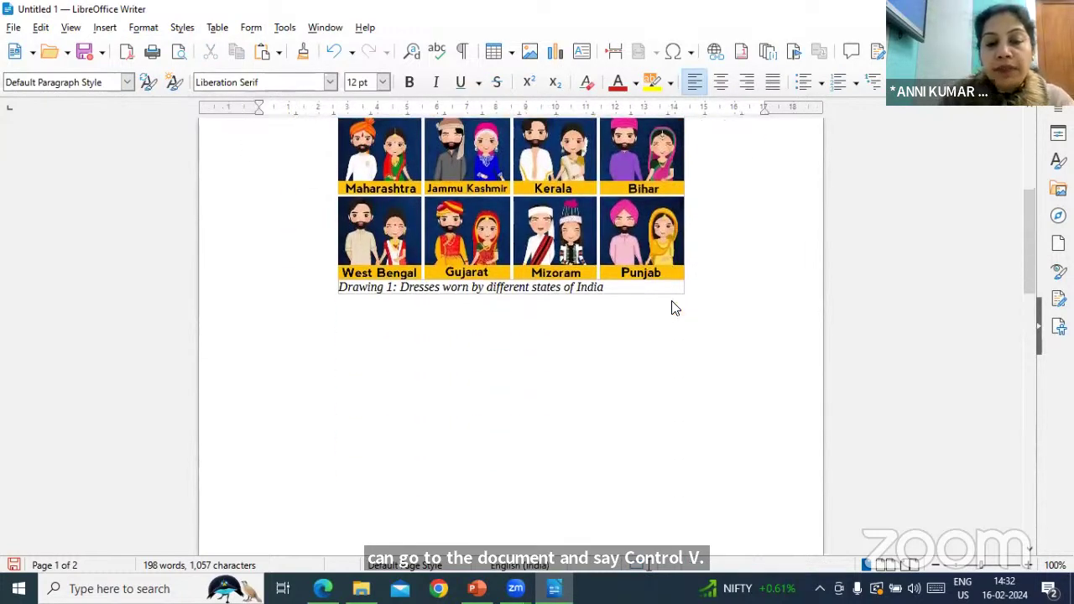
{"action": "scroll", "coordinate": [478, 336], "scroll_direction": "up", "scroll_amount": 4}
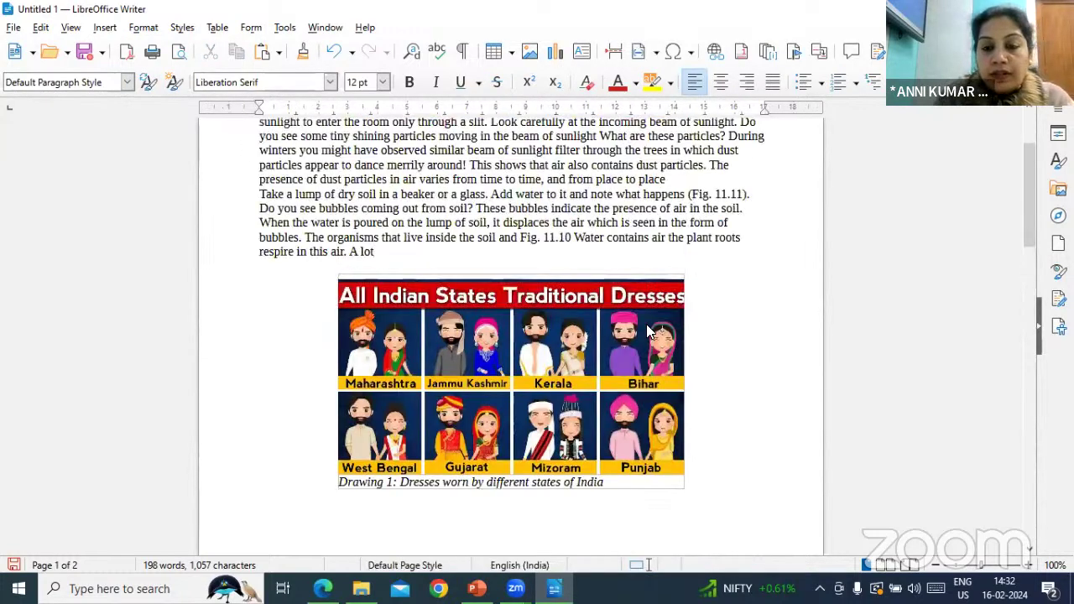
{"action": "scroll", "coordinate": [648, 331], "scroll_direction": "down", "scroll_amount": 2}
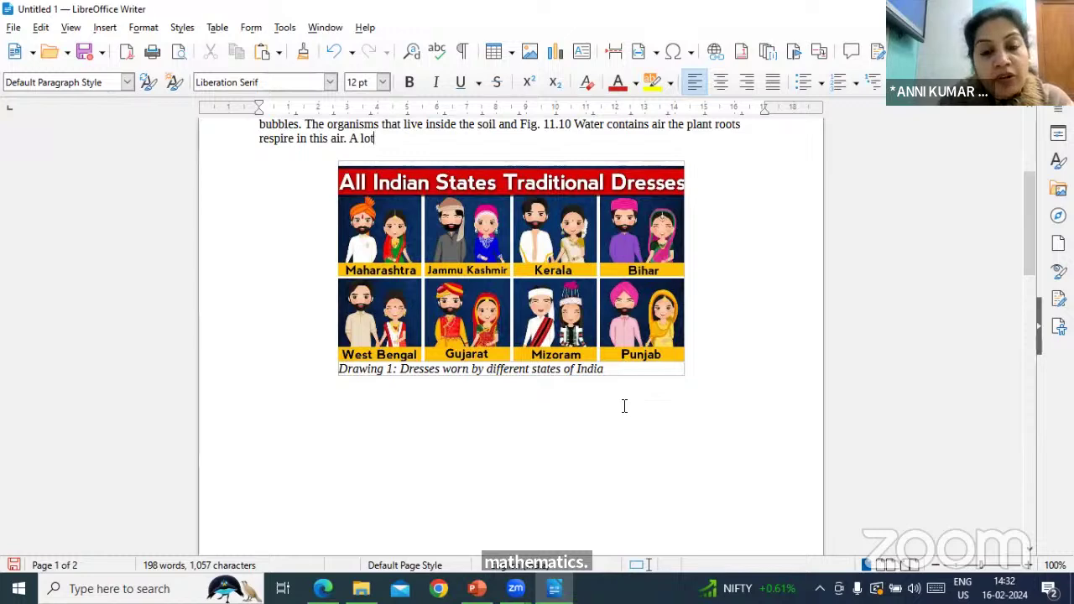
{"action": "scroll", "coordinate": [575, 405], "scroll_direction": "down", "scroll_amount": 3}
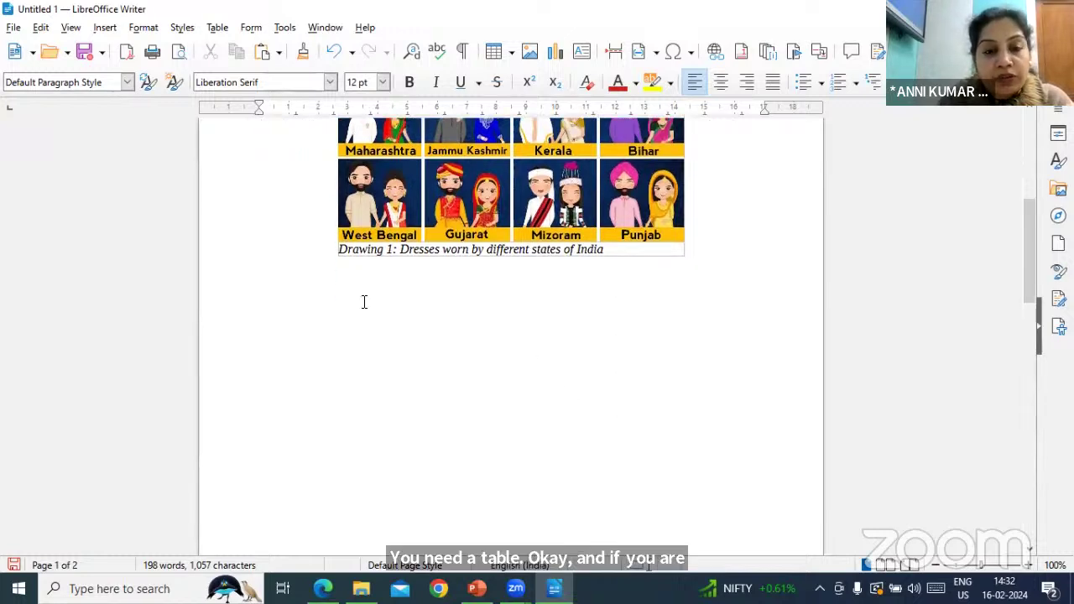
{"action": "scroll", "coordinate": [346, 310], "scroll_direction": "up", "scroll_amount": 6}
{"action": "scroll", "coordinate": [762, 336], "scroll_direction": "down", "scroll_amount": 3}
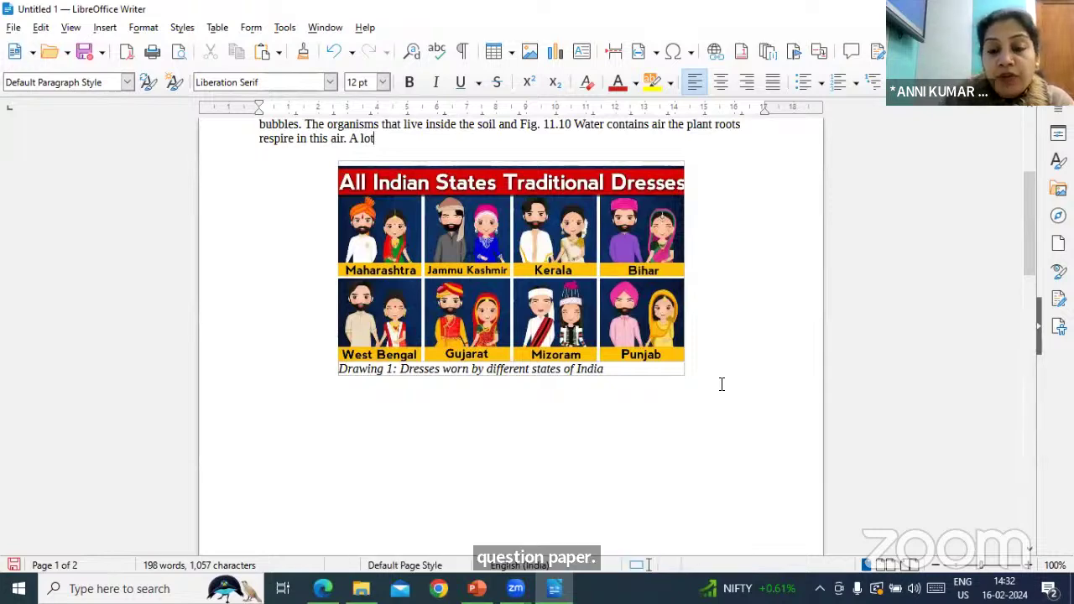
{"action": "scroll", "coordinate": [588, 392], "scroll_direction": "down", "scroll_amount": 3}
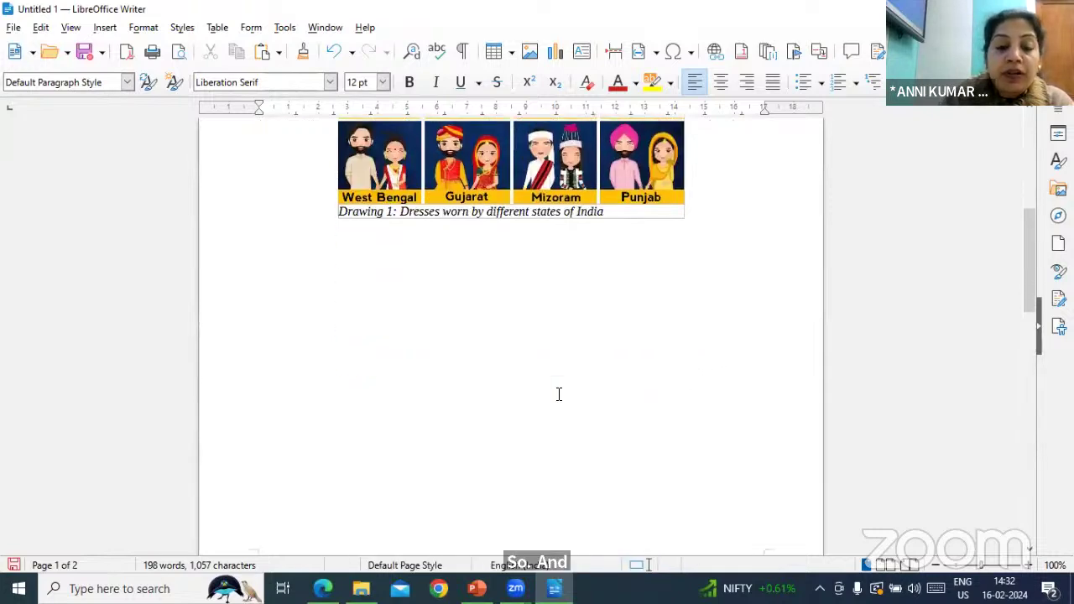
{"action": "scroll", "coordinate": [317, 261], "scroll_direction": "up", "scroll_amount": 6}
{"action": "scroll", "coordinate": [354, 322], "scroll_direction": "down", "scroll_amount": 3}
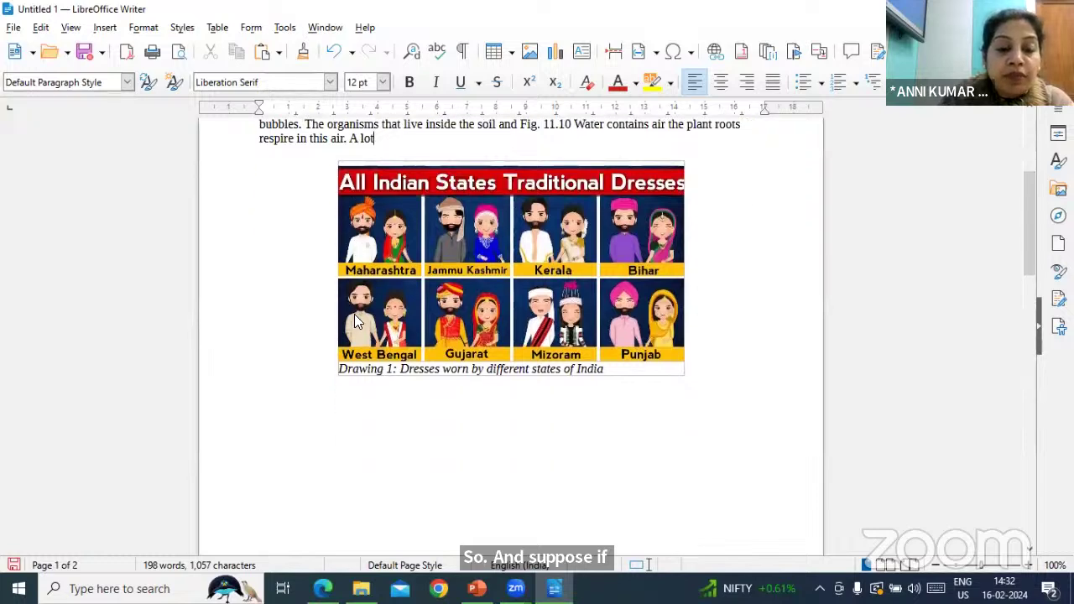
Move the dresses picture within its caption frame to about position 0.50 / 0.66 and deselect it.
{"action": "left_click_drag", "start_coordinate": [420, 312], "coordinate": [465, 244]}
{"action": "left_click_drag", "start_coordinate": [450, 142], "coordinate": [442, 275]}
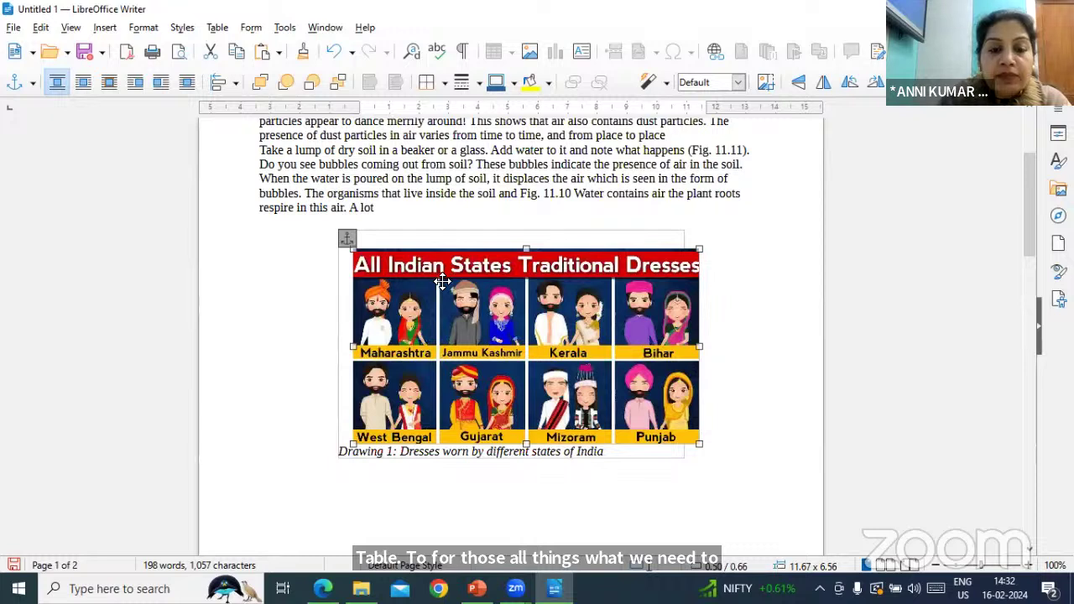
{"action": "left_click", "coordinate": [434, 218]}
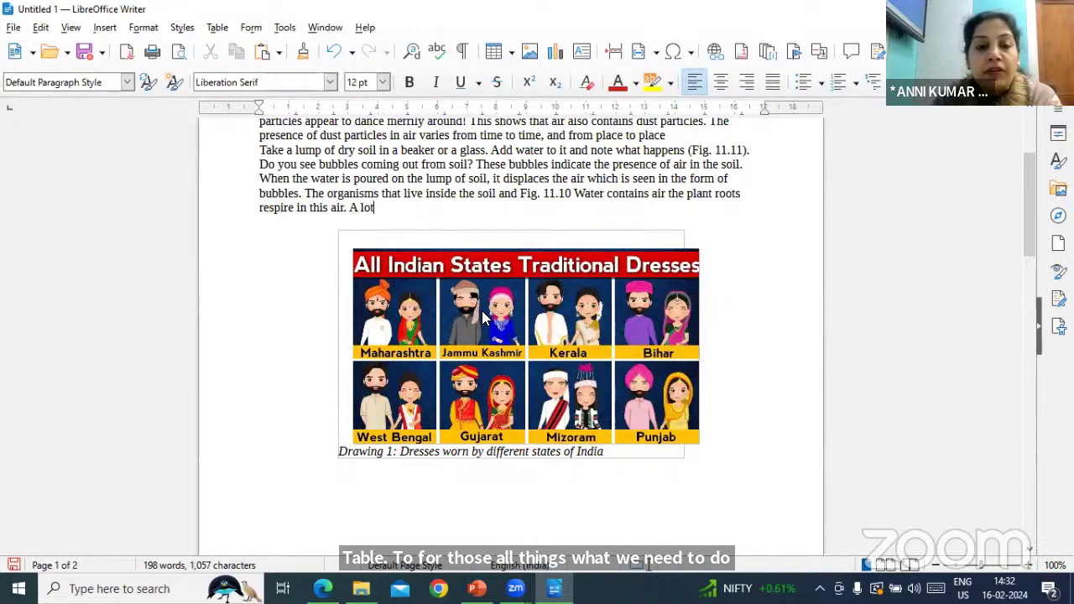
Create a new blank text document.
{"action": "scroll", "coordinate": [496, 418], "scroll_direction": "down", "scroll_amount": 5}
{"action": "scroll", "coordinate": [496, 417], "scroll_direction": "down", "scroll_amount": 1}
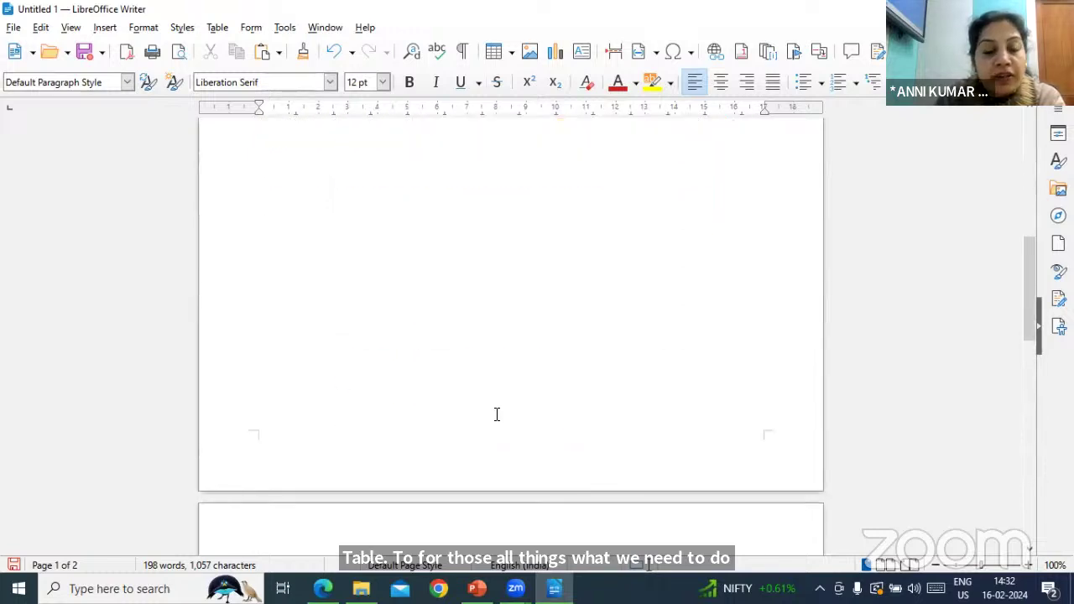
{"action": "left_click", "coordinate": [15, 31]}
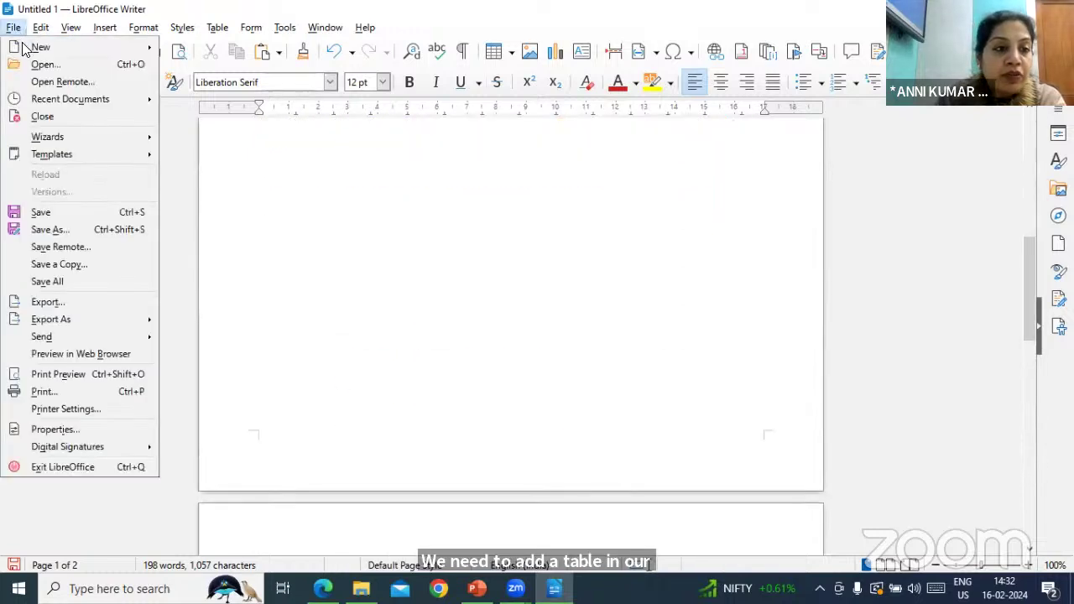
{"action": "mouse_move", "coordinate": [39, 46]}
{"action": "left_click", "coordinate": [225, 52]}
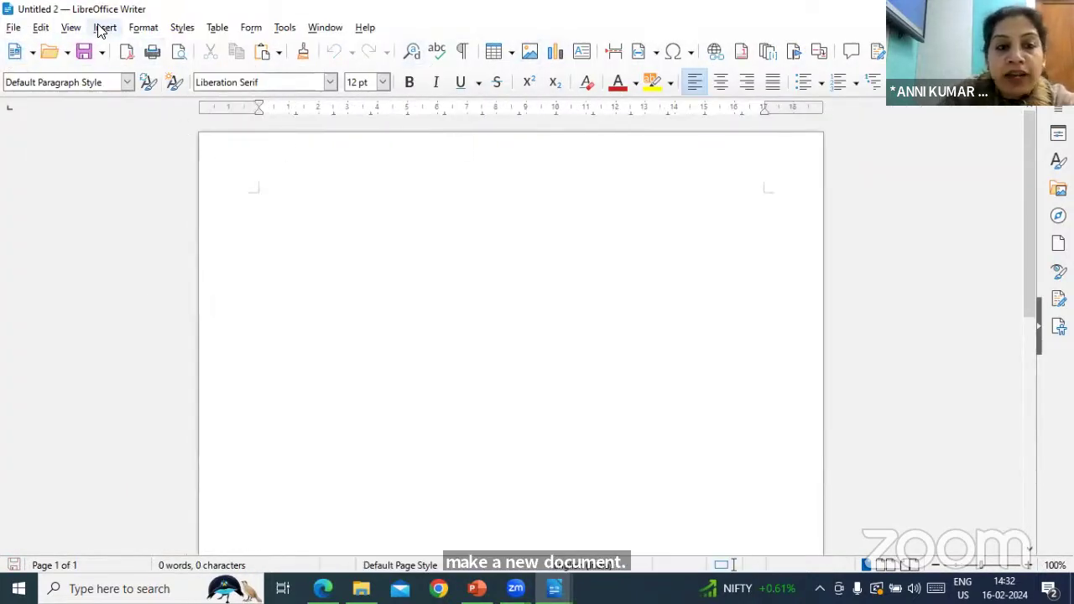
Insert a table with three columns and two rows, and narrow its first column to about 3 cm.
{"action": "left_click", "coordinate": [504, 56]}
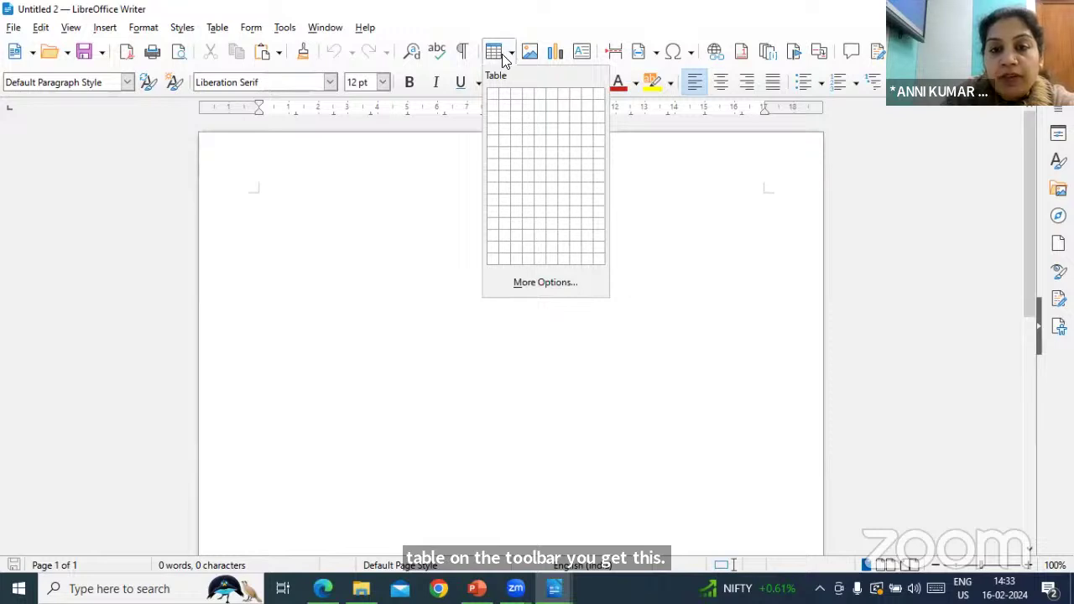
{"action": "left_click", "coordinate": [518, 112]}
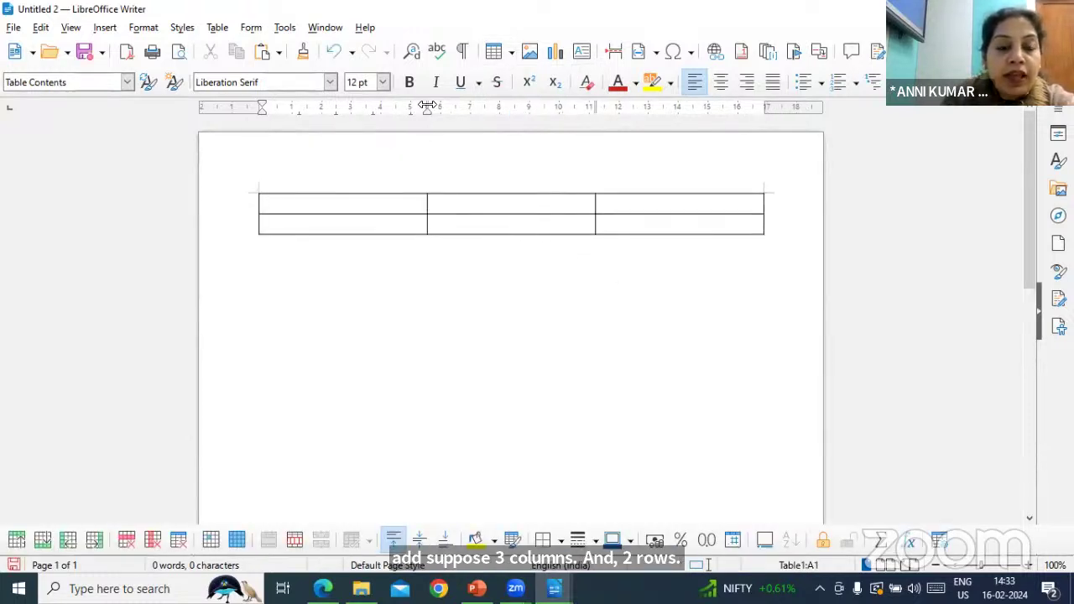
{"action": "left_click_drag", "start_coordinate": [426, 106], "coordinate": [350, 105]}
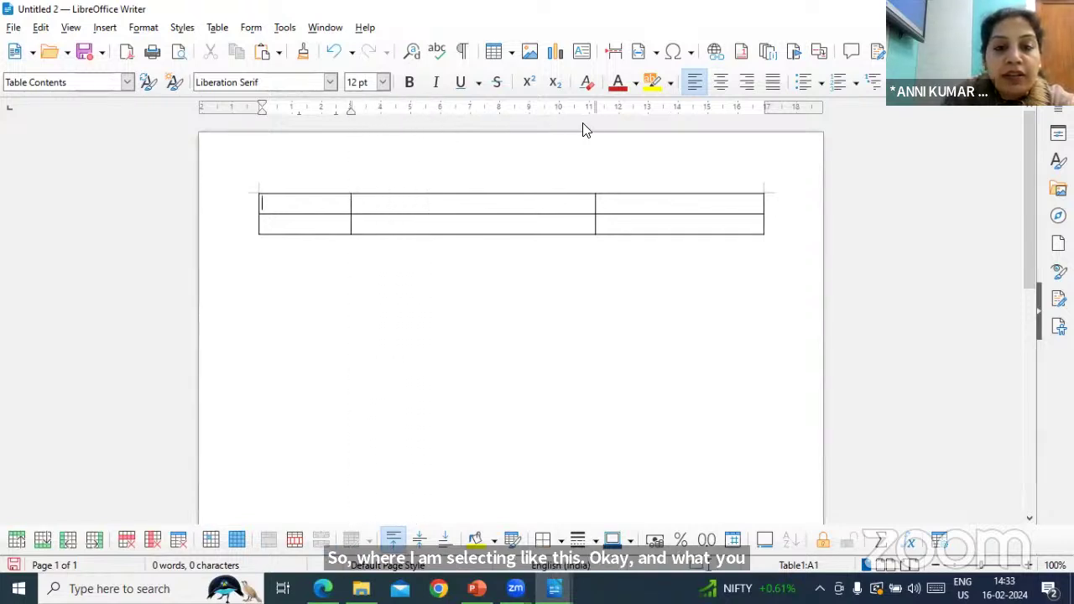
Narrow the table's third column to about 2.3 cm and extend the table to nine rows.
{"action": "left_click_drag", "start_coordinate": [595, 105], "coordinate": [694, 110]}
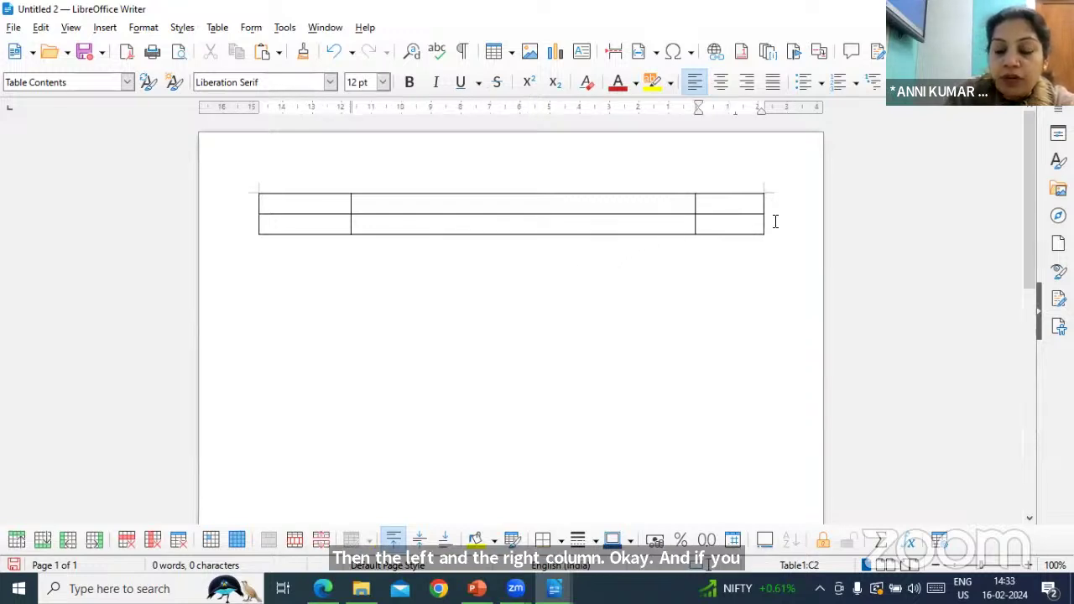
{"action": "key", "text": "Tab"}
{"action": "key", "text": "Tab"}
{"action": "key", "text": "Tab"}
{"action": "key", "text": "Tab"}
{"action": "key", "text": "Tab"}
{"action": "key", "text": "Tab"}
{"action": "key", "text": "Tab"}
{"action": "key", "text": "Tab"}
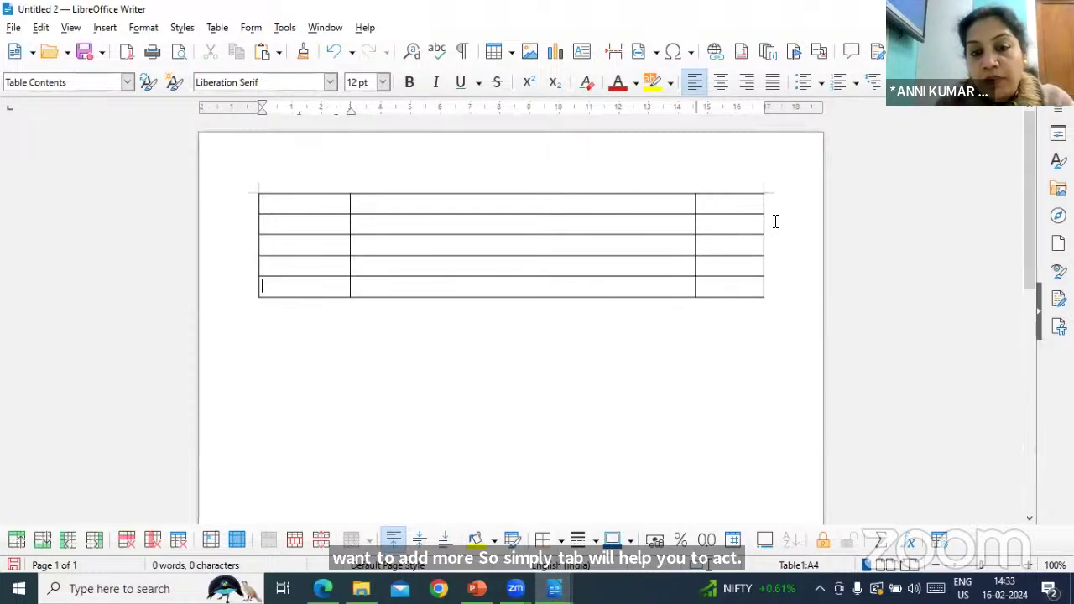
{"action": "key", "text": "Tab"}
{"action": "key", "text": "Tab"}
{"action": "key", "text": "Tab"}
{"action": "key", "text": "Tab"}
{"action": "key", "text": "Tab"}
{"action": "key", "text": "Tab"}
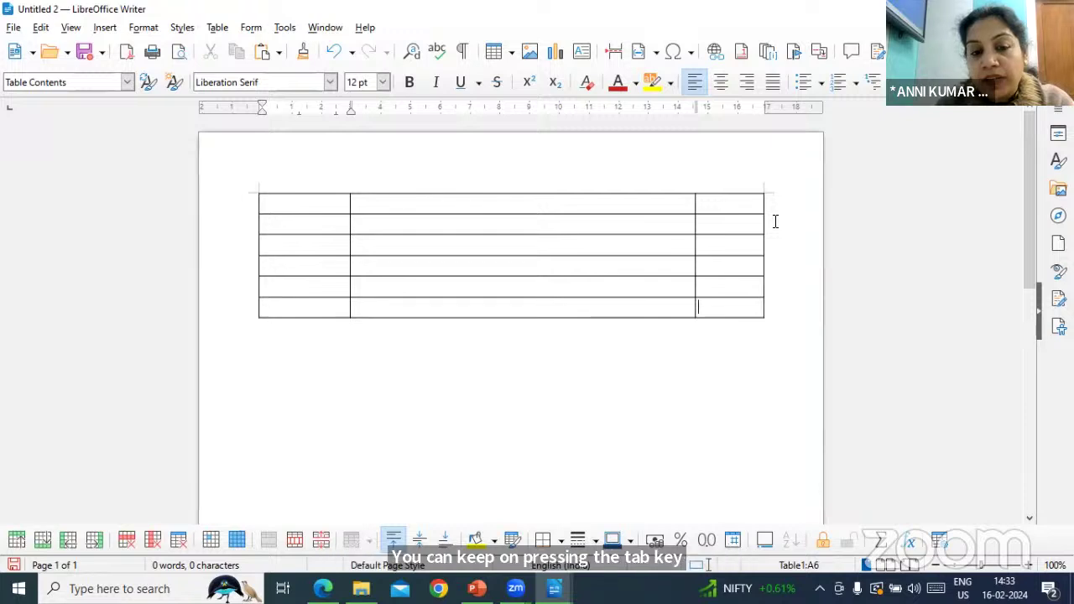
{"action": "key", "text": "Tab"}
{"action": "key", "text": "Tab"}
{"action": "key", "text": "Tab"}
{"action": "key", "text": "Tab"}
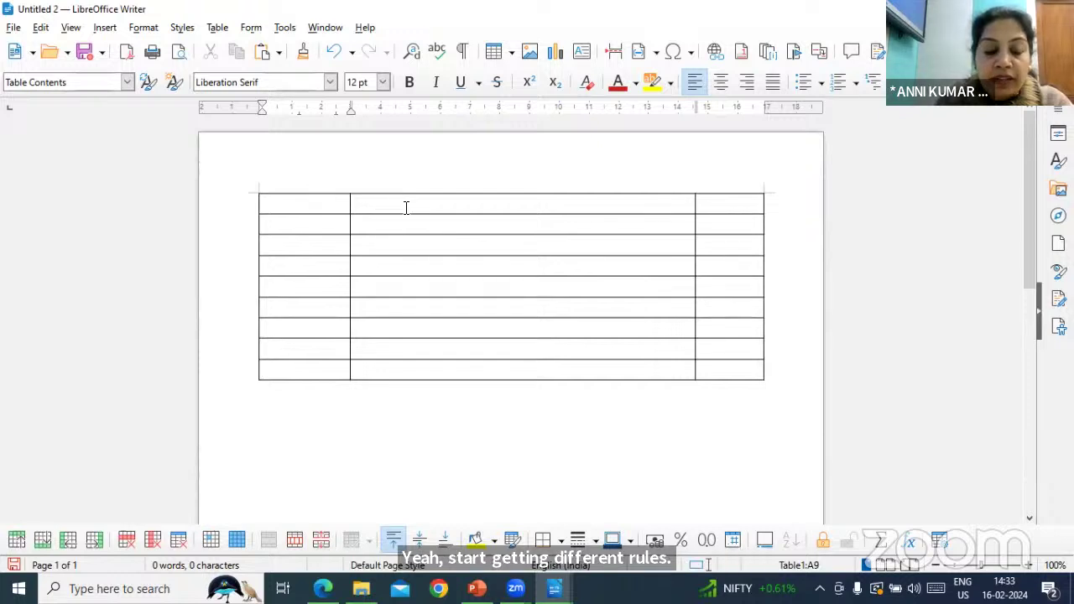
Undo the added rows, the column resizing and the table insertion, back to the blank document.
{"action": "key", "text": "ctrl+z"}
{"action": "key", "text": "ctrl+z"}
{"action": "key", "text": "ctrl+z"}
{"action": "key", "text": "ctrl+z"}
{"action": "key", "text": "ctrl+z"}
{"action": "key", "text": "ctrl+z"}
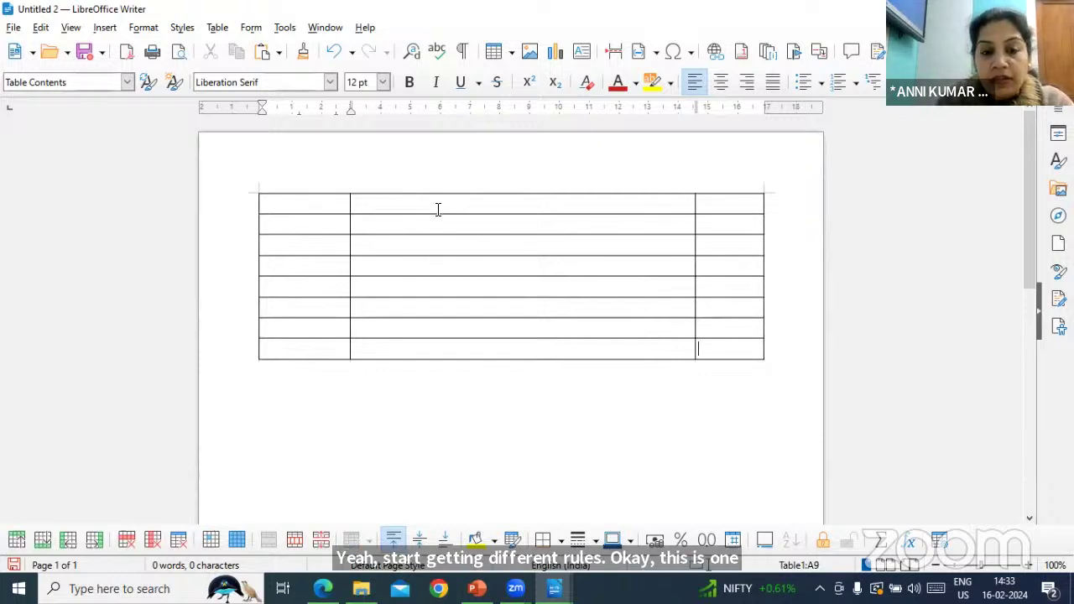
{"action": "key", "text": "ctrl+z"}
{"action": "key", "text": "ctrl+z"}
{"action": "key", "text": "ctrl+z"}
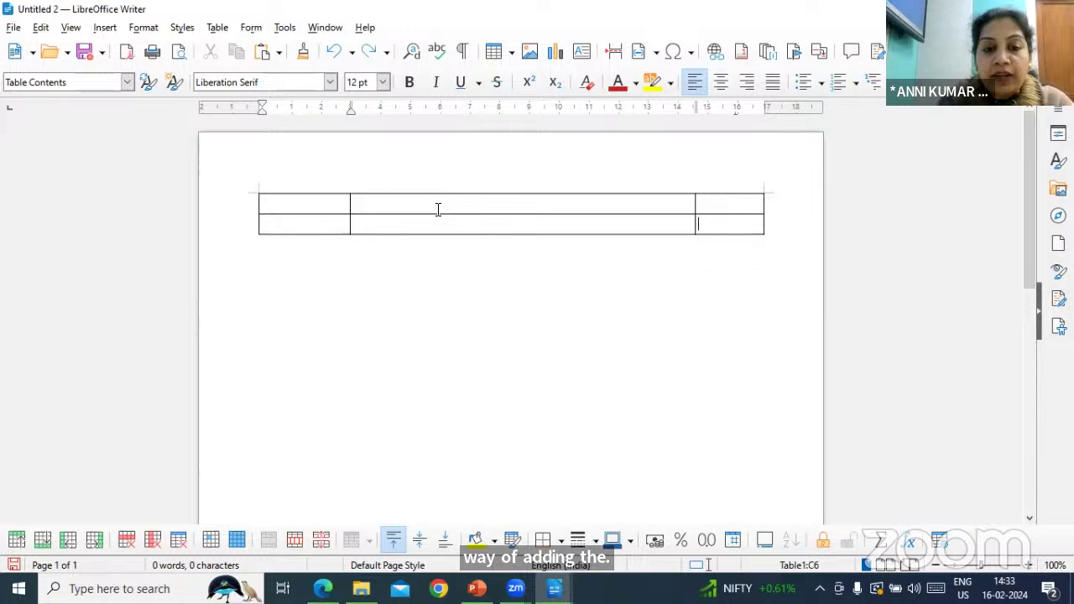
{"action": "key", "text": "ctrl+z"}
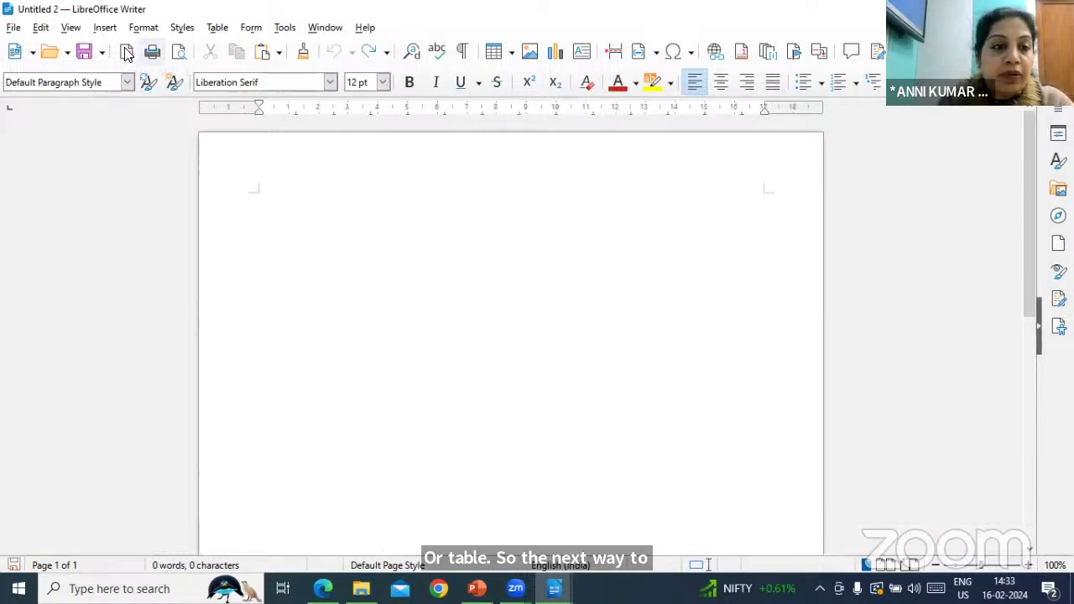
Start inserting a new table through the table settings, with the number of columns set to 3.
{"action": "left_click", "coordinate": [218, 30]}
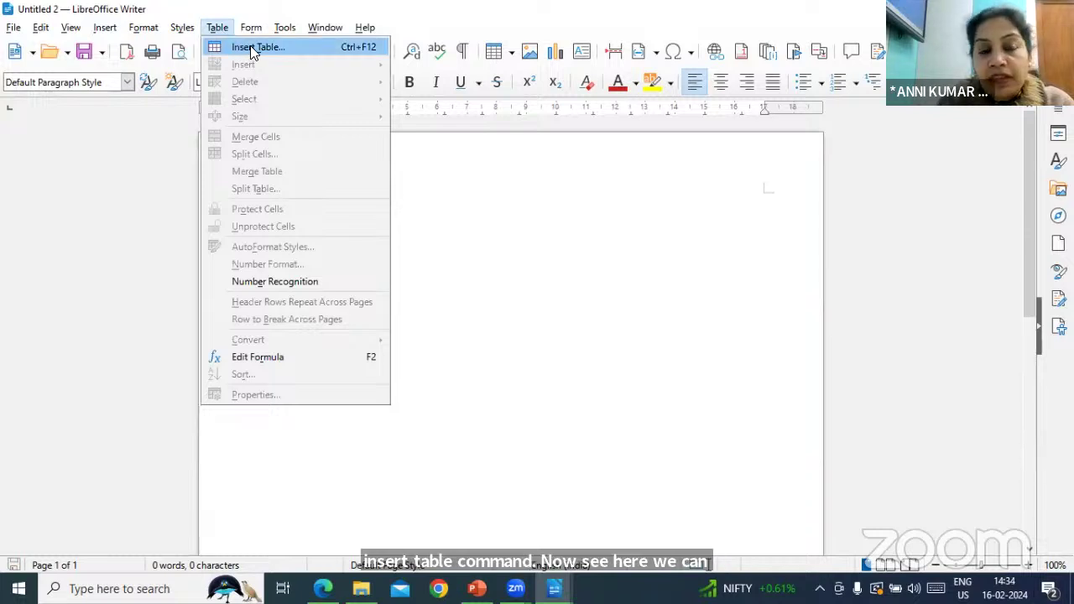
{"action": "left_click", "coordinate": [252, 48]}
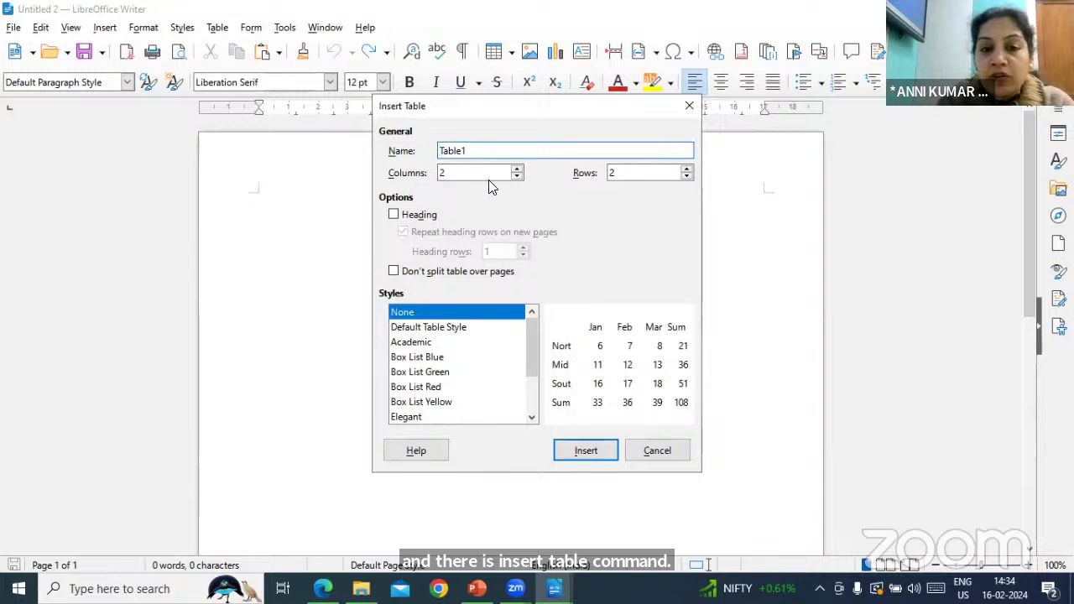
{"action": "left_click", "coordinate": [517, 169]}
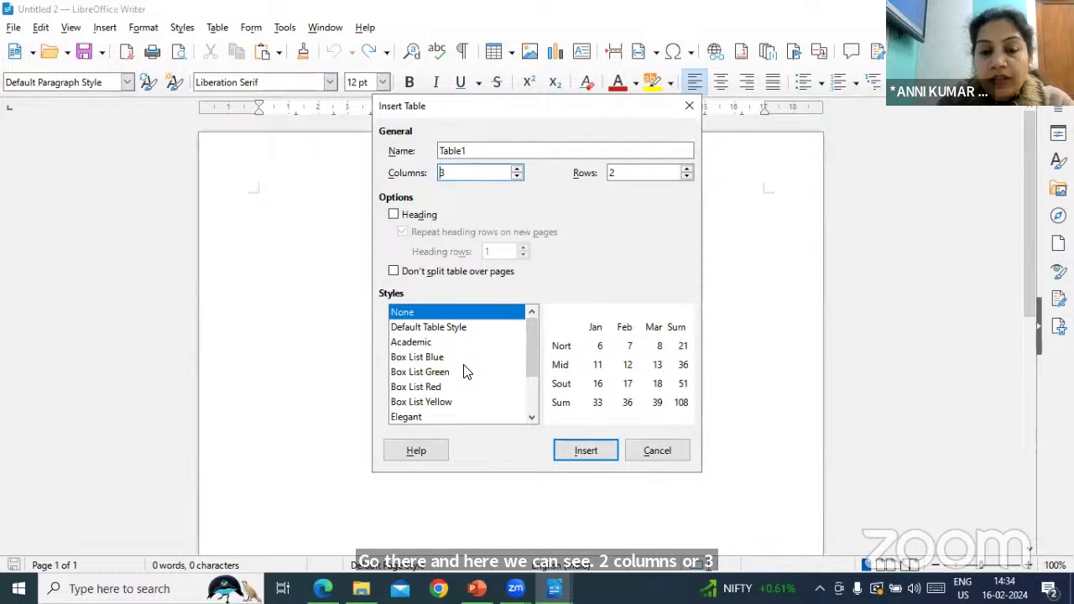
Insert a table with three columns and two rows in the Elegant style, and undo the insertion.
{"action": "scroll", "coordinate": [467, 371], "scroll_direction": "down", "scroll_amount": 1}
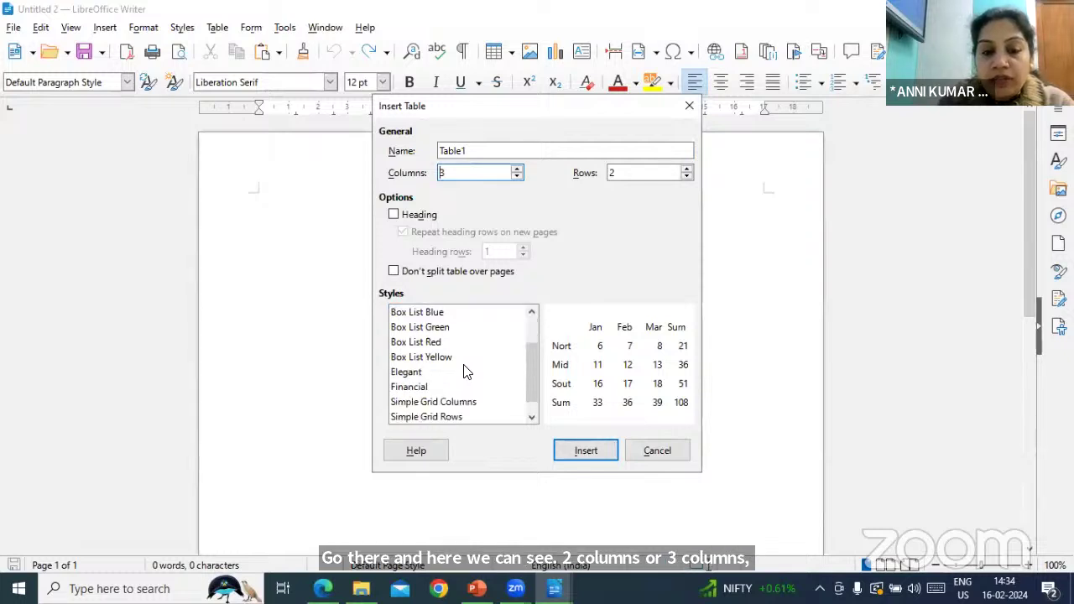
{"action": "left_click", "coordinate": [419, 371]}
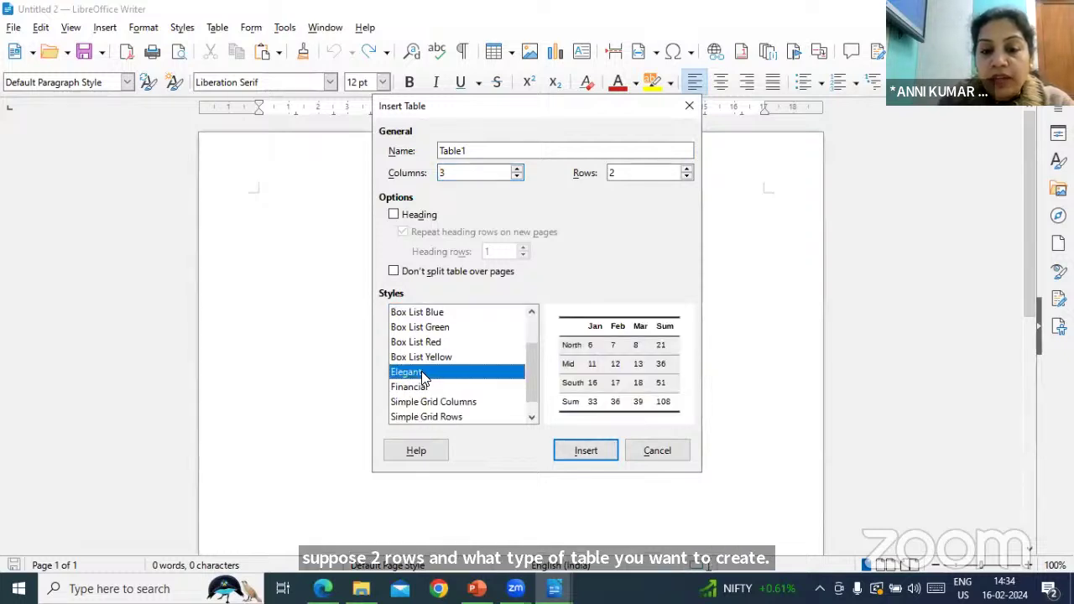
{"action": "left_click", "coordinate": [585, 451]}
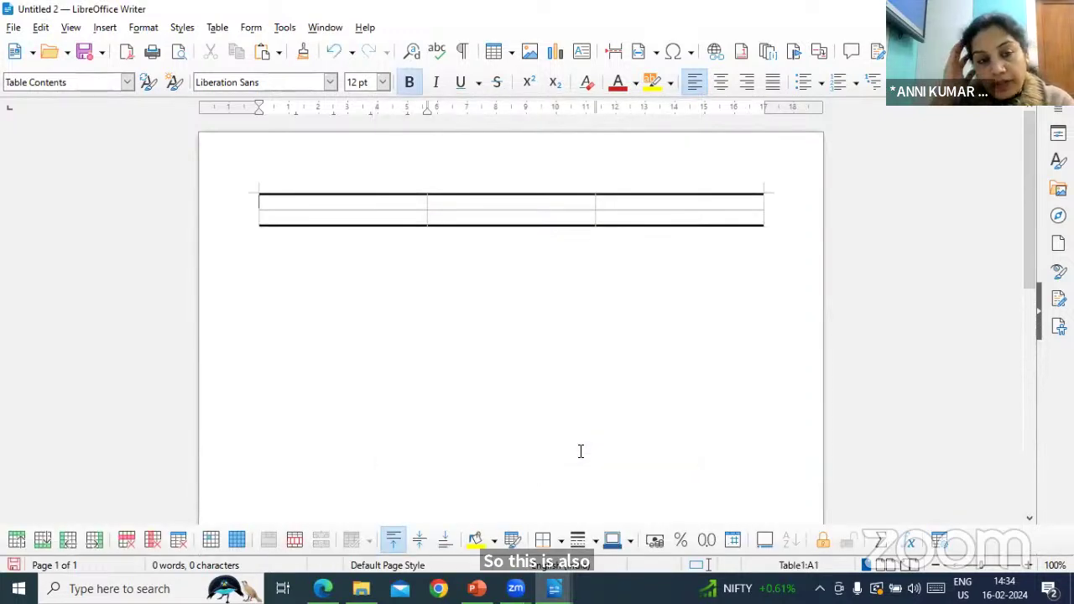
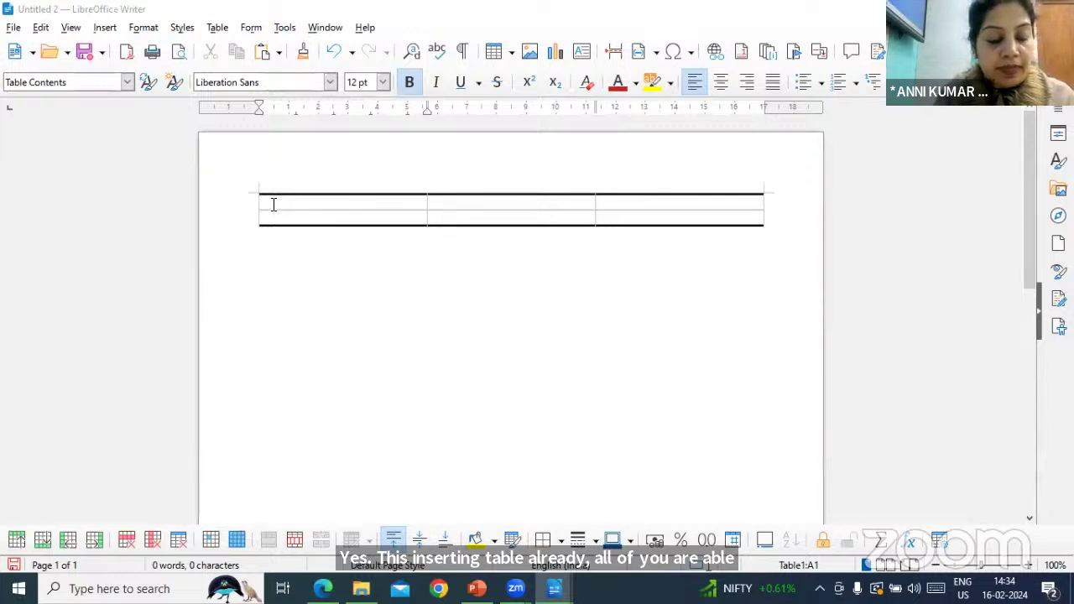
{"action": "key", "text": "ctrl+z"}
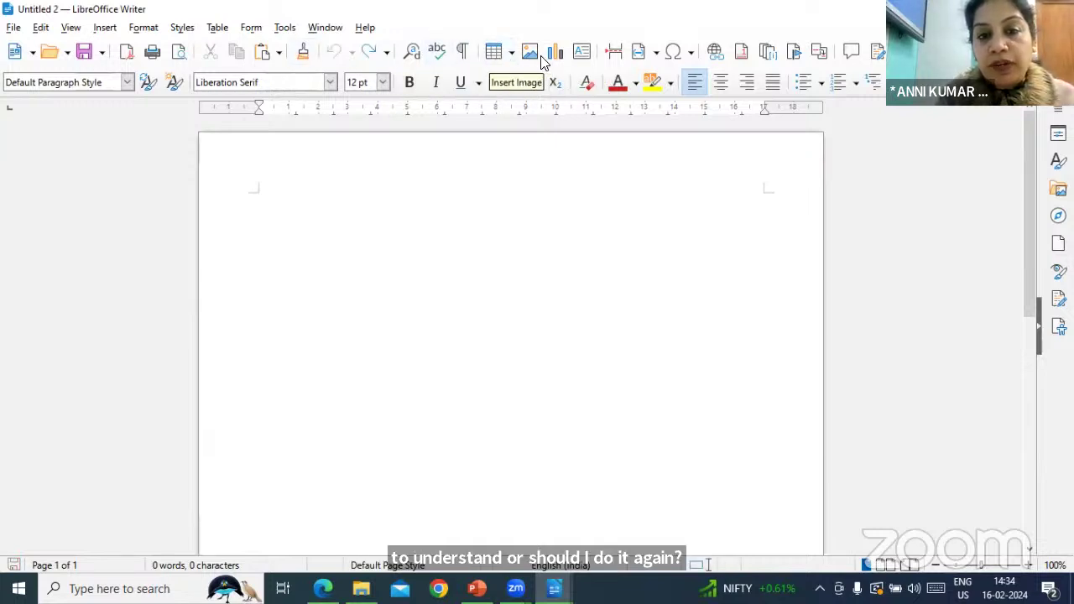
Insert a table with four columns and two rows in the Financial style.
{"action": "left_click", "coordinate": [217, 27]}
{"action": "left_click", "coordinate": [247, 44]}
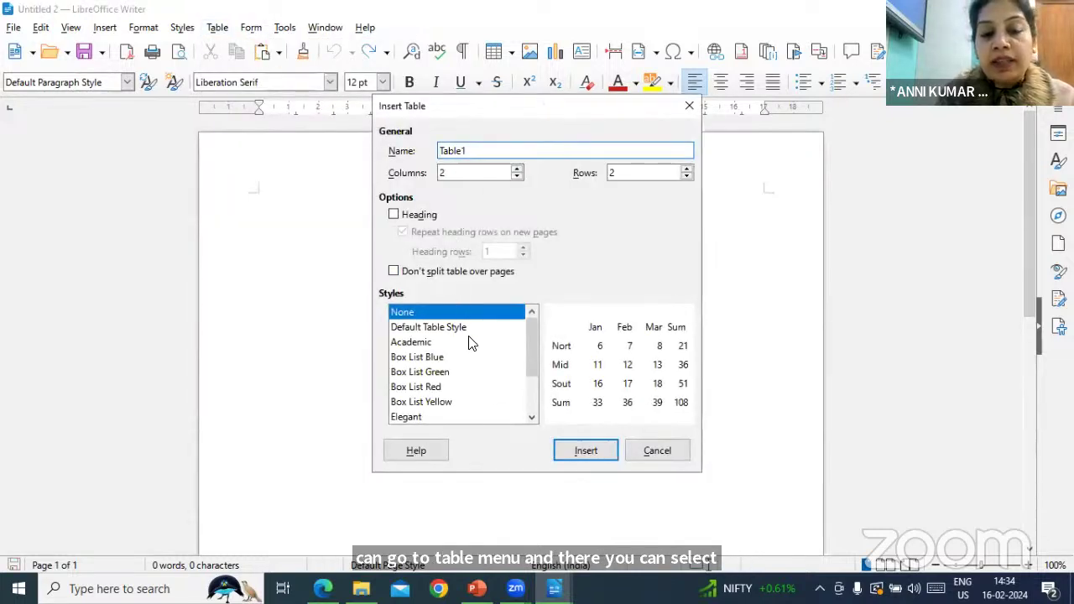
{"action": "scroll", "coordinate": [470, 342], "scroll_direction": "down", "scroll_amount": 2}
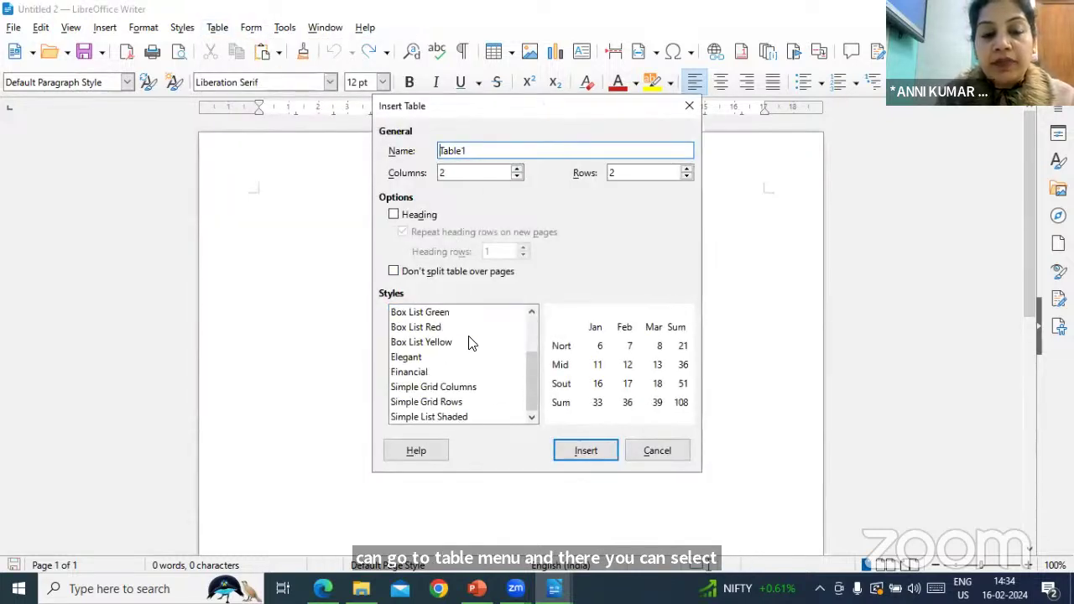
{"action": "left_click", "coordinate": [423, 373]}
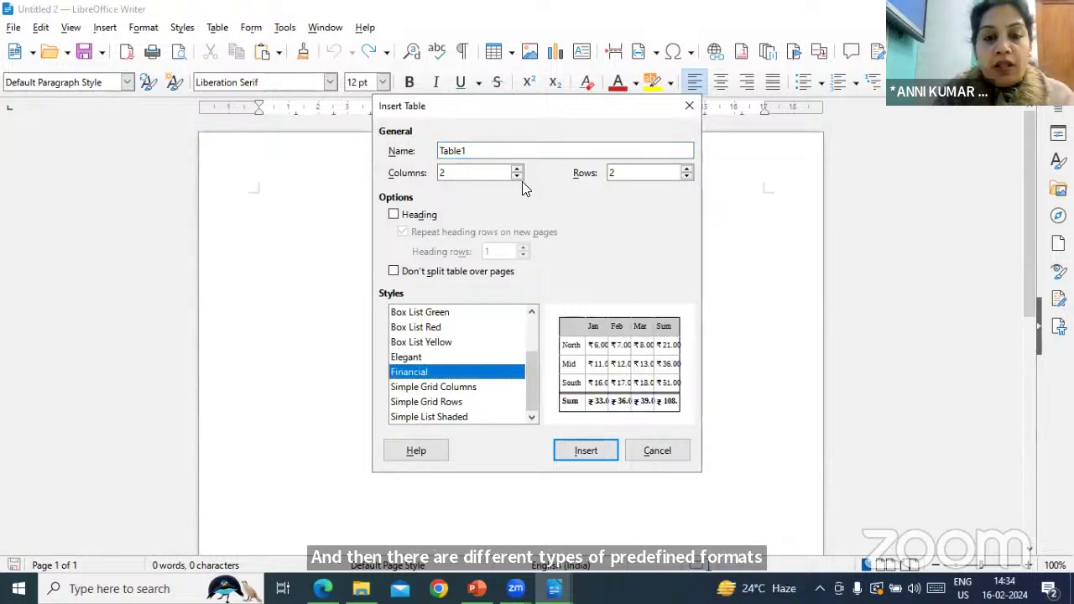
{"action": "left_click", "coordinate": [481, 151]}
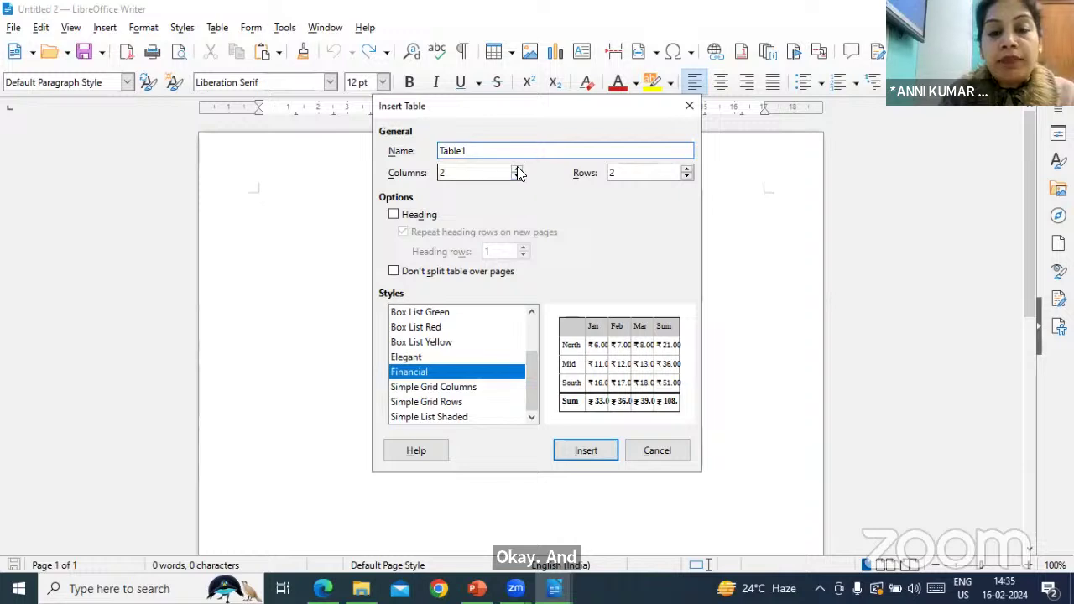
{"action": "left_click", "coordinate": [518, 169]}
{"action": "left_click", "coordinate": [517, 168]}
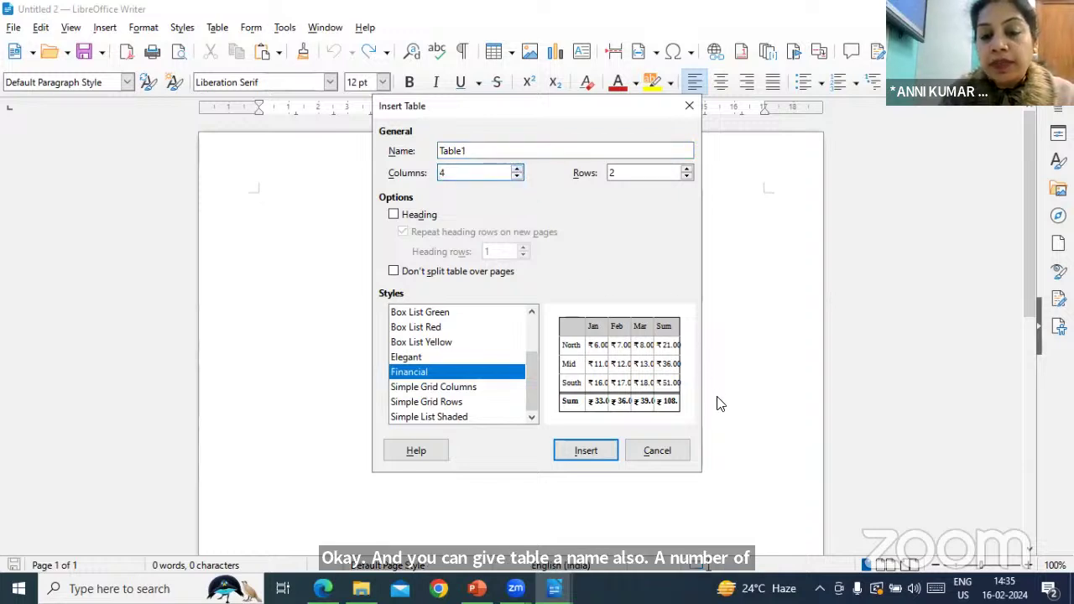
{"action": "left_click", "coordinate": [585, 449]}
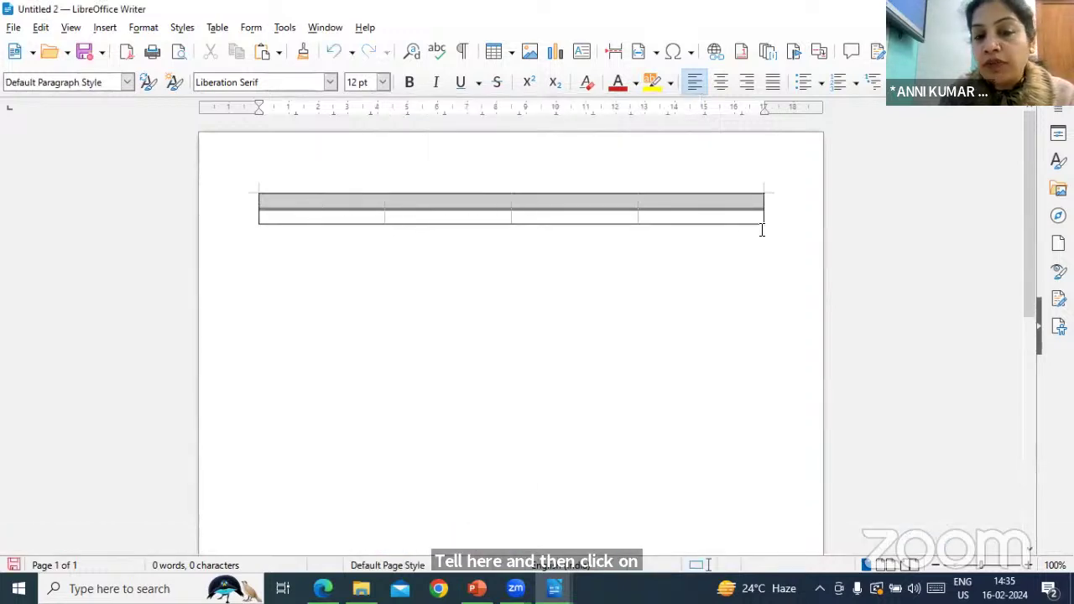
Add four rows at the end of the Financial-style table, starting from its second row.
{"action": "left_click", "coordinate": [327, 220]}
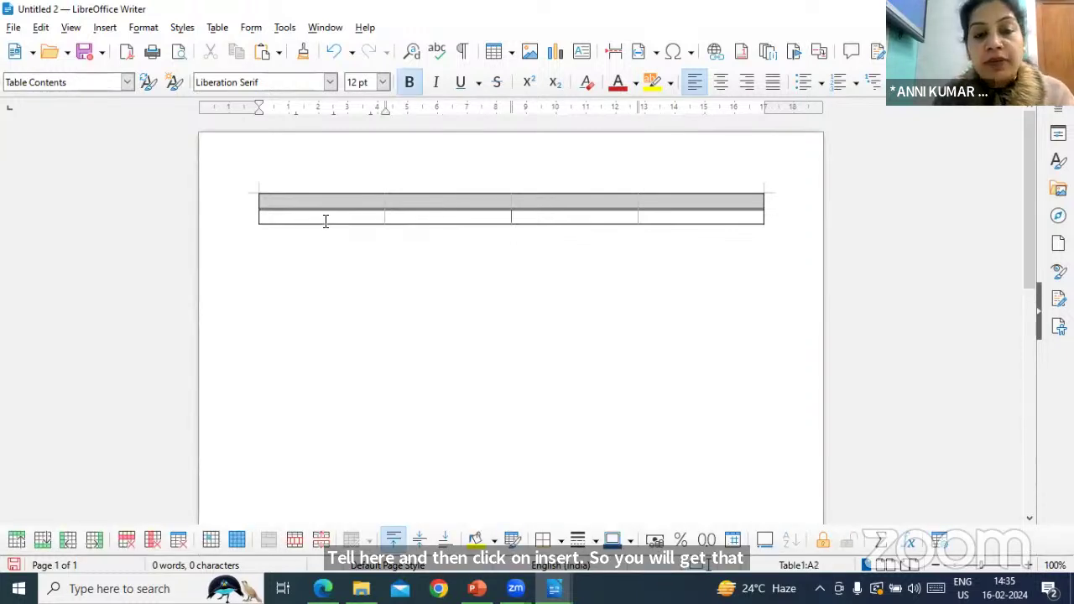
{"action": "key", "text": "Tab"}
{"action": "key", "text": "Tab"}
{"action": "key", "text": "Tab"}
{"action": "key", "text": "Tab"}
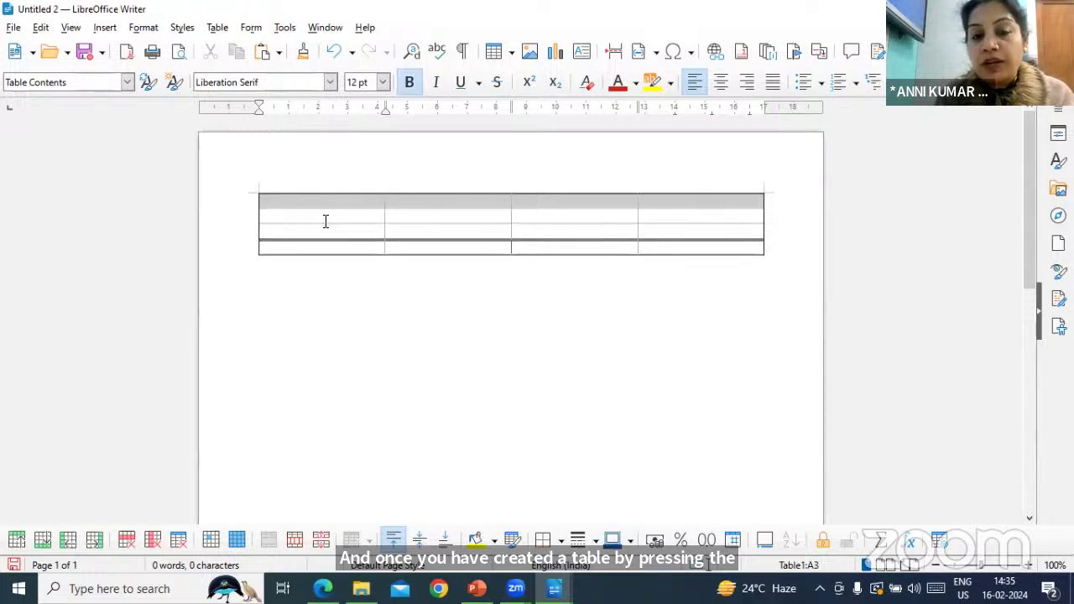
{"action": "key", "text": "Tab"}
{"action": "key", "text": "Tab"}
{"action": "key", "text": "Tab"}
{"action": "key", "text": "Tab"}
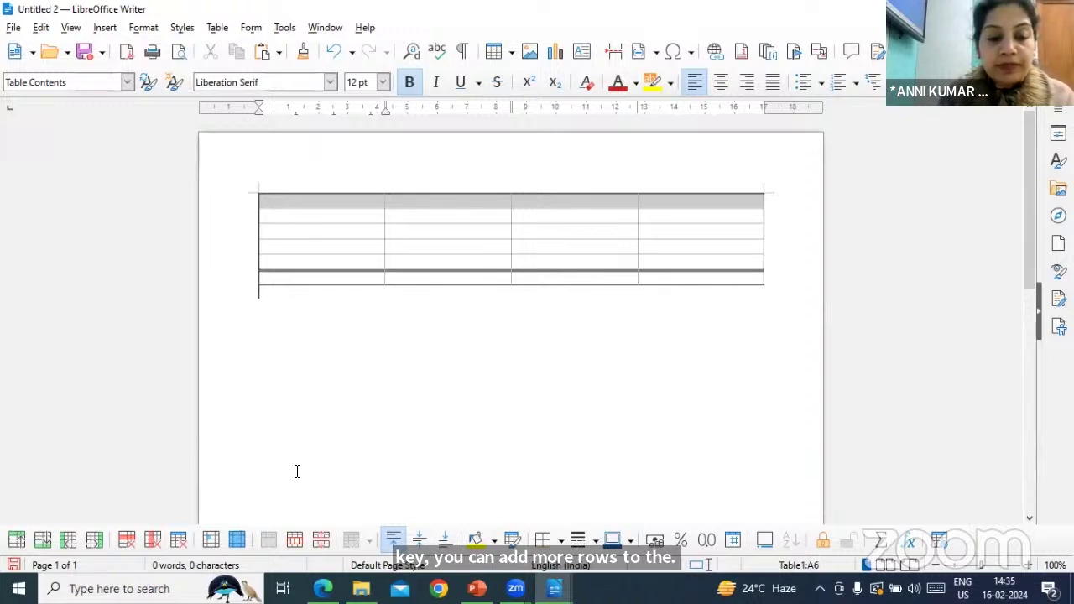
{"action": "left_click", "coordinate": [282, 404]}
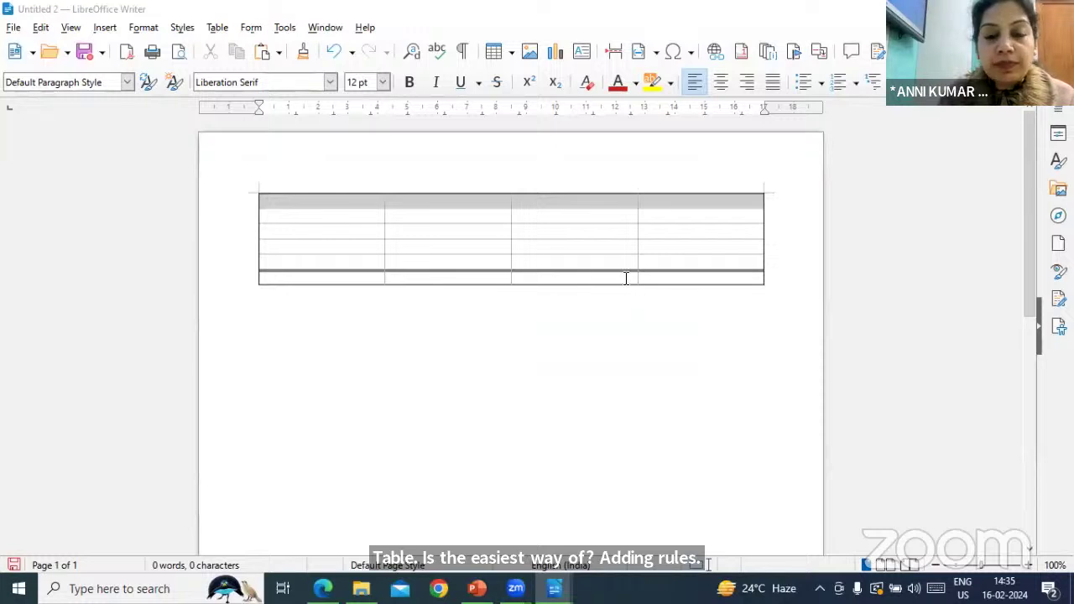
Undo the added rows and the insertion of the Financial-style table.
{"action": "left_click", "coordinate": [589, 216]}
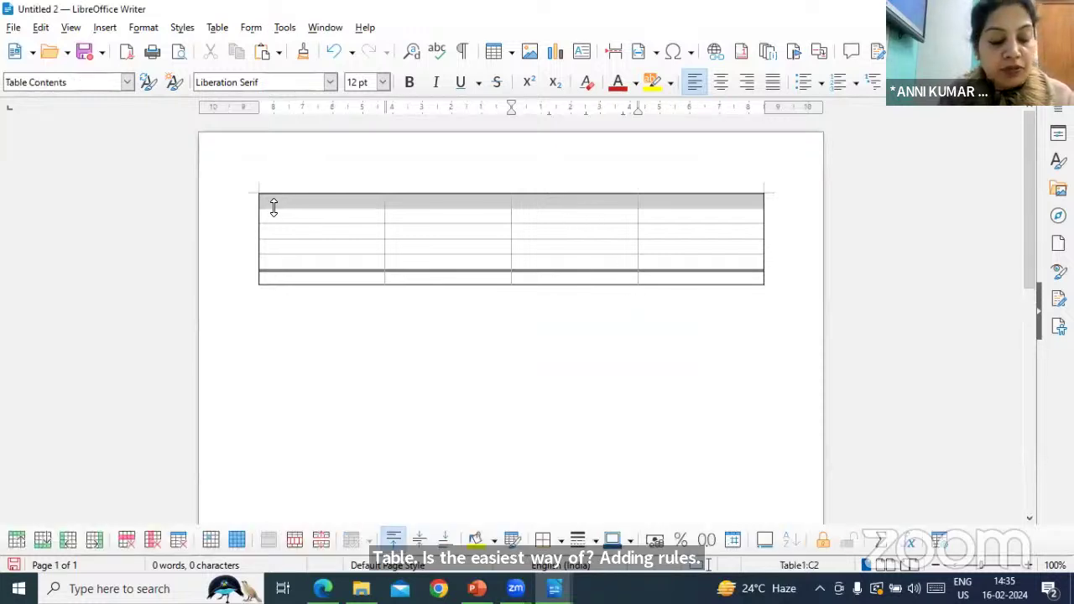
{"action": "key", "text": "ctrl+z"}
{"action": "key", "text": "ctrl+z"}
{"action": "key", "text": "ctrl+z"}
{"action": "key", "text": "ctrl+z"}
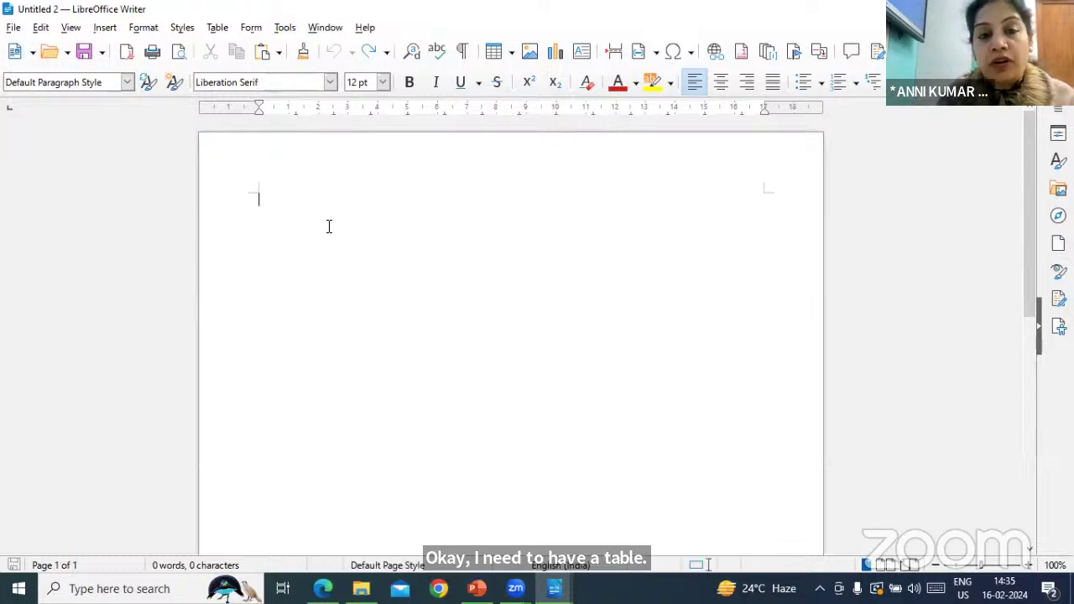
Insert a table with three columns and four rows in the Box List Yellow style.
{"action": "left_click", "coordinate": [218, 29]}
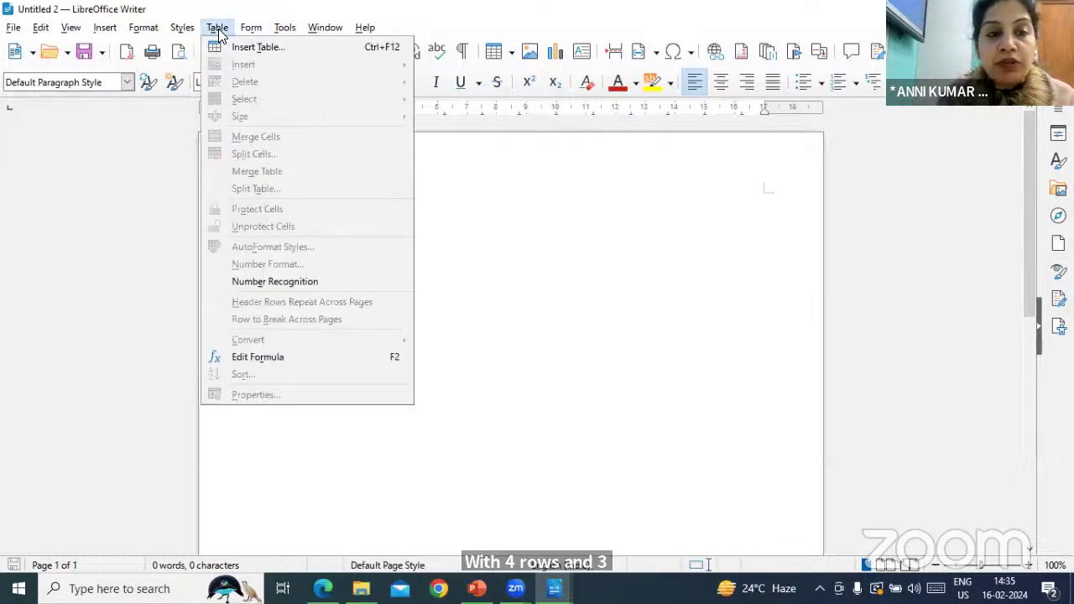
{"action": "left_click", "coordinate": [242, 47]}
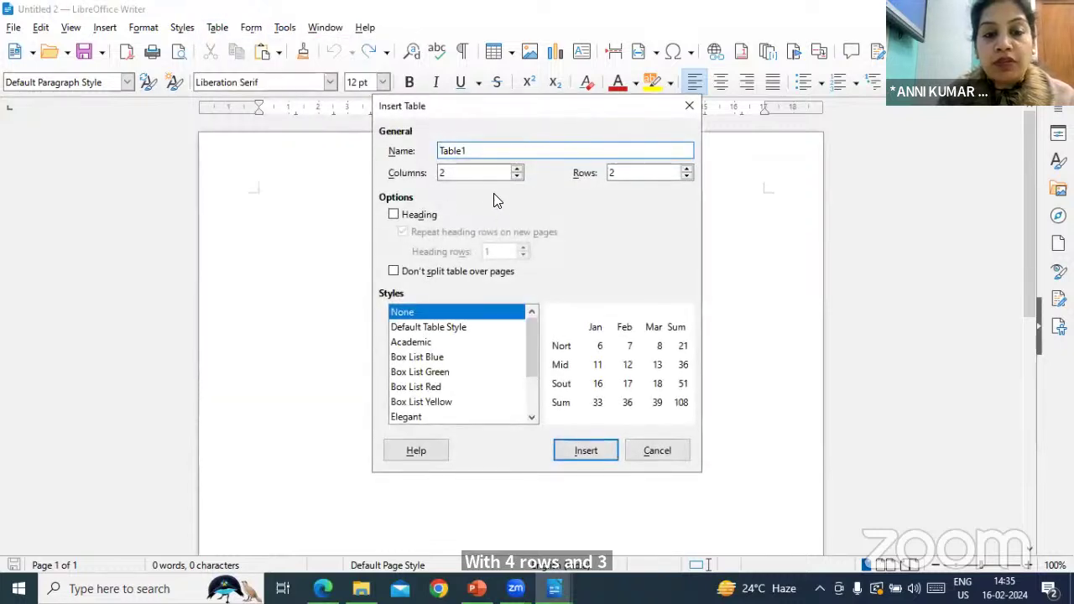
{"action": "left_click", "coordinate": [687, 169]}
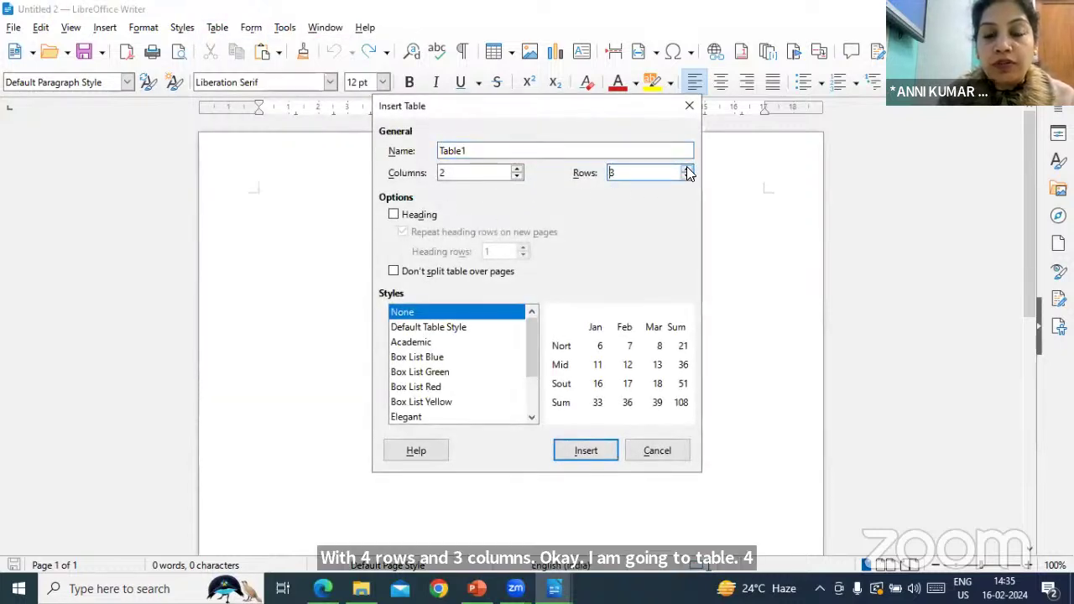
{"action": "left_click", "coordinate": [687, 169]}
{"action": "left_click", "coordinate": [516, 168]}
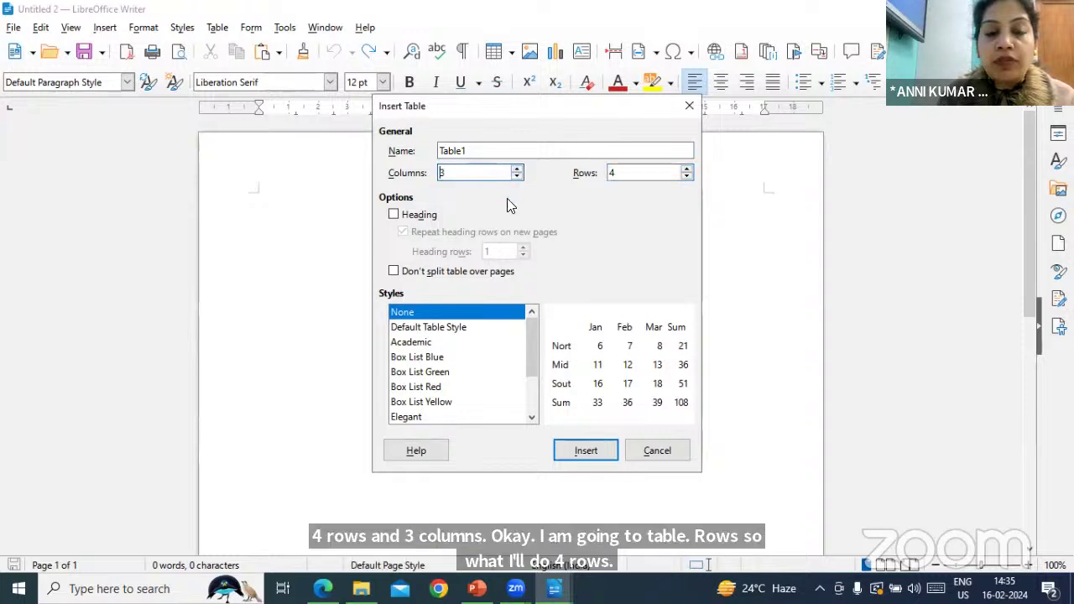
{"action": "scroll", "coordinate": [446, 371], "scroll_direction": "down", "scroll_amount": 2}
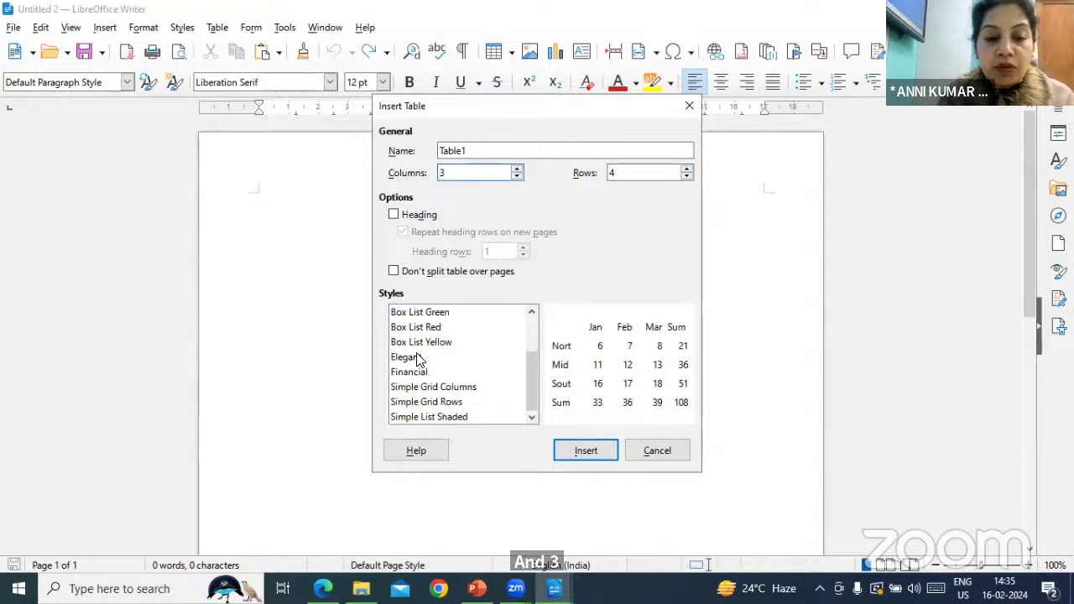
{"action": "left_click", "coordinate": [419, 342]}
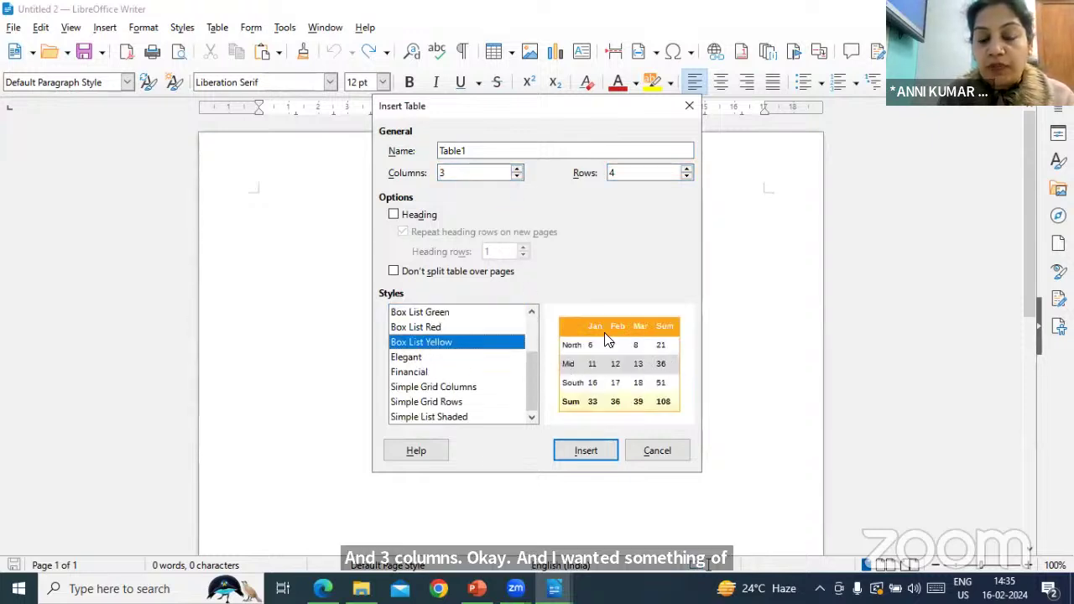
{"action": "left_click", "coordinate": [583, 451]}
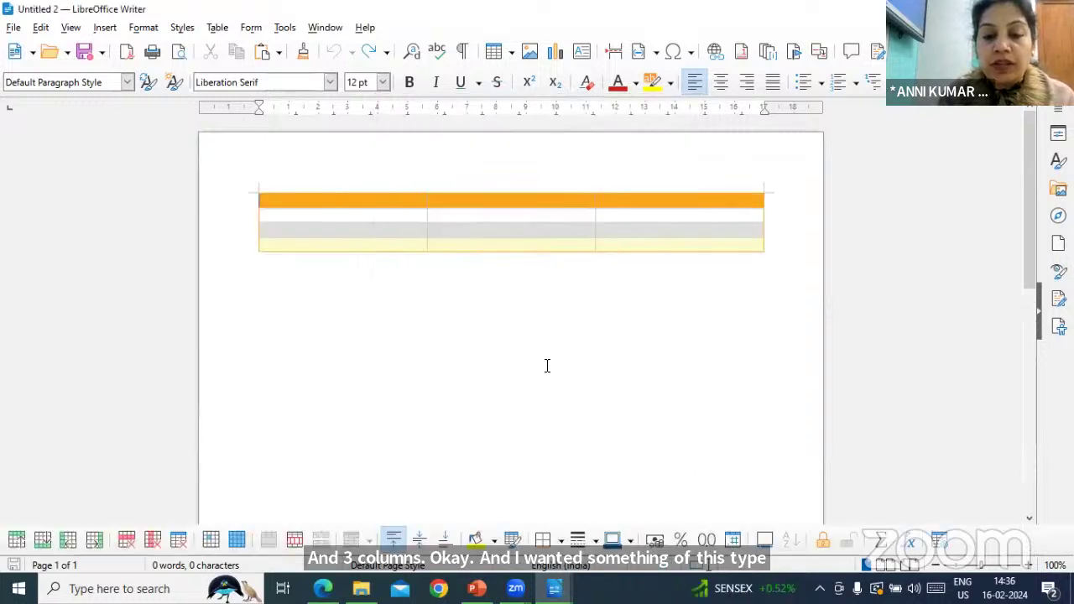
Fill the table's second row with the sample text Gsggh, Gffgffg and Hhghhg.
{"action": "left_click", "coordinate": [312, 213]}
{"action": "type", "text": "gsggh"}
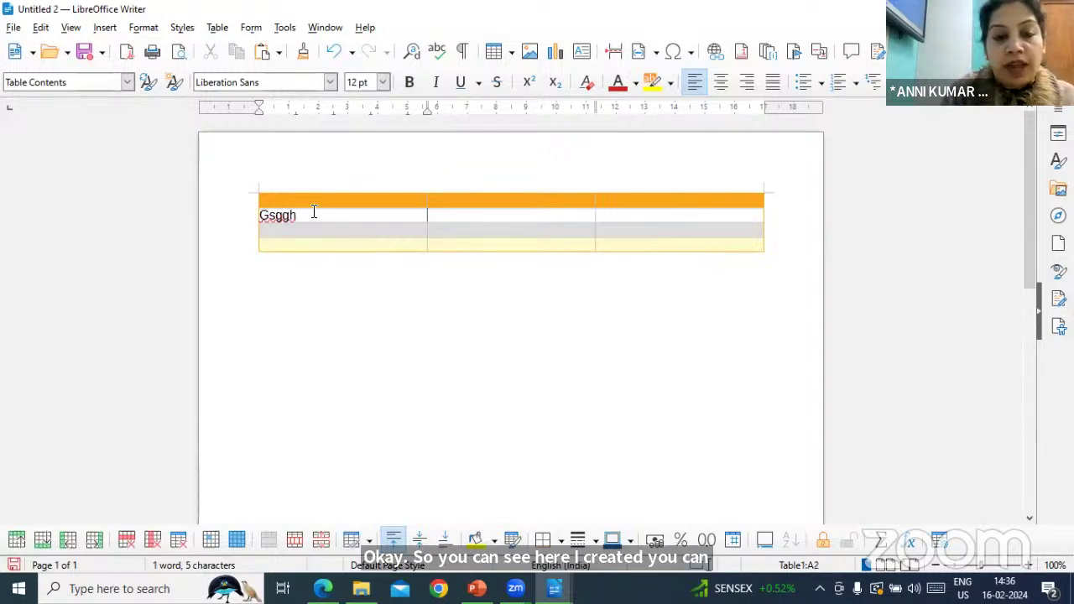
{"action": "type", "text": "gffgfg"}
{"action": "key", "text": "Tab"}
{"action": "type", "text": "hhghhg"}
{"action": "key", "text": "Tab"}
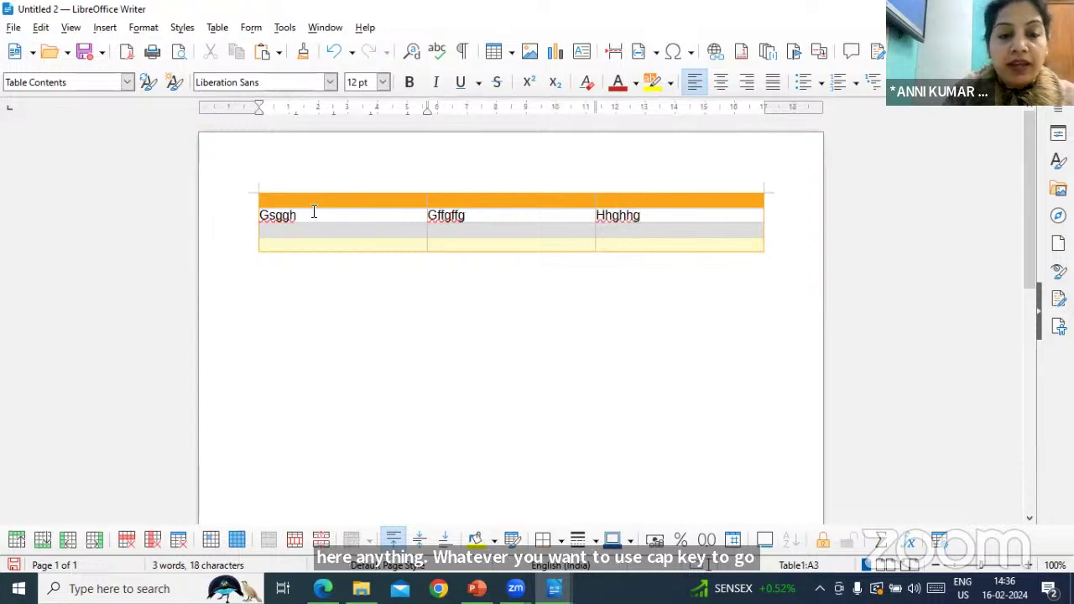
Fill the table's third row with the sample text Hggjh, Jhjhhhj and Hjhjhhj.
{"action": "type", "text": "hggjh"}
{"action": "key", "text": "Tab"}
{"action": "type", "text": "jhjhhh"}
{"action": "key", "text": "Tab"}
{"action": "type", "text": "hjhjhj"}
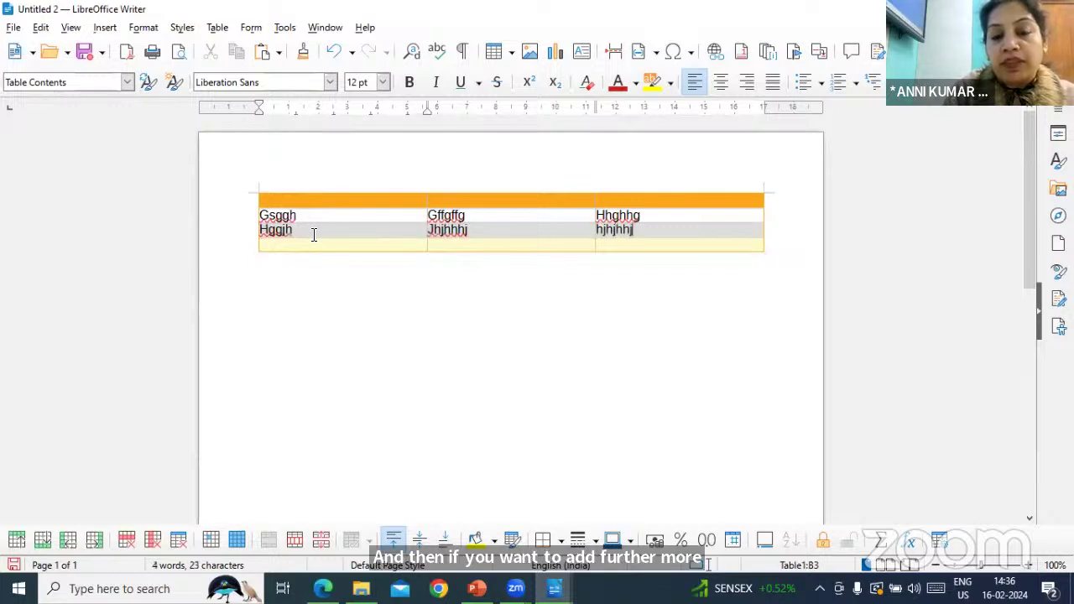
Fill the first two cells of the table's fourth row with Hjhjjh and Hjjhhj.
{"action": "key", "text": "Tab"}
{"action": "key", "text": "ctrl+b"}
{"action": "type", "text": "hjhjjh"}
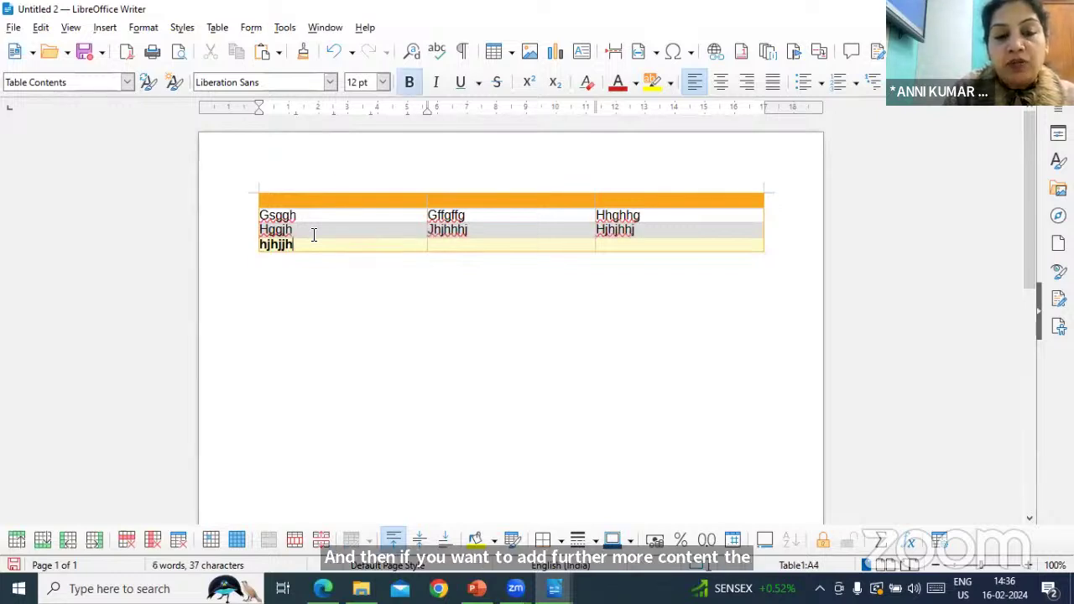
{"action": "key", "text": "Tab"}
{"action": "type", "text": "hjjhhj"}
Leave the fourth row's last cell empty and add five empty rows at the end of the table.
{"action": "key", "text": "Tab"}
{"action": "key", "text": "Tab"}
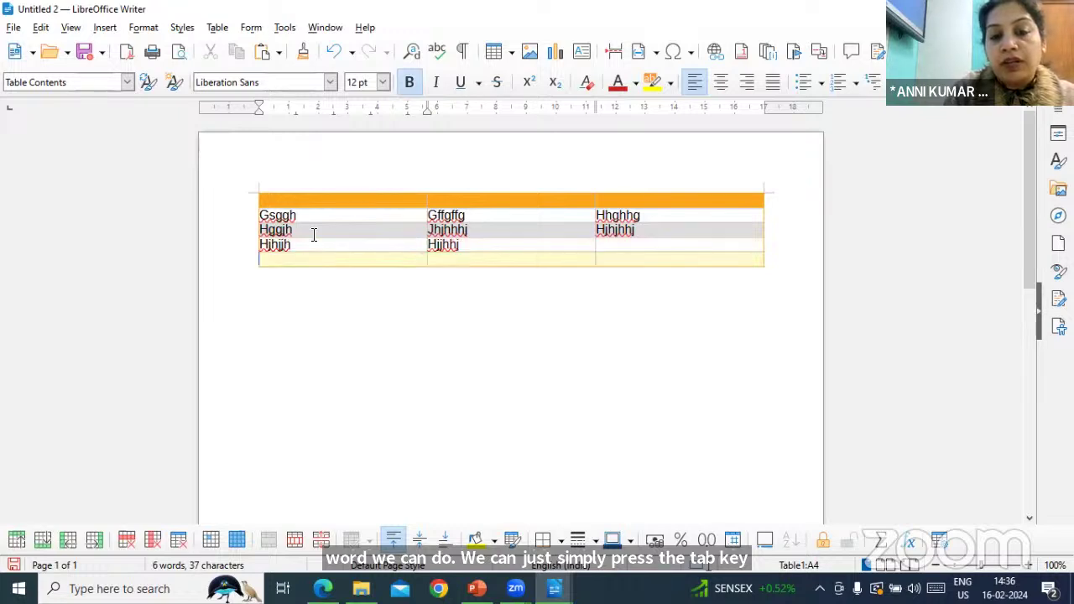
{"action": "key", "text": "Tab"}
{"action": "key", "text": "Tab"}
{"action": "key", "text": "Tab"}
{"action": "key", "text": "Tab"}
{"action": "key", "text": "Tab"}
{"action": "key", "text": "Tab"}
{"action": "key", "text": "Tab"}
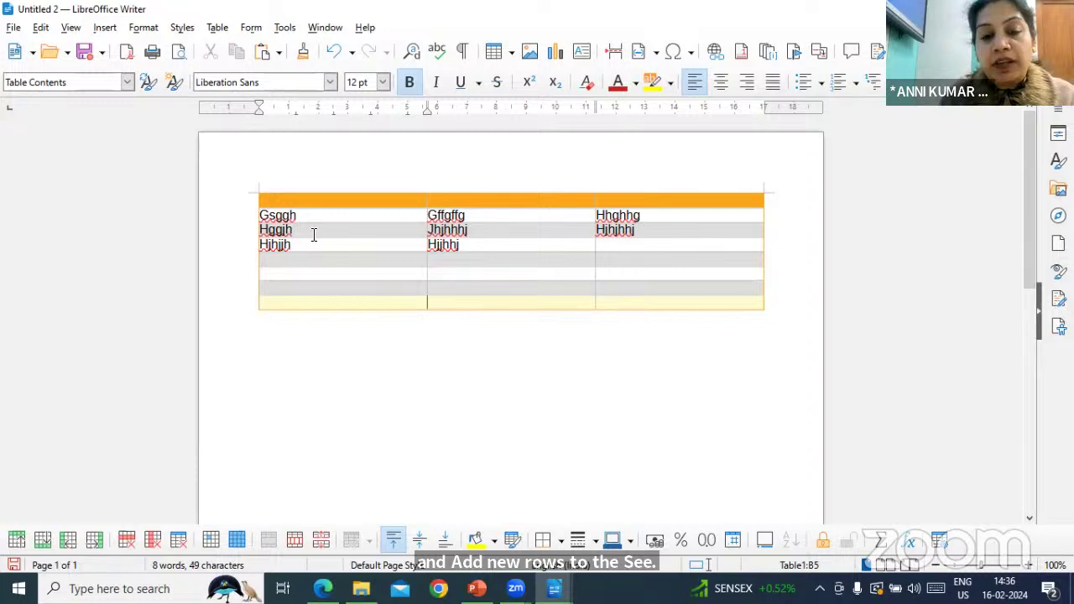
{"action": "key", "text": "Tab"}
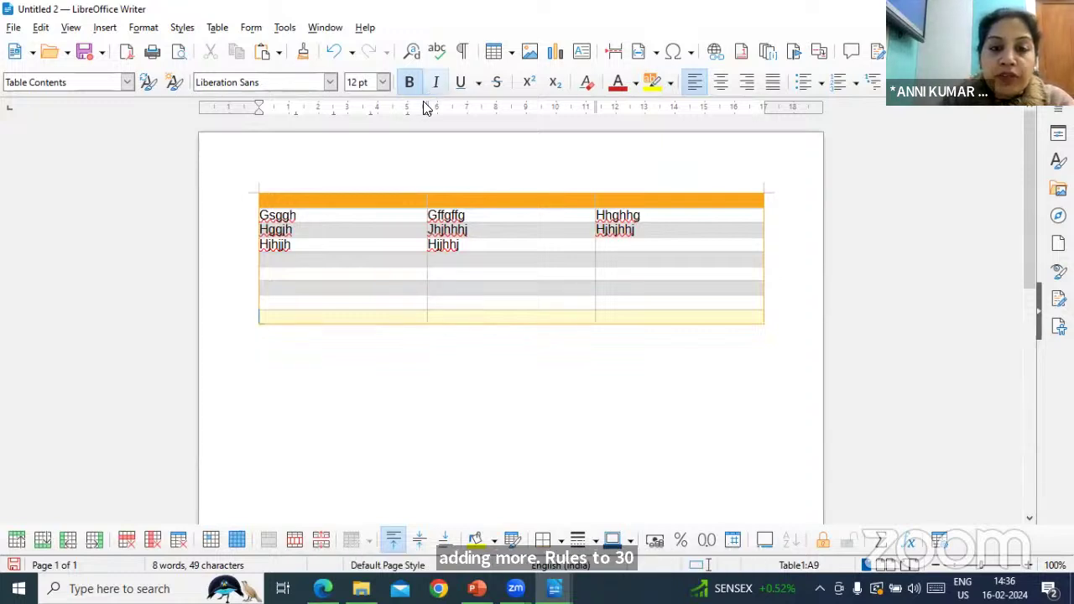
Widen the middle column by moving its borders to about 3.1 cm and 14.2 cm on the ruler.
{"action": "left_click_drag", "start_coordinate": [426, 103], "coordinate": [350, 106]}
{"action": "left_click_drag", "start_coordinate": [599, 106], "coordinate": [682, 106]}
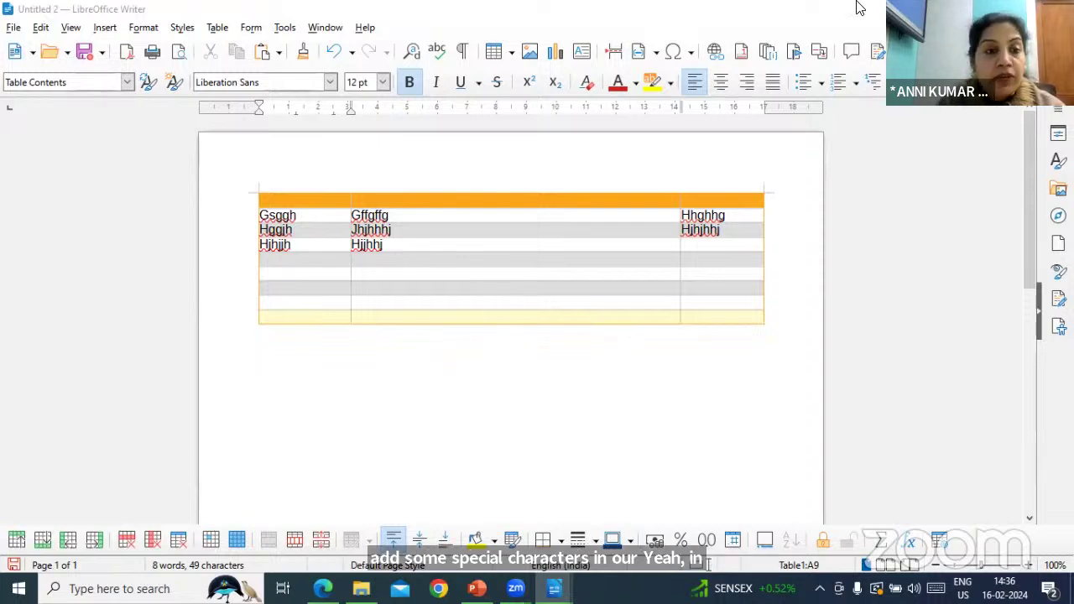
Insert the ½ (Vulgar Fraction One Half) special character in the first cell of the table's last row.
{"action": "left_click", "coordinate": [104, 28]}
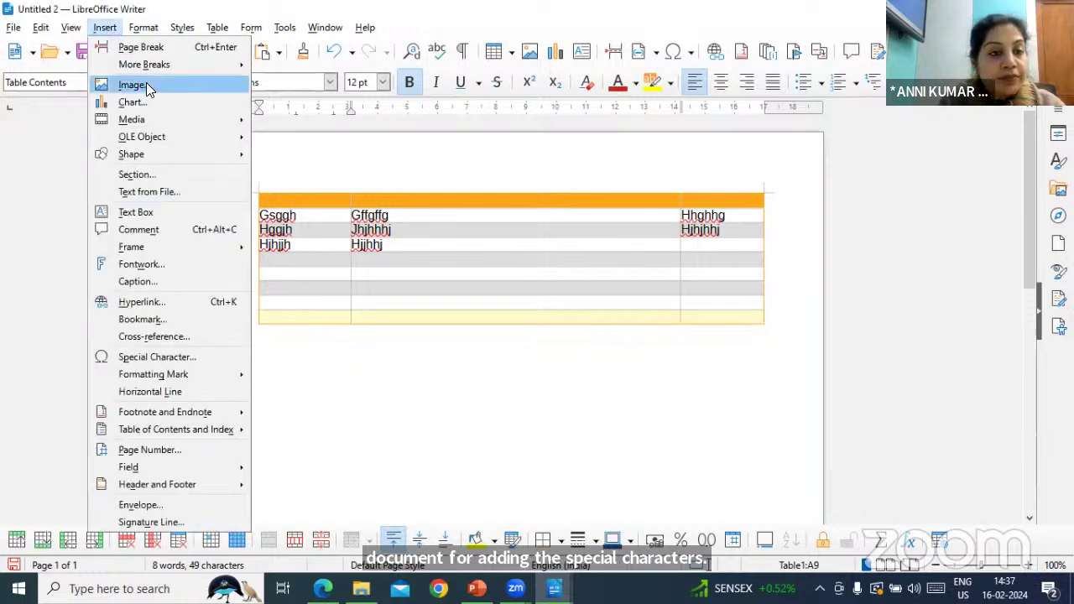
{"action": "mouse_move", "coordinate": [192, 138]}
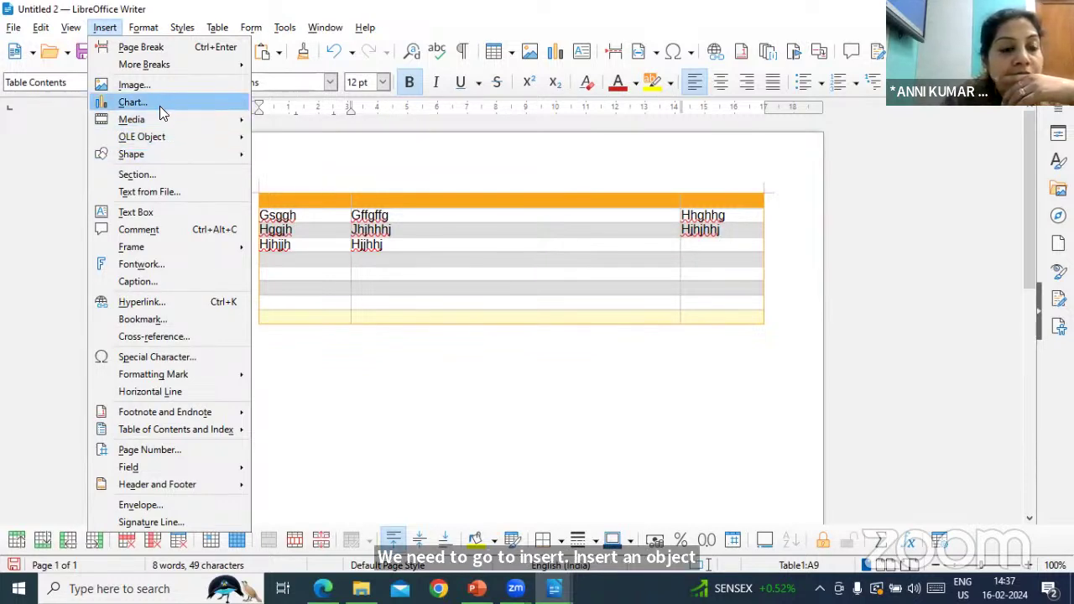
{"action": "mouse_move", "coordinate": [166, 118]}
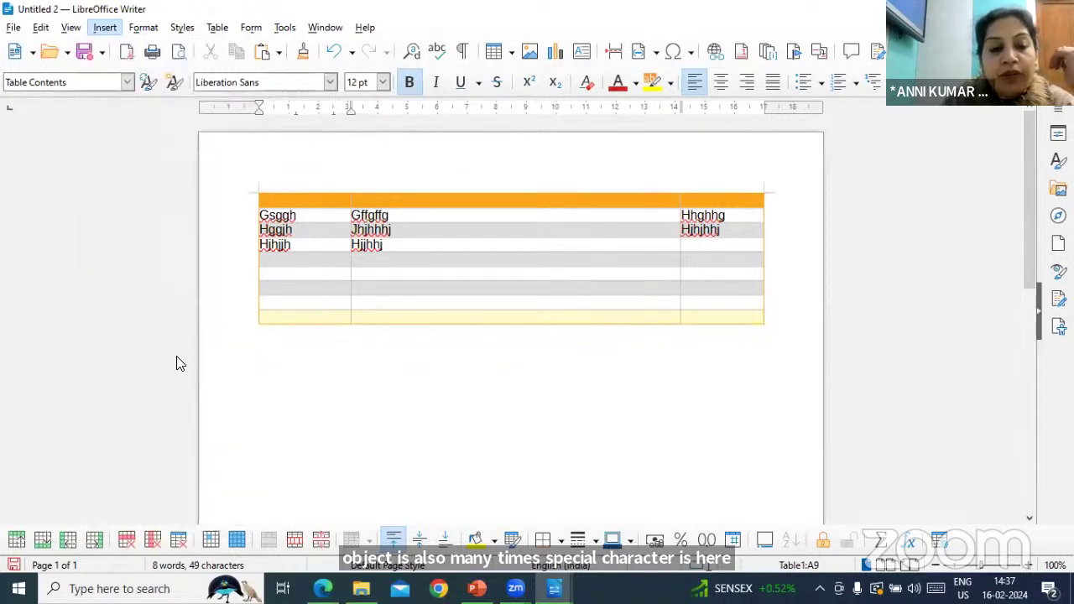
{"action": "left_click", "coordinate": [175, 356]}
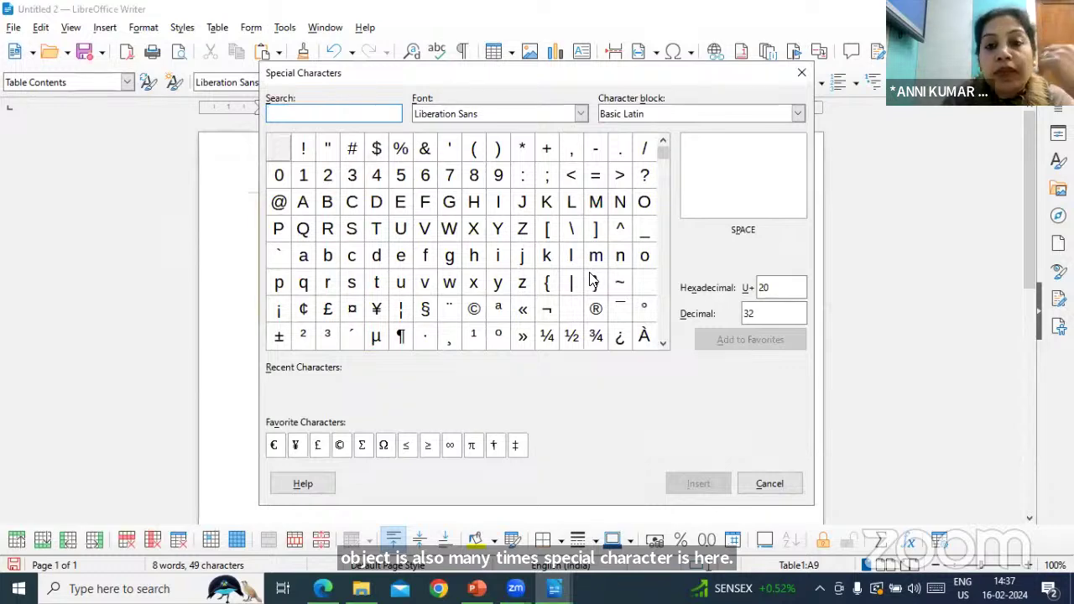
{"action": "left_click", "coordinate": [571, 336]}
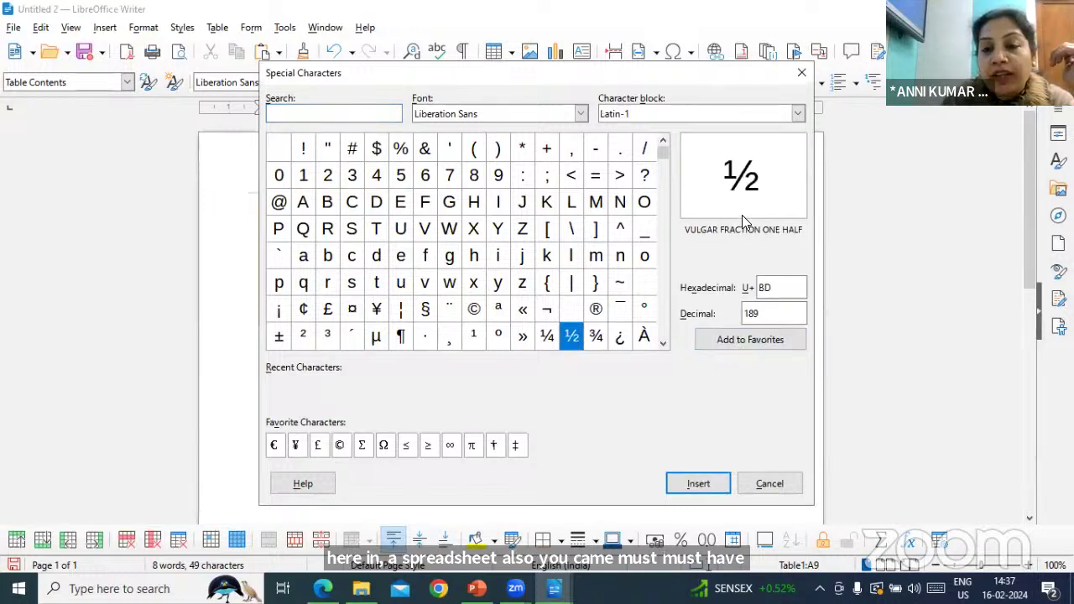
{"action": "left_click_drag", "start_coordinate": [707, 74], "coordinate": [704, 28]}
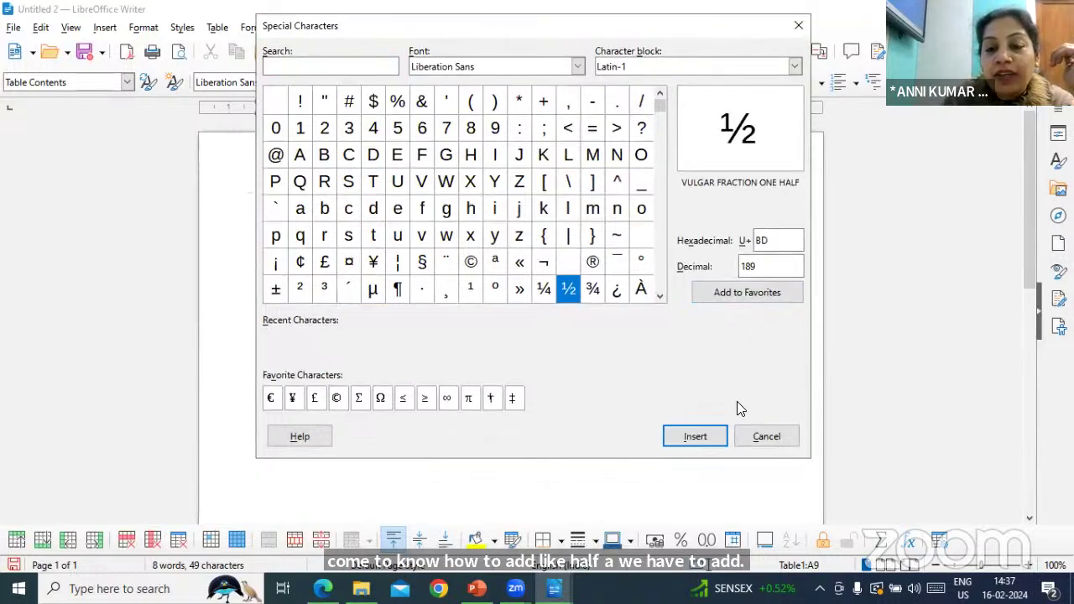
{"action": "left_click", "coordinate": [683, 435]}
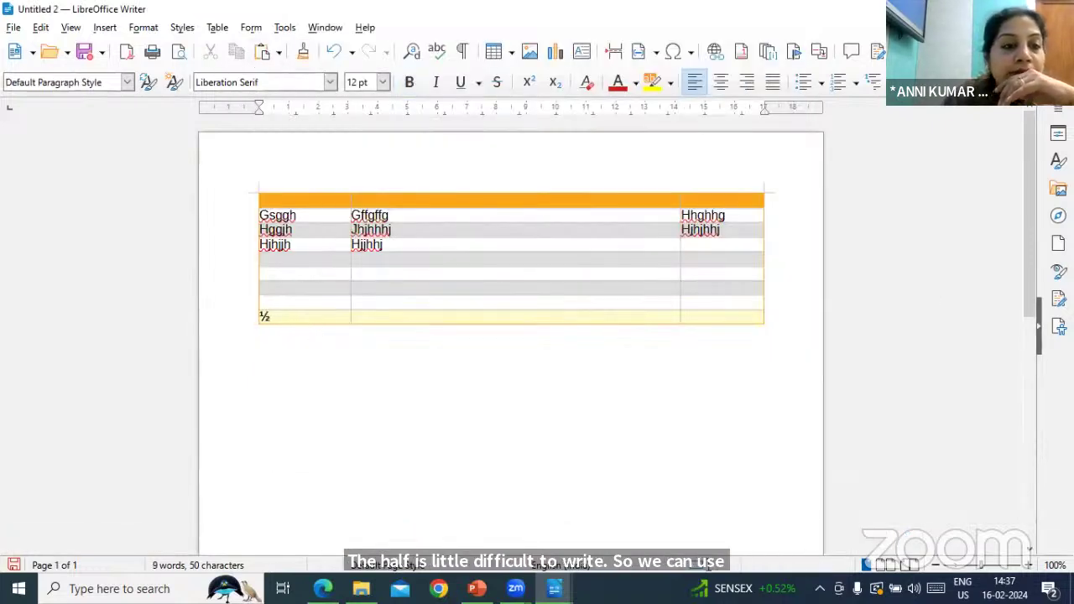
Browse to the Geometric Shapes character block and insert the nearby White Smiling Face symbol on the line below the table.
{"action": "left_click", "coordinate": [103, 28]}
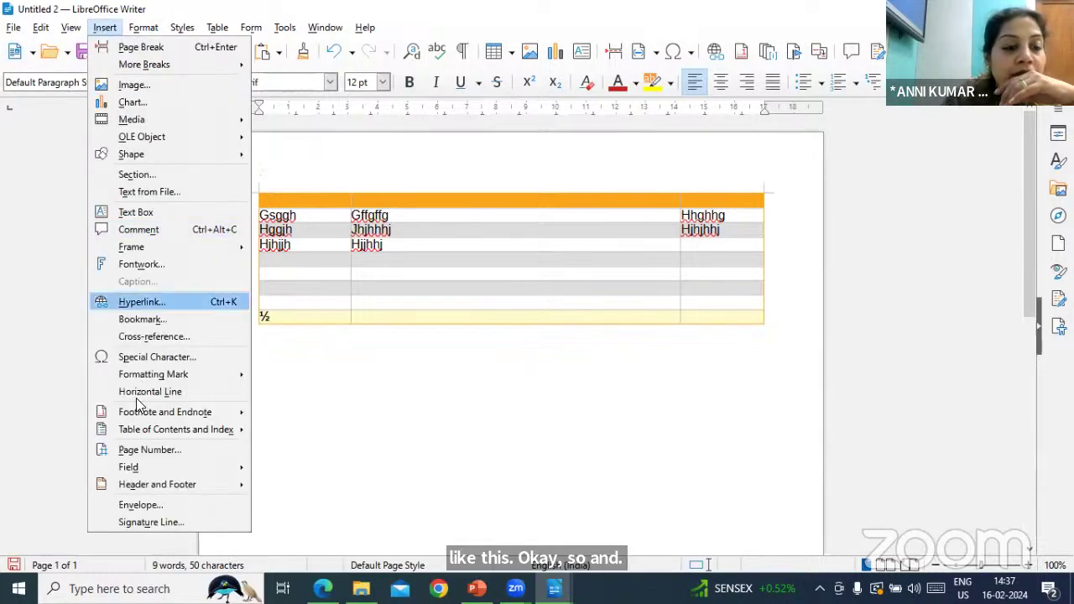
{"action": "left_click", "coordinate": [153, 357]}
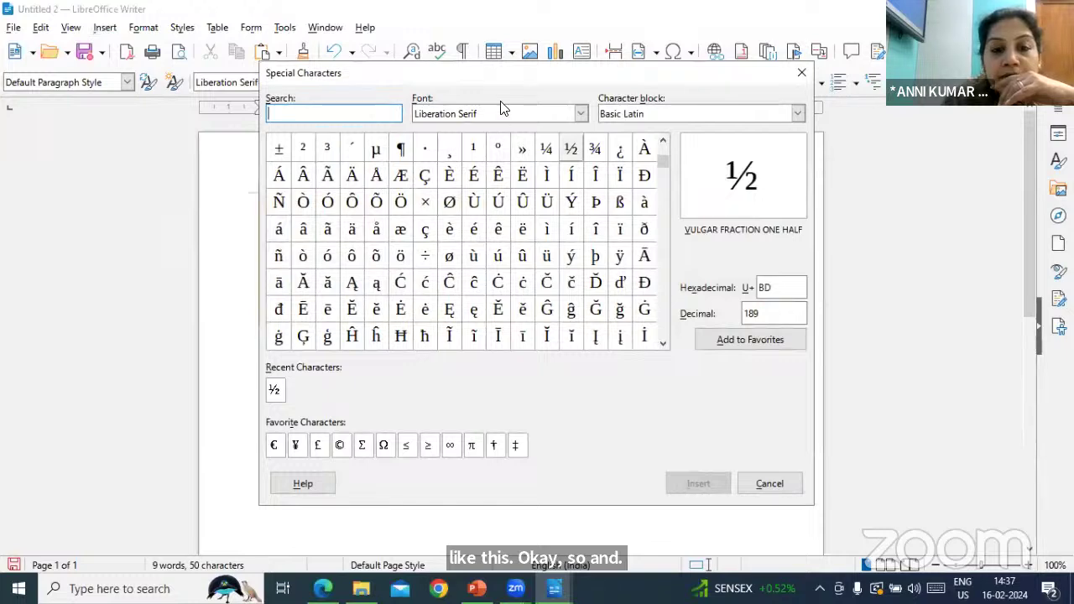
{"action": "left_click", "coordinate": [796, 113]}
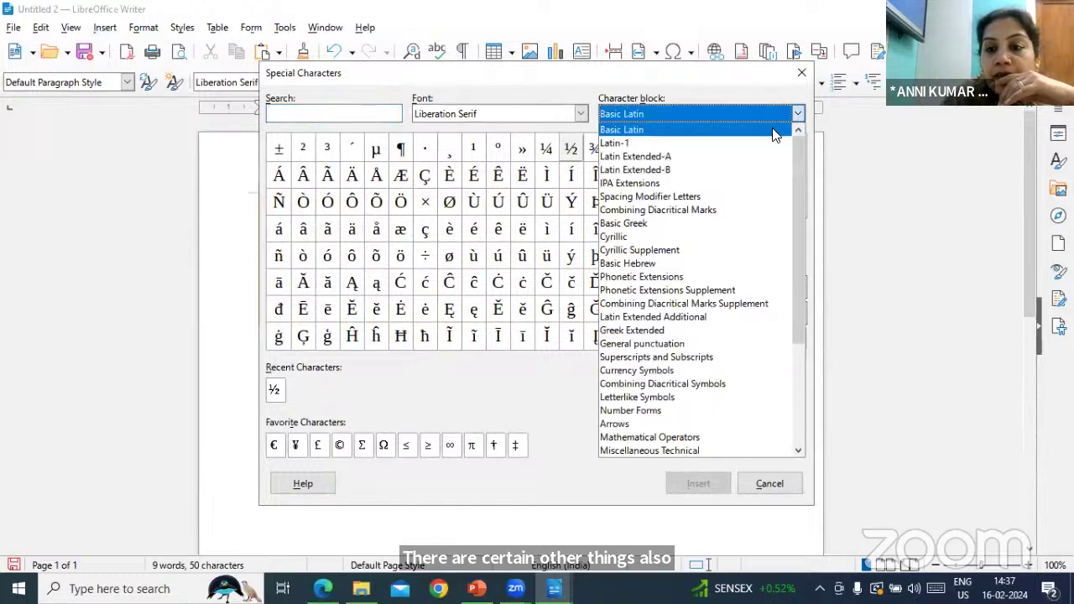
{"action": "scroll", "coordinate": [712, 318], "scroll_direction": "down", "scroll_amount": 4}
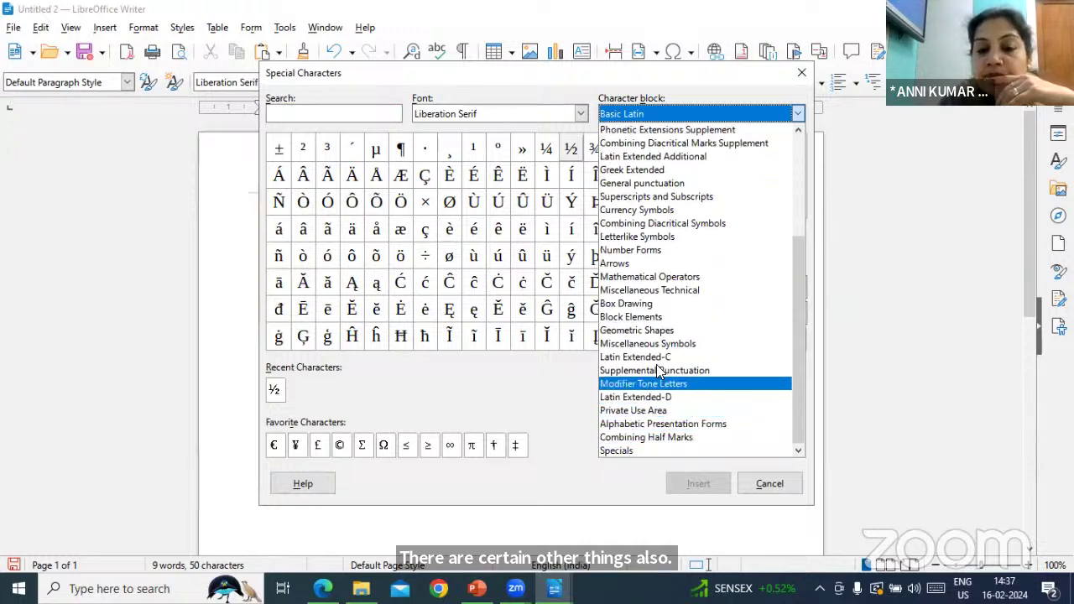
{"action": "left_click", "coordinate": [659, 331]}
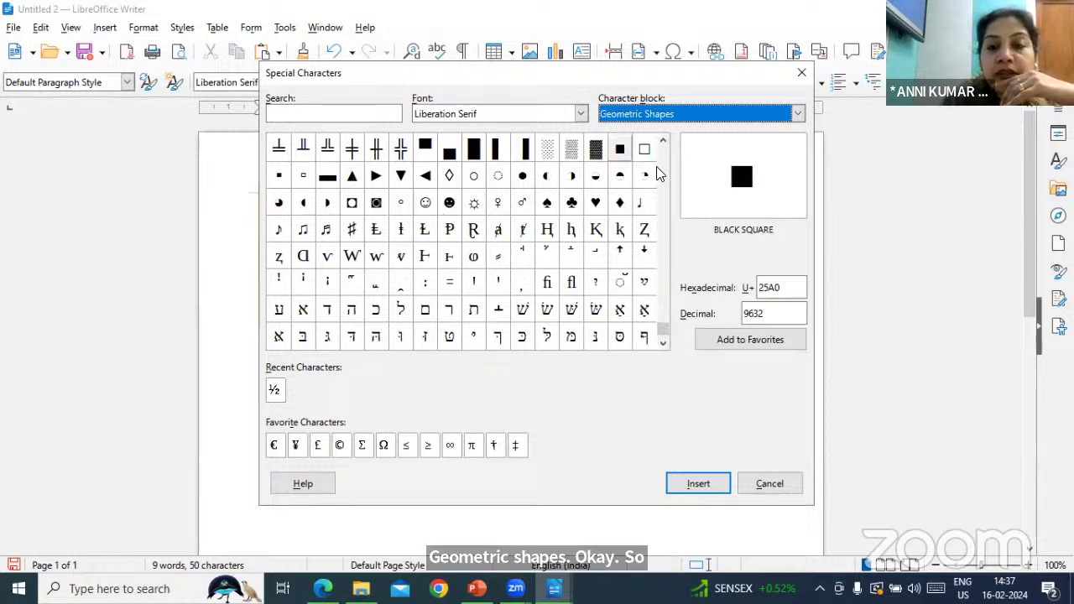
{"action": "left_click", "coordinate": [401, 175]}
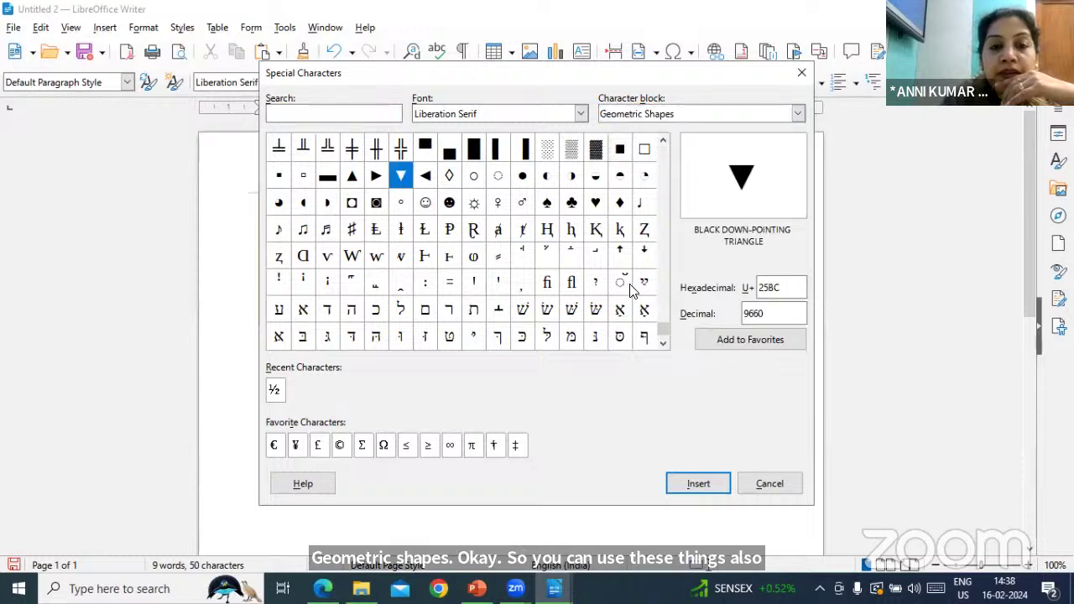
{"action": "left_click", "coordinate": [424, 204]}
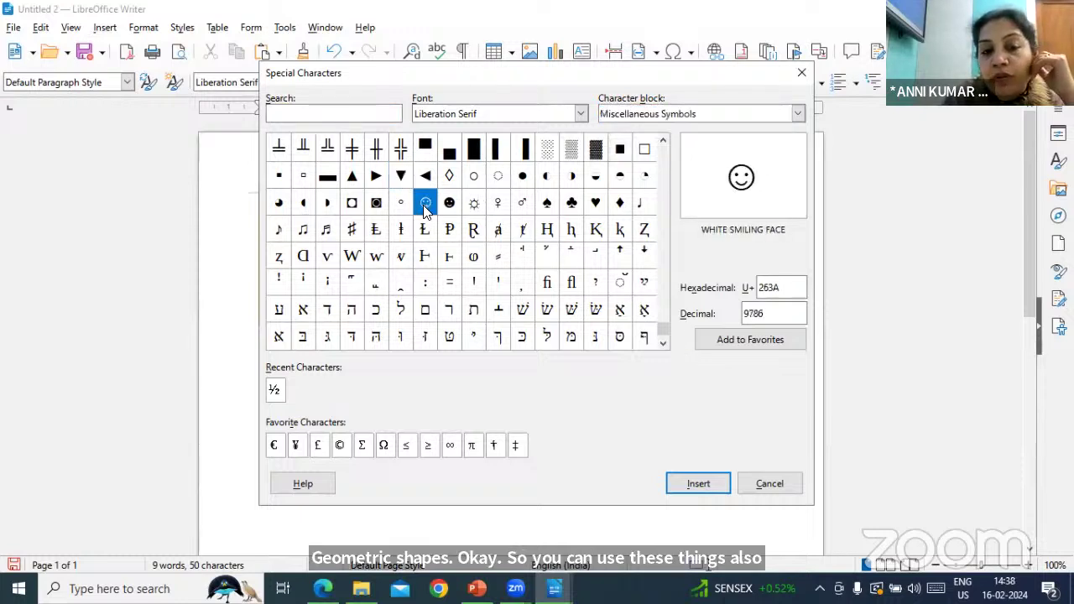
{"action": "left_click", "coordinate": [696, 484]}
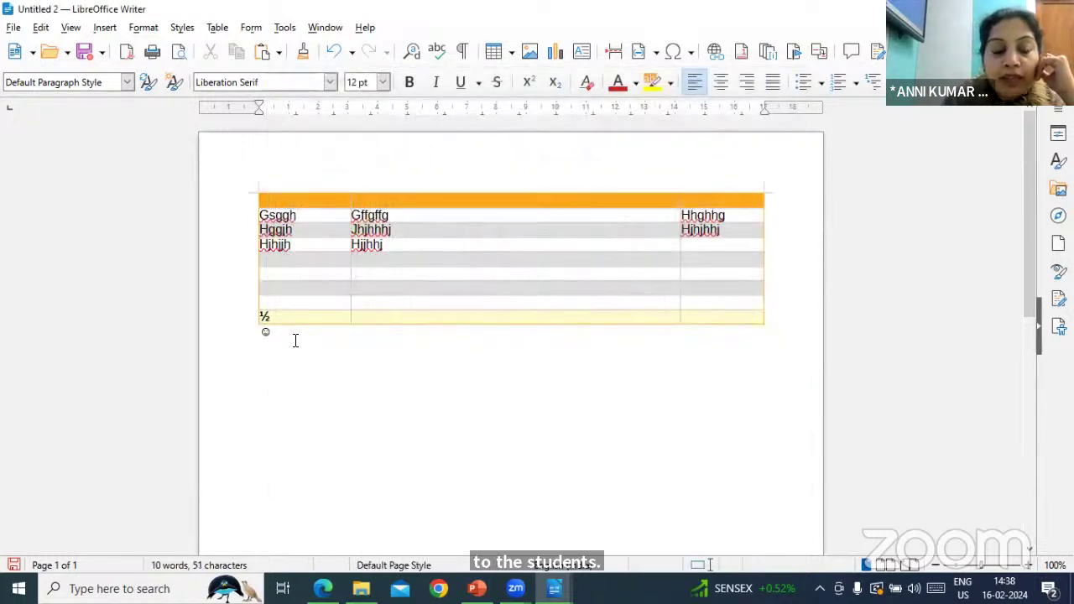
Enlarge the smiling face symbol below the table to 40 pt.
{"action": "key", "text": "shift+Left"}
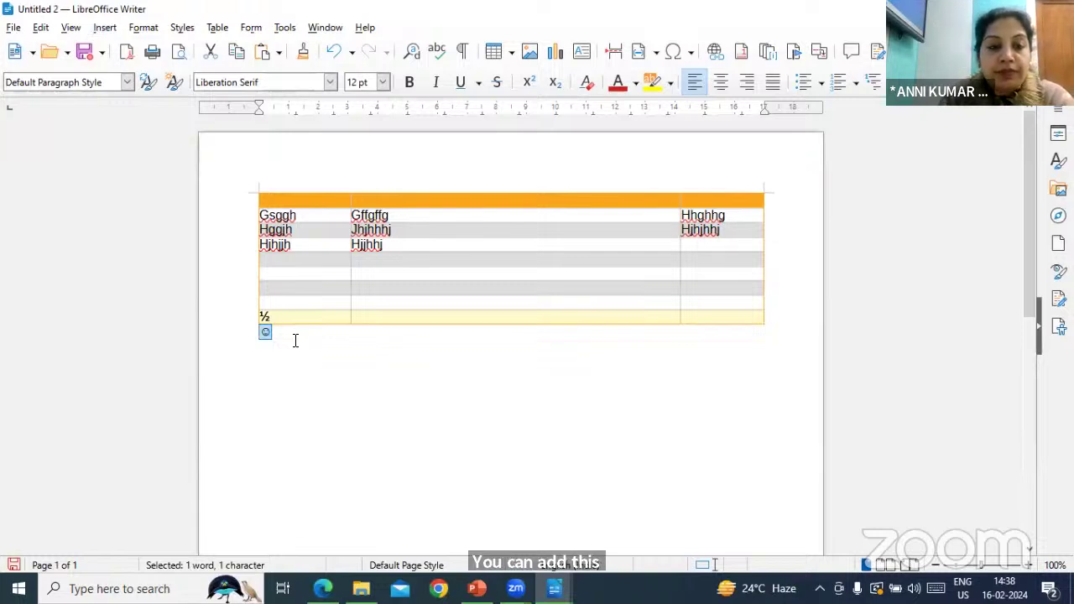
{"action": "left_click", "coordinate": [382, 83]}
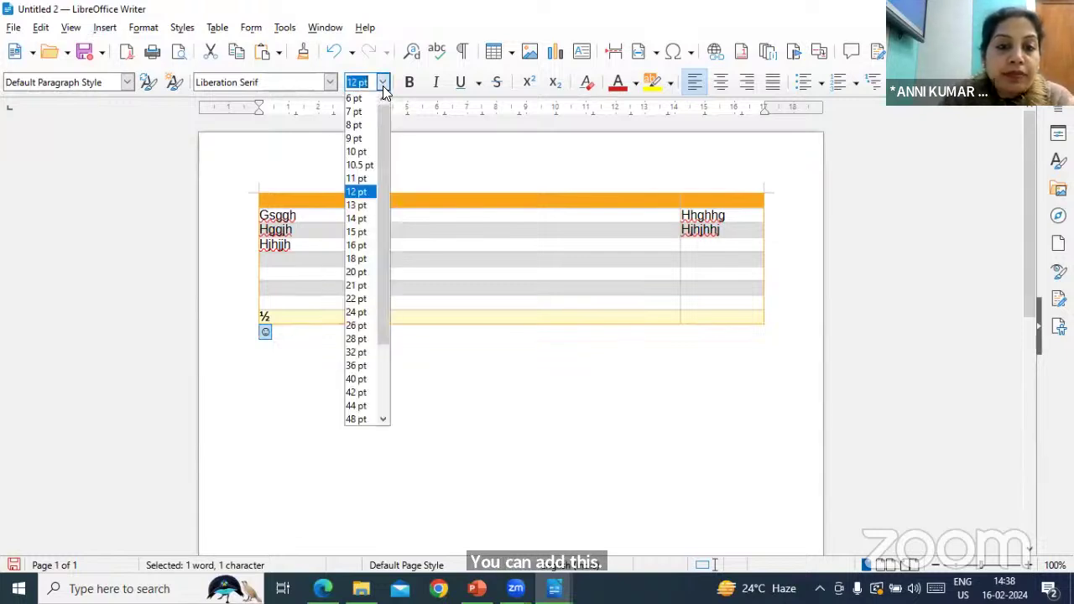
{"action": "left_click", "coordinate": [356, 380]}
{"action": "left_click", "coordinate": [347, 377]}
{"action": "left_click_drag", "start_coordinate": [258, 358], "coordinate": [303, 359]}
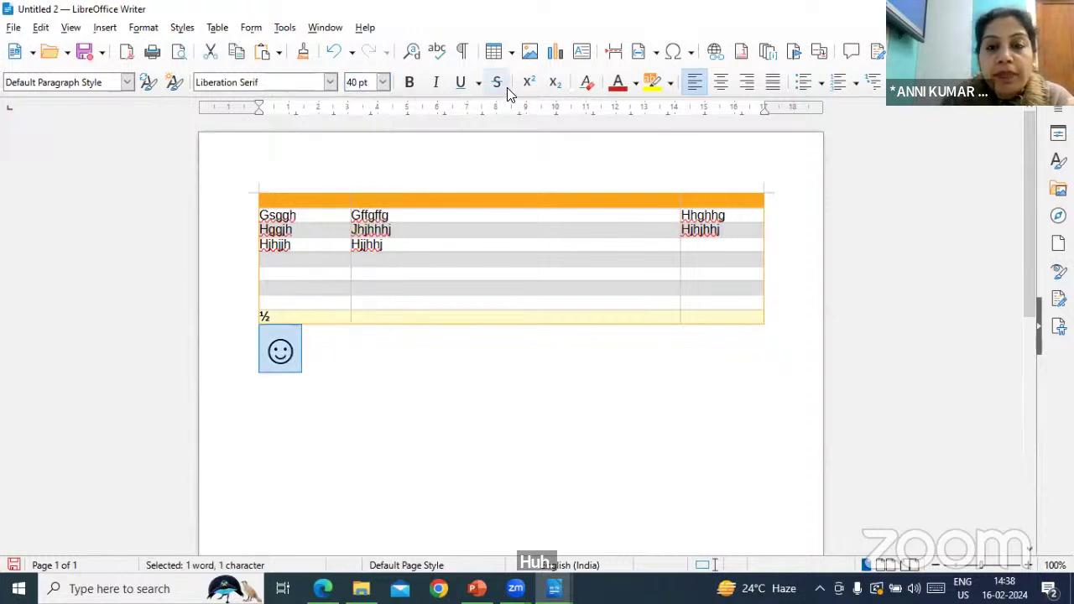
{"action": "left_click", "coordinate": [351, 361]}
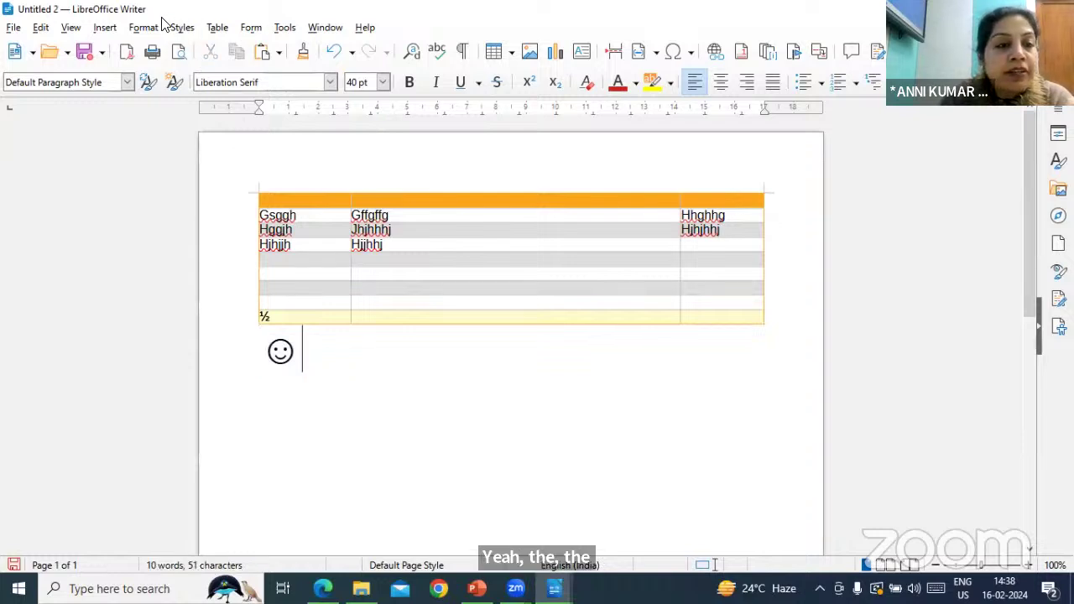
Insert the Female Sign special character after the smiling face.
{"action": "left_click", "coordinate": [105, 27]}
{"action": "left_click", "coordinate": [143, 358]}
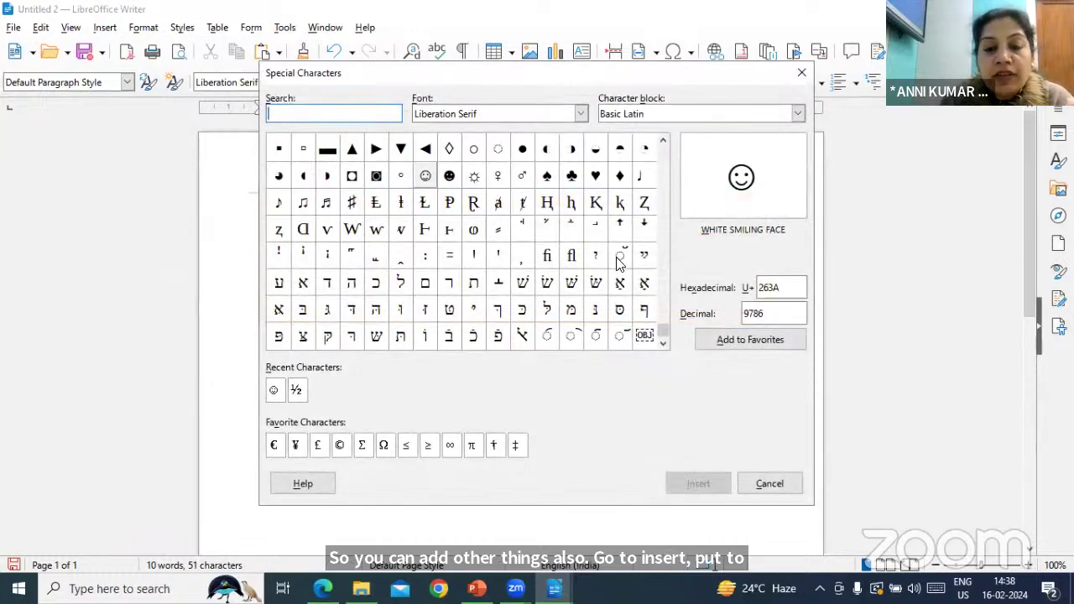
{"action": "scroll", "coordinate": [617, 264], "scroll_direction": "up", "scroll_amount": 2}
{"action": "scroll", "coordinate": [617, 262], "scroll_direction": "down", "scroll_amount": 2}
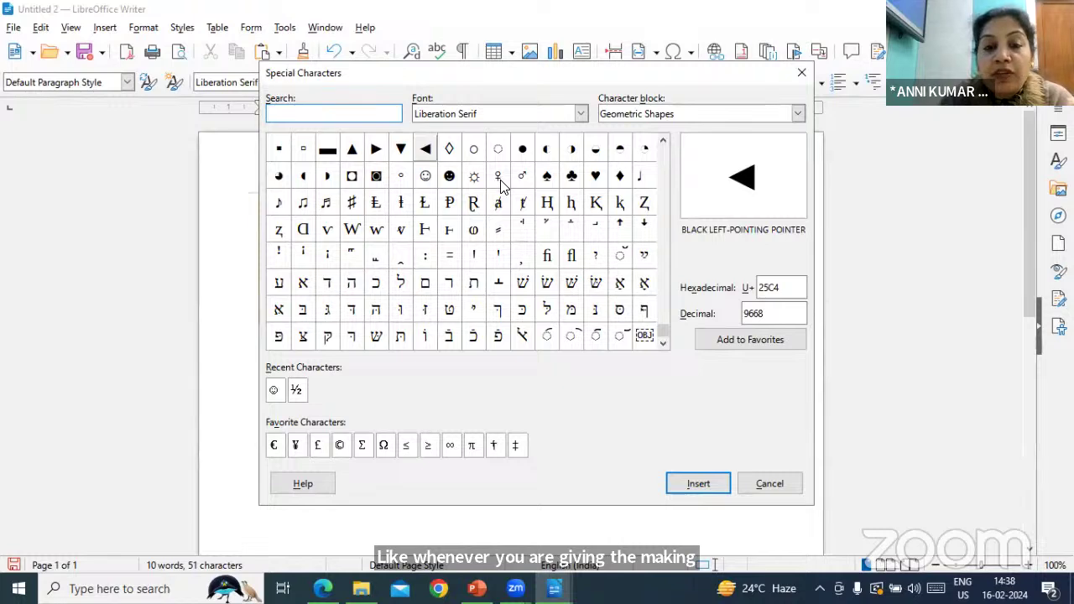
{"action": "left_click", "coordinate": [500, 180]}
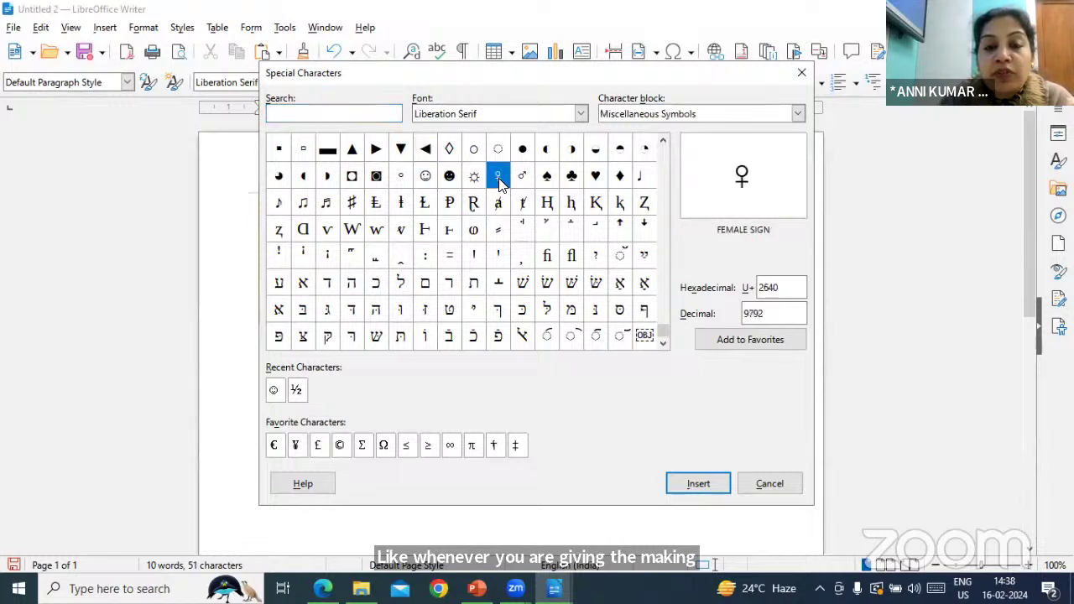
{"action": "left_click", "coordinate": [695, 484]}
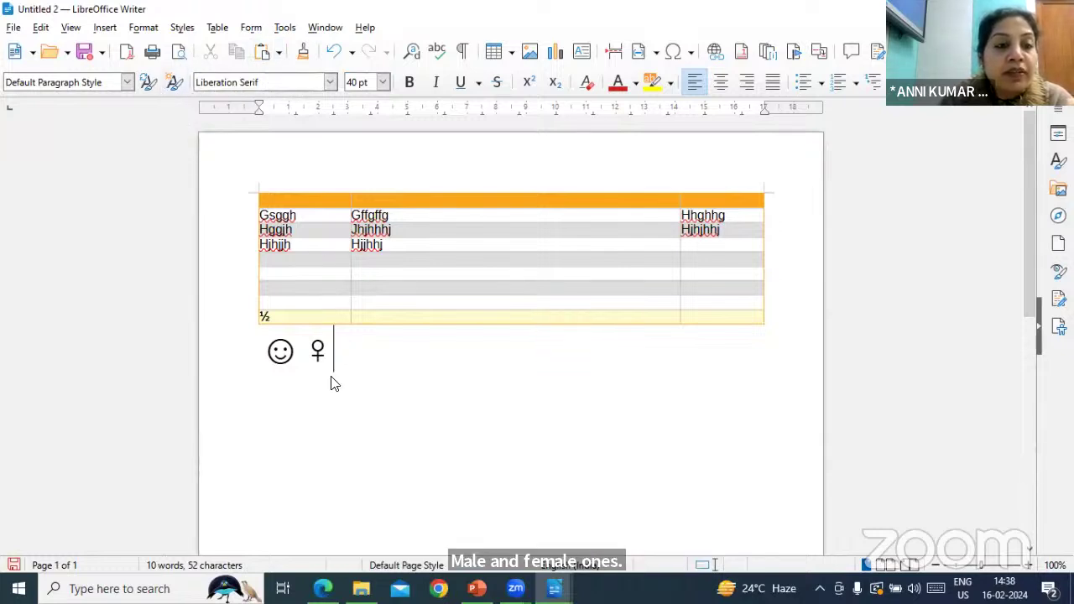
Insert the Male Sign special character after the female sign.
{"action": "left_click", "coordinate": [103, 28]}
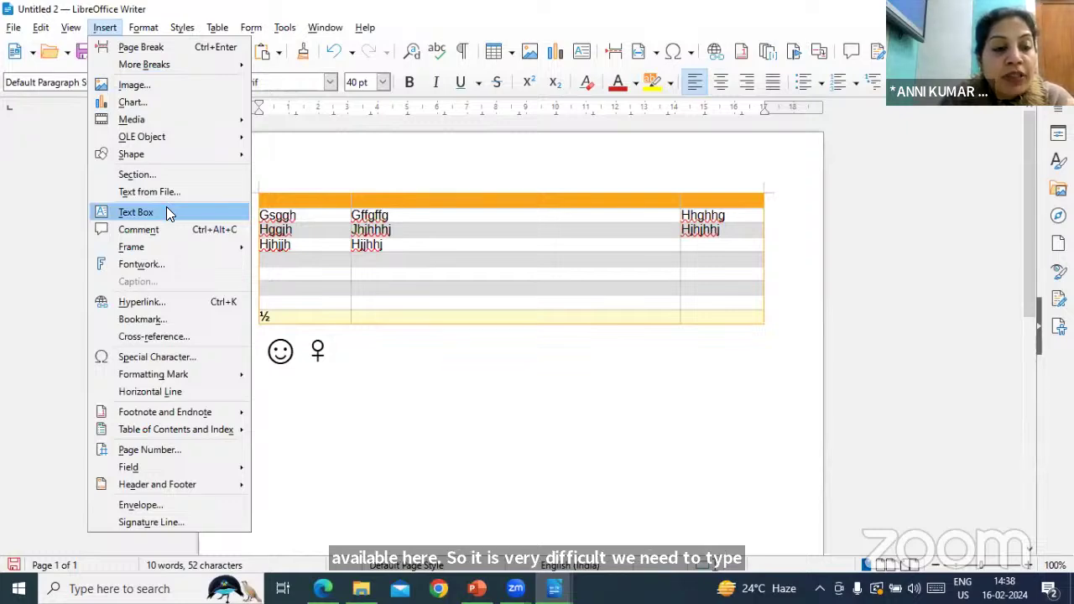
{"action": "left_click", "coordinate": [163, 355]}
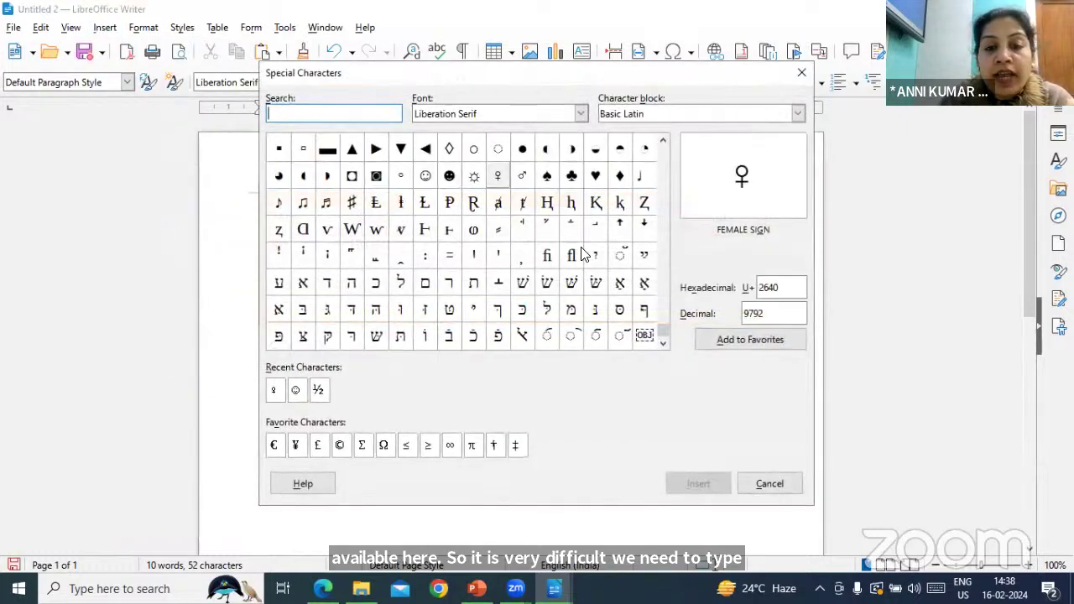
{"action": "left_click", "coordinate": [522, 175]}
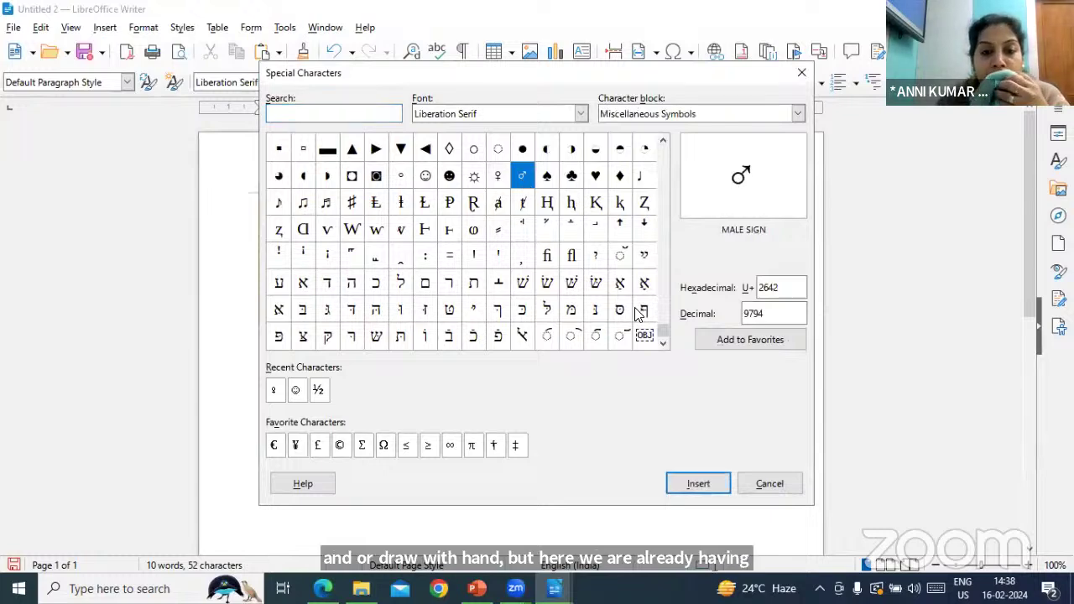
{"action": "left_click", "coordinate": [698, 482]}
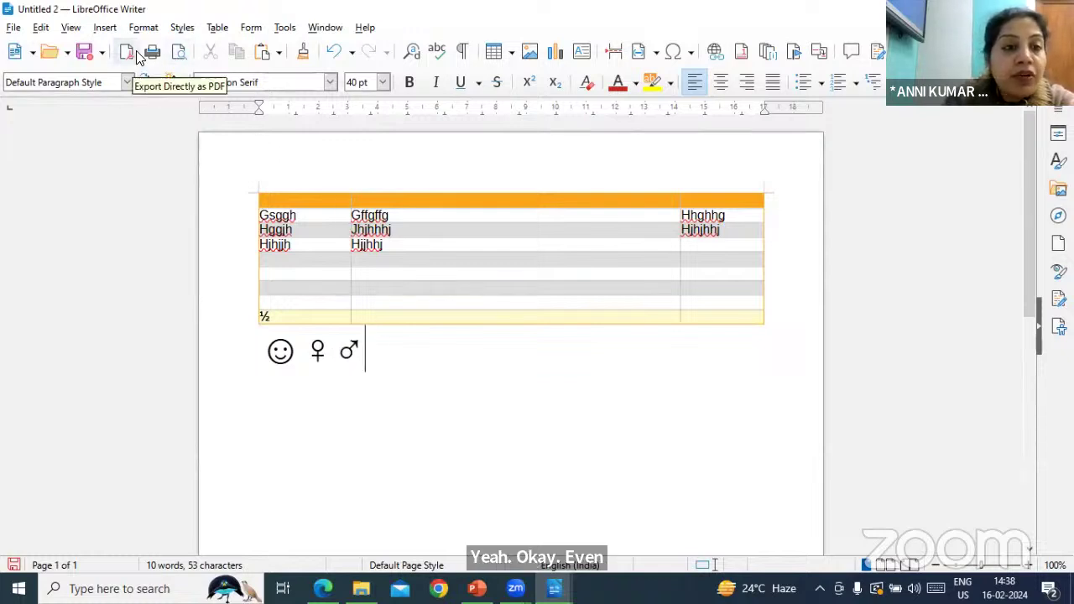
Insert the White Sun with Rays special character after the male sign.
{"action": "left_click", "coordinate": [107, 28]}
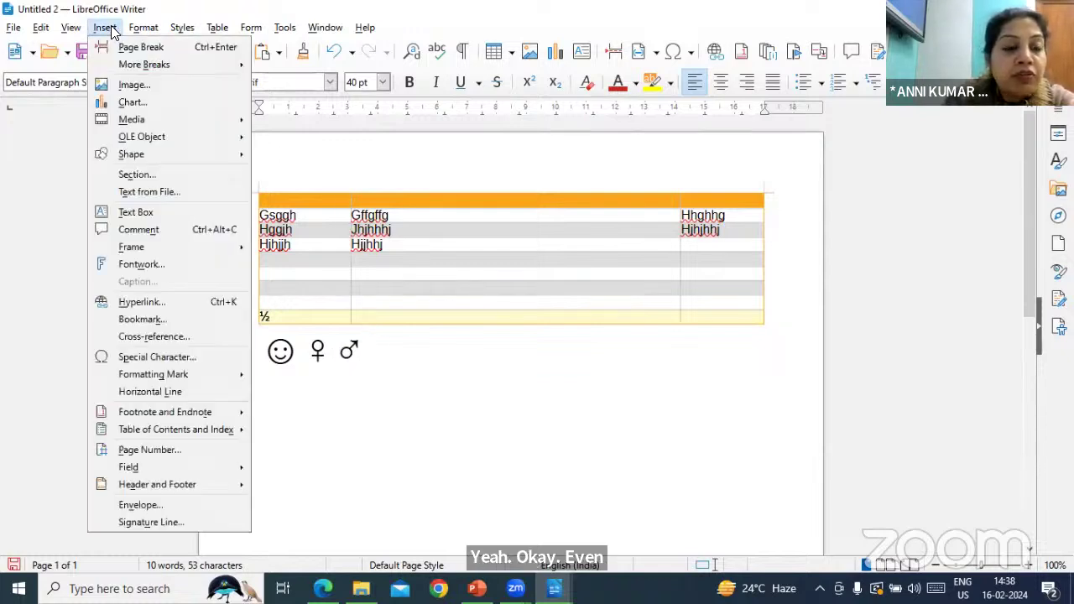
{"action": "left_click", "coordinate": [153, 358]}
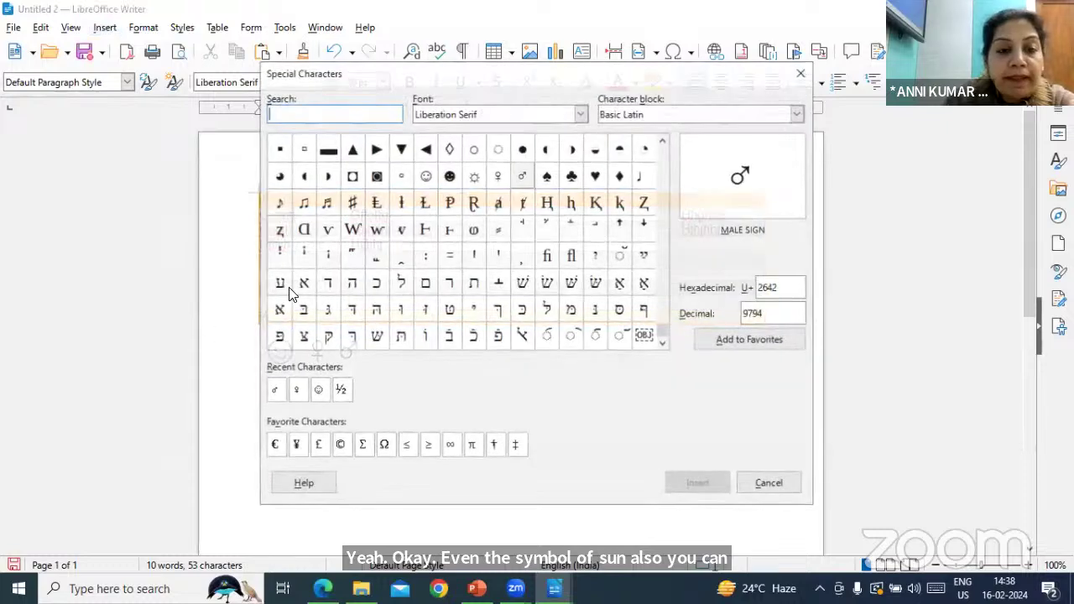
{"action": "left_click", "coordinate": [474, 176]}
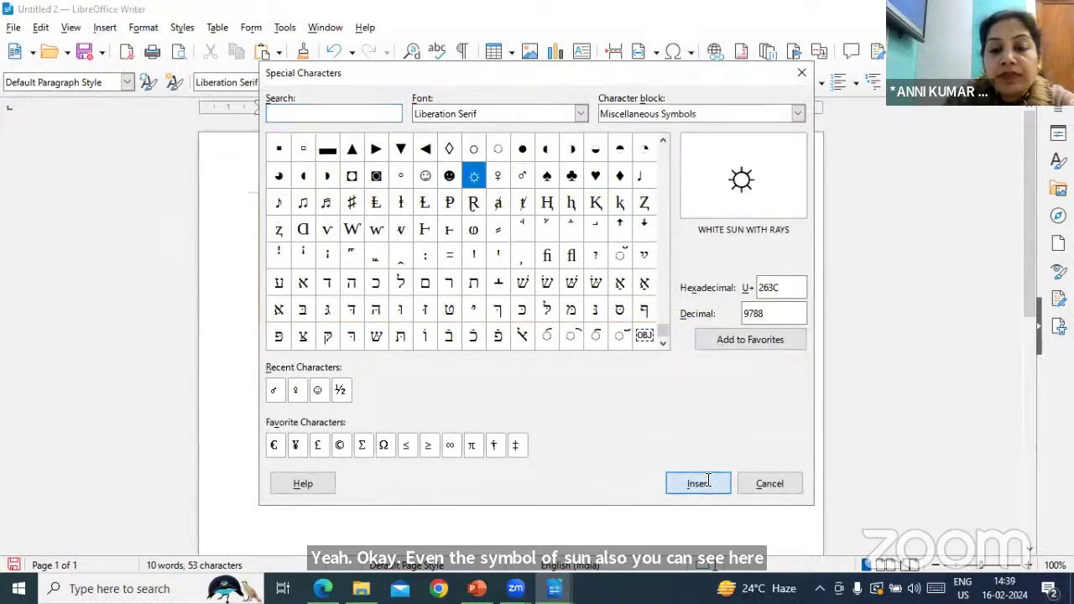
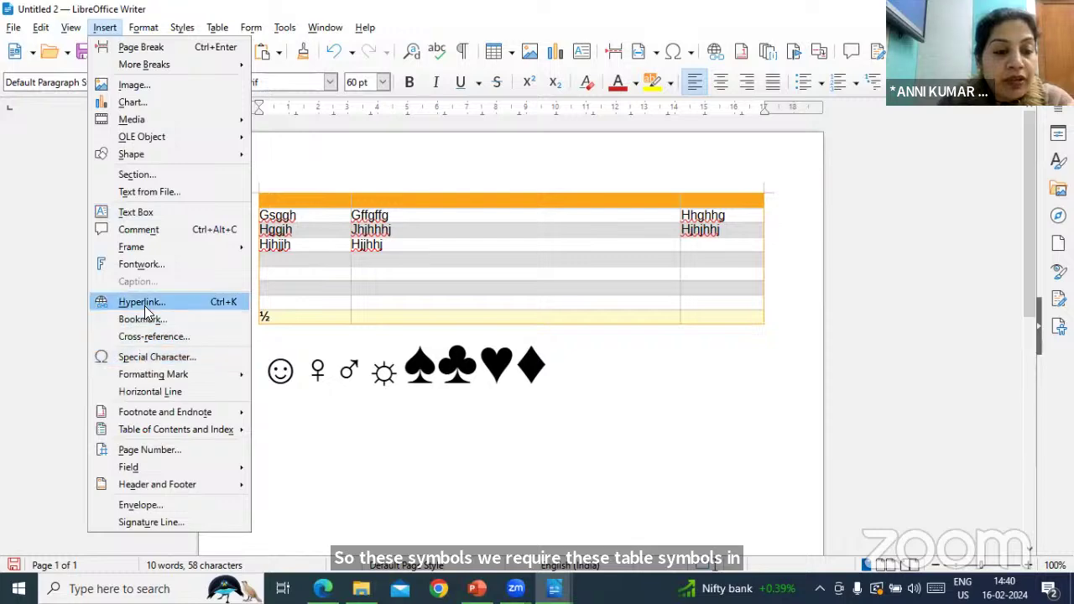
Insert the Circle With All But Upper Left Quadrant Black character after the diamond suit symbol and select it.
{"action": "left_click", "coordinate": [152, 357]}
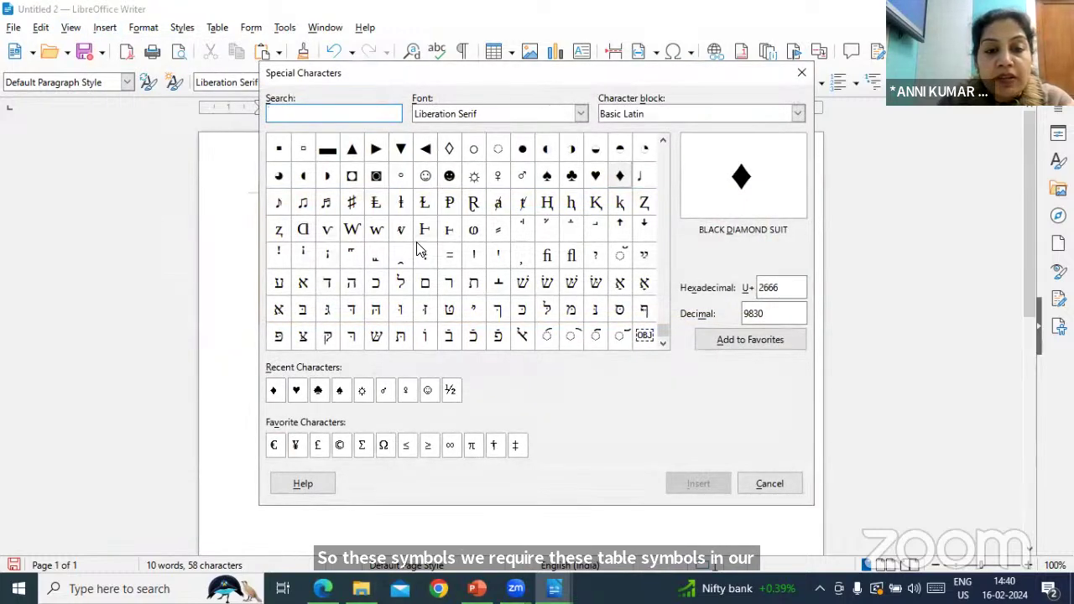
{"action": "left_click", "coordinate": [280, 176]}
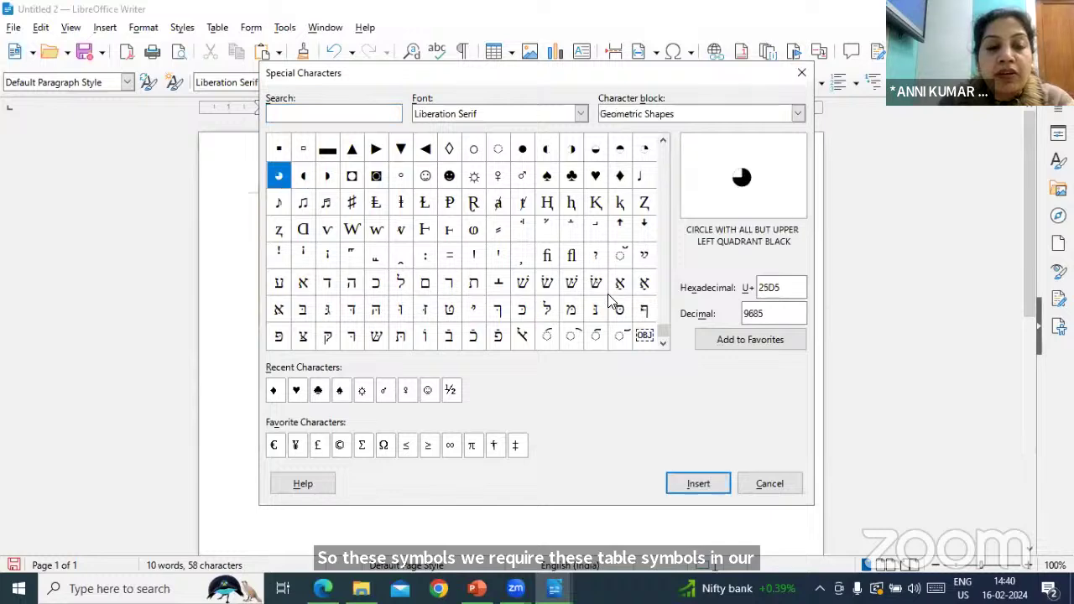
{"action": "left_click", "coordinate": [702, 481]}
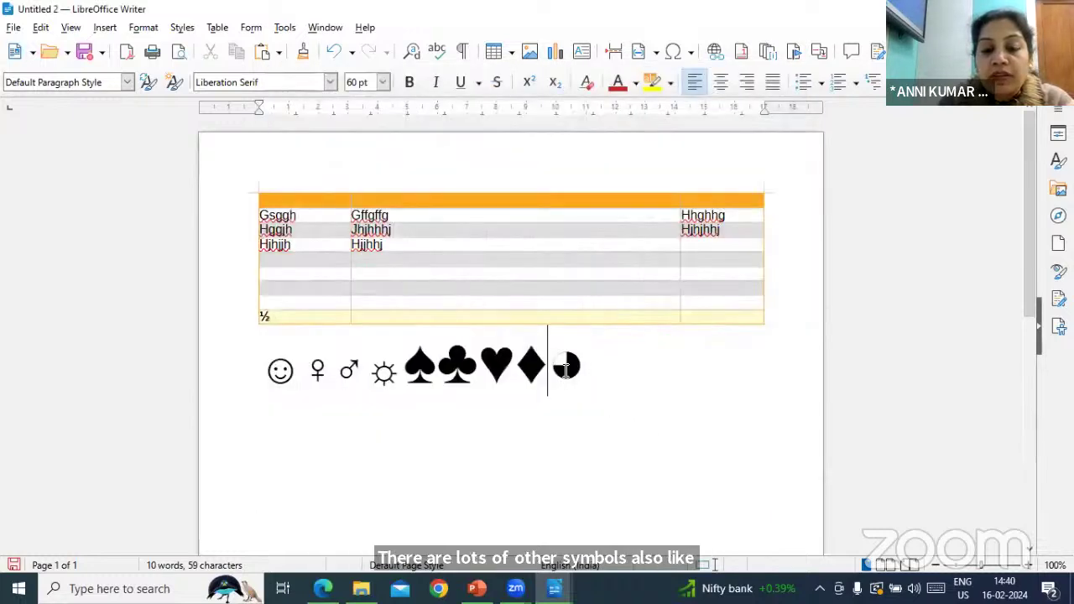
{"action": "left_click_drag", "start_coordinate": [555, 373], "coordinate": [582, 374]}
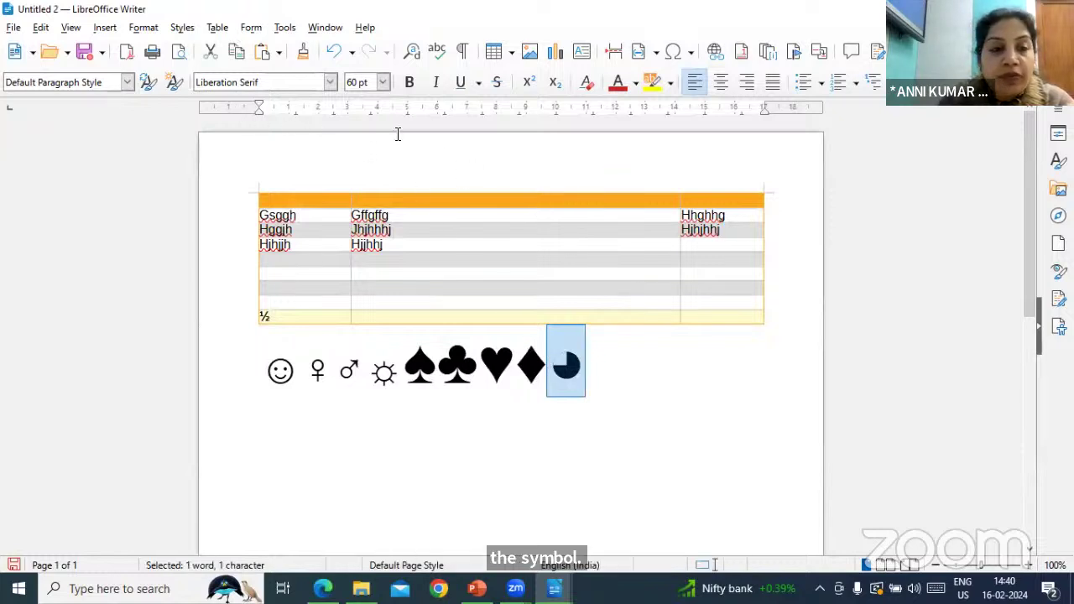
Set the font size of the selected three-quarter black circle symbol to 72 pt.
{"action": "left_click", "coordinate": [383, 81]}
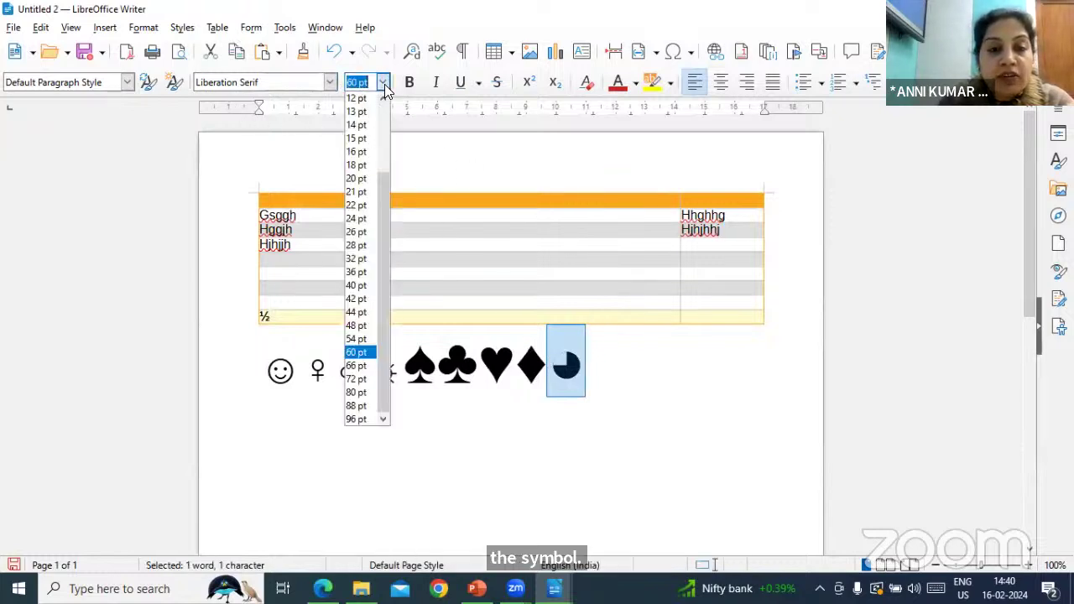
{"action": "left_click", "coordinate": [361, 379]}
{"action": "left_click", "coordinate": [633, 420]}
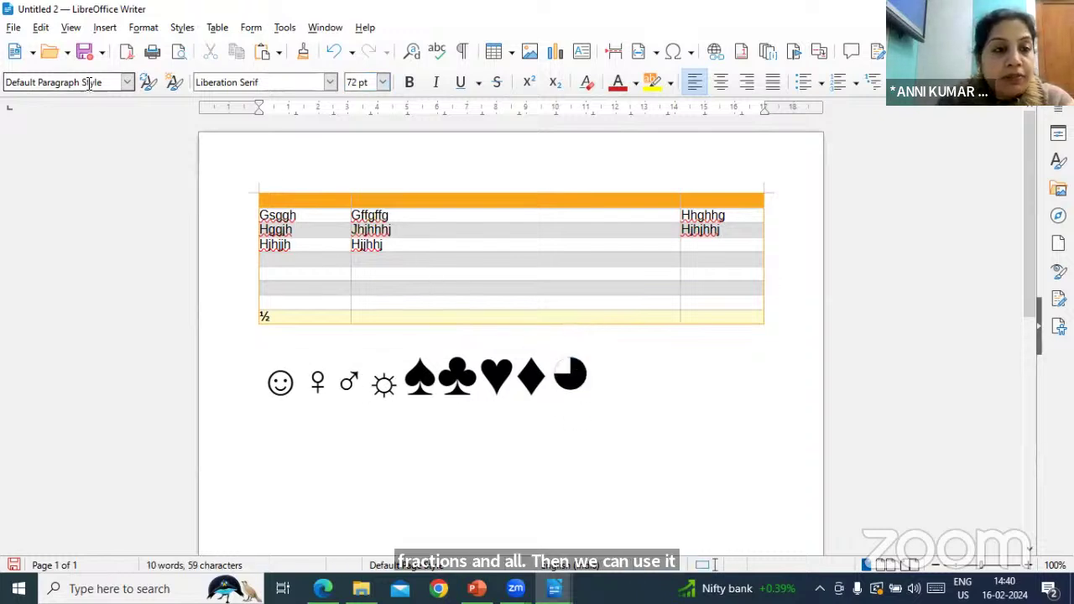
Browse the Liberation Serif special characters for further symbols, letters and signs, and close the dialog without inserting any.
{"action": "left_click", "coordinate": [105, 27]}
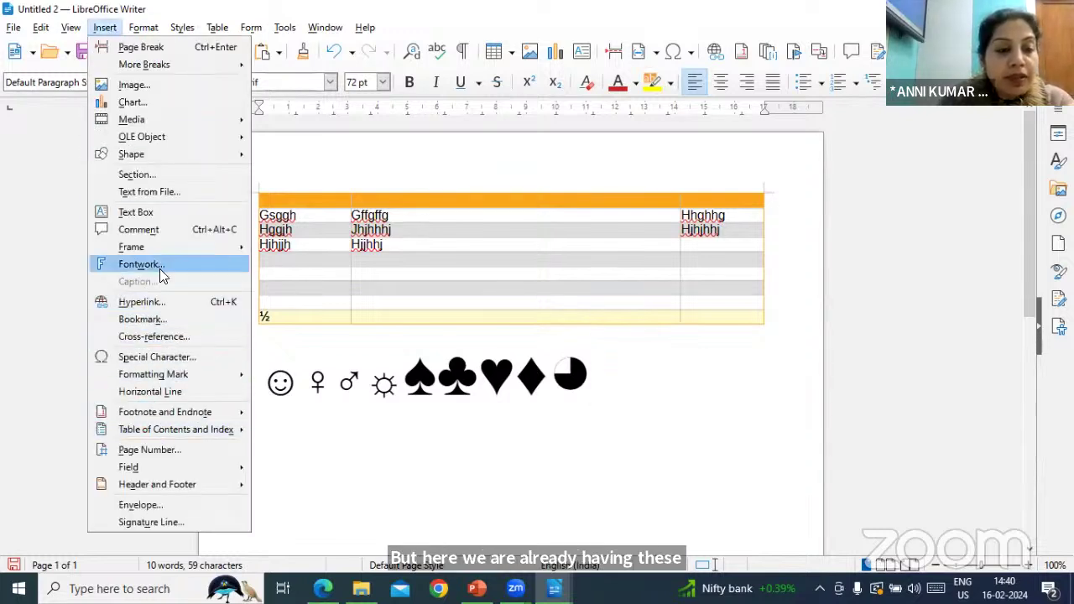
{"action": "left_click", "coordinate": [210, 356]}
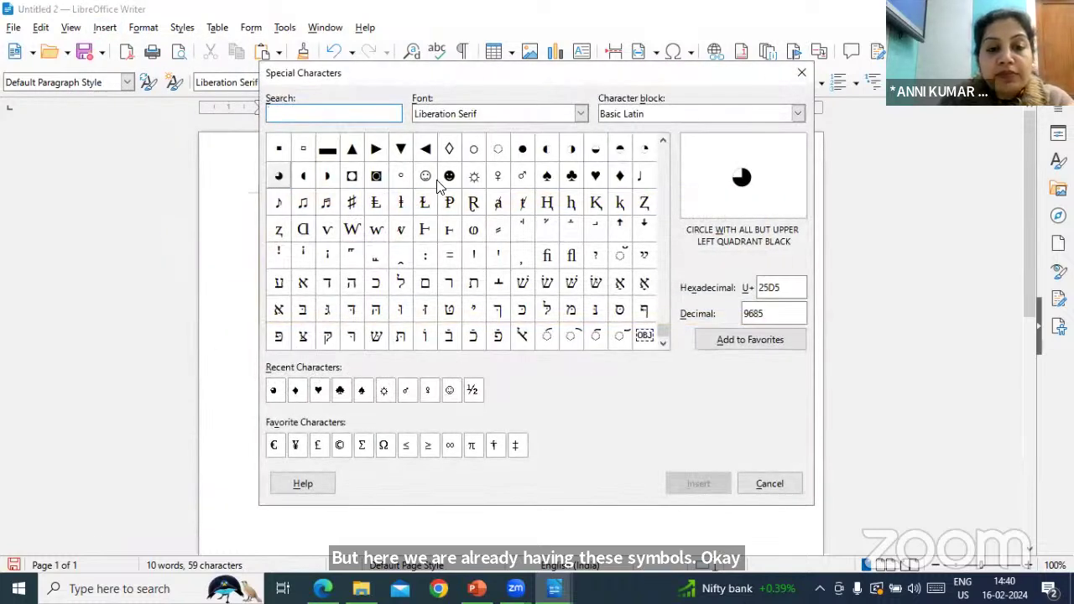
{"action": "scroll", "coordinate": [557, 229], "scroll_direction": "up", "scroll_amount": 2}
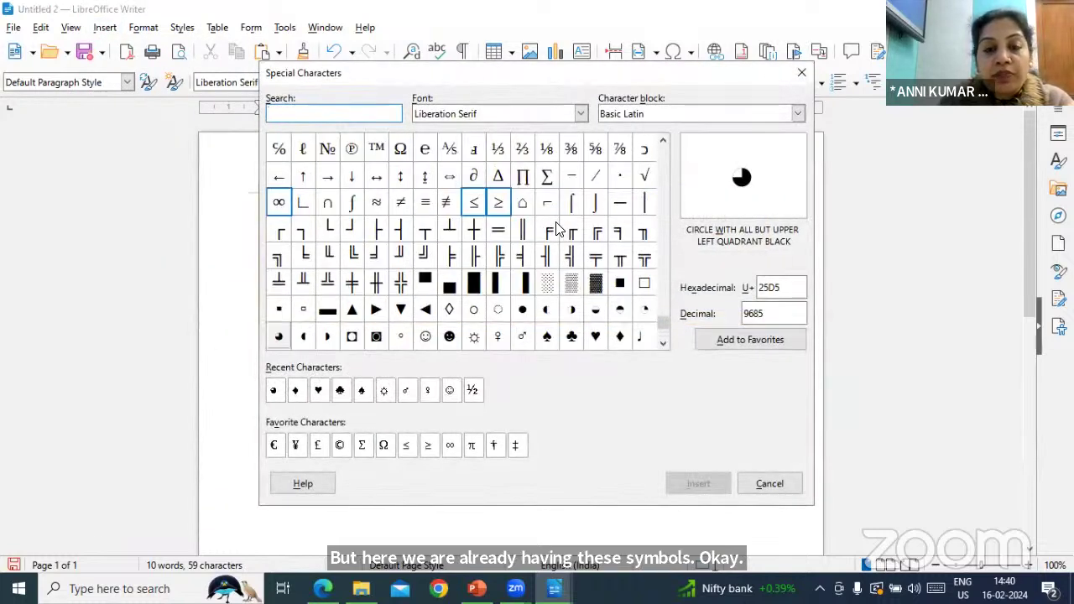
{"action": "scroll", "coordinate": [556, 229], "scroll_direction": "up", "scroll_amount": 2}
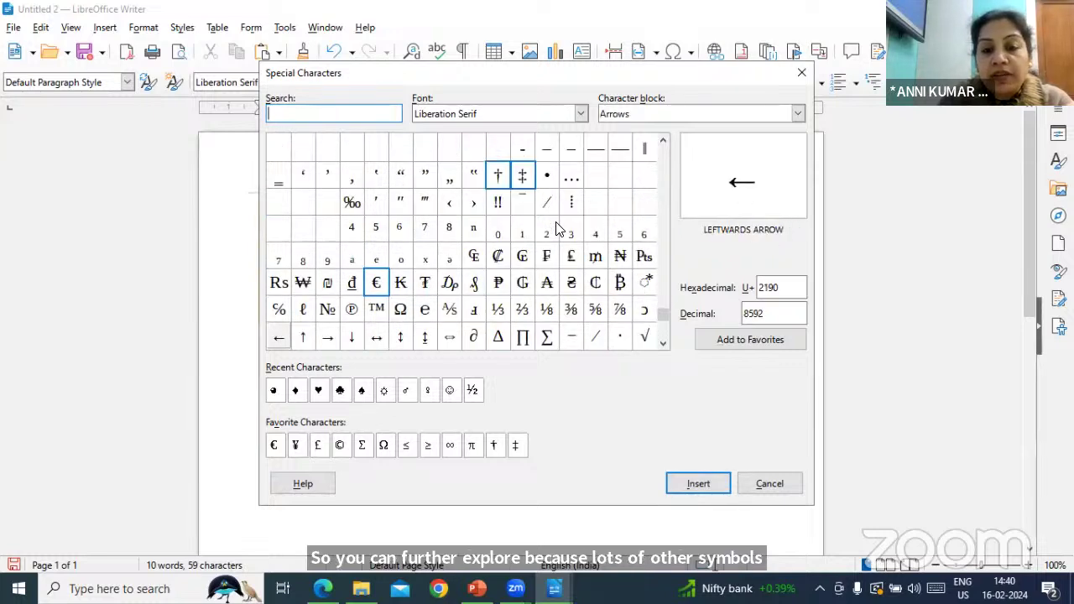
{"action": "scroll", "coordinate": [557, 229], "scroll_direction": "up", "scroll_amount": 2}
{"action": "scroll", "coordinate": [556, 229], "scroll_direction": "up", "scroll_amount": 3}
{"action": "scroll", "coordinate": [556, 229], "scroll_direction": "down", "scroll_amount": 5}
{"action": "scroll", "coordinate": [556, 229], "scroll_direction": "down", "scroll_amount": 8}
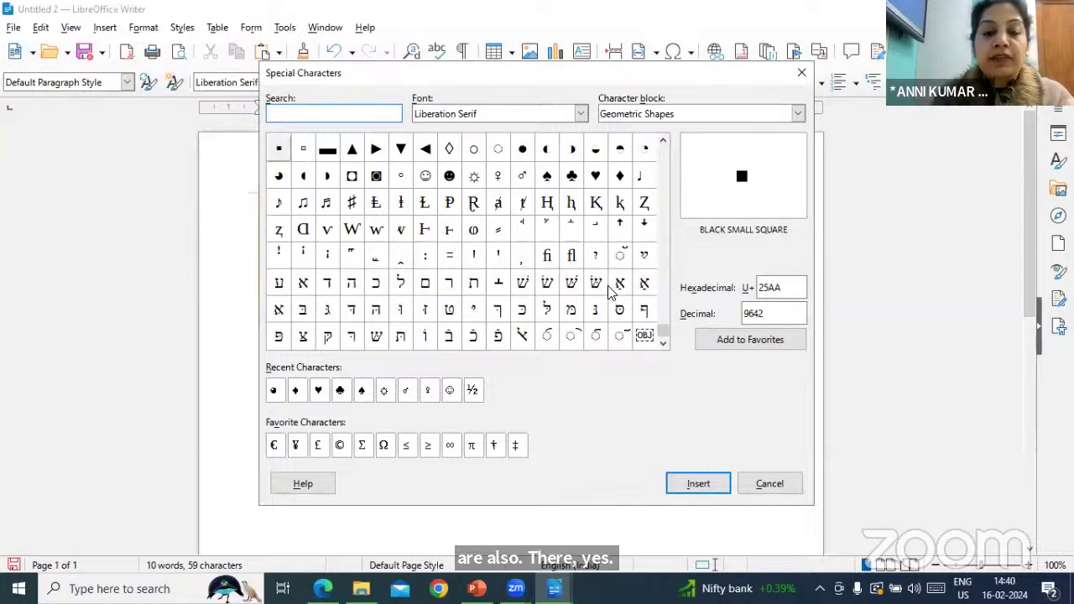
{"action": "scroll", "coordinate": [609, 291], "scroll_direction": "up", "scroll_amount": 10}
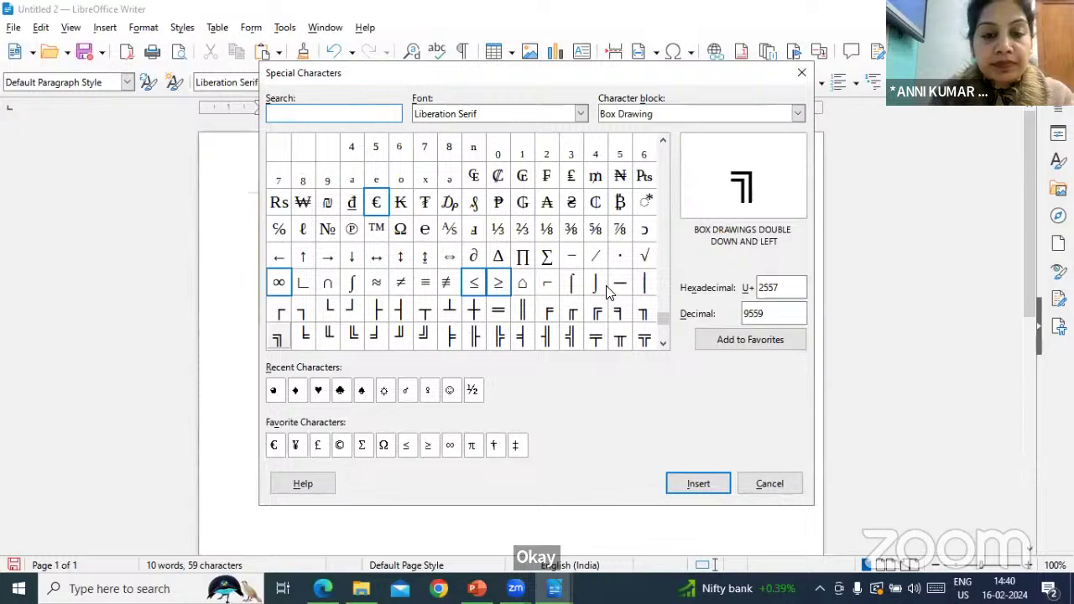
{"action": "scroll", "coordinate": [609, 292], "scroll_direction": "up", "scroll_amount": 15}
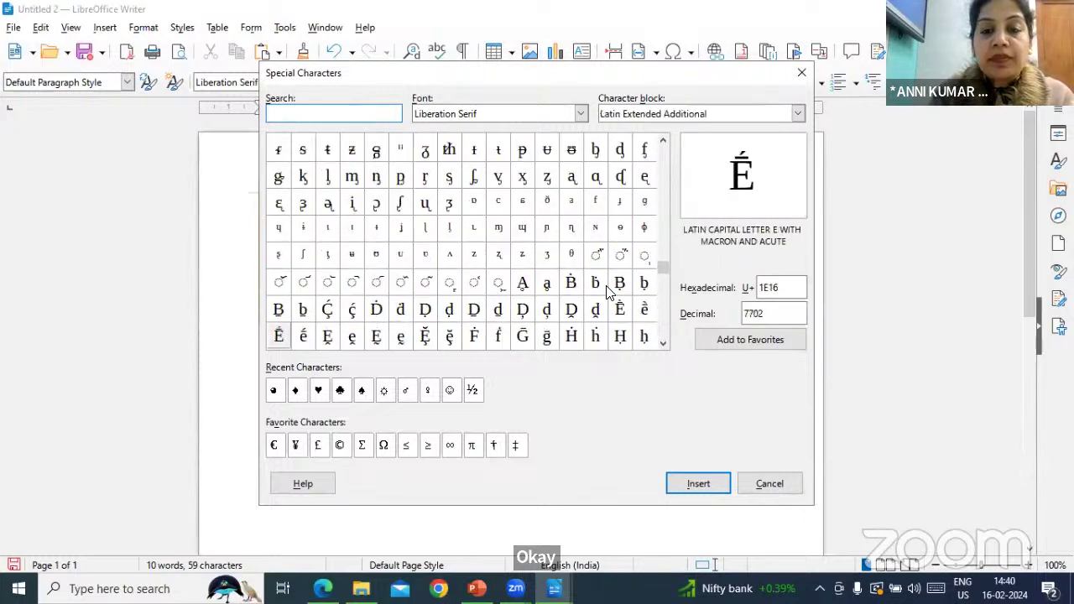
{"action": "scroll", "coordinate": [609, 291], "scroll_direction": "up", "scroll_amount": 10}
{"action": "scroll", "coordinate": [609, 291], "scroll_direction": "up", "scroll_amount": 8}
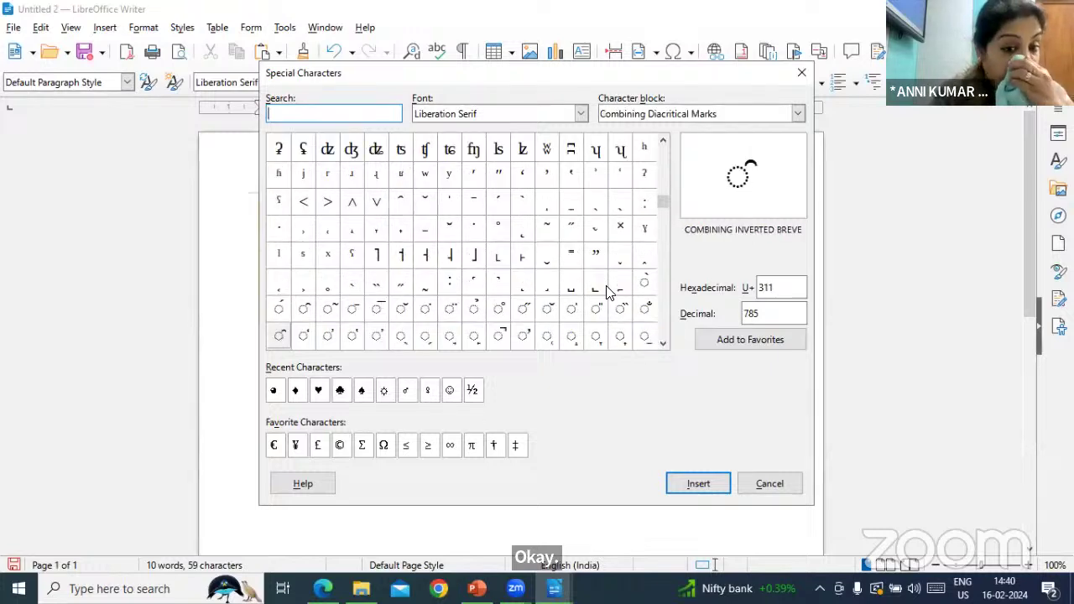
{"action": "scroll", "coordinate": [609, 291], "scroll_direction": "up", "scroll_amount": 2}
{"action": "scroll", "coordinate": [607, 288], "scroll_direction": "down", "scroll_amount": 2}
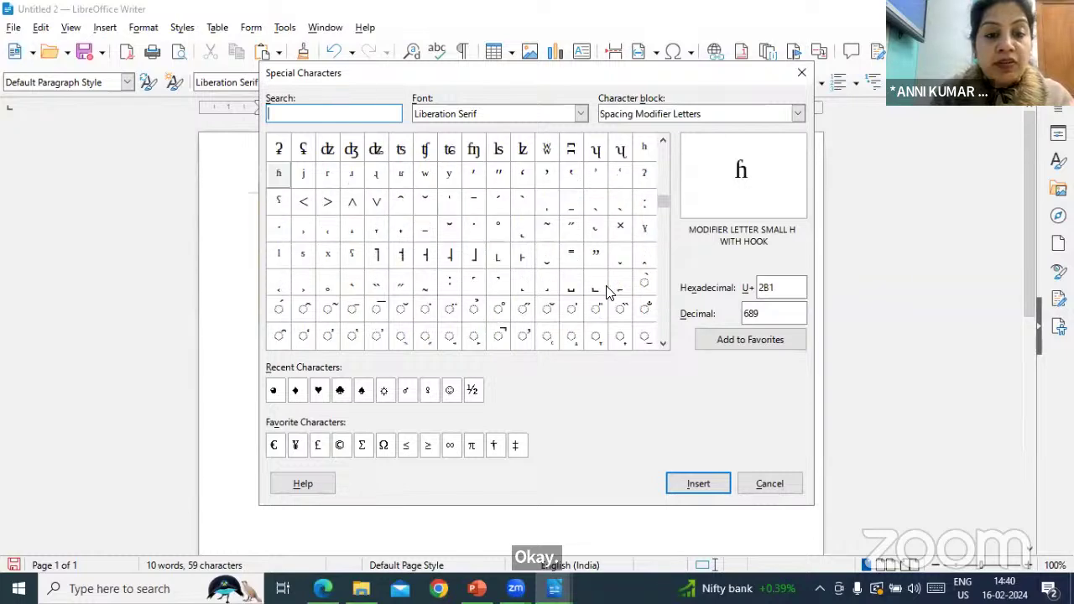
{"action": "scroll", "coordinate": [457, 304], "scroll_direction": "up", "scroll_amount": 3}
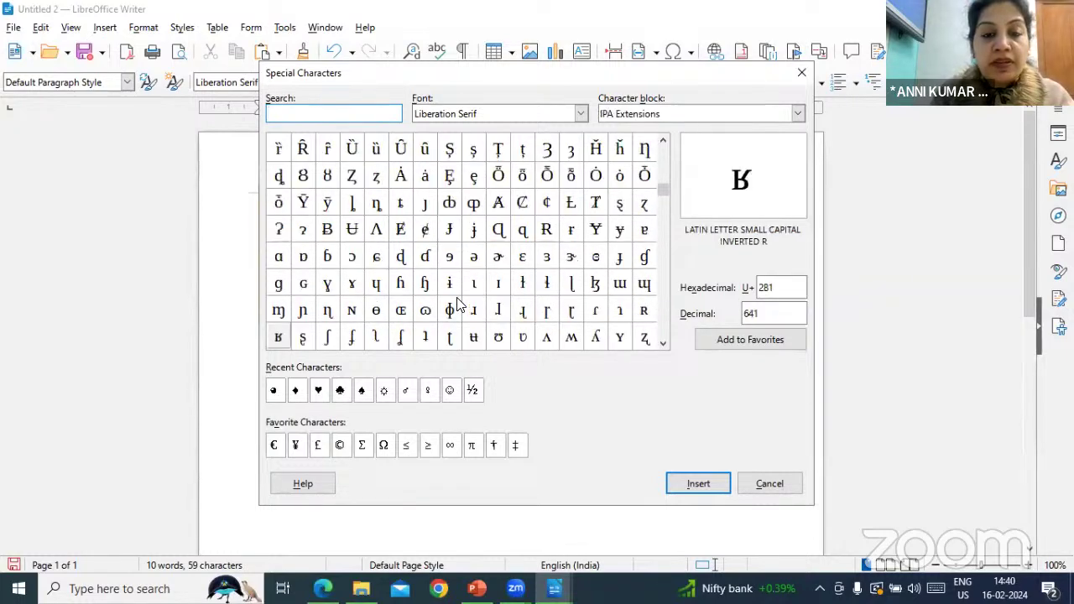
{"action": "scroll", "coordinate": [457, 304], "scroll_direction": "up", "scroll_amount": 8}
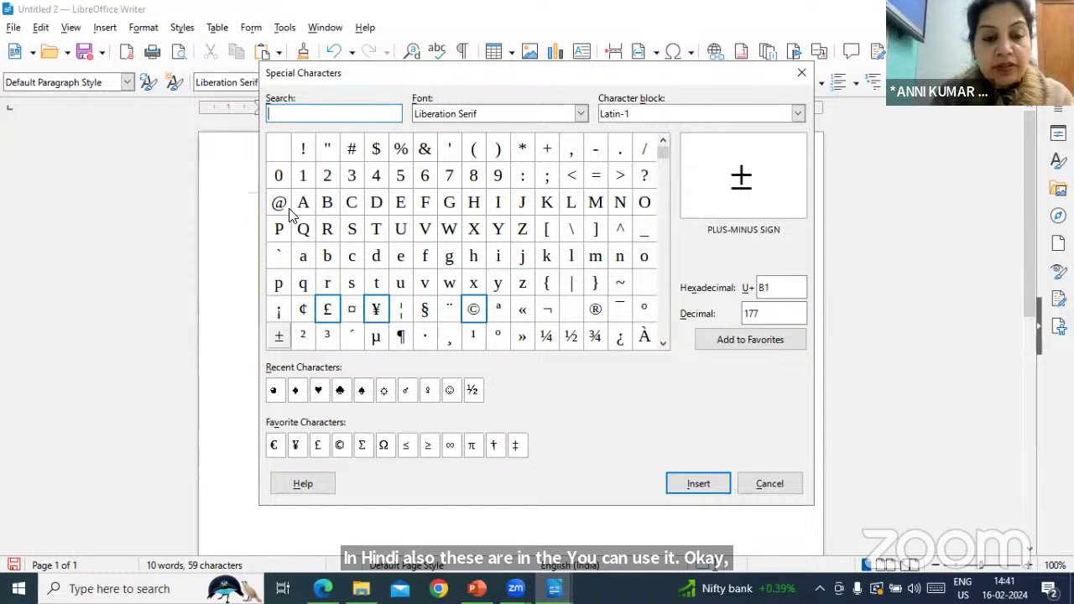
{"action": "left_click", "coordinate": [770, 484]}
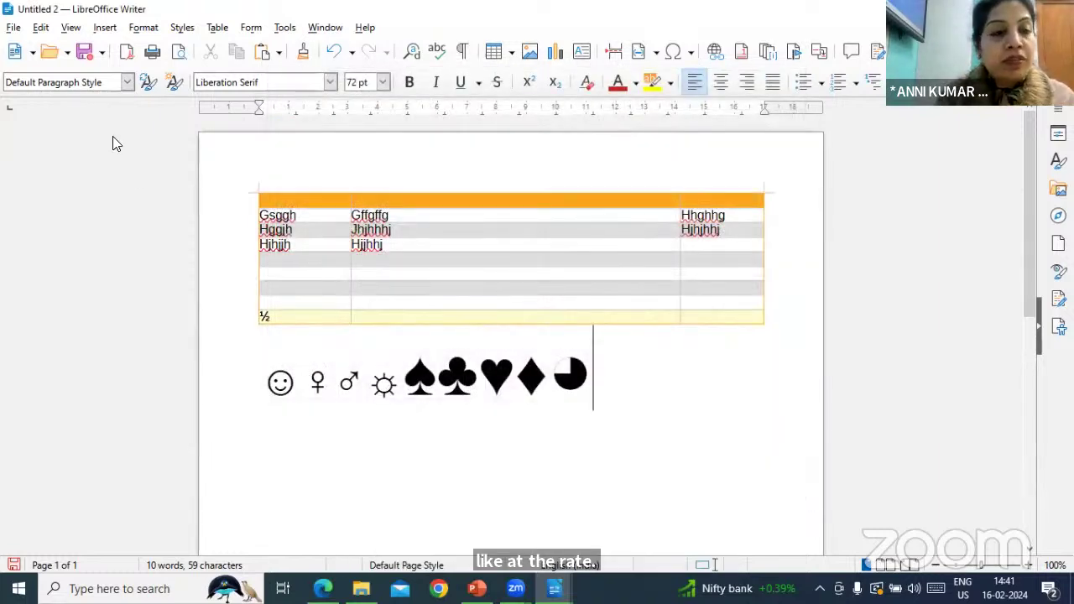
Draw a Horizontal Scroll banner about 15.7 × 6 cm below the row of symbols and add a text box to it.
{"action": "left_click", "coordinate": [105, 29]}
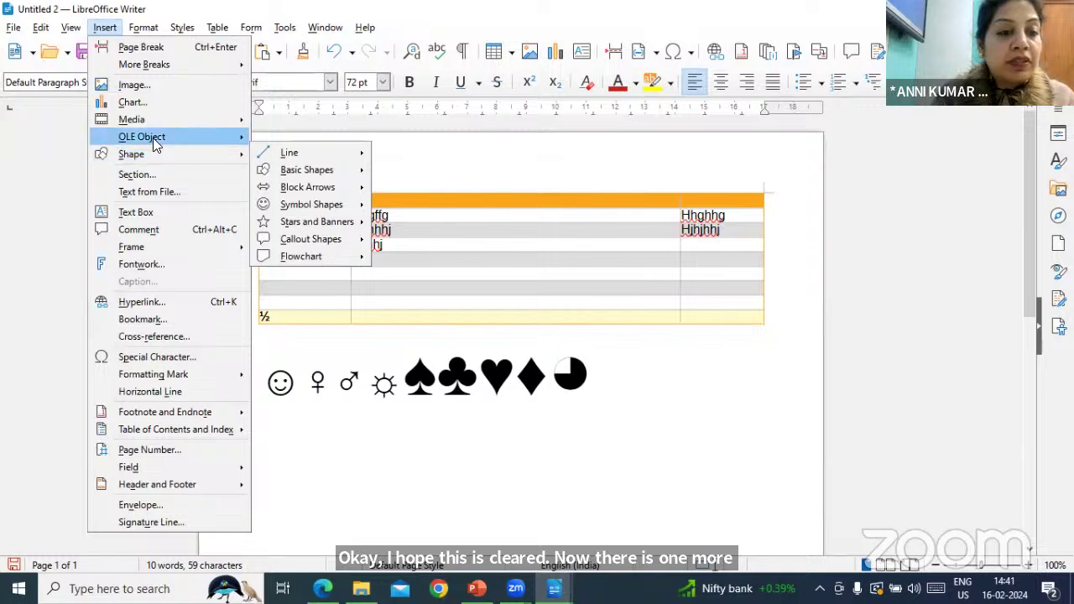
{"action": "mouse_move", "coordinate": [157, 142]}
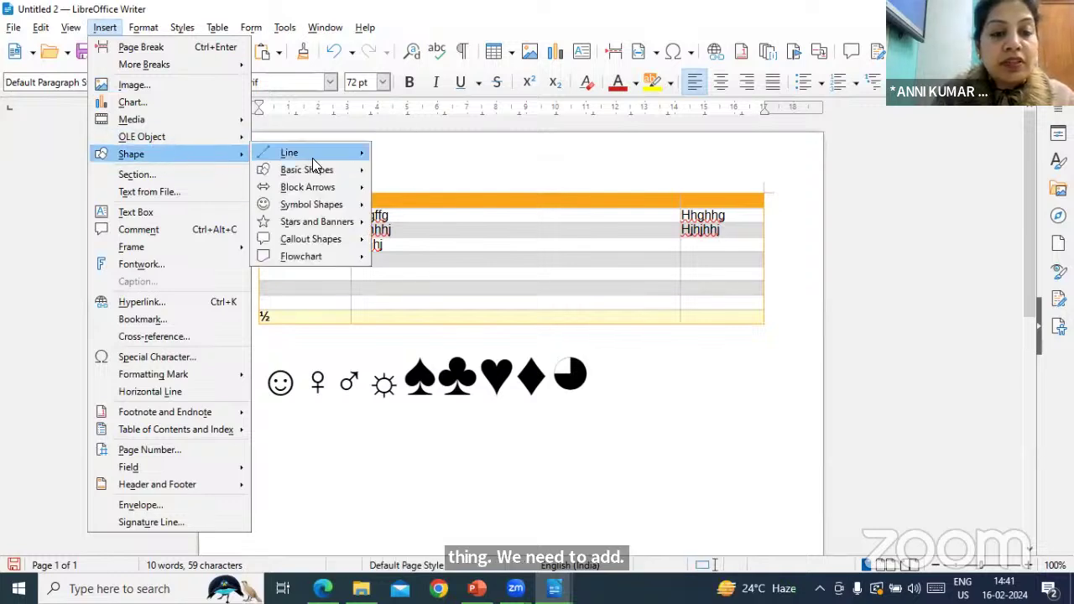
{"action": "mouse_move", "coordinate": [325, 227]}
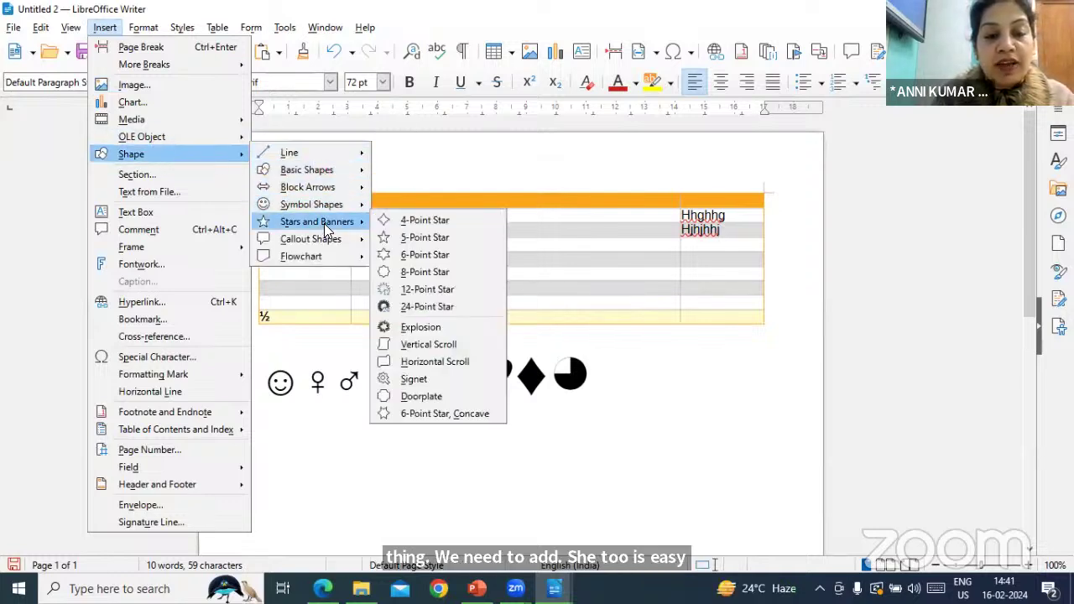
{"action": "left_click", "coordinate": [458, 361]}
{"action": "scroll", "coordinate": [468, 383], "scroll_direction": "down", "scroll_amount": 5}
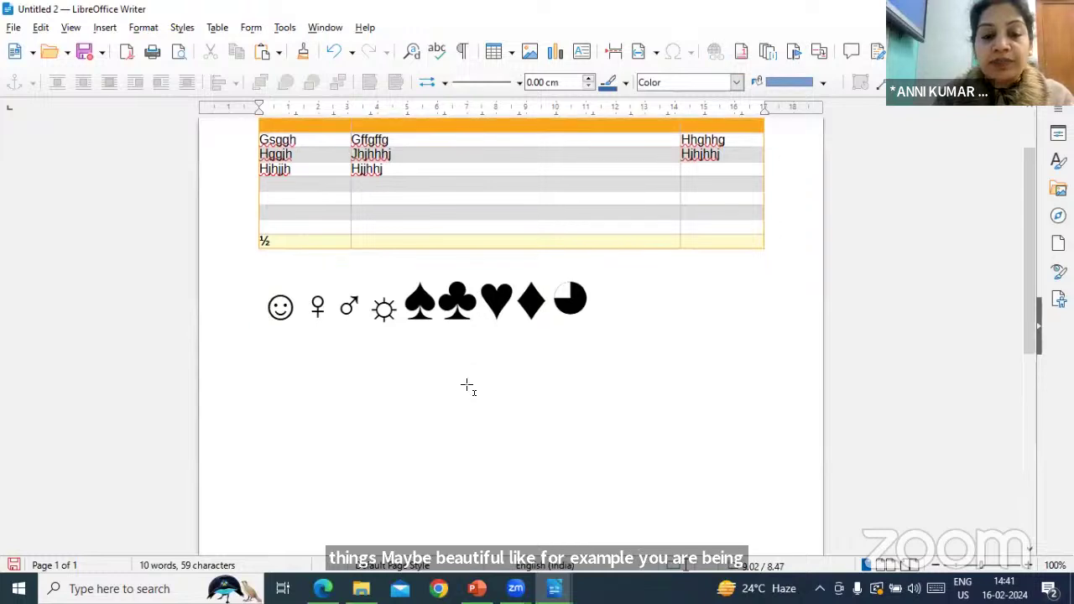
{"action": "left_click_drag", "start_coordinate": [278, 254], "coordinate": [375, 361]}
{"action": "left_click_drag", "start_coordinate": [460, 403], "coordinate": [745, 431]}
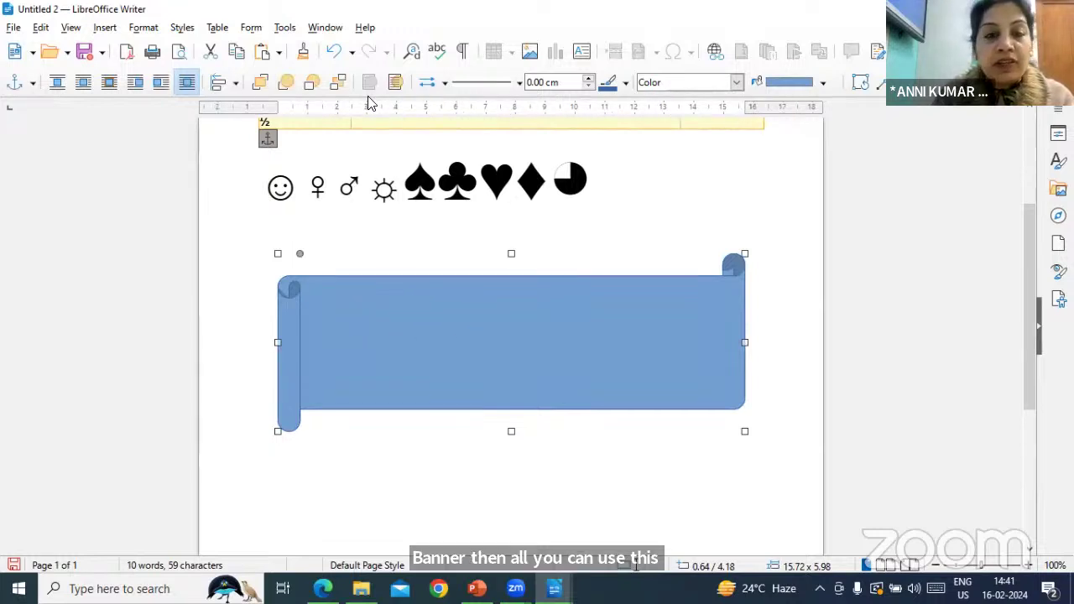
{"action": "right_click", "coordinate": [392, 353]}
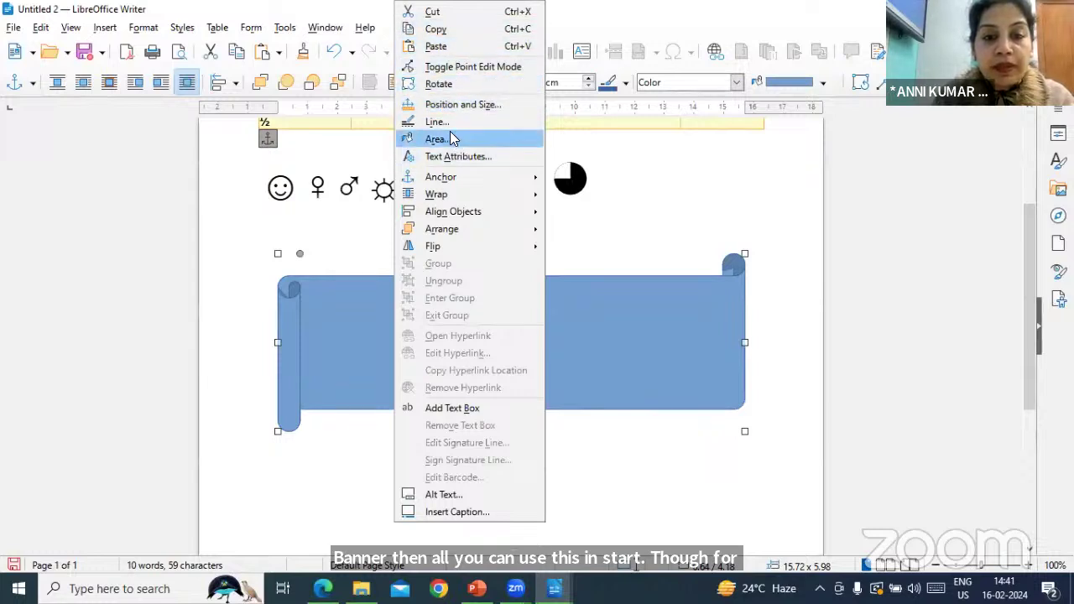
{"action": "left_click", "coordinate": [451, 408]}
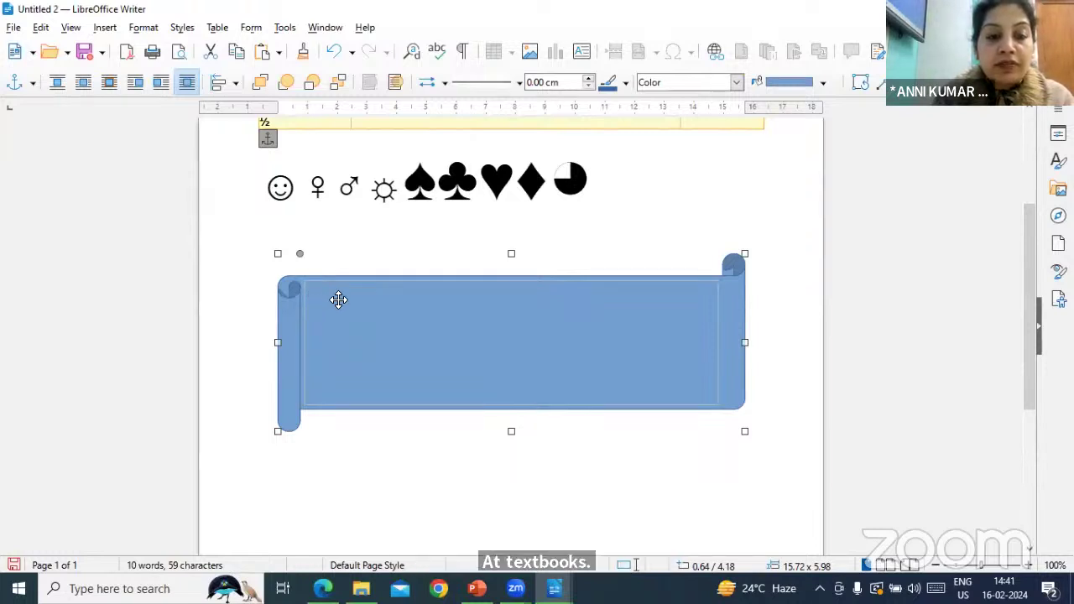
{"action": "mouse_move", "coordinate": [594, 417]}
{"action": "left_mouse_down"}
{"action": "mouse_move", "coordinate": [646, 468]}
{"action": "mouse_move", "coordinate": [719, 441]}
{"action": "left_mouse_up"}
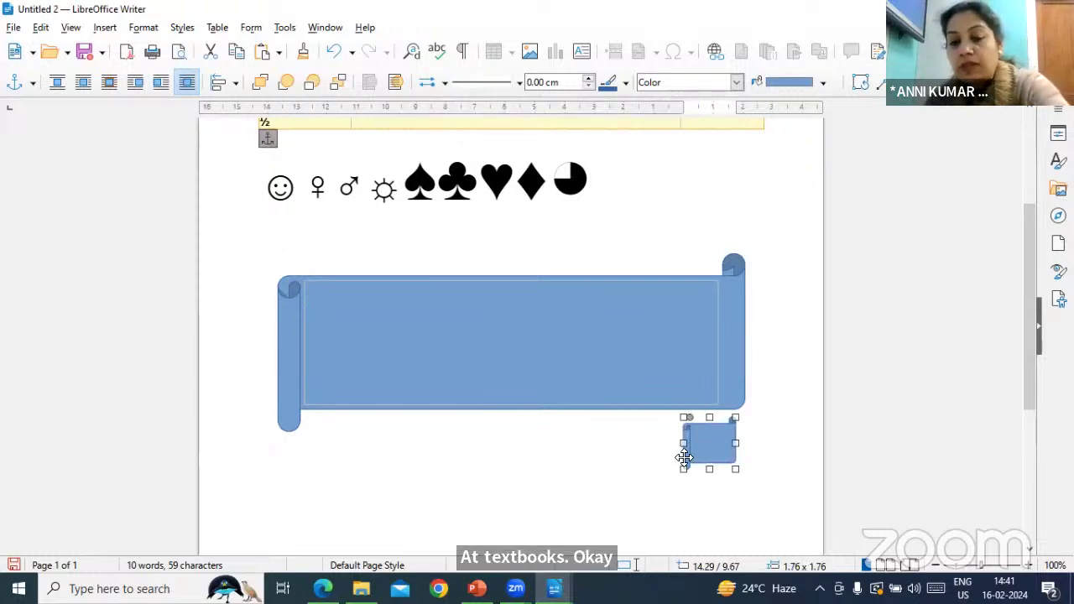
{"action": "key", "text": "Delete"}
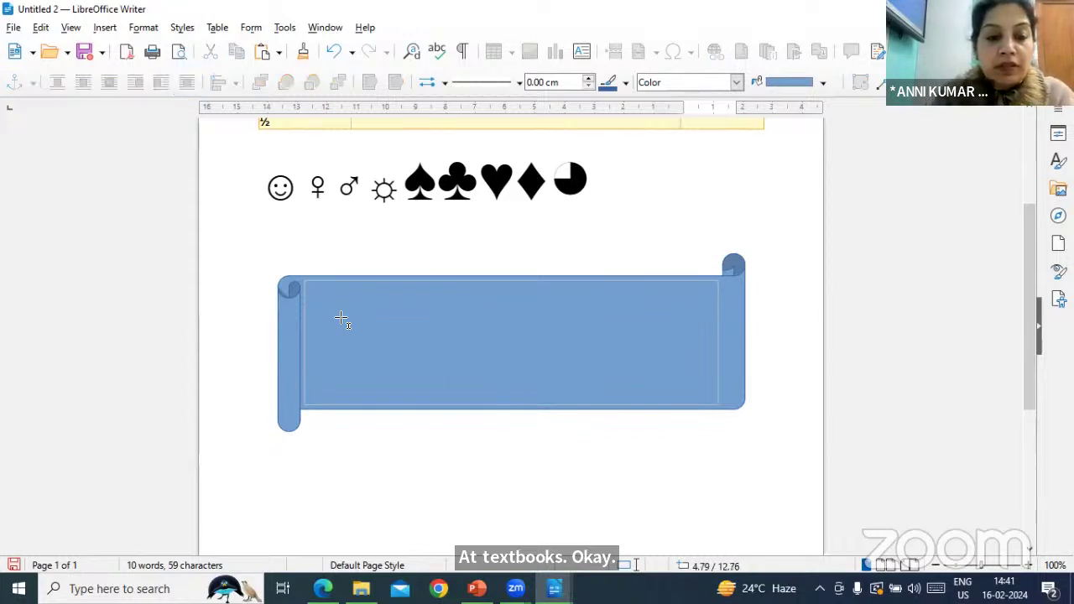
{"action": "left_click", "coordinate": [342, 319]}
{"action": "key", "text": "Delete"}
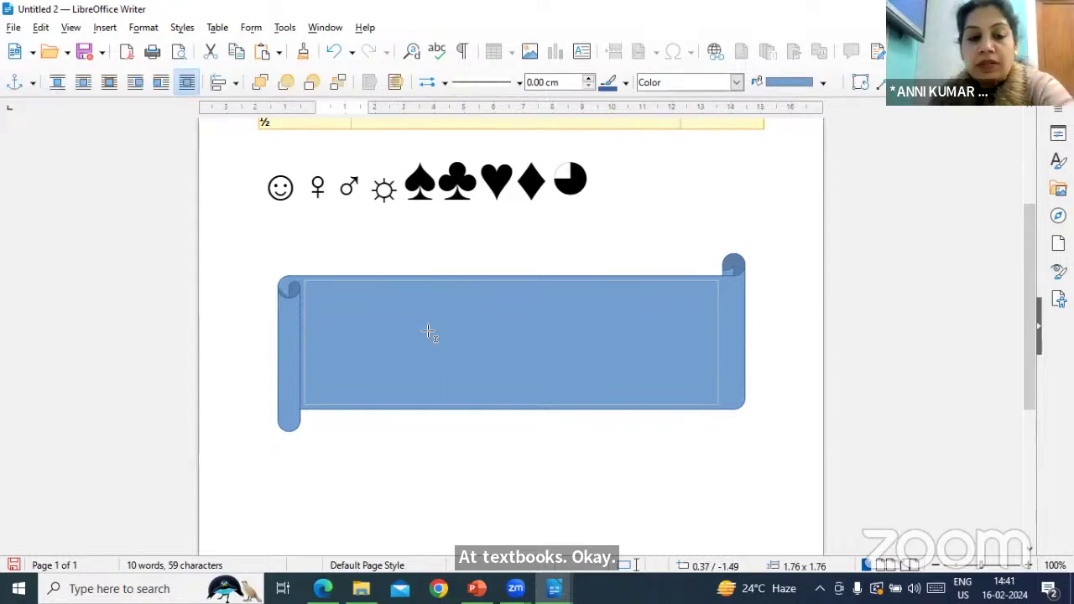
Draw a text box about 12.9 × 3.5 cm inside the scroll banner.
{"action": "left_click", "coordinate": [105, 31]}
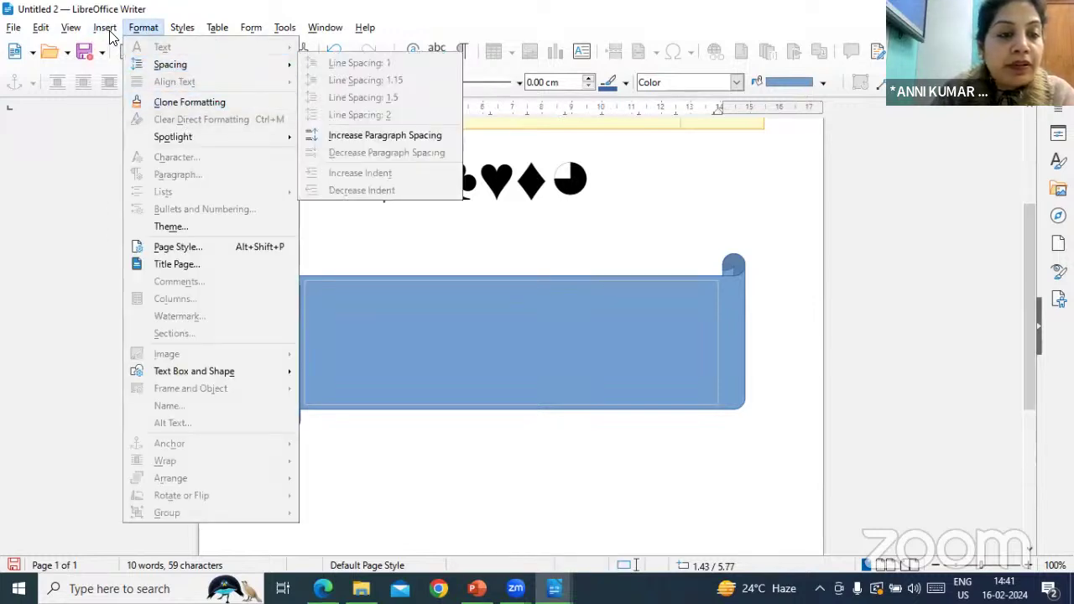
{"action": "mouse_move", "coordinate": [105, 28]}
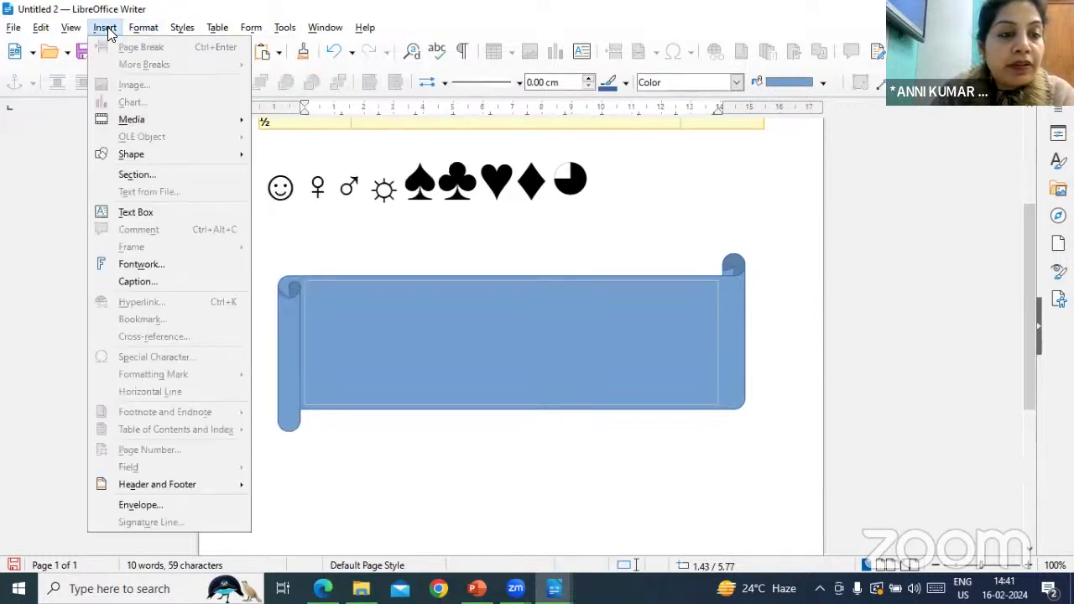
{"action": "left_click", "coordinate": [136, 213]}
{"action": "left_click_drag", "start_coordinate": [321, 296], "coordinate": [705, 401]}
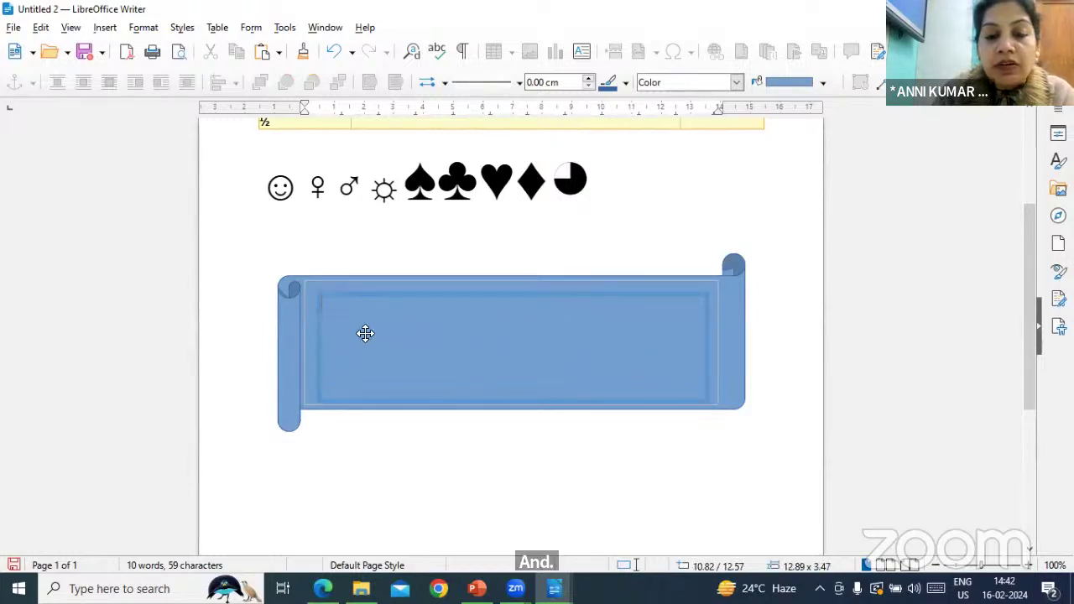
{"action": "type", "text": "dhdh"}
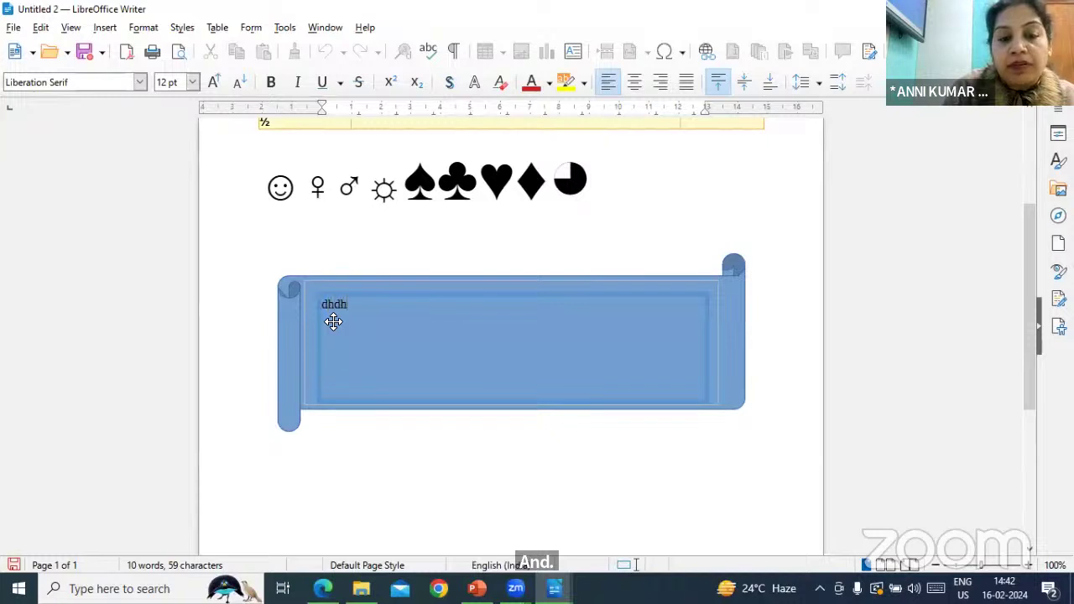
{"action": "key", "text": "BackSpace"}
{"action": "key", "text": "BackSpace"}
{"action": "key", "text": "BackSpace"}
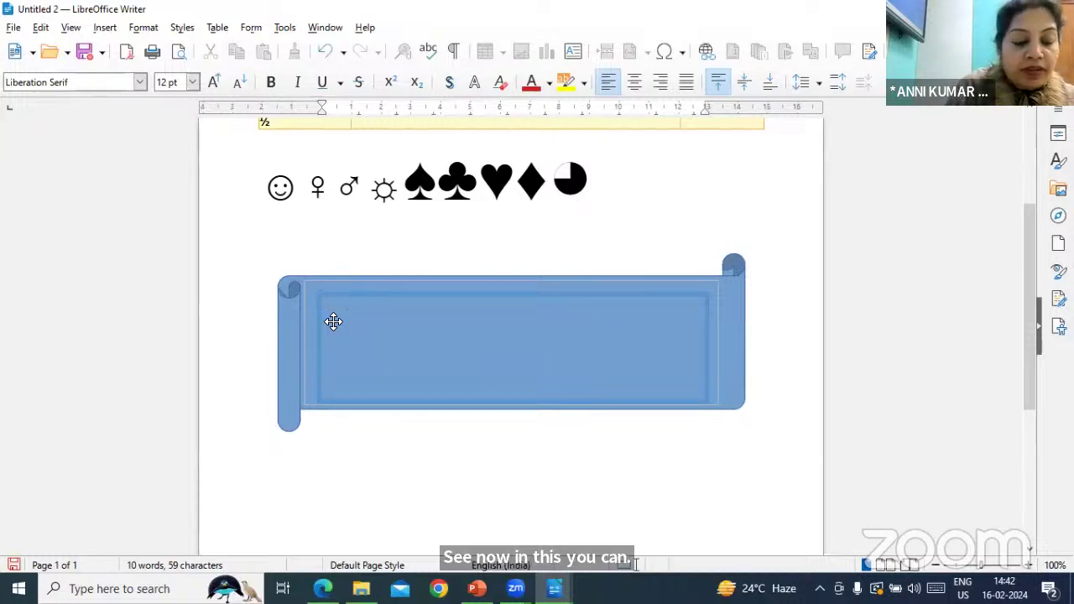
Enter the text "Welcome" in the text box on the scroll banner and finish editing it.
{"action": "type", "text": "Welcome"}
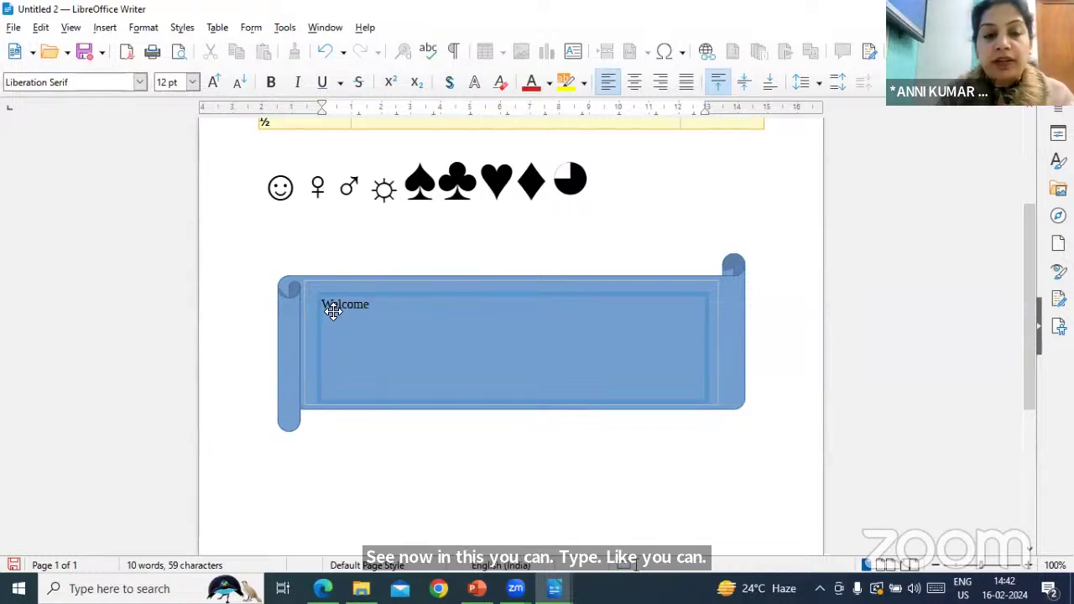
{"action": "scroll", "coordinate": [629, 411], "scroll_direction": "down", "scroll_amount": 2}
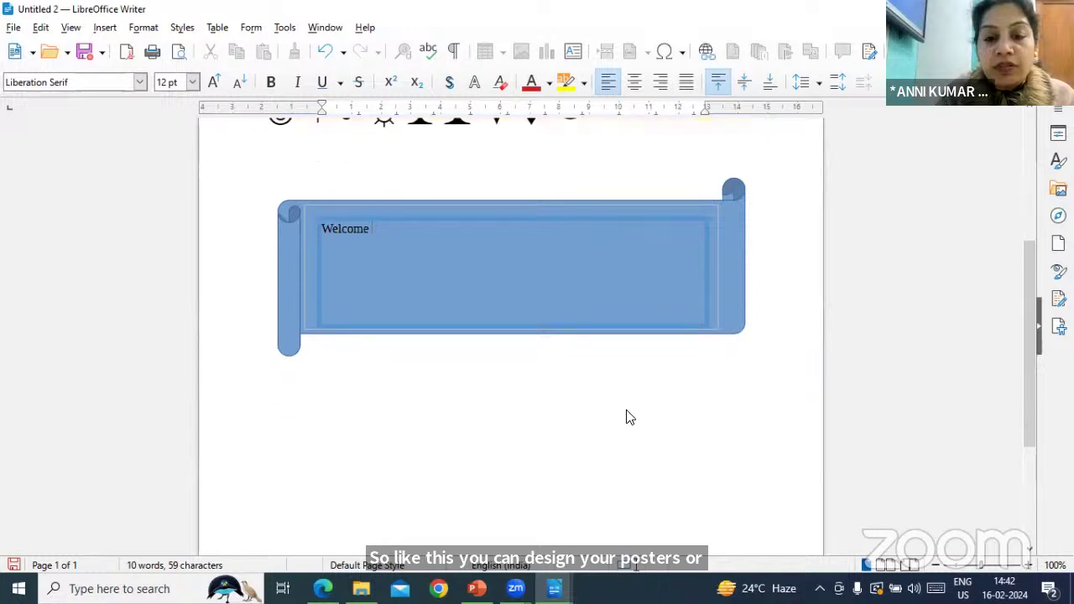
{"action": "left_click", "coordinate": [769, 310]}
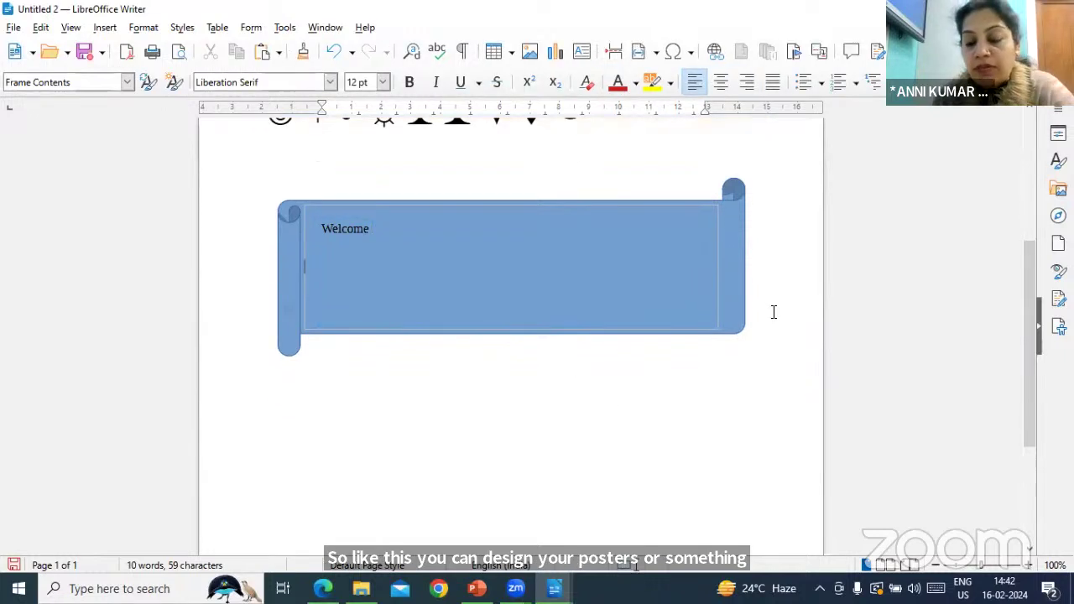
Add blank paragraphs after the row of symbols until the text cursor sits below the scroll banner.
{"action": "scroll", "coordinate": [328, 391], "scroll_direction": "up", "scroll_amount": 5}
{"action": "left_click", "coordinate": [339, 376]}
{"action": "scroll", "coordinate": [341, 374], "scroll_direction": "down", "scroll_amount": 3}
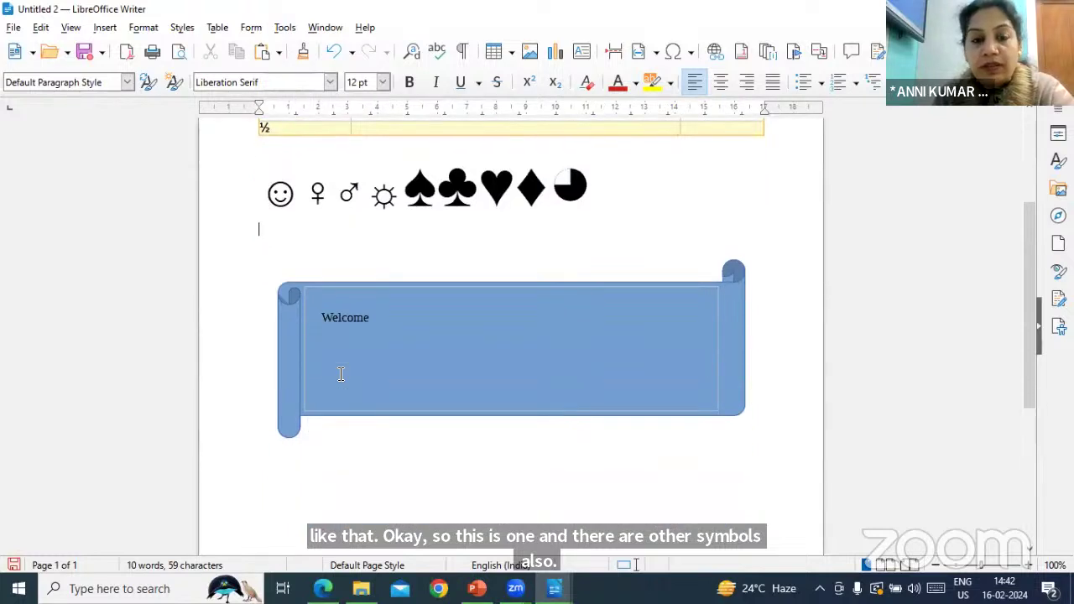
{"action": "key", "text": "Return"}
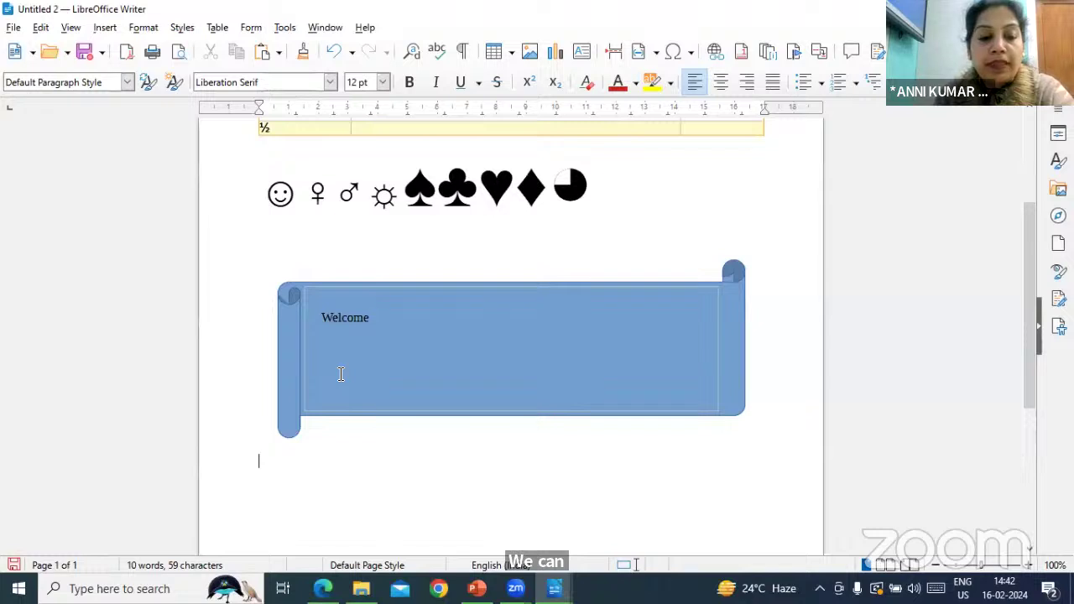
{"action": "scroll", "coordinate": [340, 372], "scroll_direction": "down", "scroll_amount": 4}
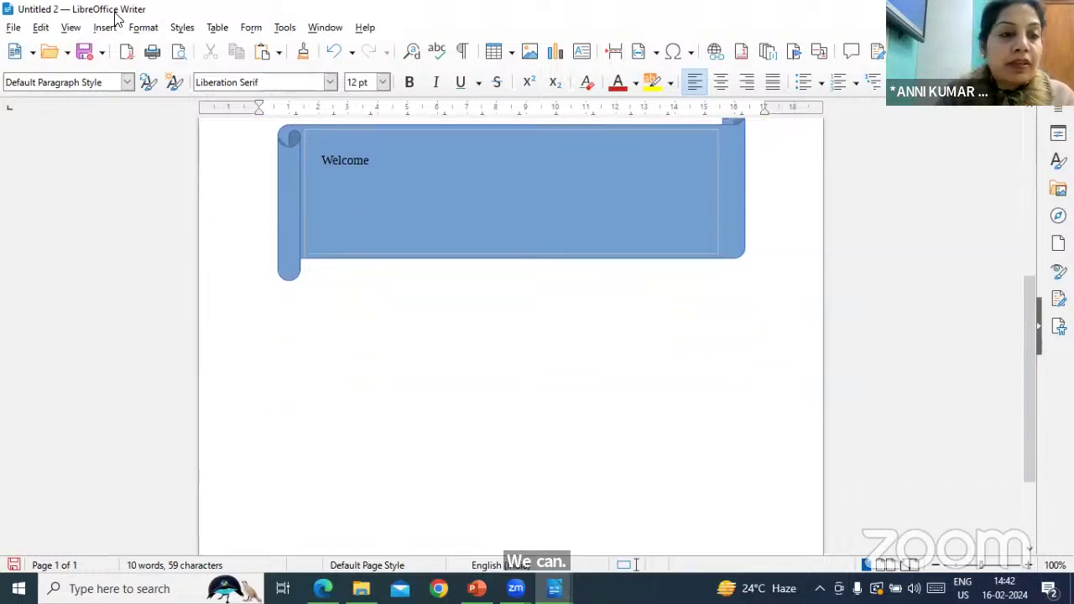
Draw a Smiley Face symbol shape about 5.45 × 5.03 cm below the scroll banner.
{"action": "left_click", "coordinate": [105, 28]}
{"action": "mouse_move", "coordinate": [151, 151]}
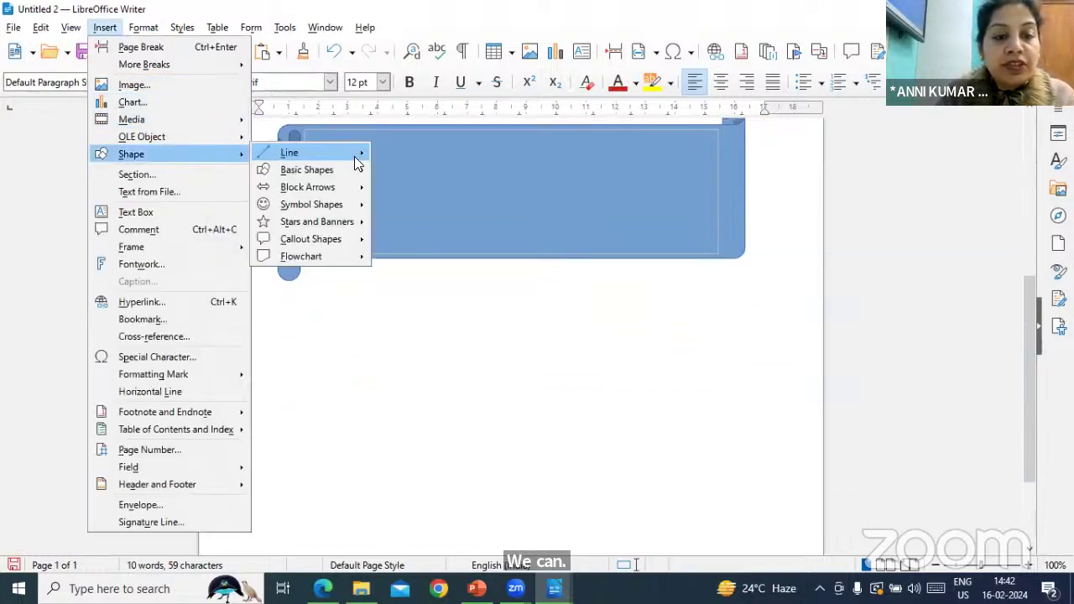
{"action": "mouse_move", "coordinate": [329, 242]}
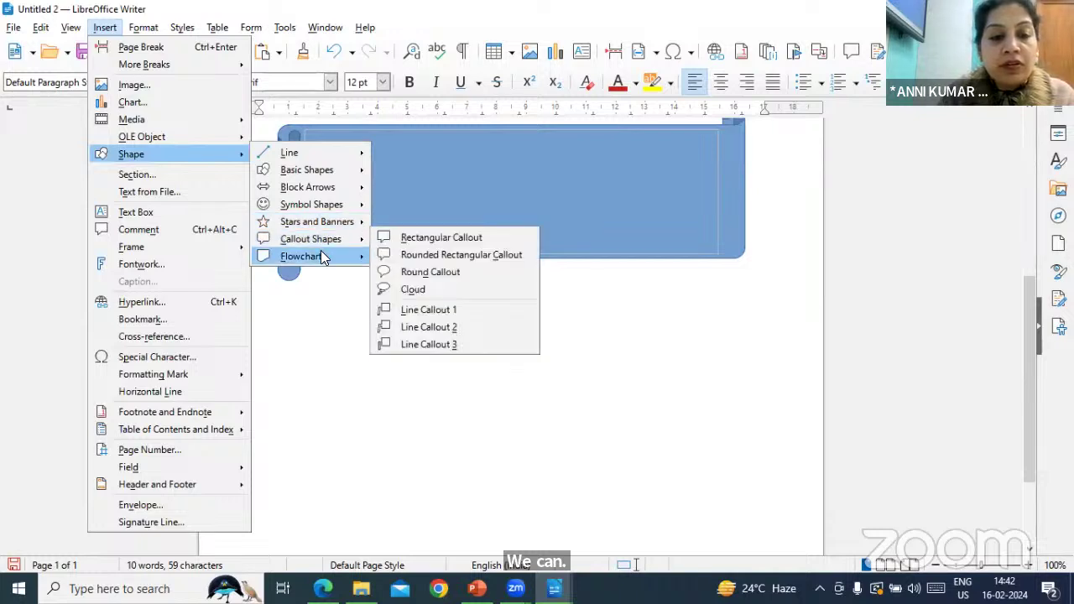
{"action": "mouse_move", "coordinate": [328, 206]}
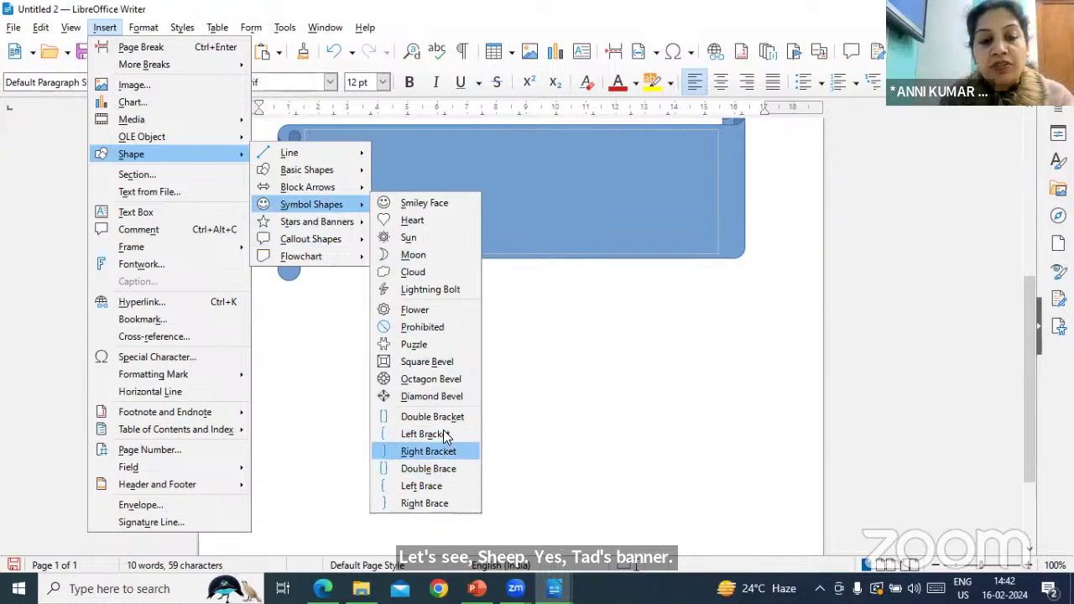
{"action": "left_click", "coordinate": [424, 201]}
{"action": "left_click_drag", "start_coordinate": [287, 338], "coordinate": [451, 487]}
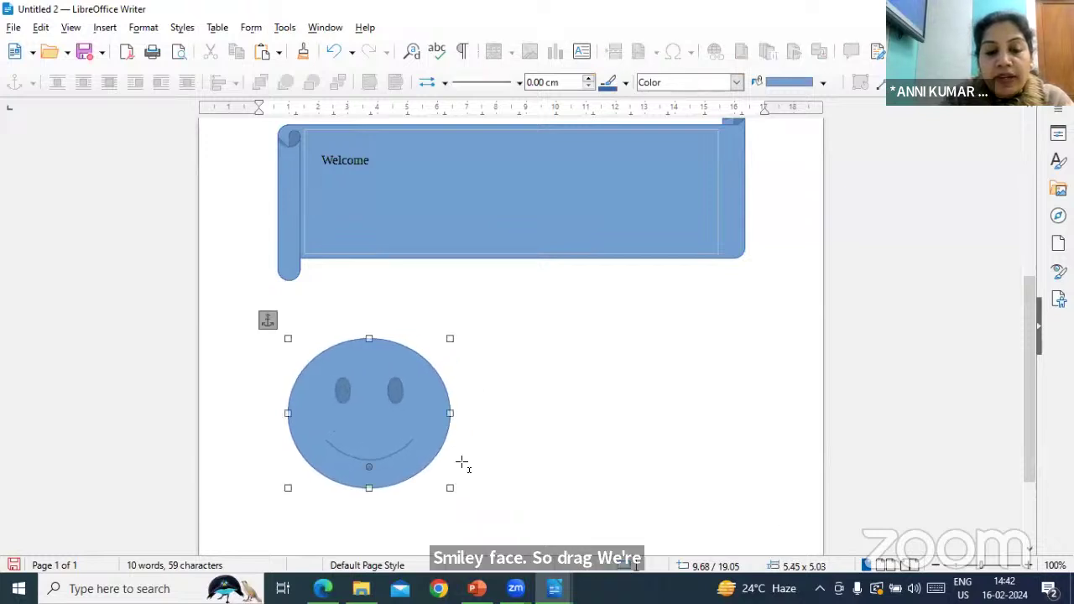
Place five more Smiley Face shapes, each at the default 1.76 × 1.76 cm size, to the right of the large smiley.
{"action": "left_click", "coordinate": [545, 406]}
{"action": "left_click", "coordinate": [655, 407]}
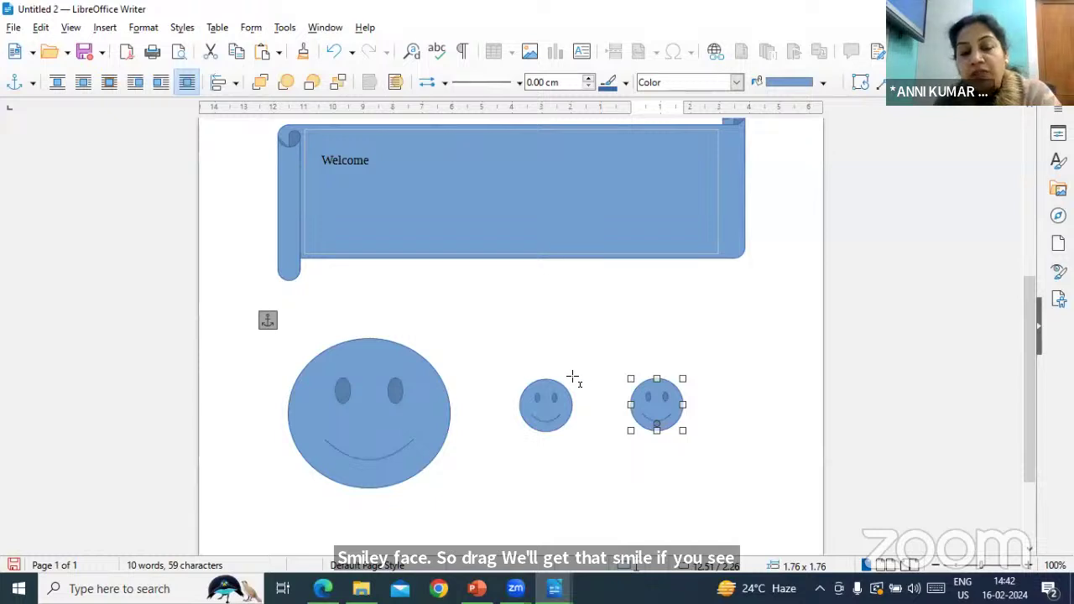
{"action": "left_click", "coordinate": [590, 303]}
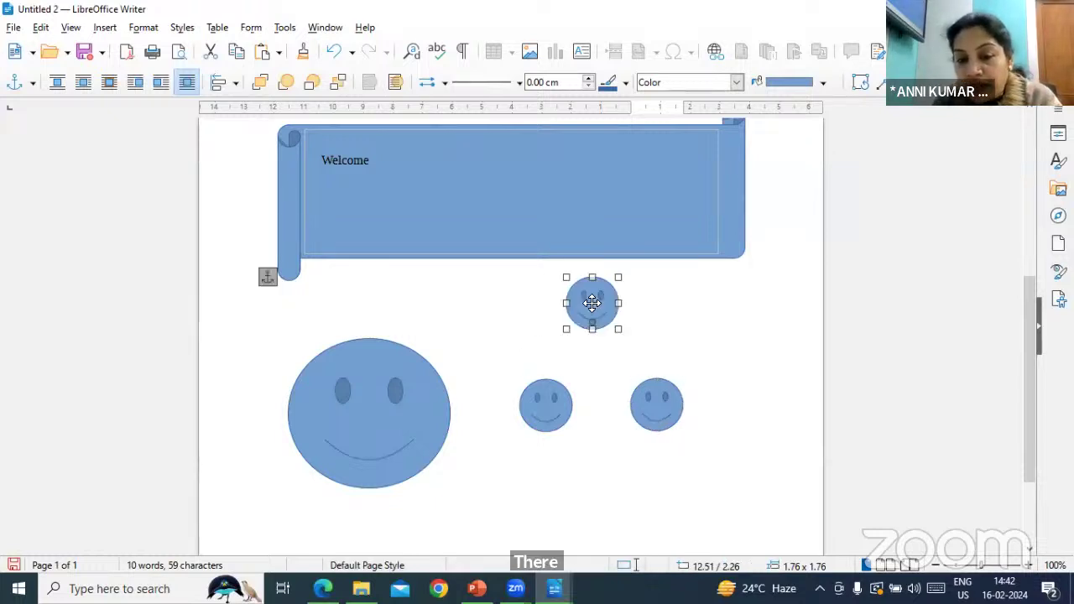
{"action": "left_click", "coordinate": [650, 344]}
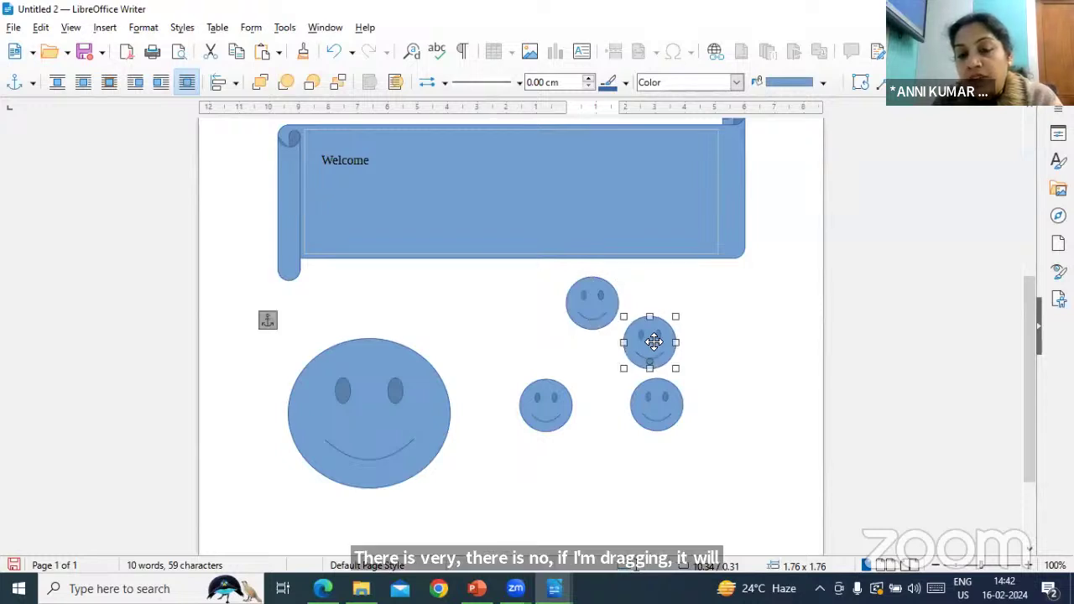
{"action": "left_click", "coordinate": [742, 343]}
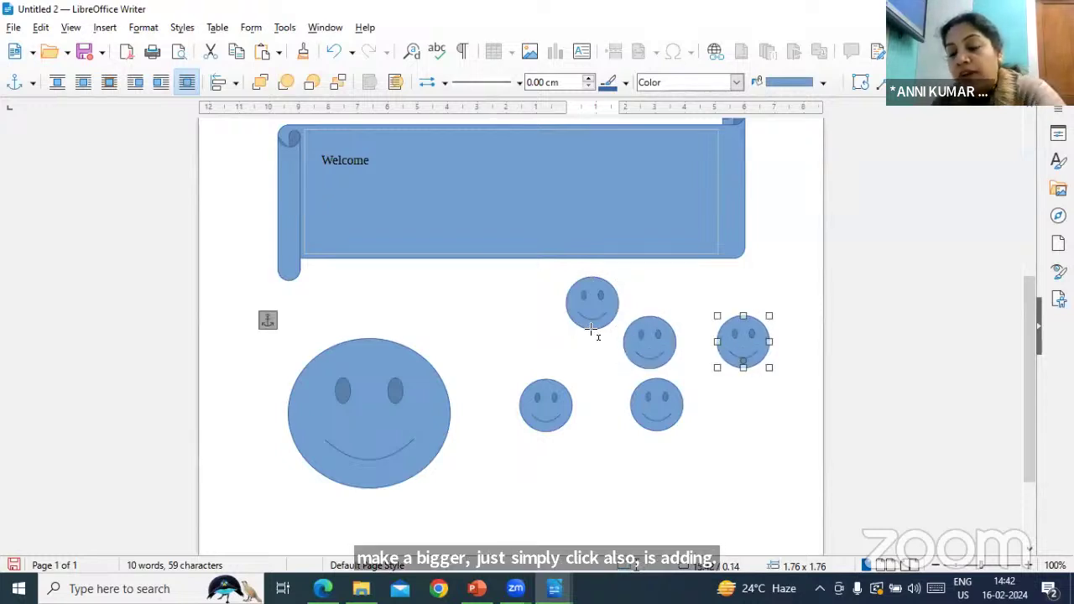
Delete the small smiley nearest the page's right margin, along with a further one placed between the large smiley and the small ones.
{"action": "key", "text": "Delete"}
{"action": "left_click", "coordinate": [520, 319]}
{"action": "key", "text": "Delete"}
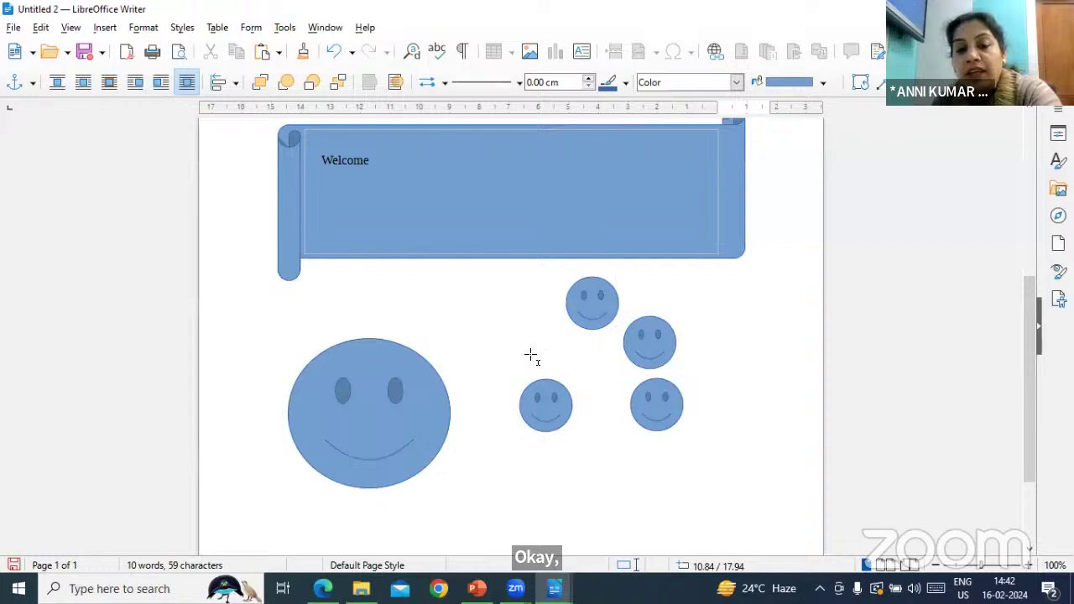
{"action": "left_click", "coordinate": [535, 410]}
{"action": "left_click", "coordinate": [602, 422]}
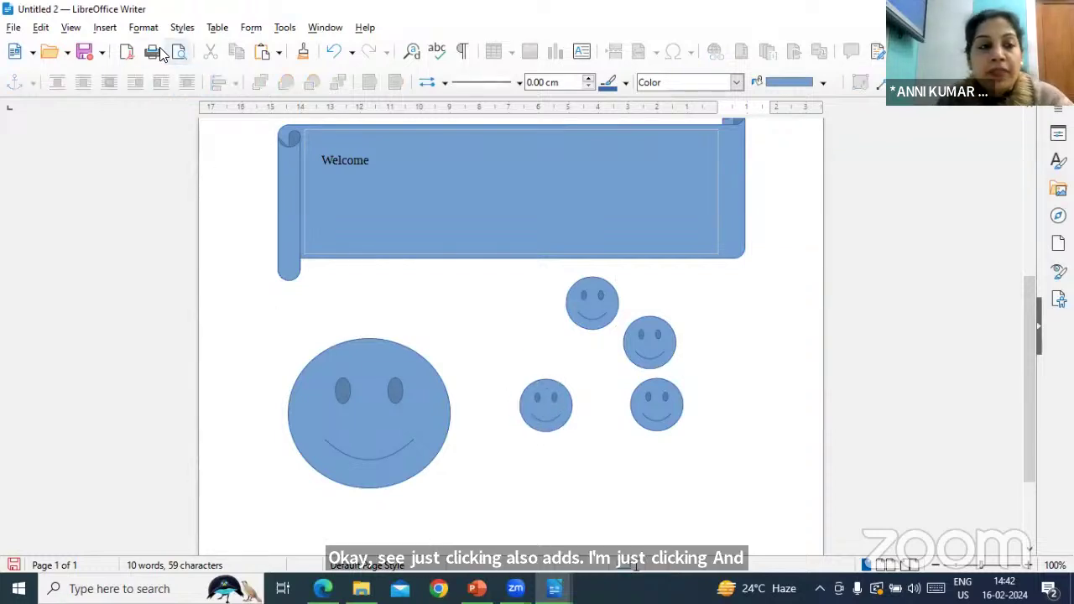
{"action": "left_click", "coordinate": [104, 27]}
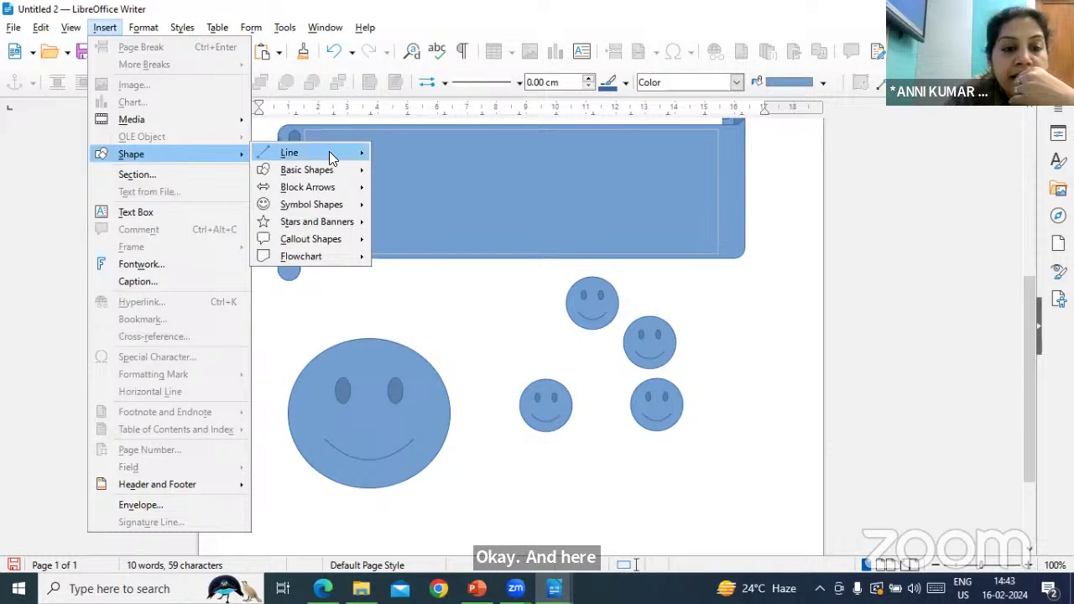
{"action": "mouse_move", "coordinate": [300, 155]}
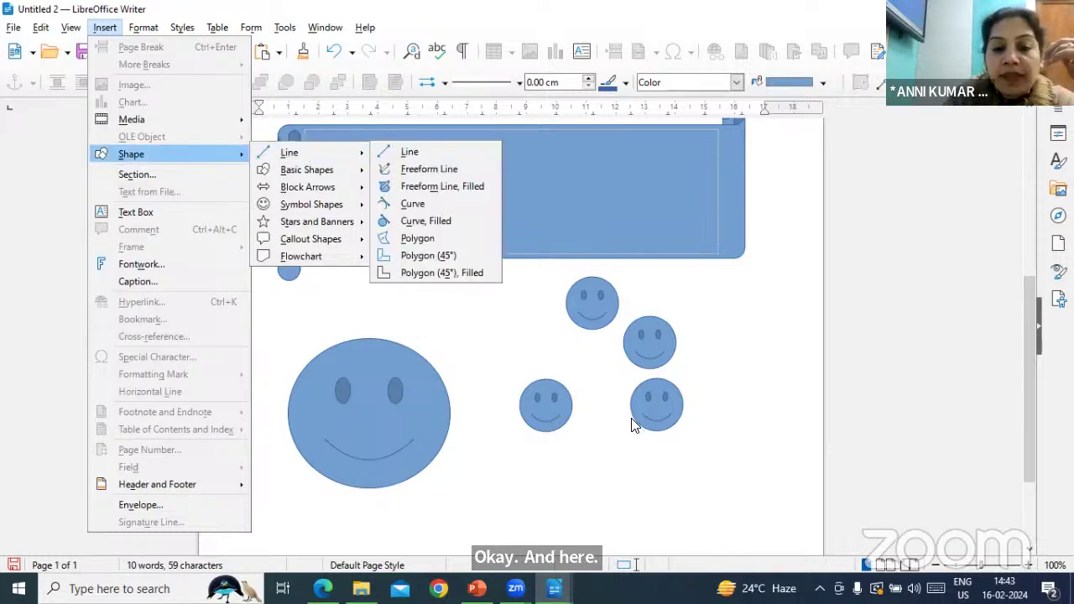
{"action": "left_click", "coordinate": [761, 349]}
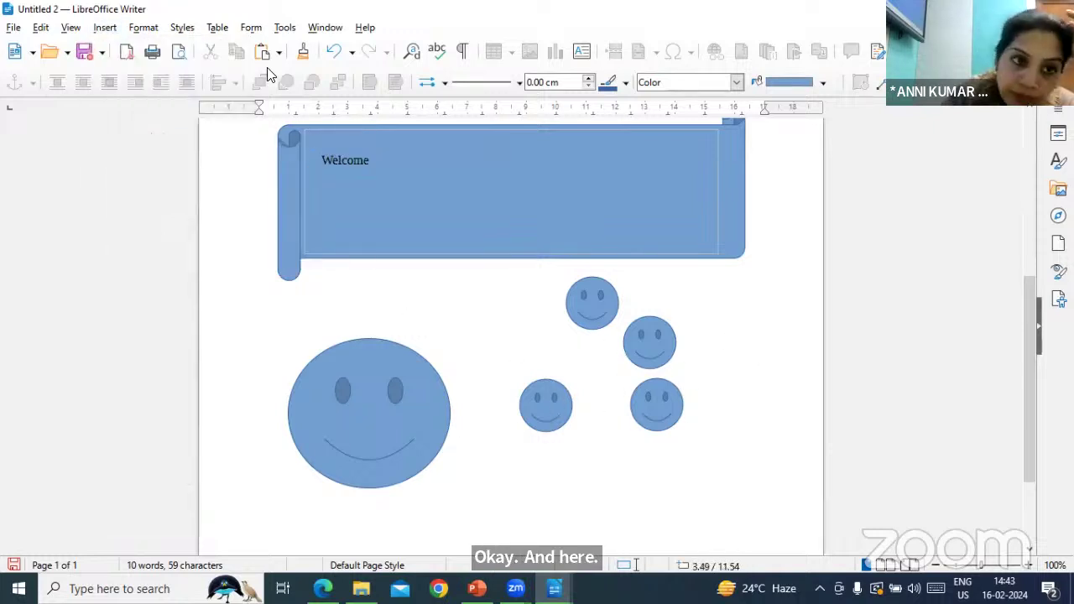
{"action": "left_click", "coordinate": [103, 28]}
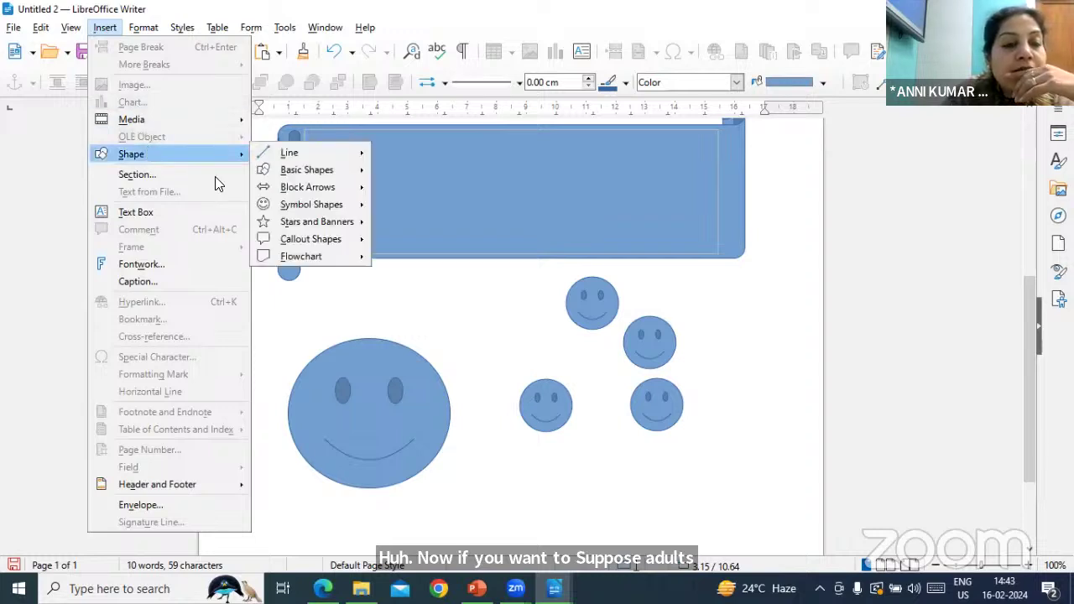
{"action": "left_click", "coordinate": [294, 332]}
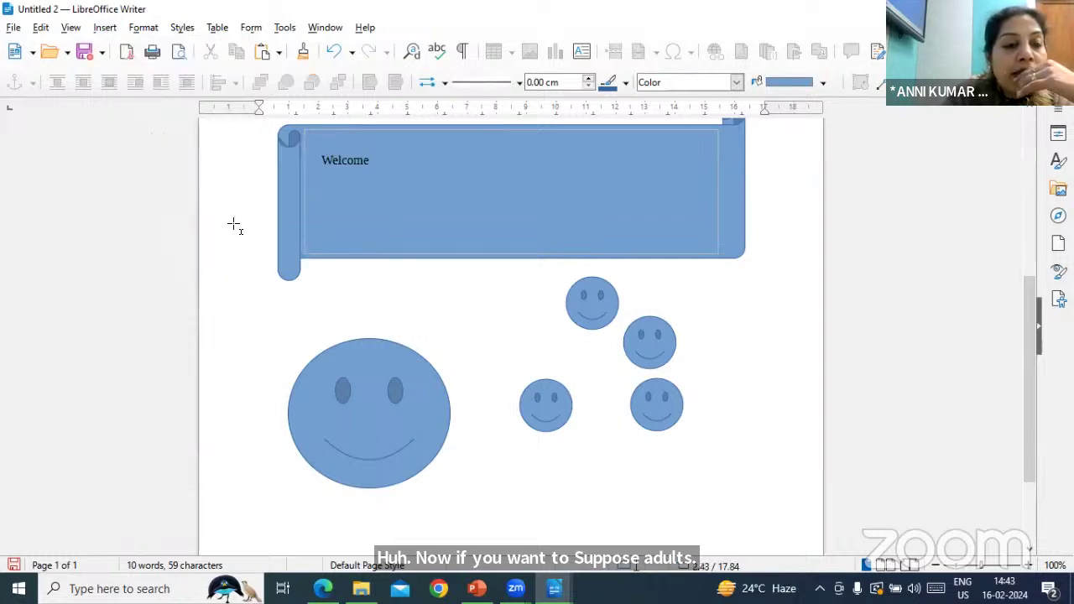
Draw another Smiley Face about 2.44 × 2.46 cm to the right of the small smileys.
{"action": "left_click", "coordinate": [105, 27]}
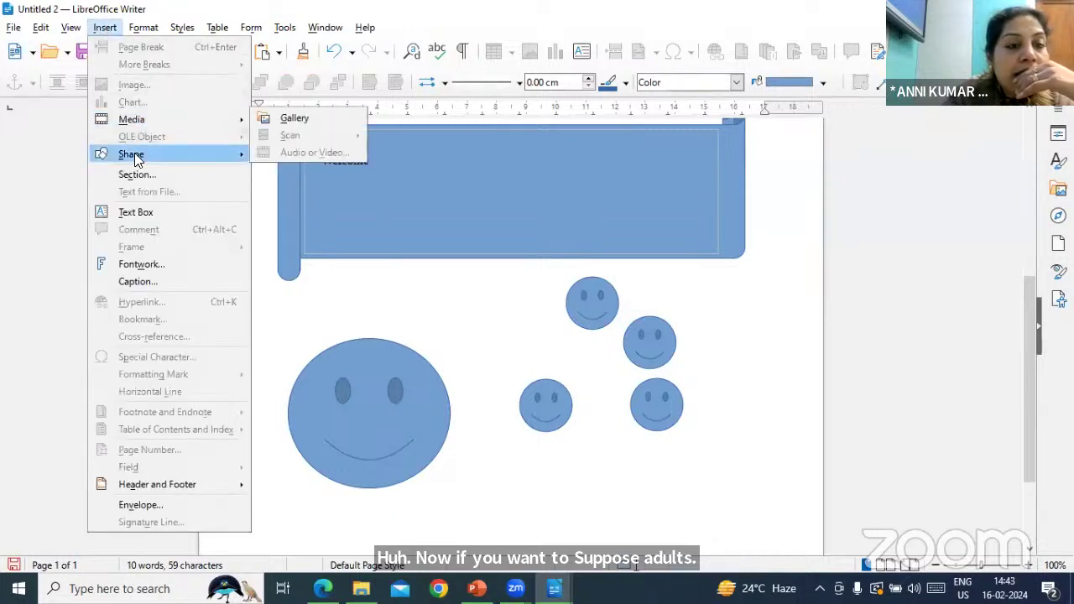
{"action": "mouse_move", "coordinate": [134, 153]}
{"action": "left_click_drag", "start_coordinate": [717, 342], "coordinate": [777, 411]}
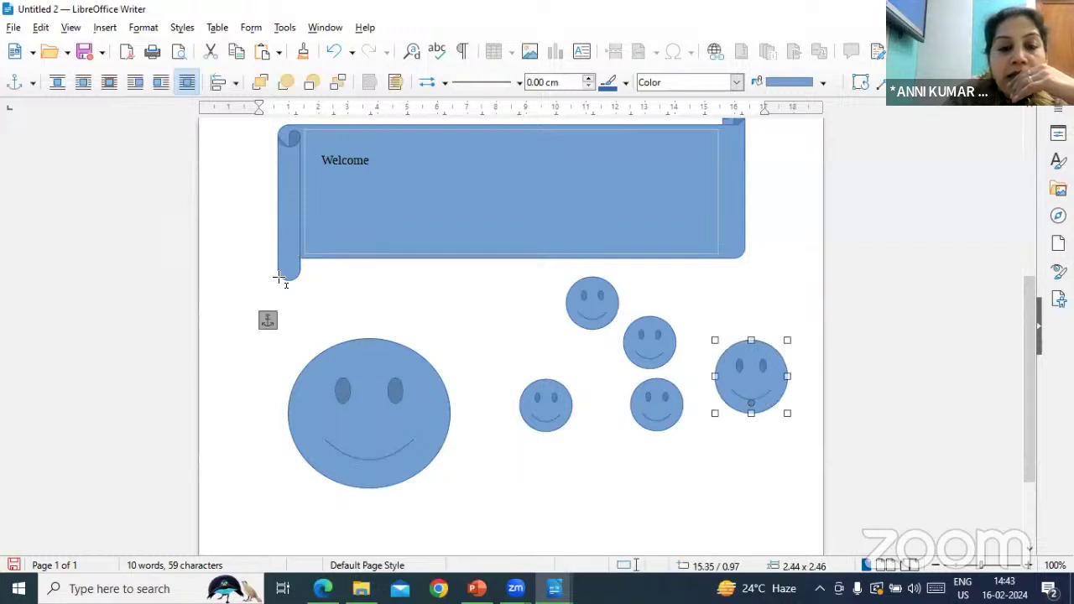
{"action": "left_click", "coordinate": [113, 29]}
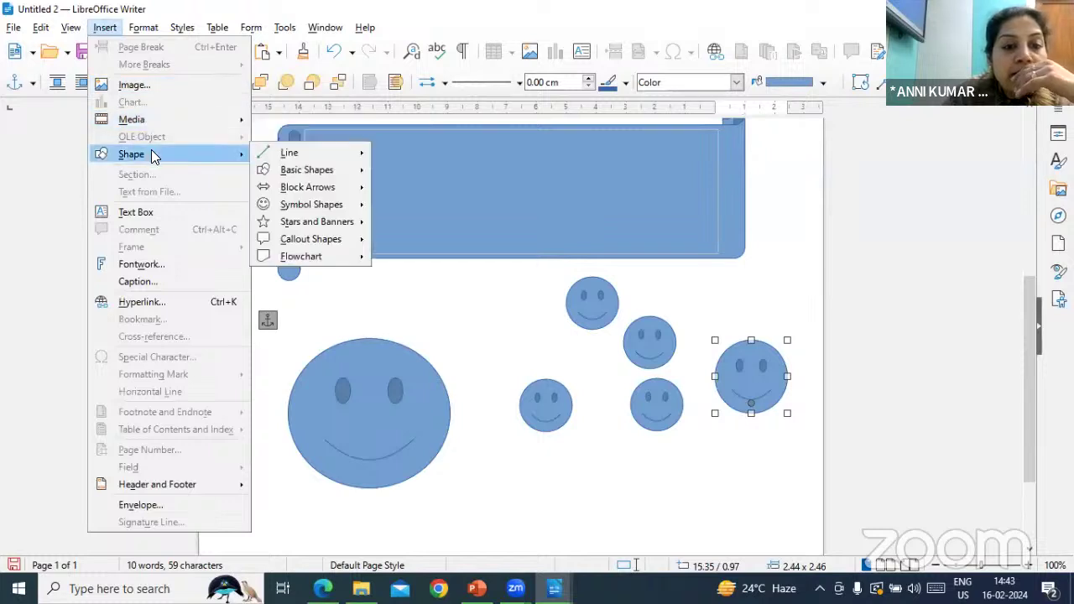
{"action": "left_click", "coordinate": [410, 312]}
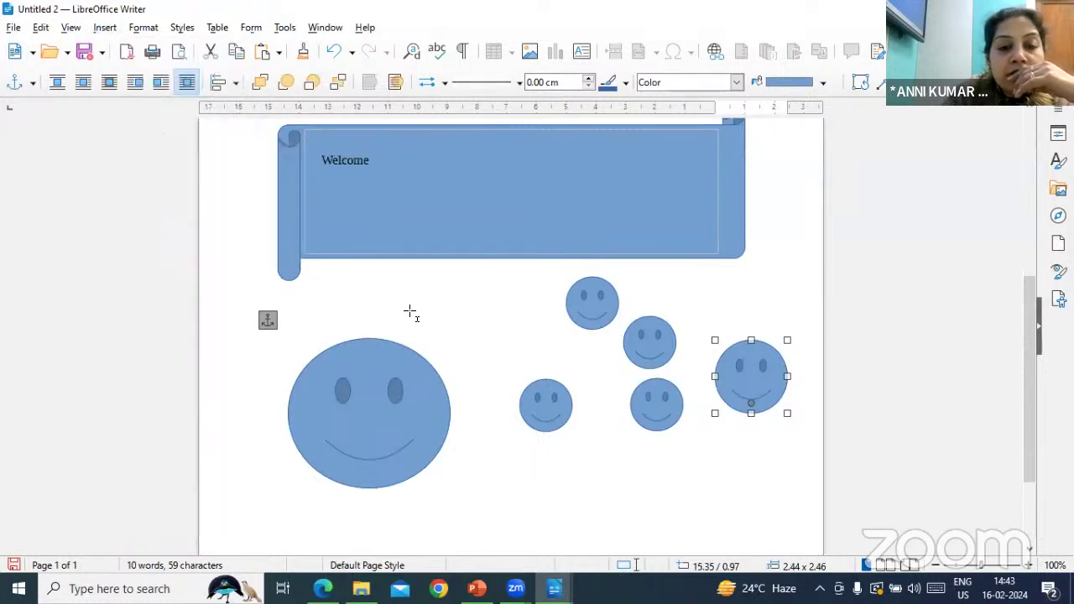
Insert an empty formula object on the blank line between the scroll banner and the large smiley.
{"action": "right_click", "coordinate": [333, 313]}
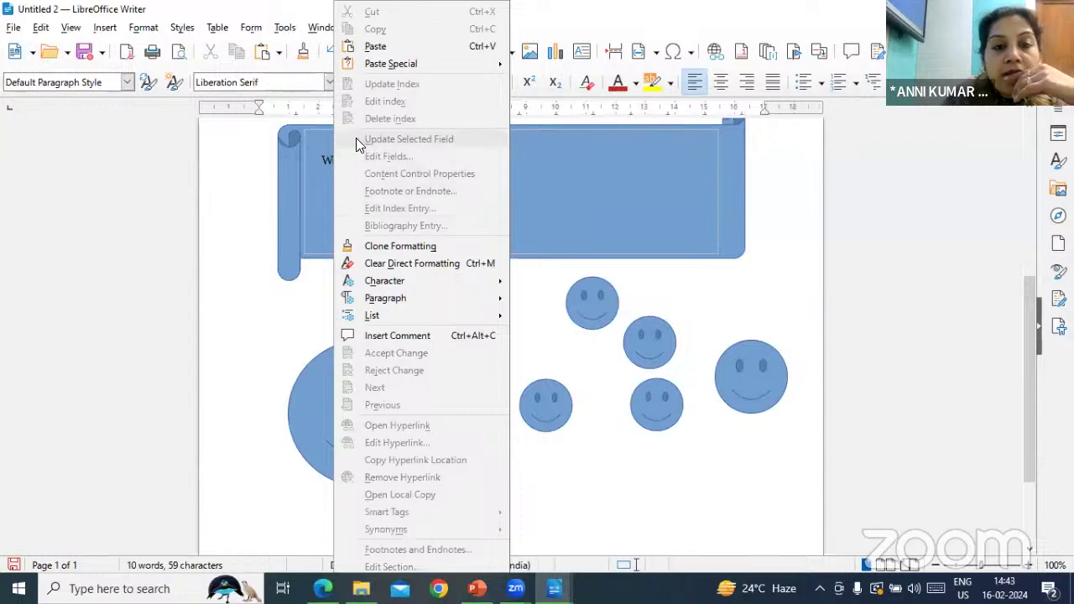
{"action": "left_click", "coordinate": [547, 454]}
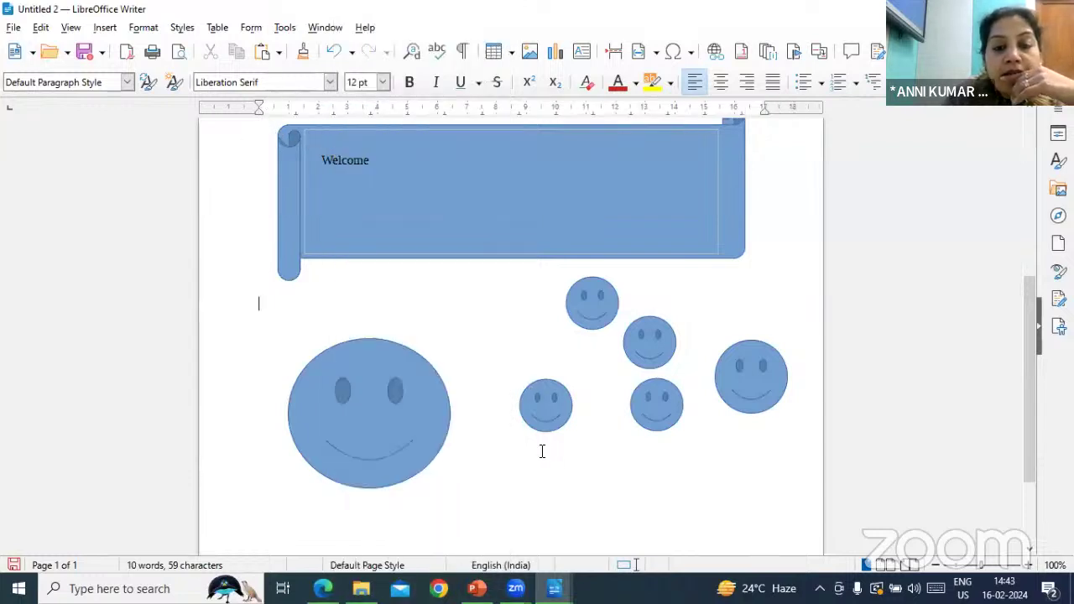
{"action": "left_click", "coordinate": [105, 28]}
{"action": "mouse_move", "coordinate": [142, 138]}
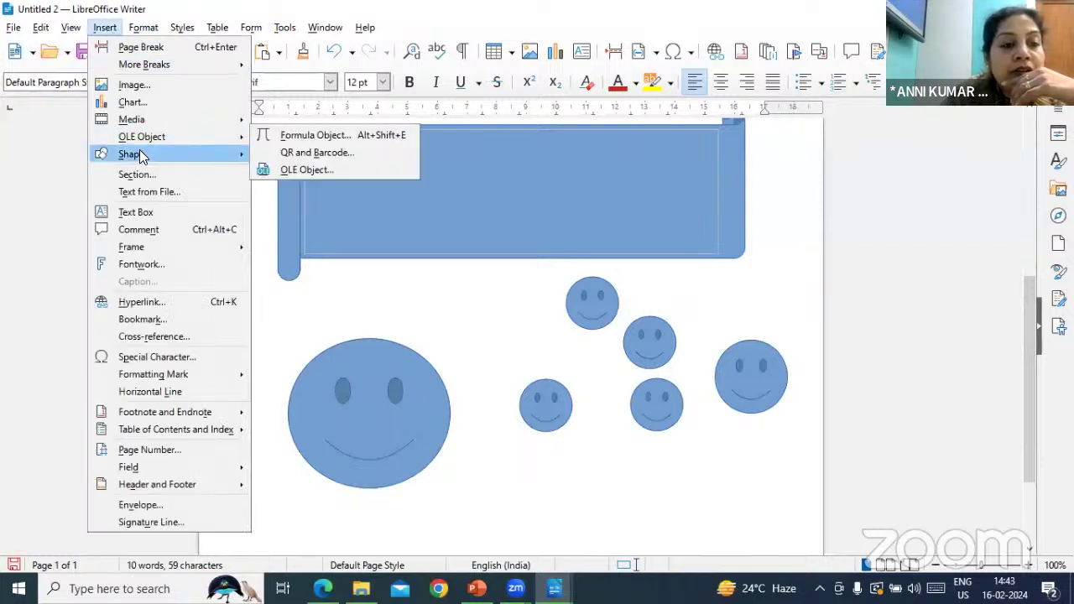
{"action": "left_click", "coordinate": [339, 135]}
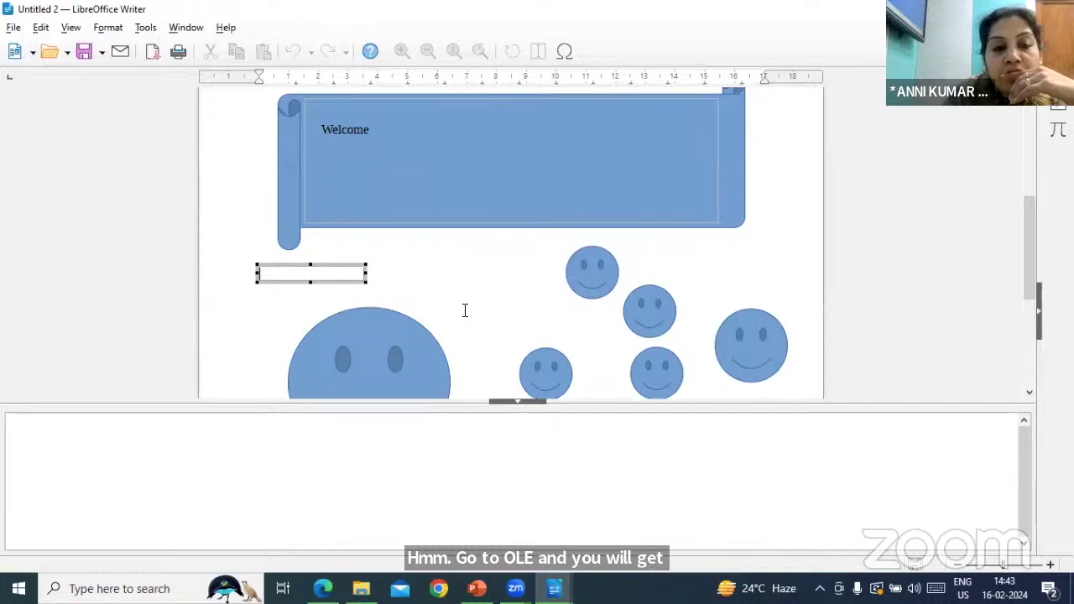
Look over the formula editing view and open the symbol catalogue to examine the Arabic set, closing it without inserting anything.
{"action": "scroll", "coordinate": [746, 260], "scroll_direction": "down", "scroll_amount": 3}
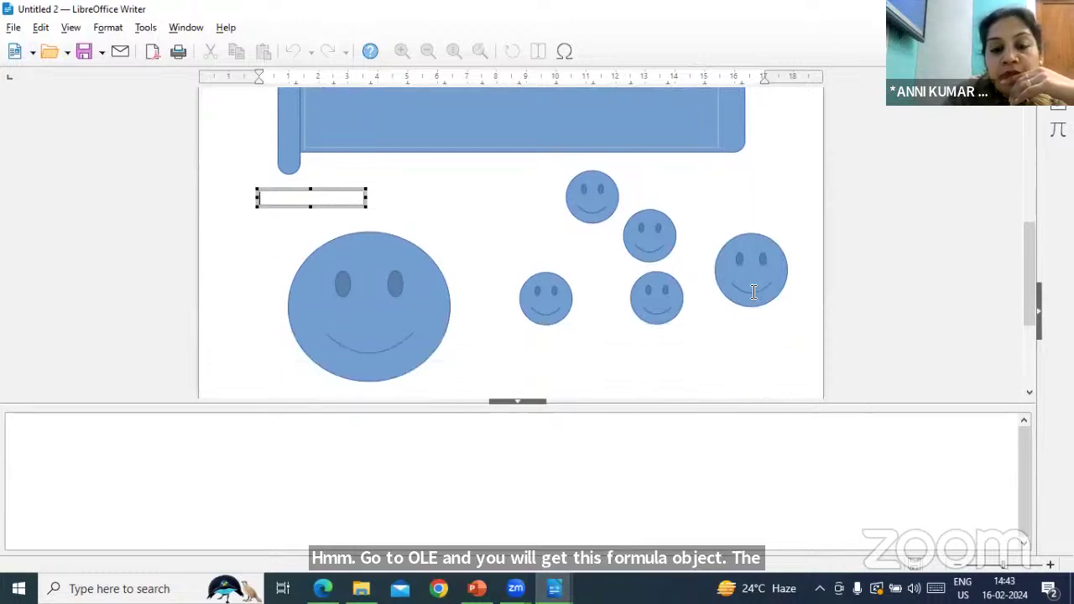
{"action": "scroll", "coordinate": [754, 292], "scroll_direction": "up", "scroll_amount": 2}
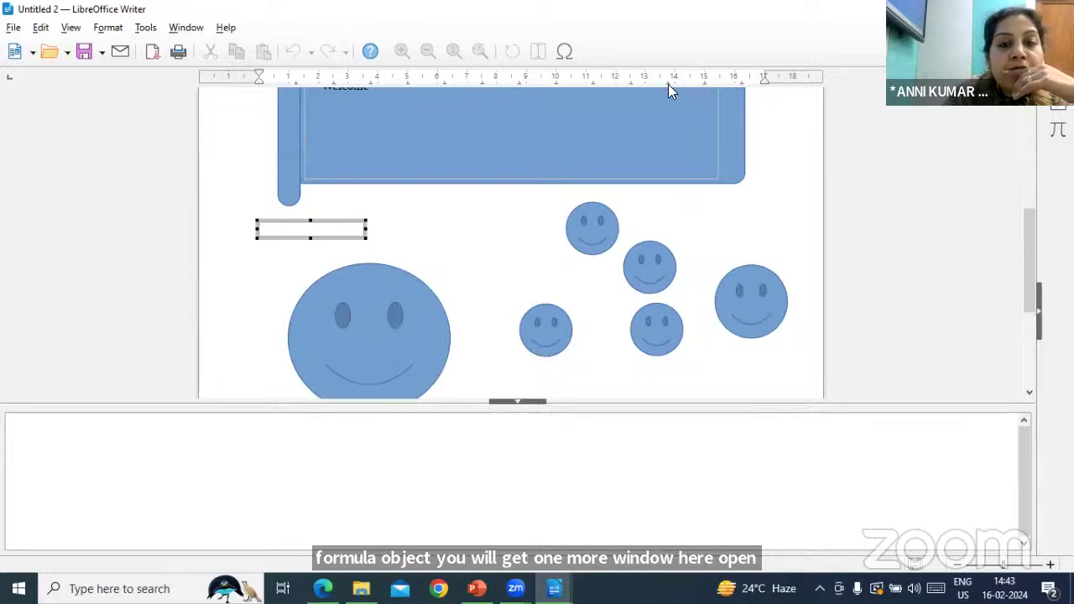
{"action": "scroll", "coordinate": [884, 148], "scroll_direction": "up", "scroll_amount": 2}
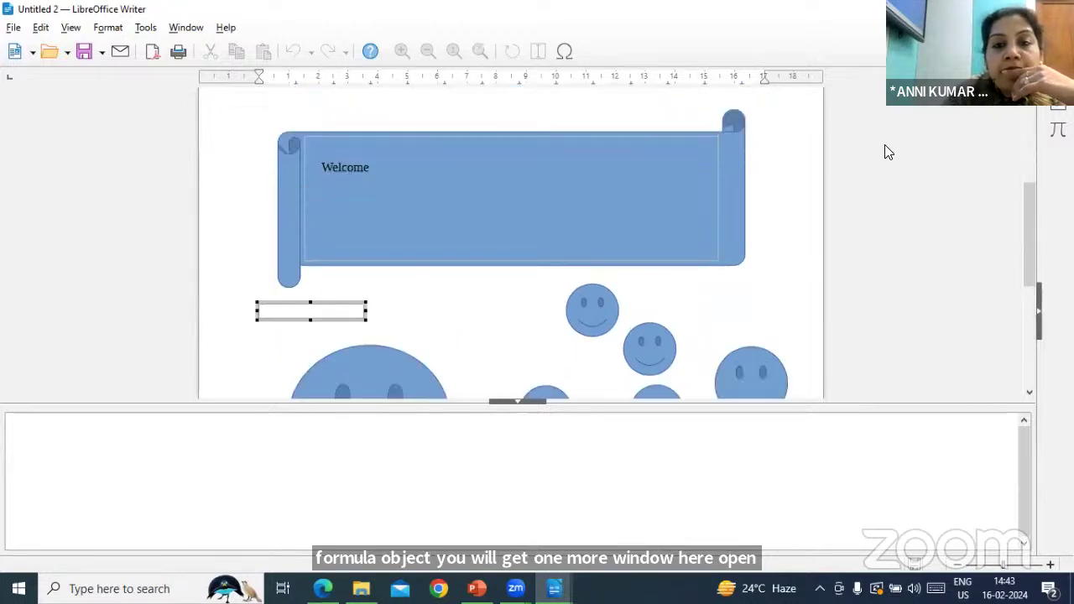
{"action": "left_click", "coordinate": [569, 51]}
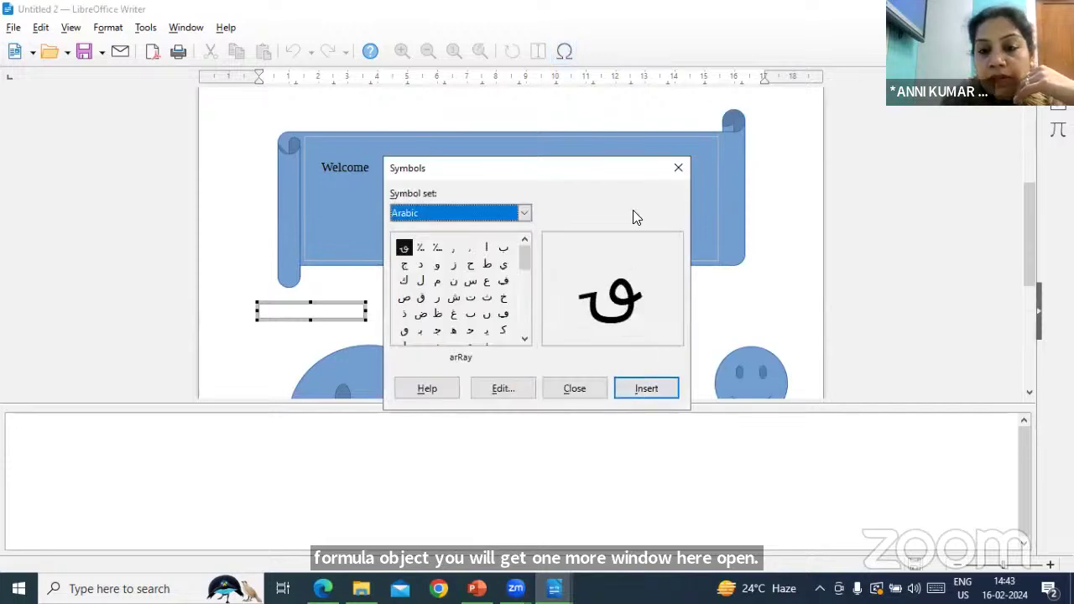
{"action": "left_click", "coordinate": [678, 167]}
{"action": "scroll", "coordinate": [602, 267], "scroll_direction": "down", "scroll_amount": 1}
{"action": "scroll", "coordinate": [602, 266], "scroll_direction": "down", "scroll_amount": 5}
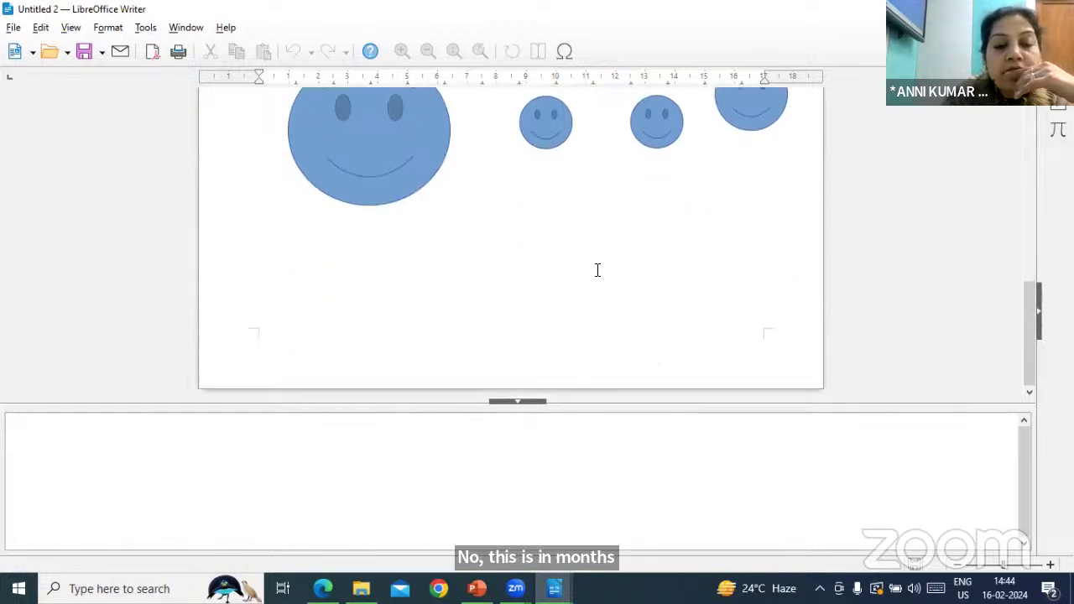
{"action": "scroll", "coordinate": [597, 269], "scroll_direction": "up", "scroll_amount": 6}
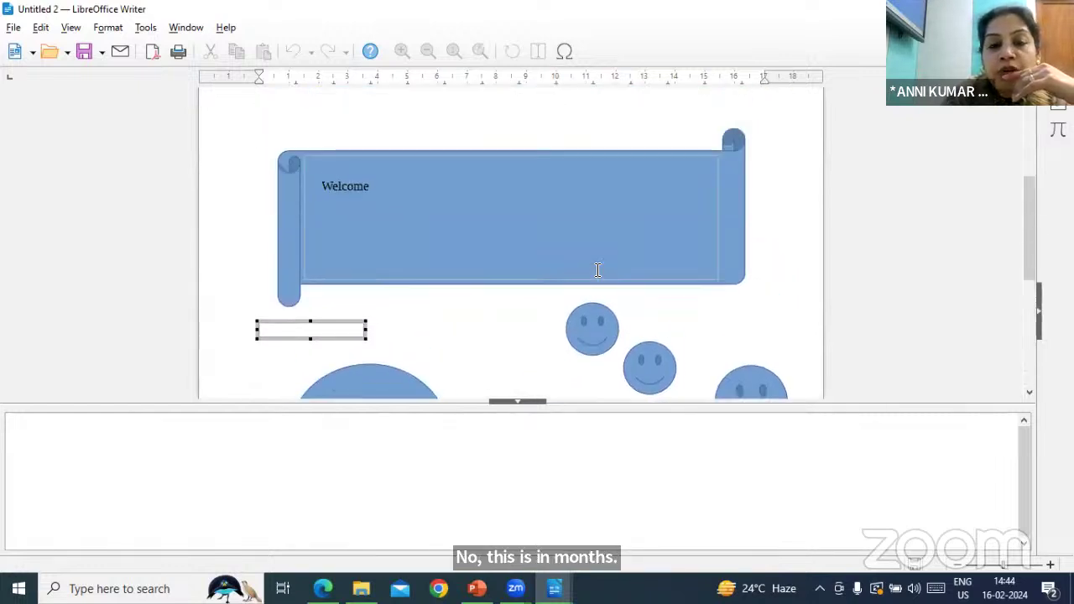
{"action": "scroll", "coordinate": [597, 269], "scroll_direction": "up", "scroll_amount": 5}
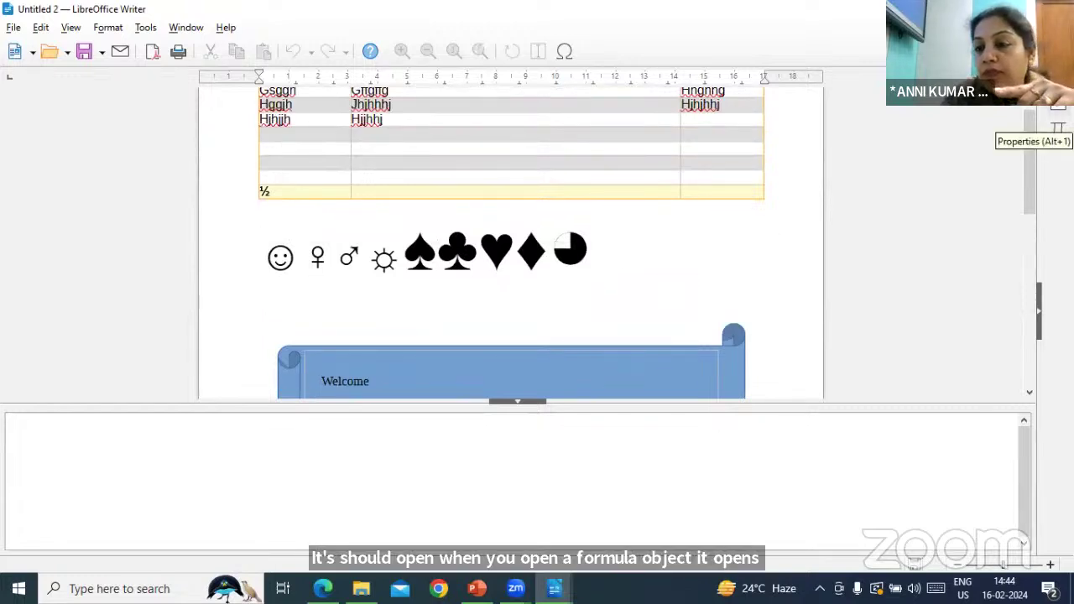
Show the formula elements, insert a fraction with placeholders into the formula object, and leave formula editing.
{"action": "left_click", "coordinate": [1057, 130]}
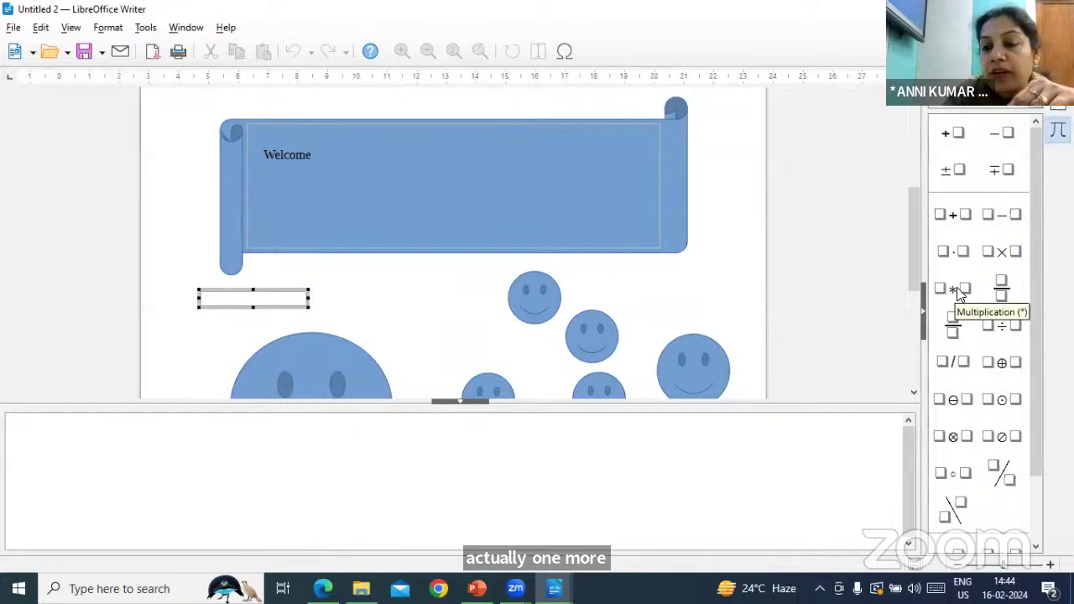
{"action": "scroll", "coordinate": [957, 287], "scroll_direction": "down", "scroll_amount": 2}
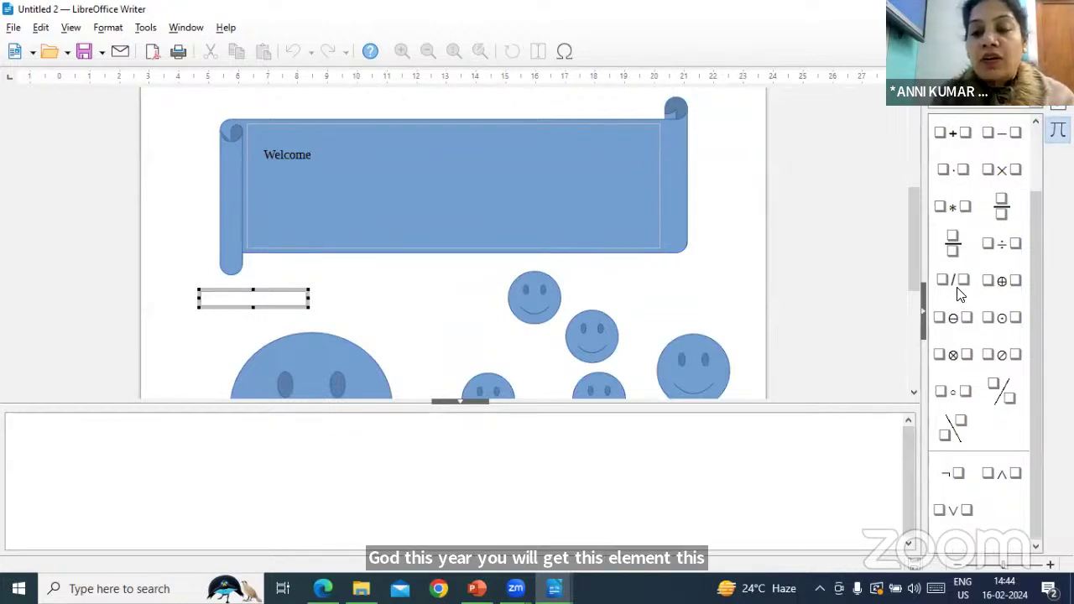
{"action": "scroll", "coordinate": [693, 288], "scroll_direction": "down", "scroll_amount": 6}
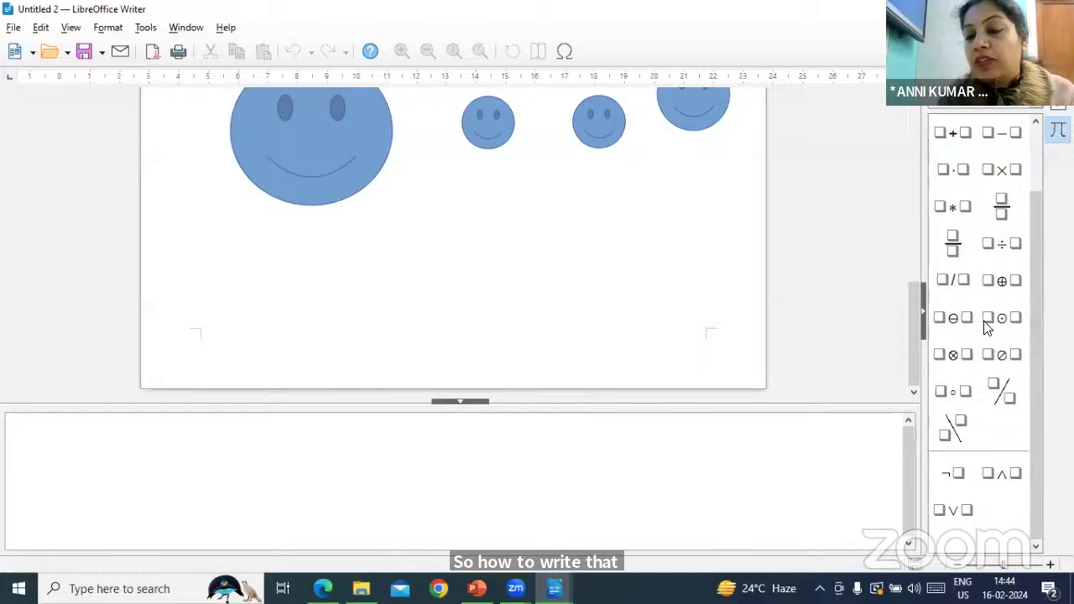
{"action": "left_click", "coordinate": [1001, 207]}
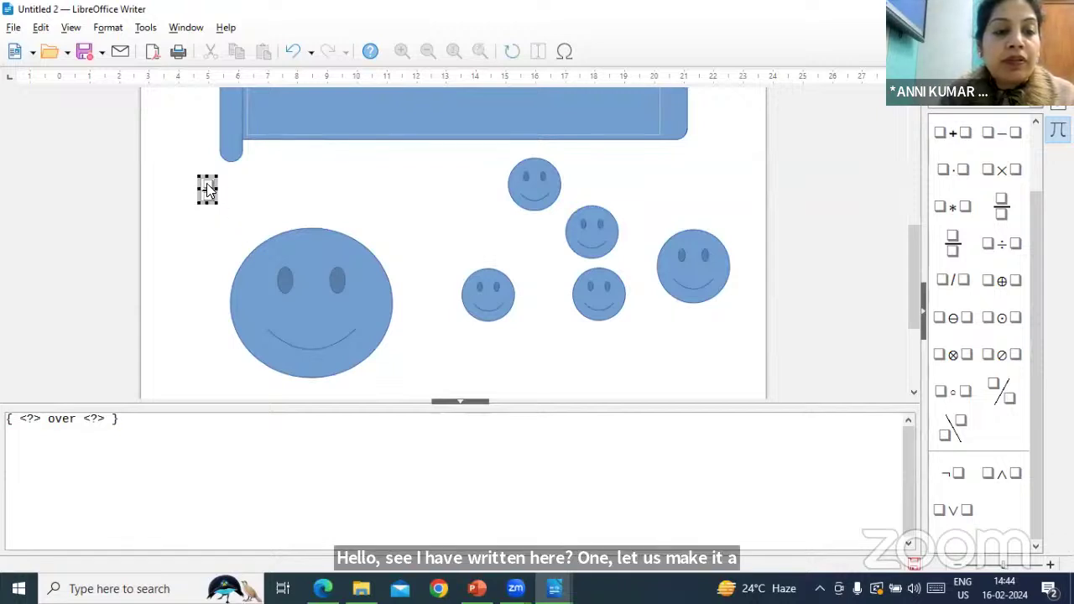
{"action": "left_click", "coordinate": [265, 182]}
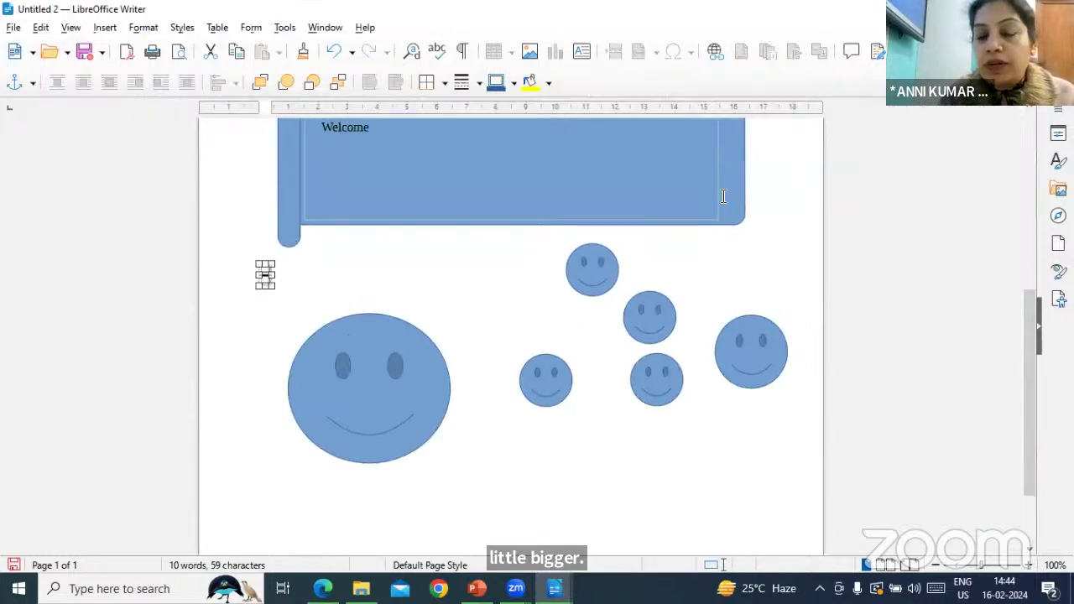
Try to set the font size to 22 pt on the line beside the fraction formula.
{"action": "left_click", "coordinate": [349, 271]}
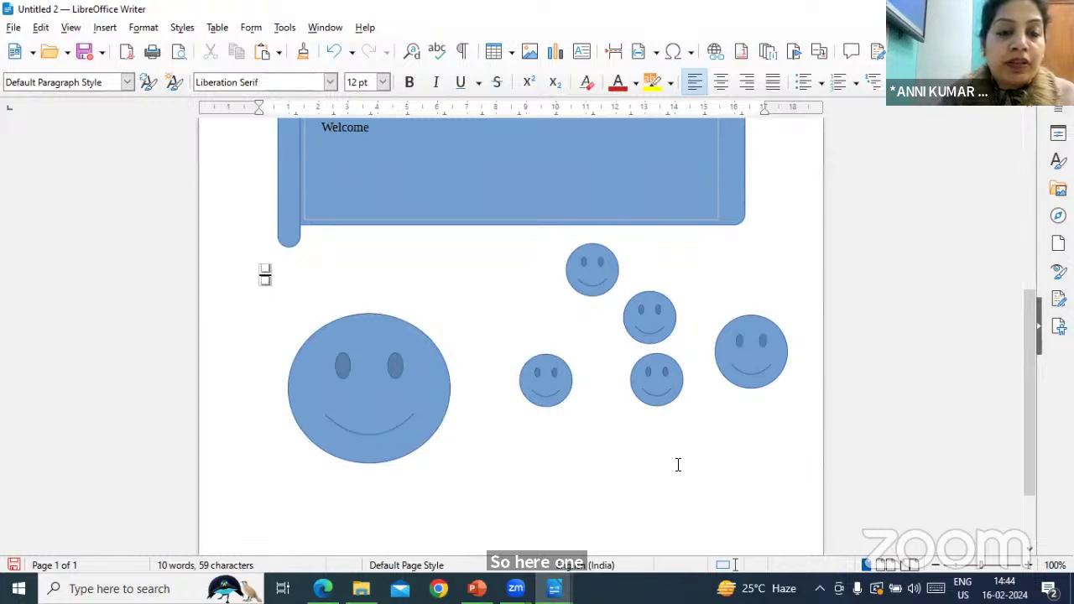
{"action": "left_click", "coordinate": [384, 82]}
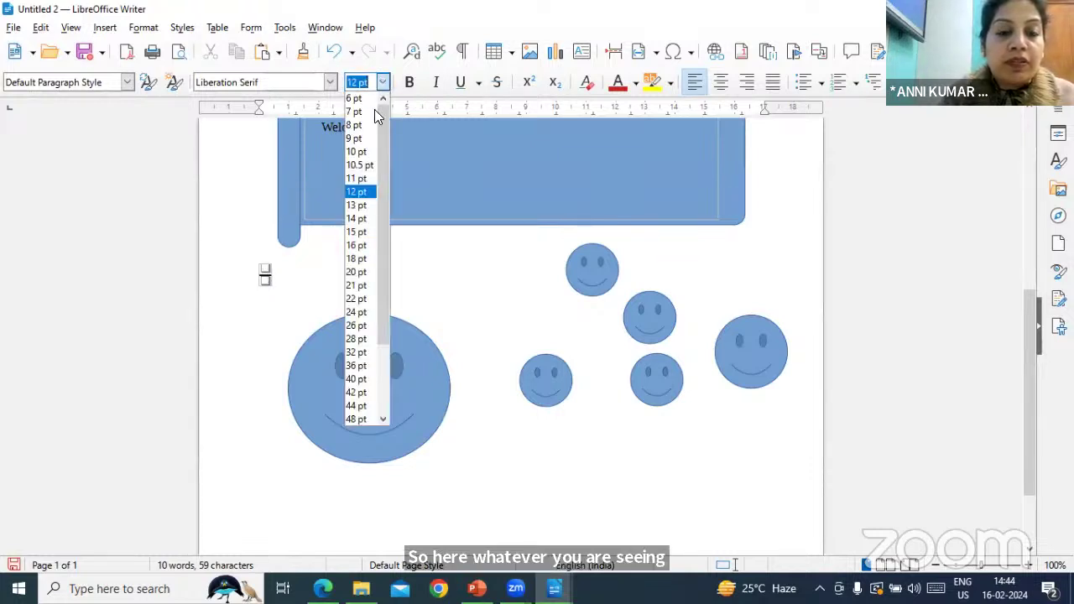
{"action": "left_click", "coordinate": [359, 299]}
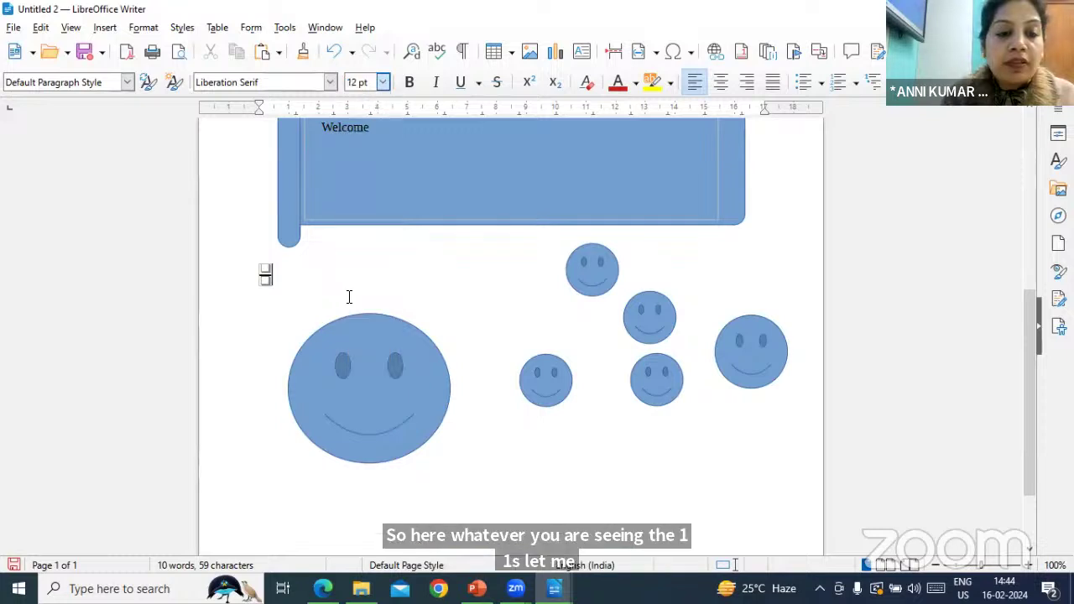
Reopen the fraction formula for editing and enter b as its numerator.
{"action": "left_click", "coordinate": [264, 274]}
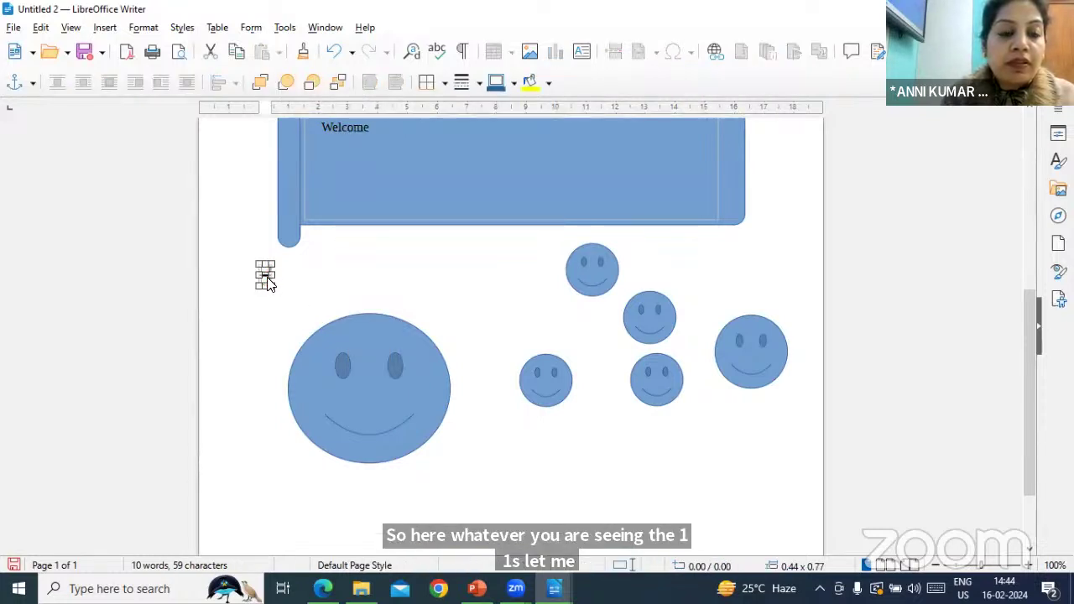
{"action": "double_click", "coordinate": [266, 277]}
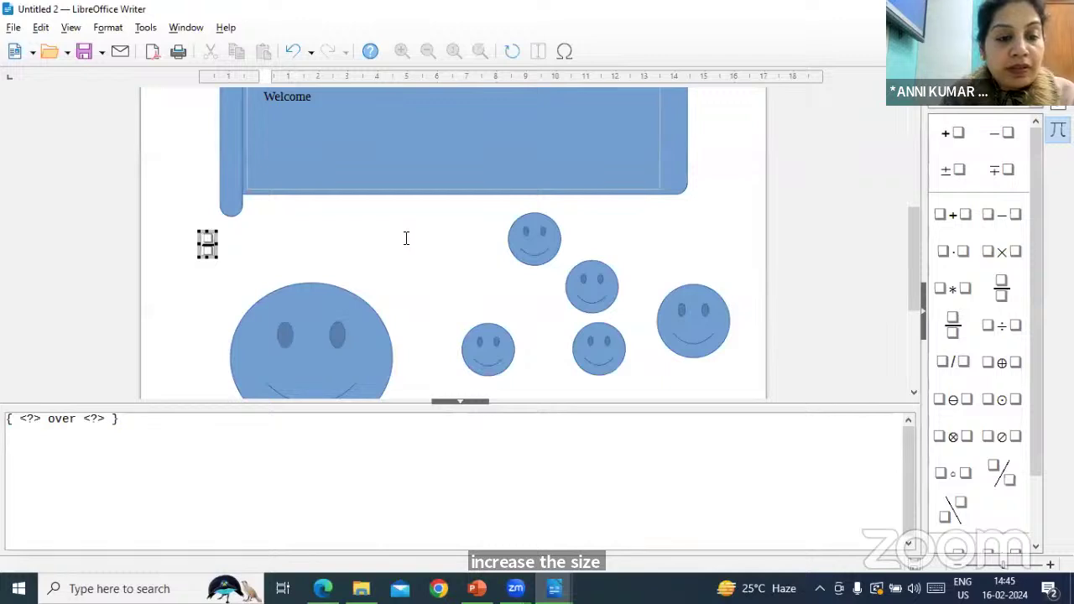
{"action": "type", "text": "b"}
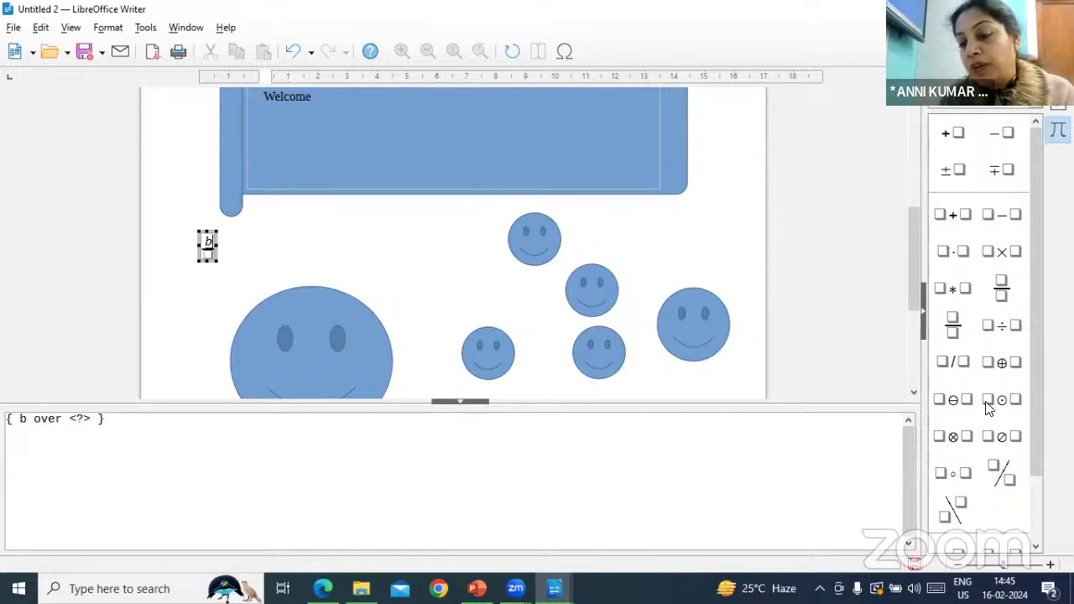
Browse the Unary/Binary Operators, Operators and Others formula elements to examine which symbols each category offers.
{"action": "scroll", "coordinate": [989, 407], "scroll_direction": "down", "scroll_amount": 2}
{"action": "scroll", "coordinate": [988, 407], "scroll_direction": "up", "scroll_amount": 2}
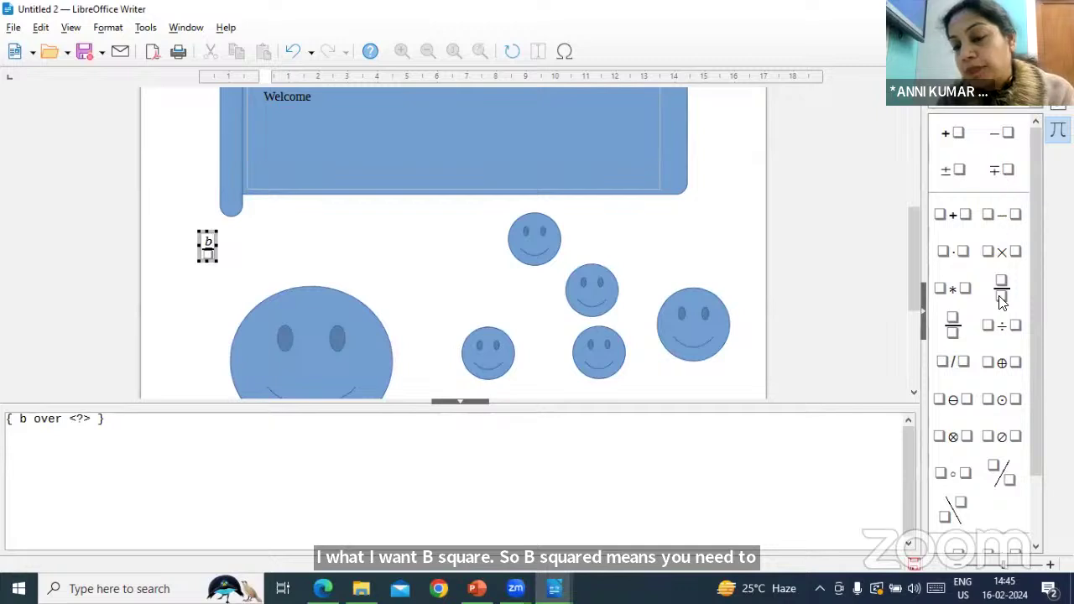
{"action": "scroll", "coordinate": [1007, 388], "scroll_direction": "down", "scroll_amount": 2}
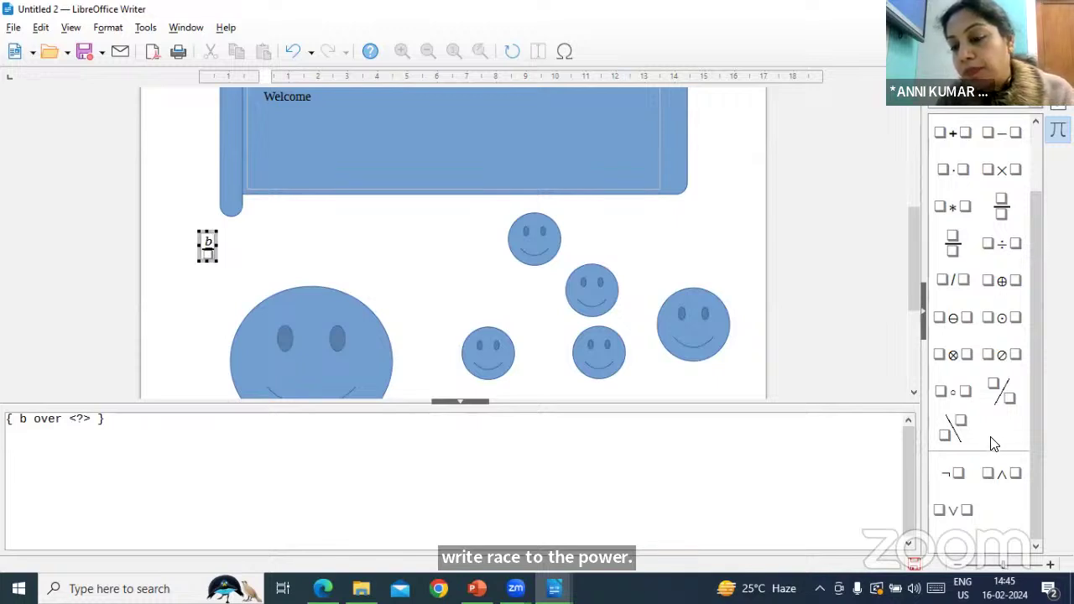
{"action": "scroll", "coordinate": [994, 444], "scroll_direction": "up", "scroll_amount": 2}
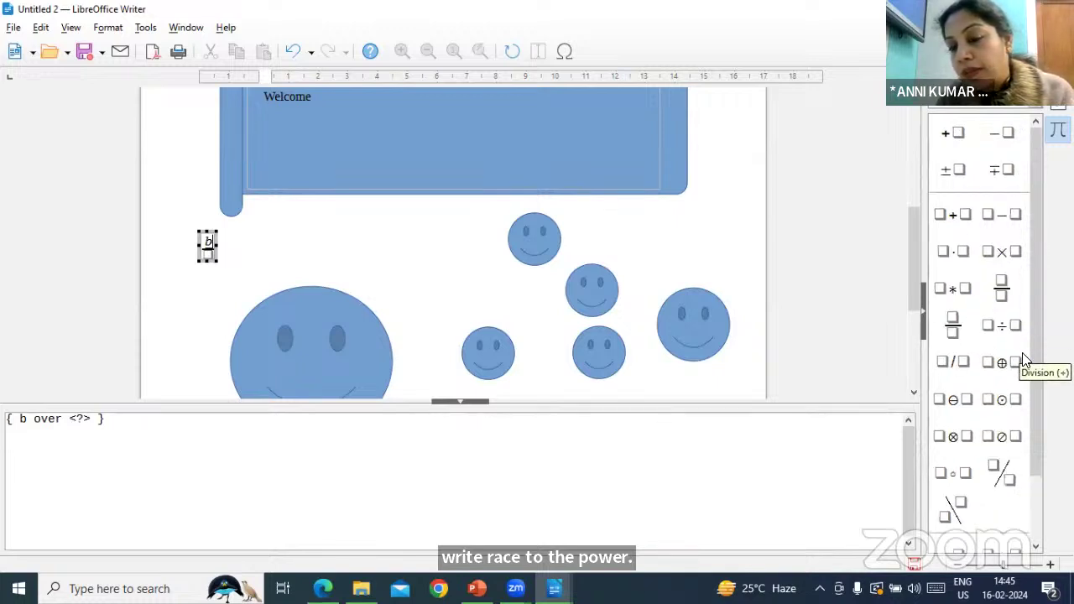
{"action": "left_click", "coordinate": [1037, 107]}
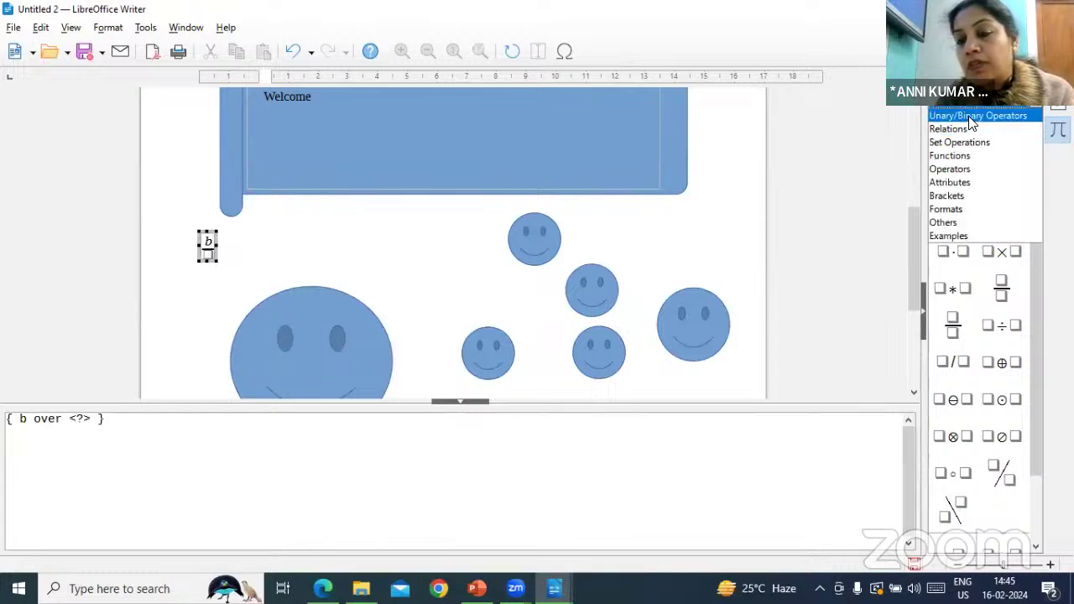
{"action": "left_click", "coordinate": [960, 170]}
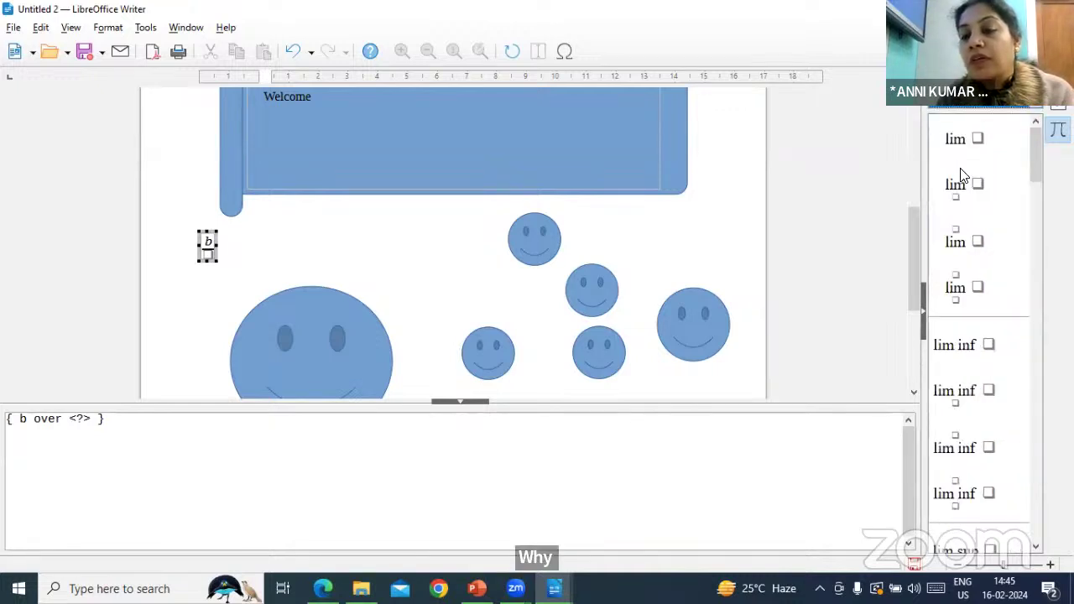
{"action": "left_click_drag", "start_coordinate": [1036, 176], "coordinate": [1036, 118]}
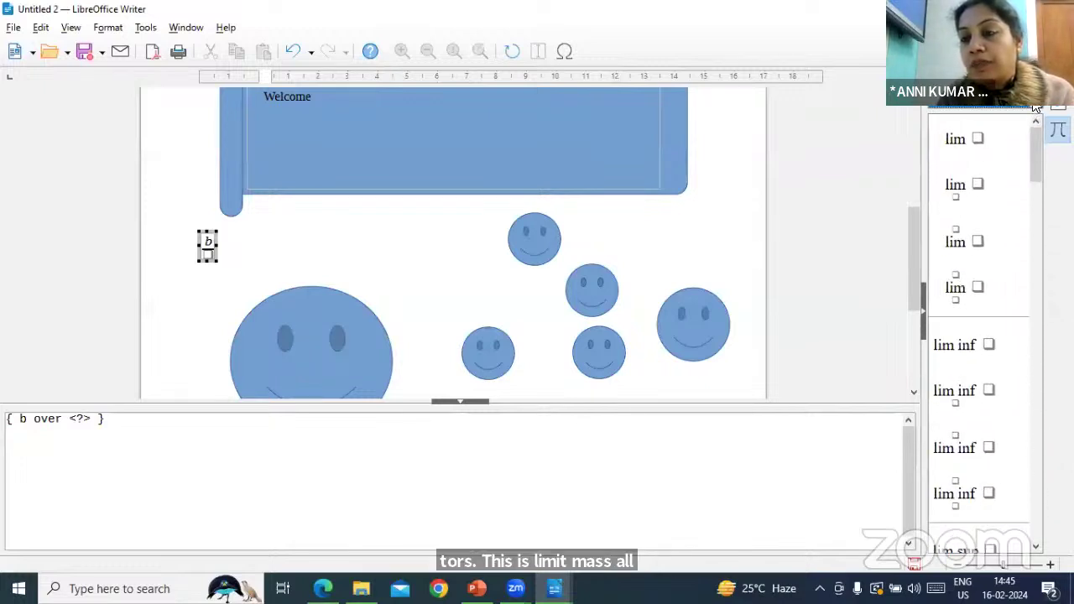
{"action": "left_click", "coordinate": [1035, 108]}
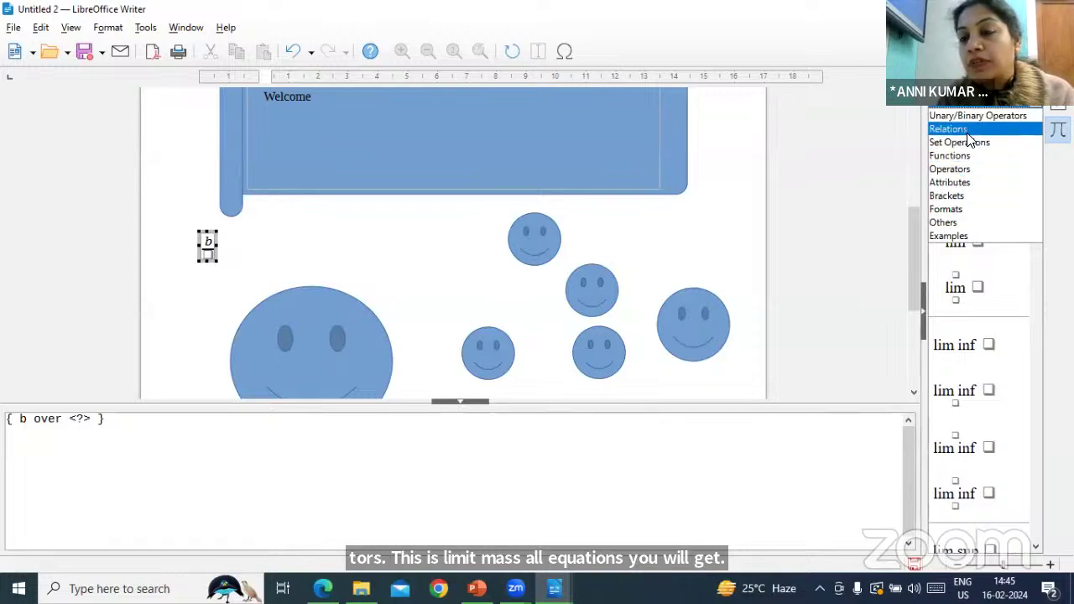
{"action": "left_click", "coordinate": [957, 222]}
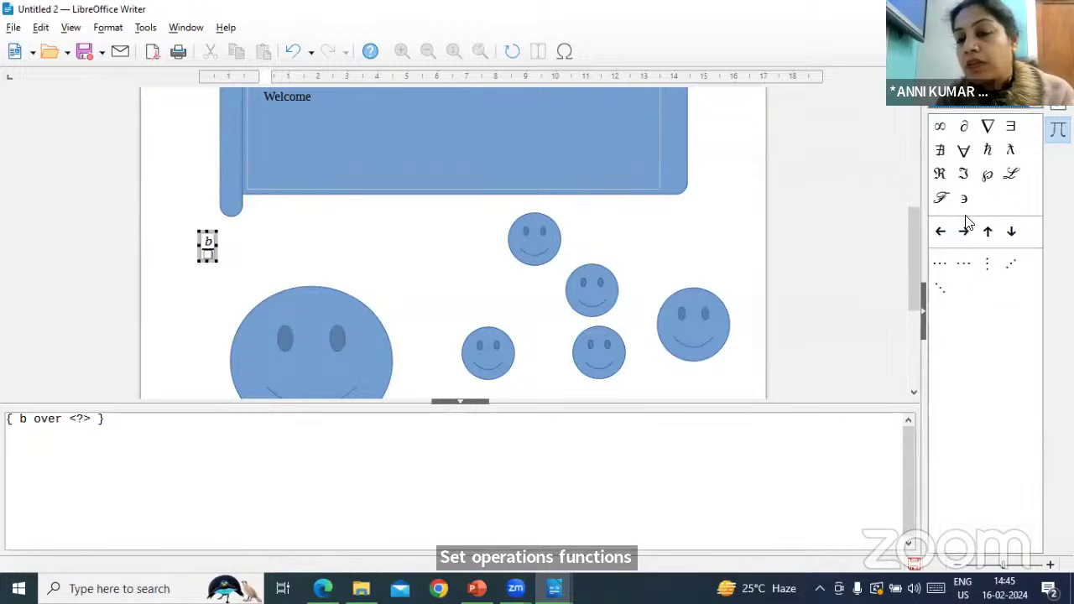
{"action": "left_click", "coordinate": [1036, 109]}
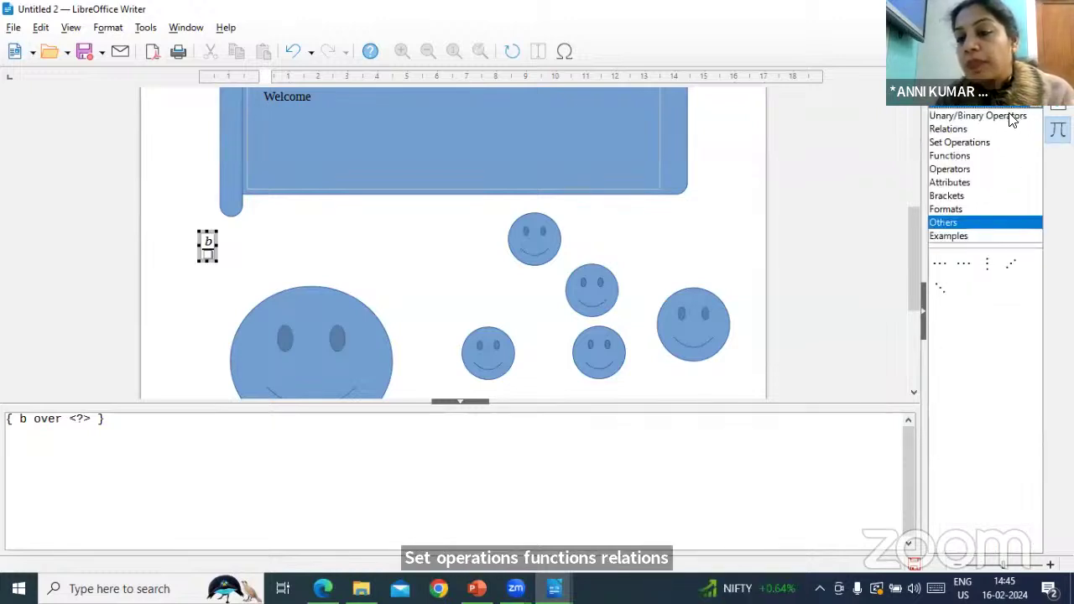
Add the general operator from the end of the Operators elements after b in the numerator.
{"action": "left_click", "coordinate": [957, 170]}
{"action": "scroll", "coordinate": [961, 285], "scroll_direction": "down", "scroll_amount": 10}
{"action": "scroll", "coordinate": [986, 298], "scroll_direction": "down", "scroll_amount": 8}
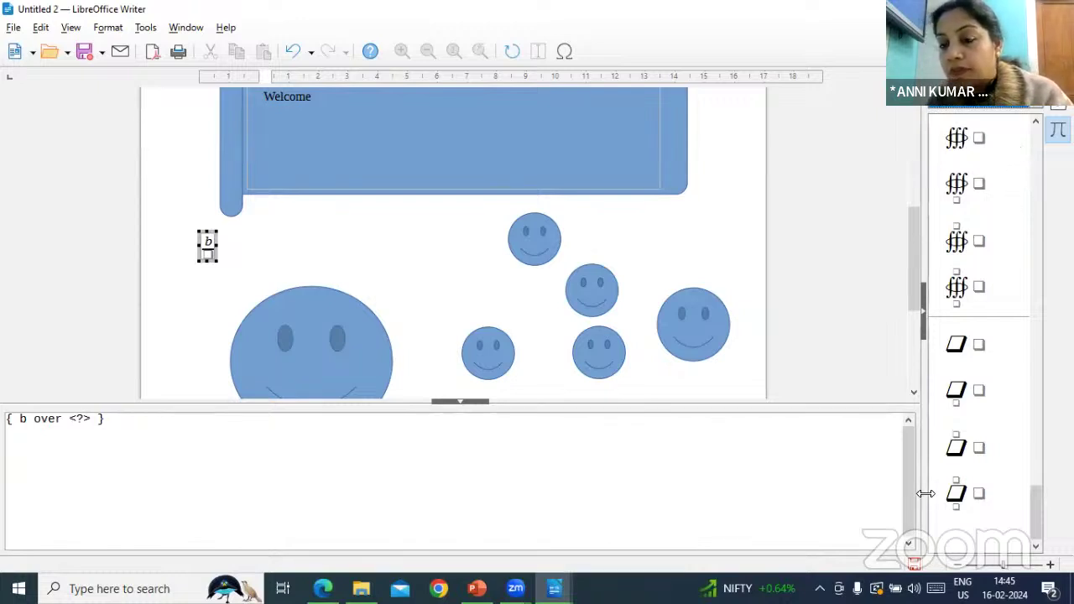
{"action": "left_click", "coordinate": [957, 346]}
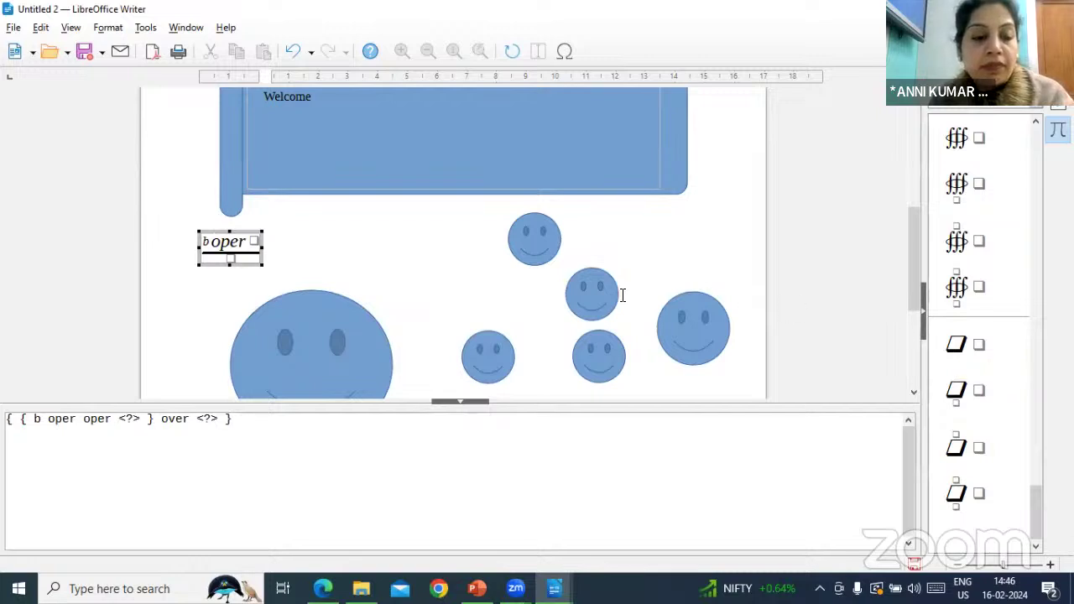
Add a Large Vector Arrow from the Attributes elements to the numerator and enter v under the arrow.
{"action": "left_click", "coordinate": [1040, 107]}
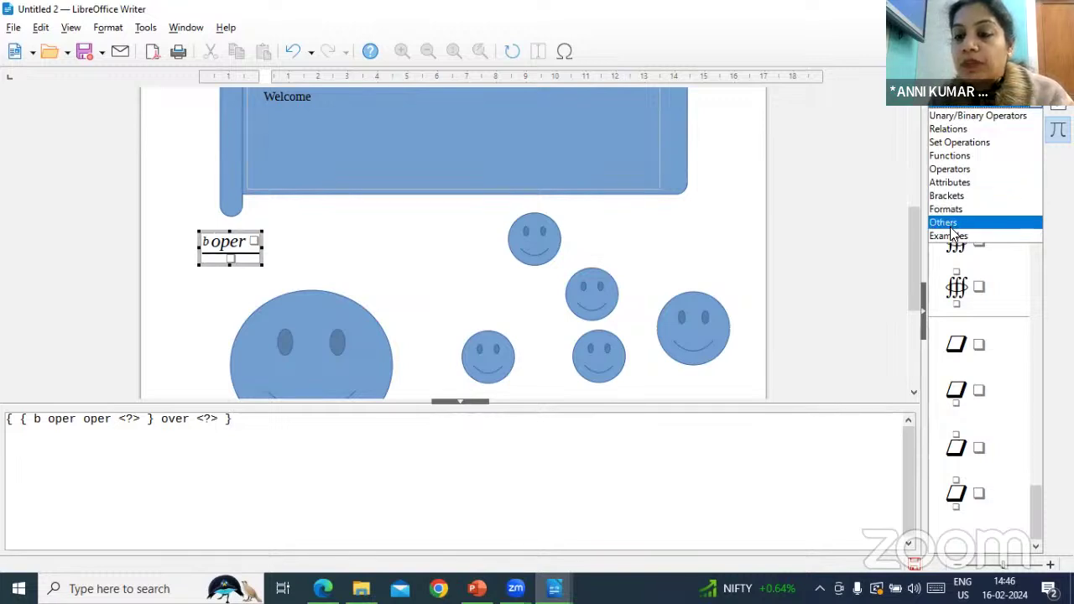
{"action": "left_click", "coordinate": [949, 183]}
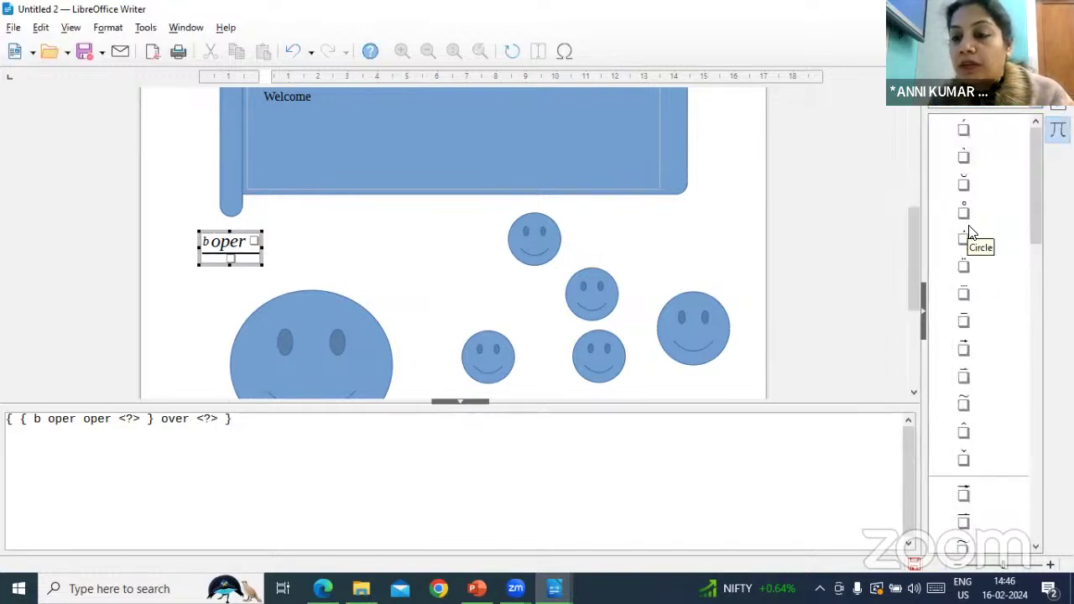
{"action": "scroll", "coordinate": [973, 323], "scroll_direction": "down", "scroll_amount": 2}
{"action": "scroll", "coordinate": [974, 323], "scroll_direction": "down", "scroll_amount": 5}
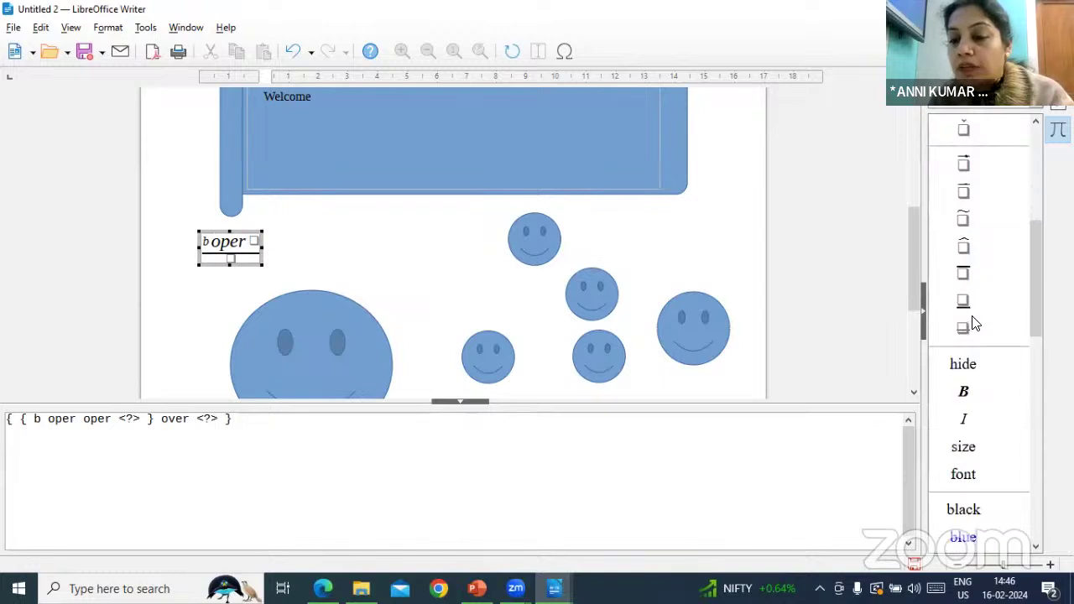
{"action": "scroll", "coordinate": [974, 323], "scroll_direction": "up", "scroll_amount": 4}
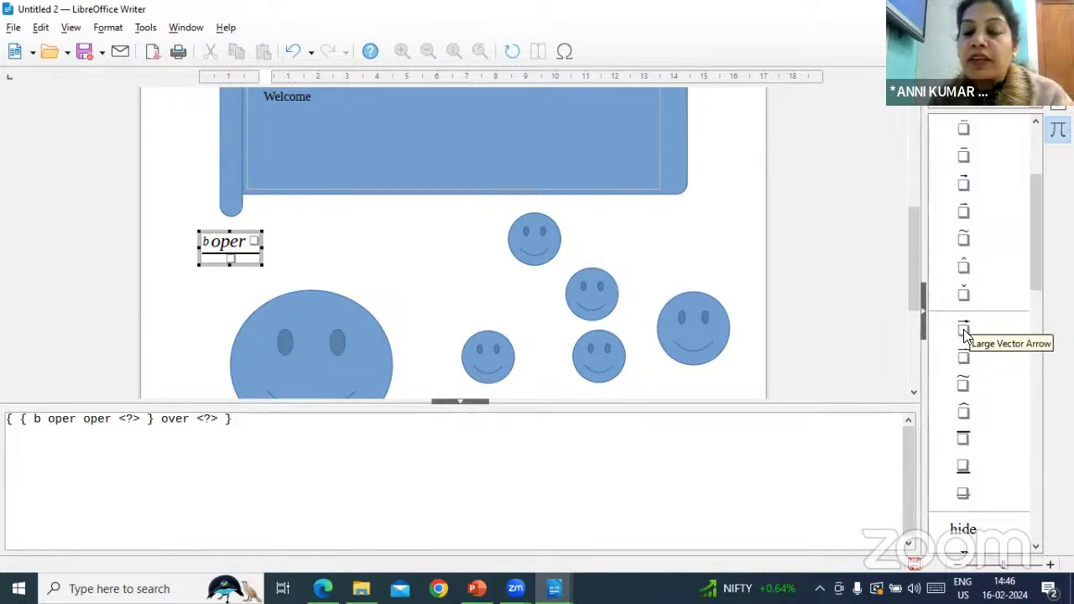
{"action": "left_click", "coordinate": [963, 334]}
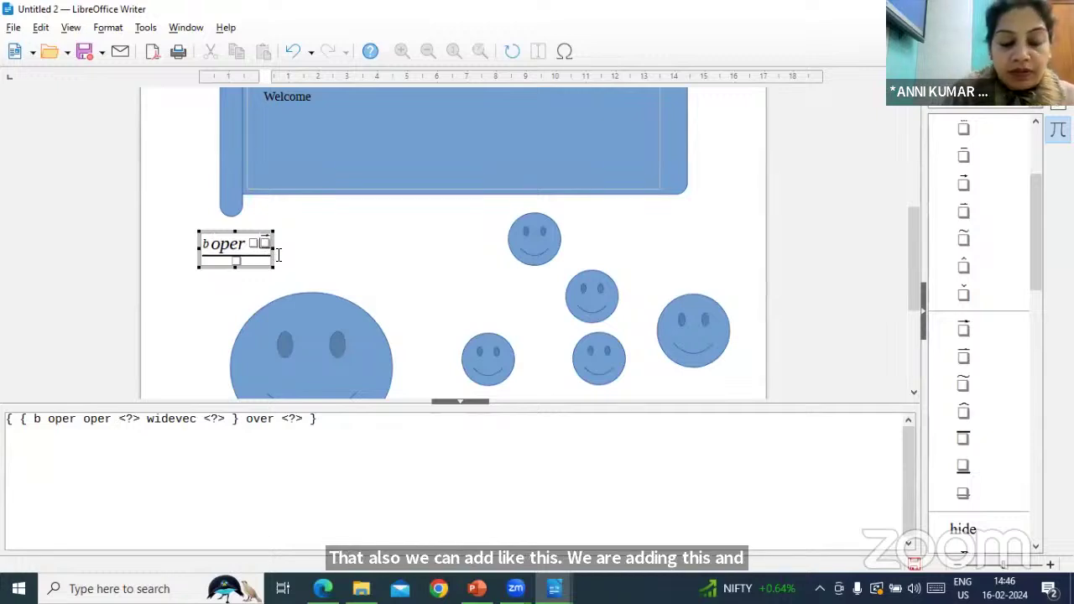
{"action": "type", "text": "v"}
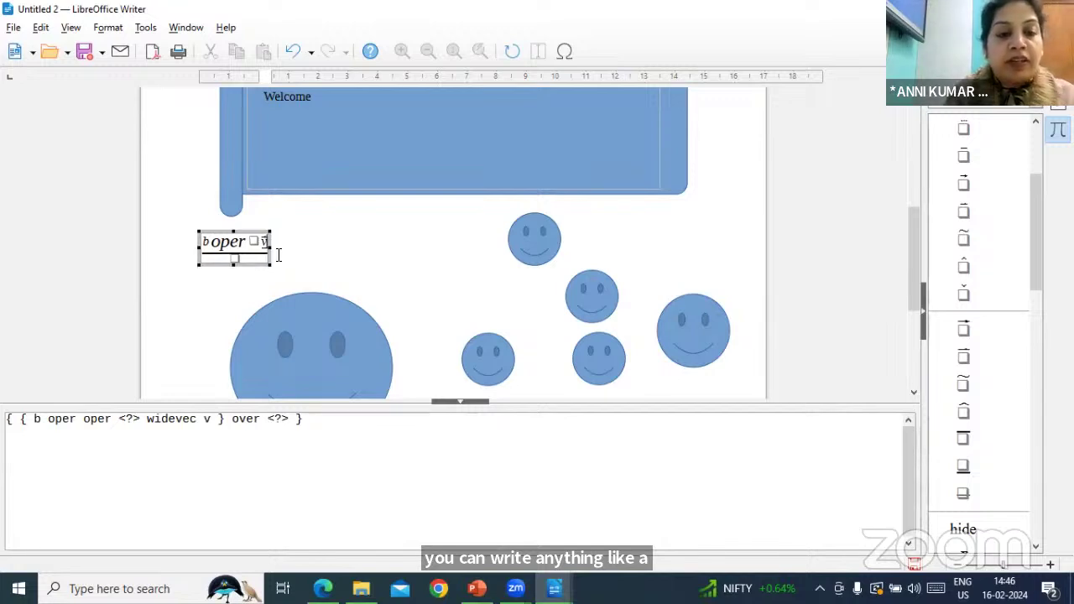
Leave formula editing and delete the formula object from the line below the scroll banner.
{"action": "left_click", "coordinate": [307, 246]}
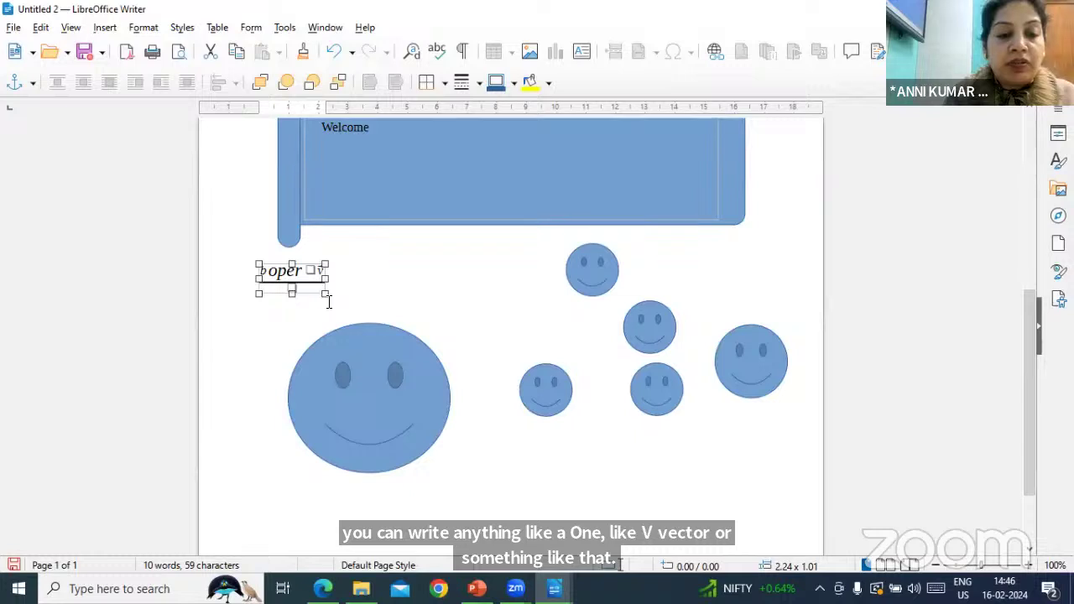
{"action": "left_click", "coordinate": [383, 280]}
{"action": "key", "text": "BackSpace"}
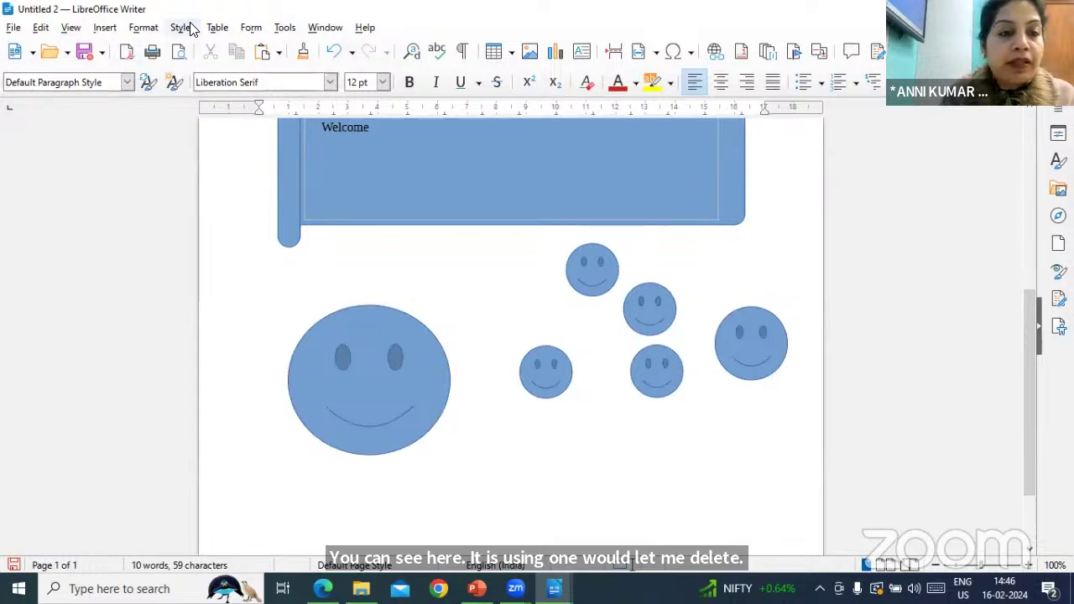
Insert a new empty formula object on the blank line below the scroll banner.
{"action": "left_click", "coordinate": [104, 27]}
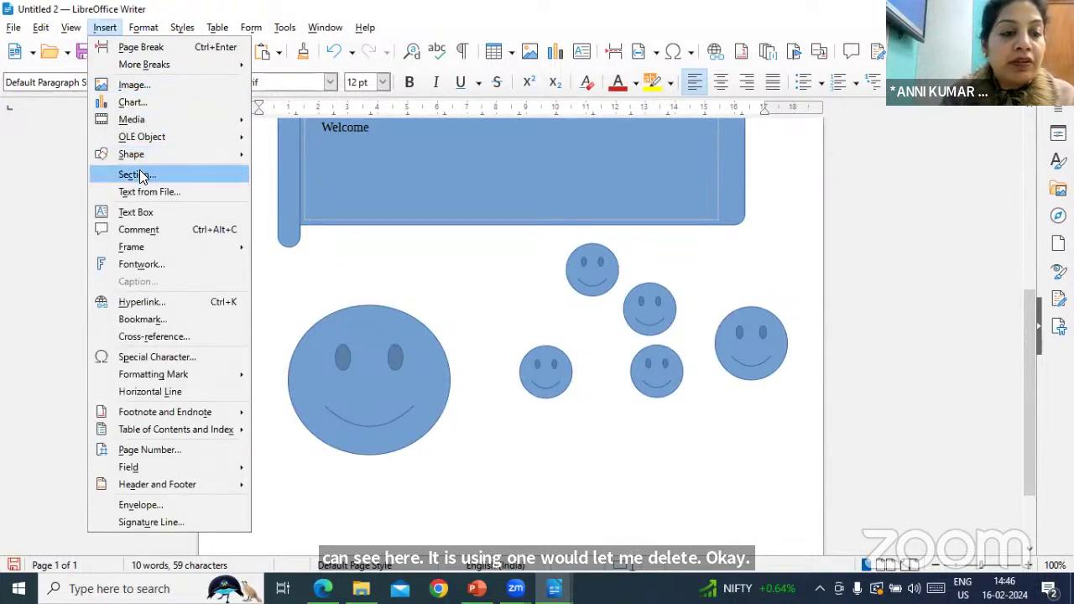
{"action": "mouse_move", "coordinate": [141, 139]}
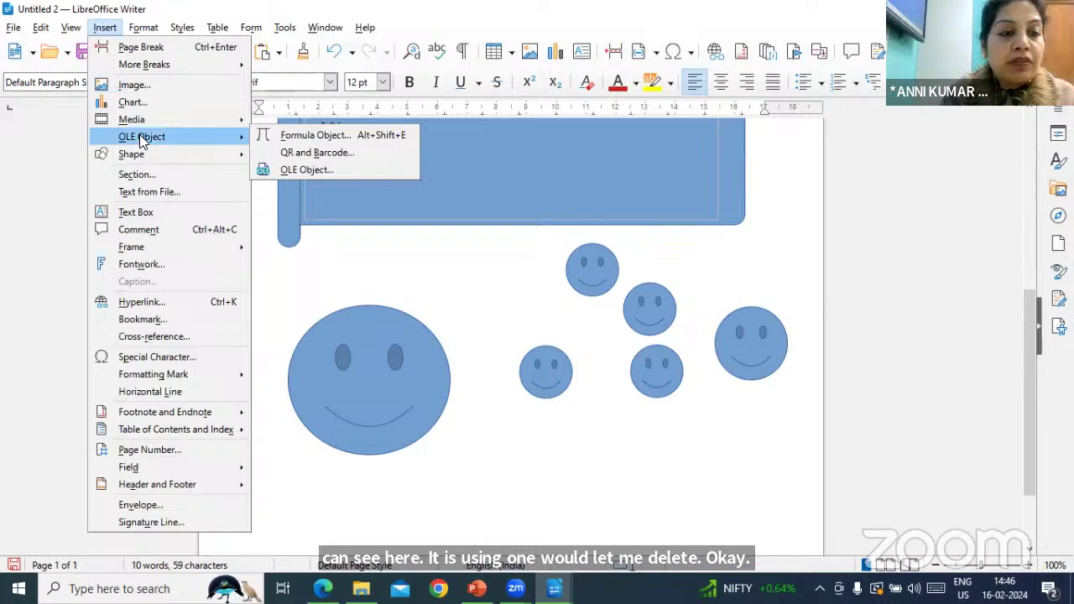
{"action": "left_click", "coordinate": [348, 136]}
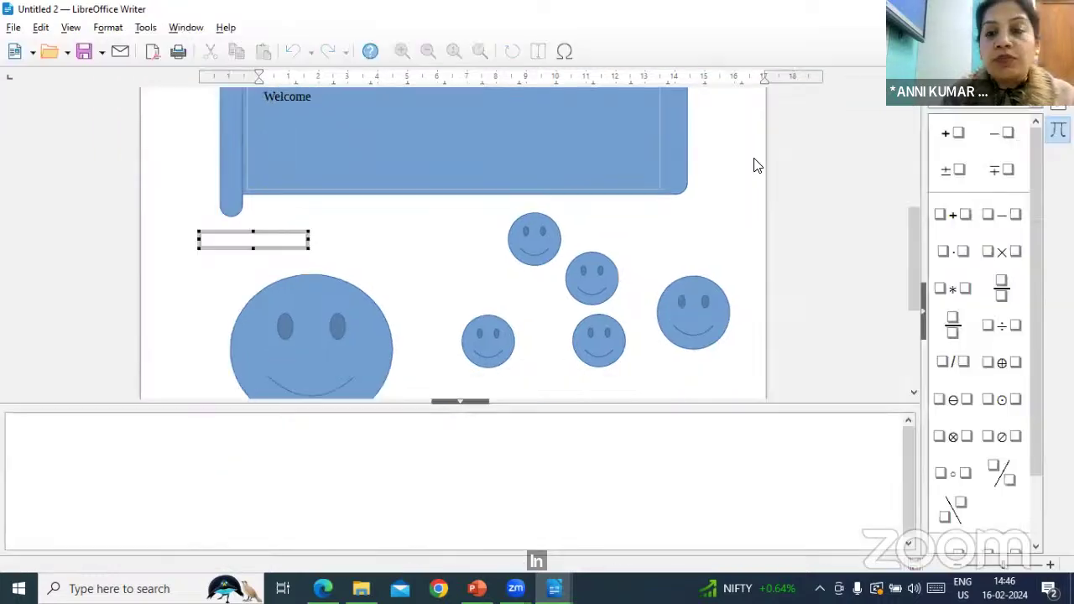
Add a fraction to the formula with b as numerator and a as denominator, and return to the document.
{"action": "scroll", "coordinate": [999, 329], "scroll_direction": "down", "scroll_amount": 1}
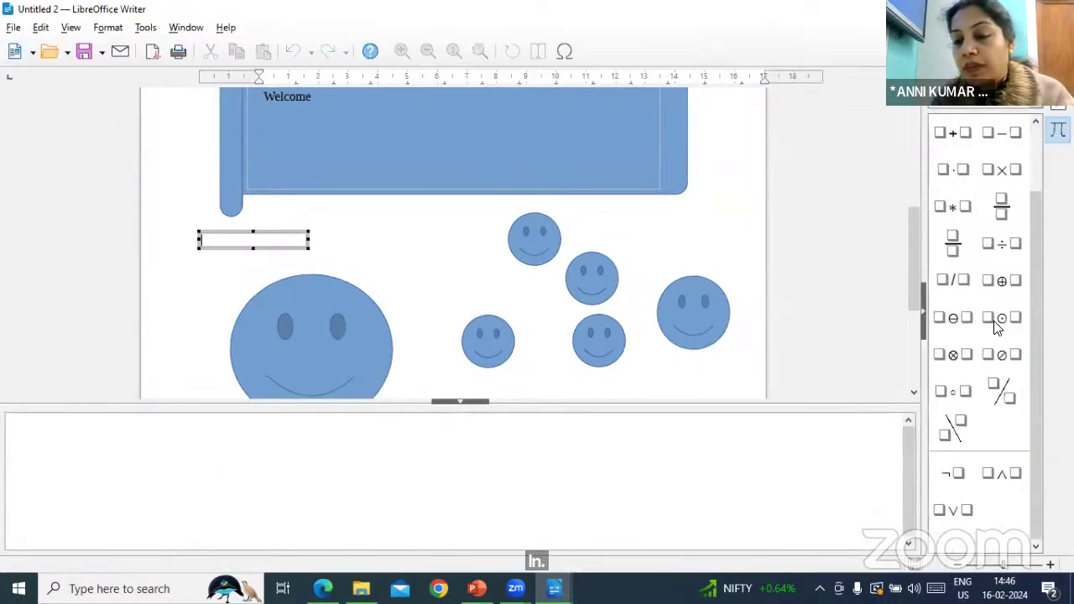
{"action": "left_click", "coordinate": [952, 242]}
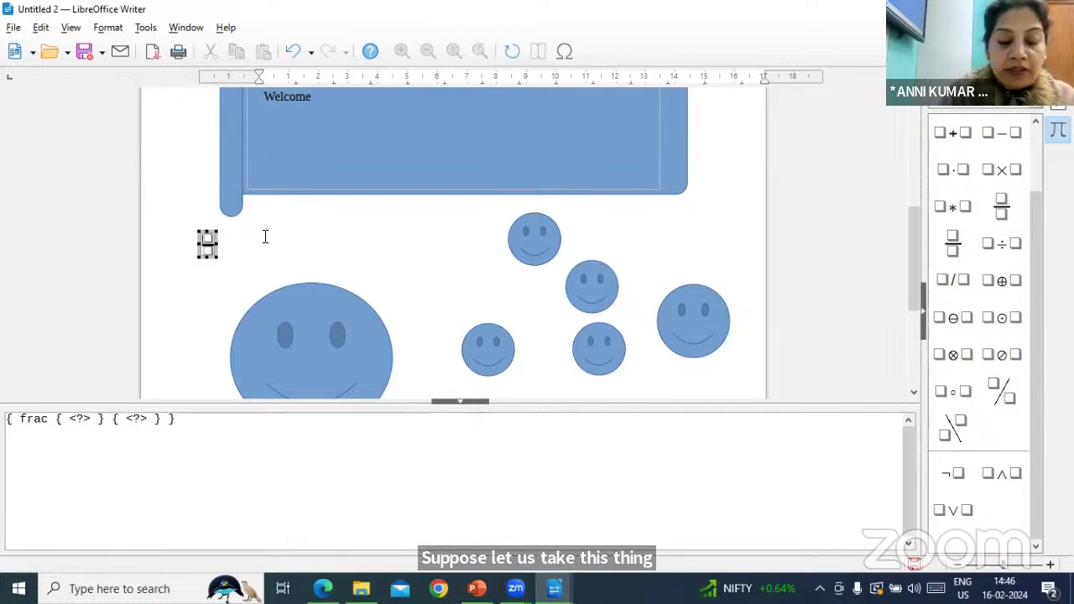
{"action": "type", "text": "b"}
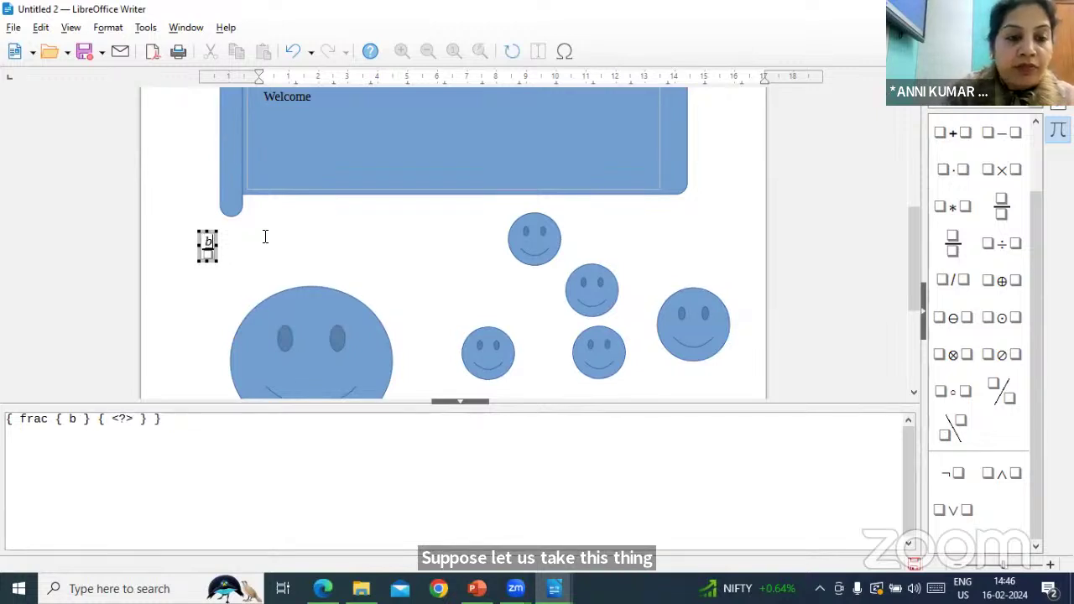
{"action": "left_click", "coordinate": [209, 257]}
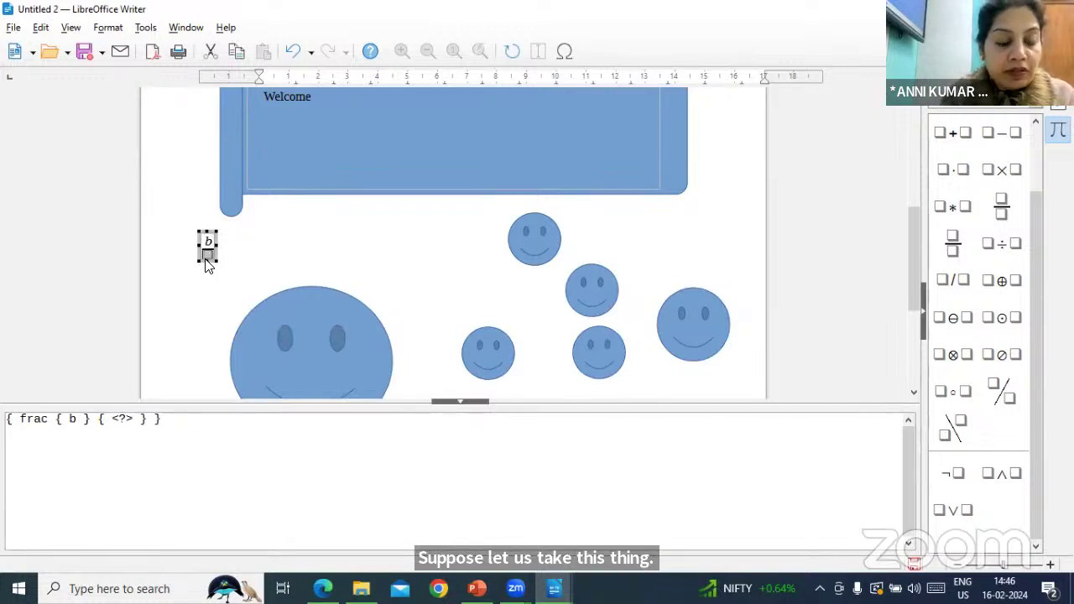
{"action": "type", "text": "a"}
{"action": "left_click", "coordinate": [279, 251]}
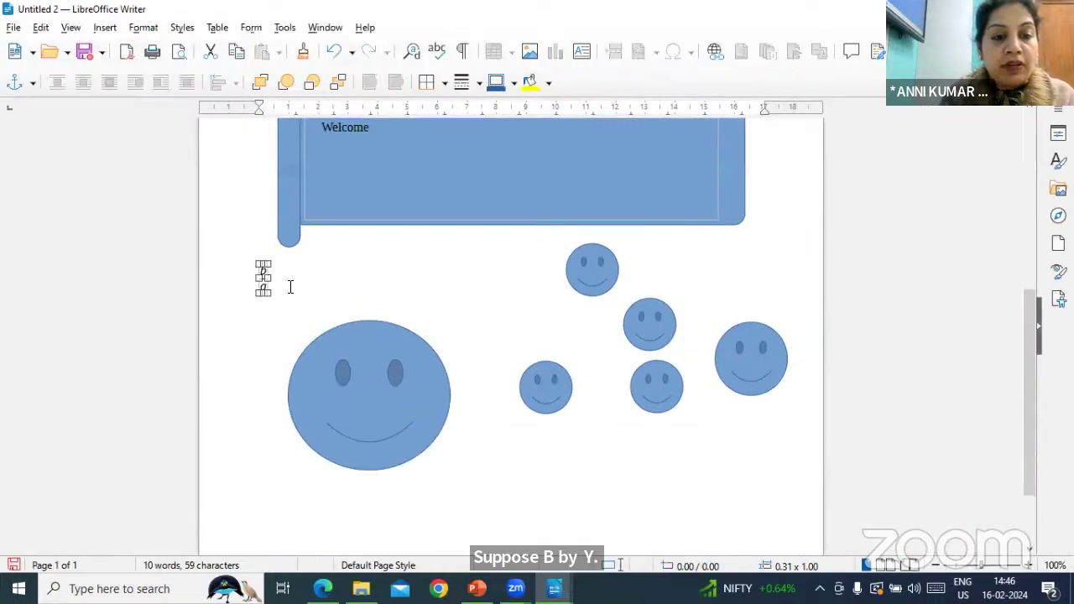
{"action": "left_click", "coordinate": [329, 289]}
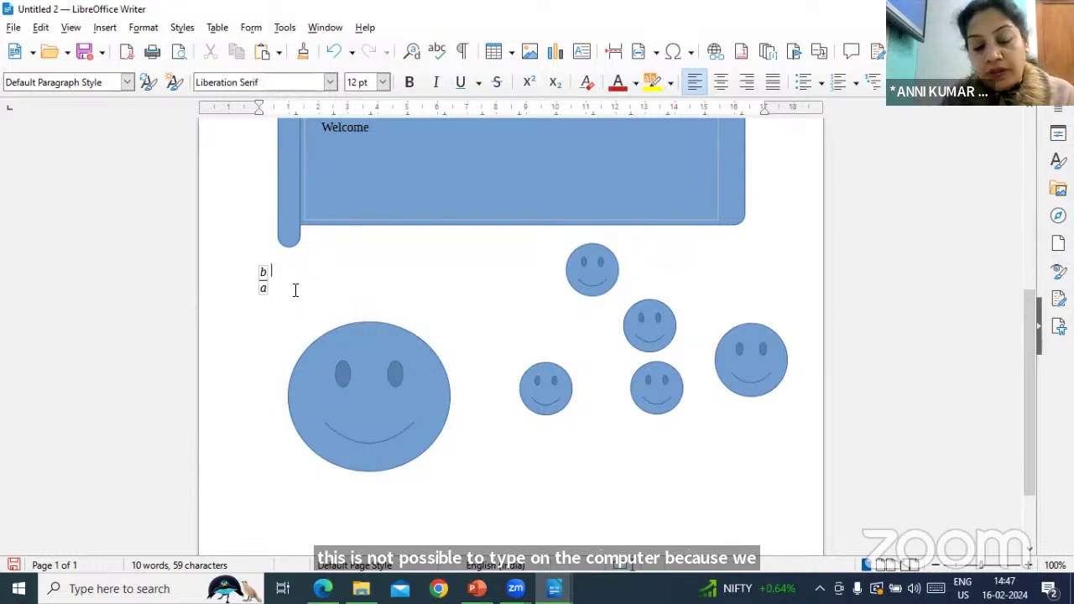
{"action": "left_click", "coordinate": [264, 277]}
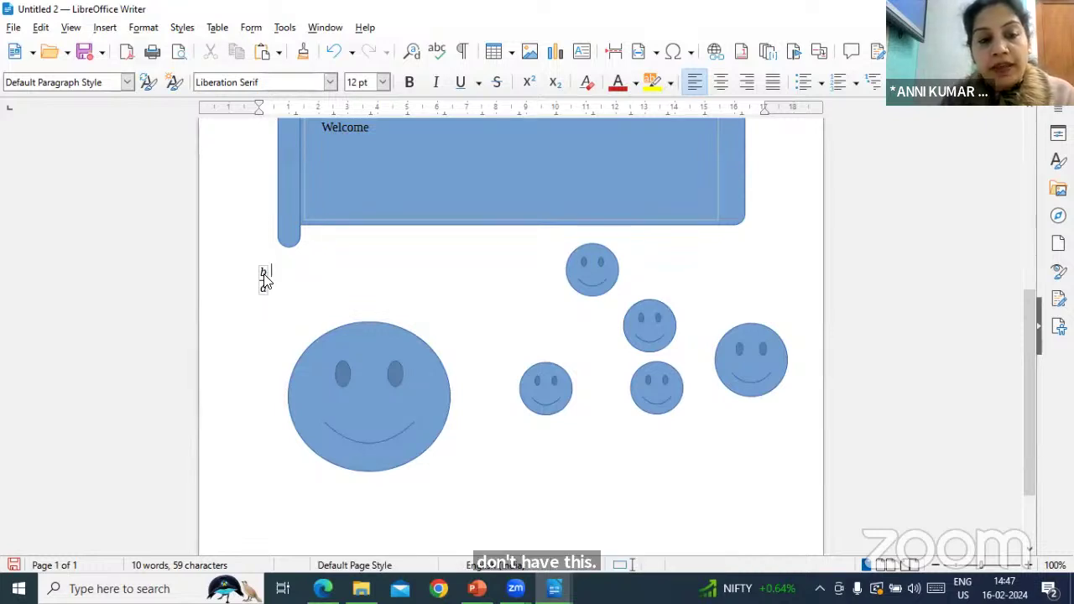
Try superscript formatting directly after the b over a fraction formula.
{"action": "left_click", "coordinate": [262, 276]}
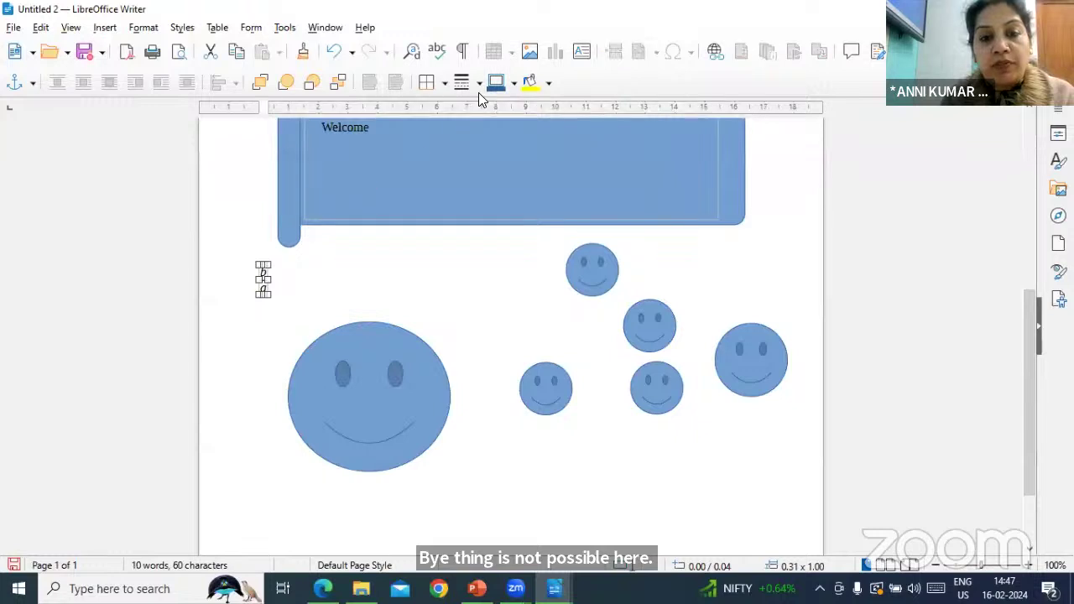
{"action": "left_click", "coordinate": [268, 275]}
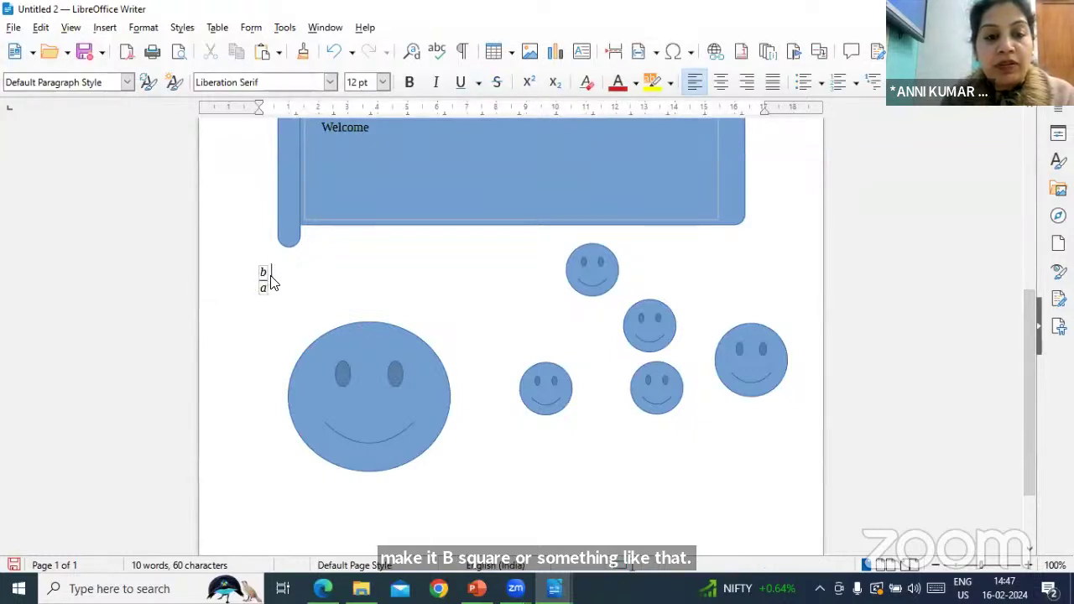
{"action": "key", "text": "ctrl+shift+p"}
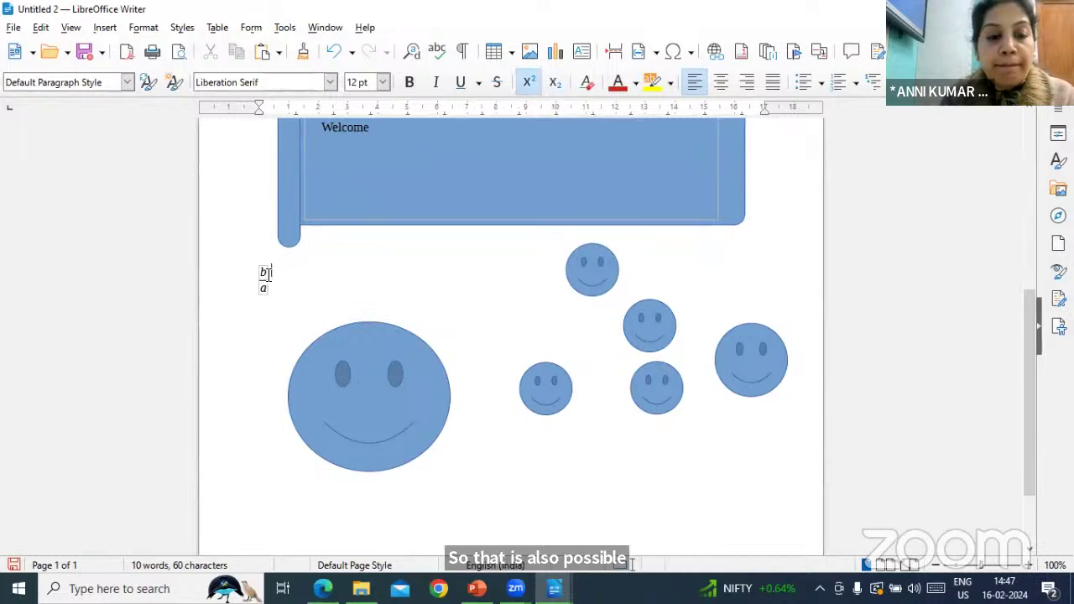
{"action": "key", "text": "ctrl+shift+p"}
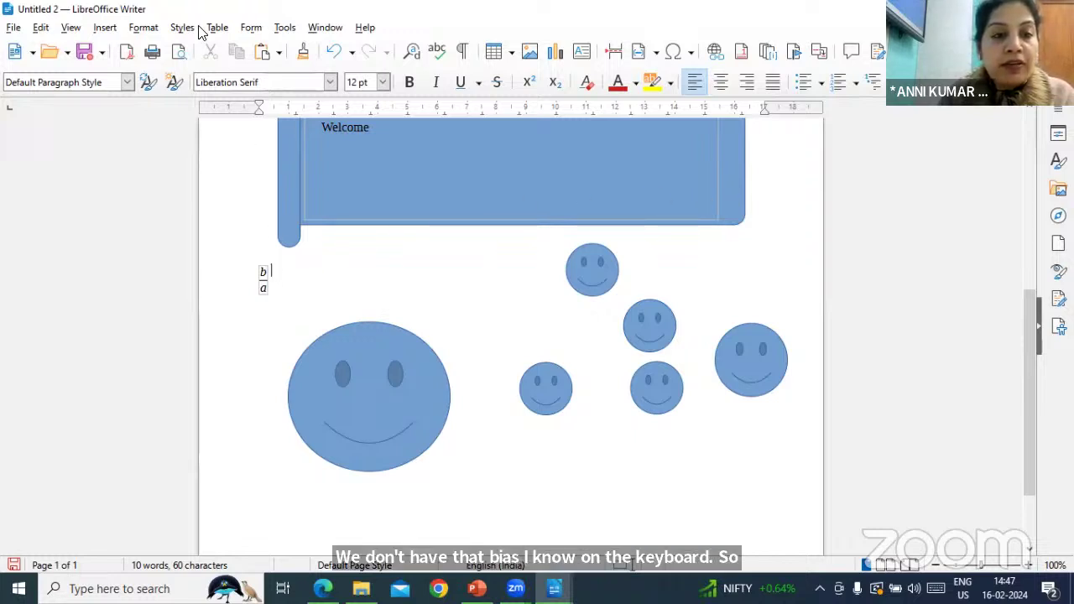
Insert another empty formula object directly after the b over a fraction and return to the document.
{"action": "left_click", "coordinate": [109, 29]}
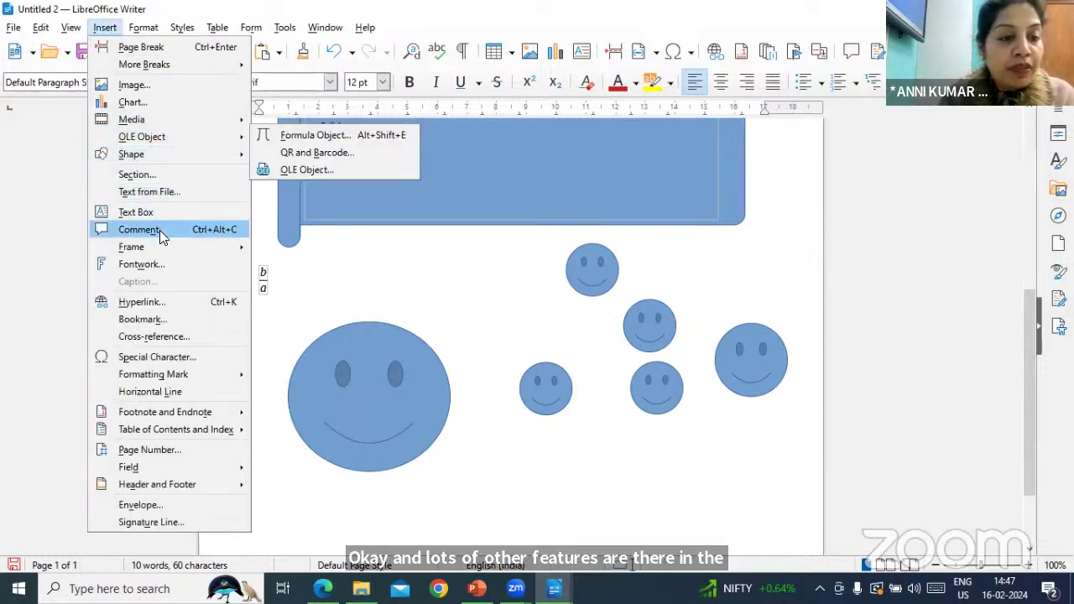
{"action": "mouse_move", "coordinate": [164, 247]}
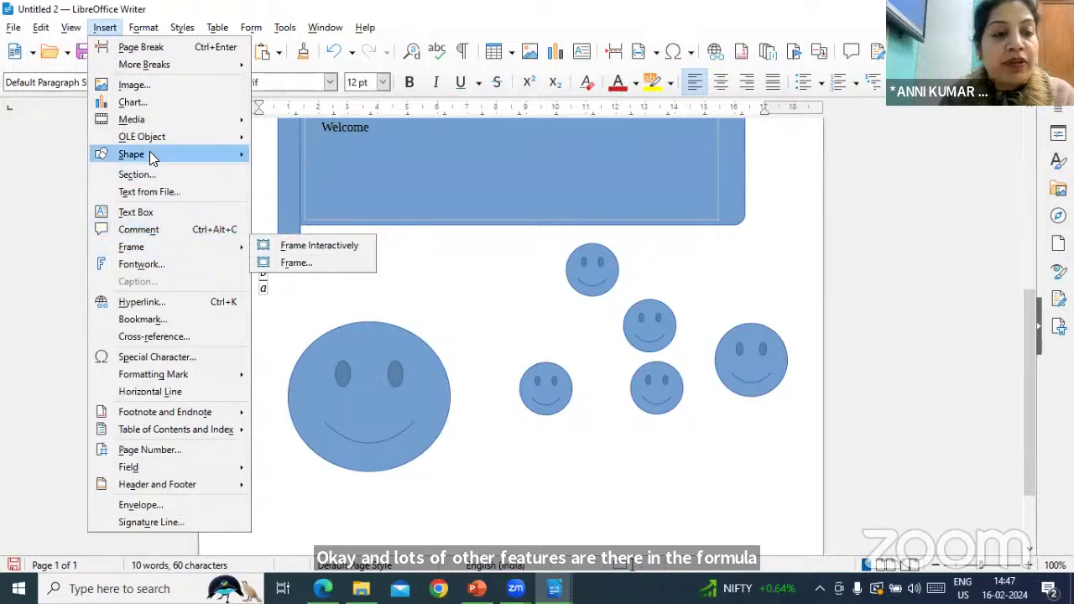
{"action": "mouse_move", "coordinate": [208, 136]}
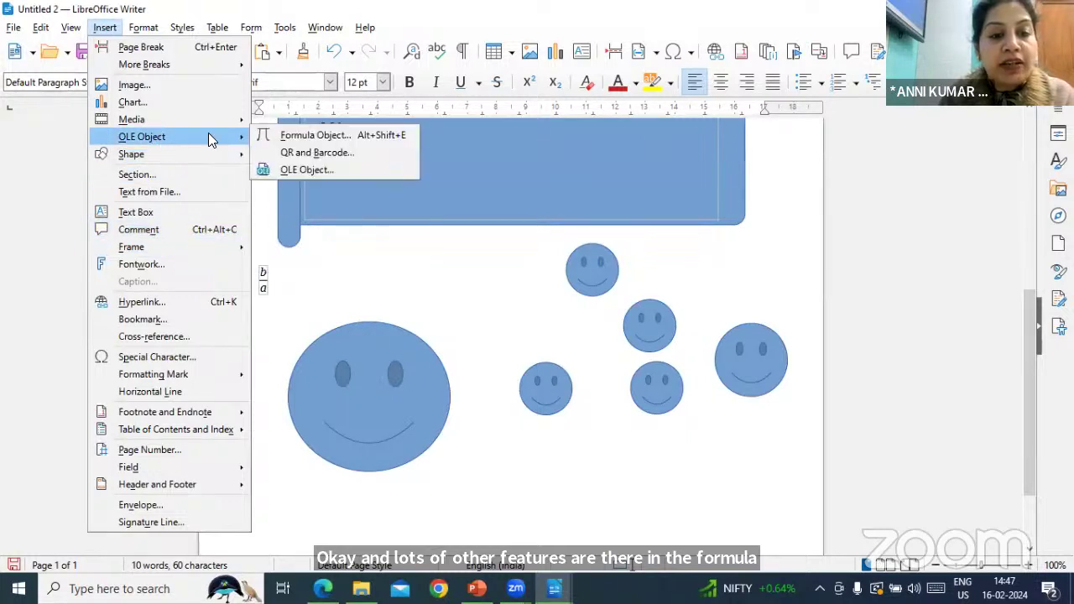
{"action": "left_click", "coordinate": [327, 139]}
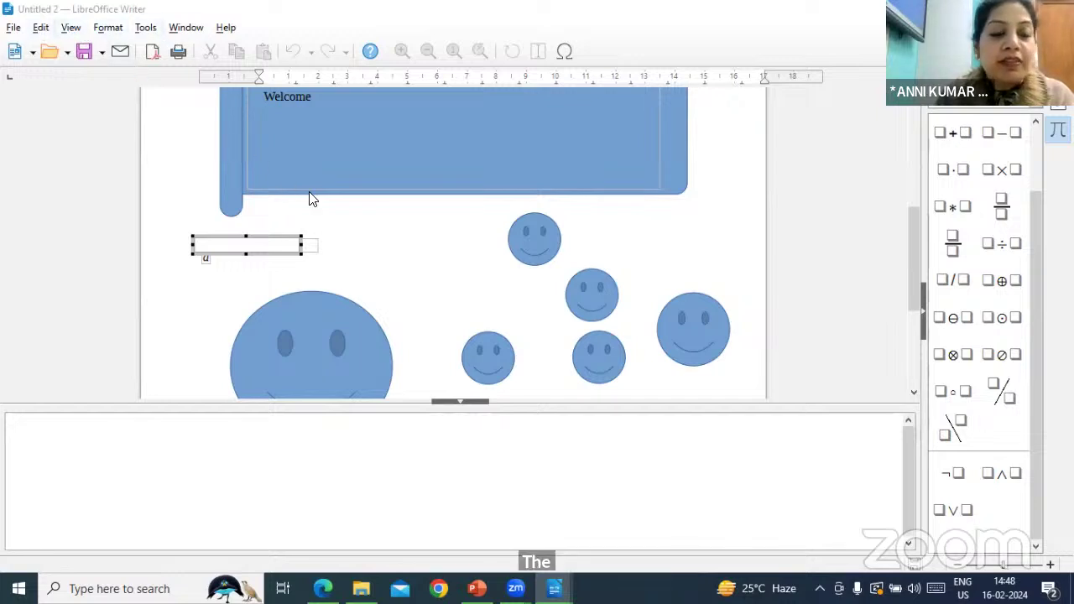
{"action": "scroll", "coordinate": [400, 256], "scroll_direction": "down", "scroll_amount": 2}
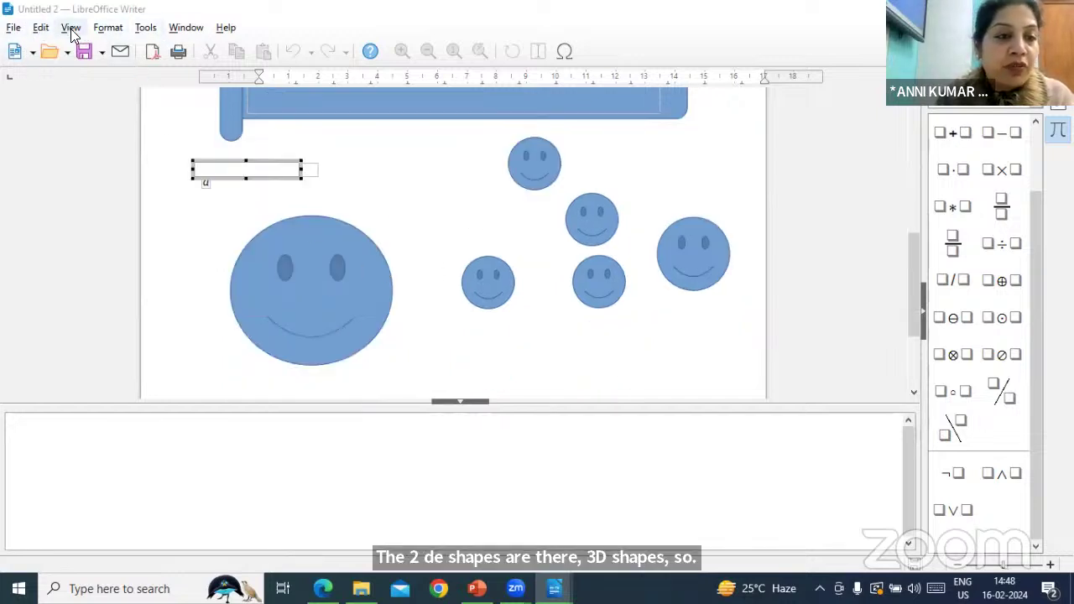
{"action": "left_click", "coordinate": [435, 199]}
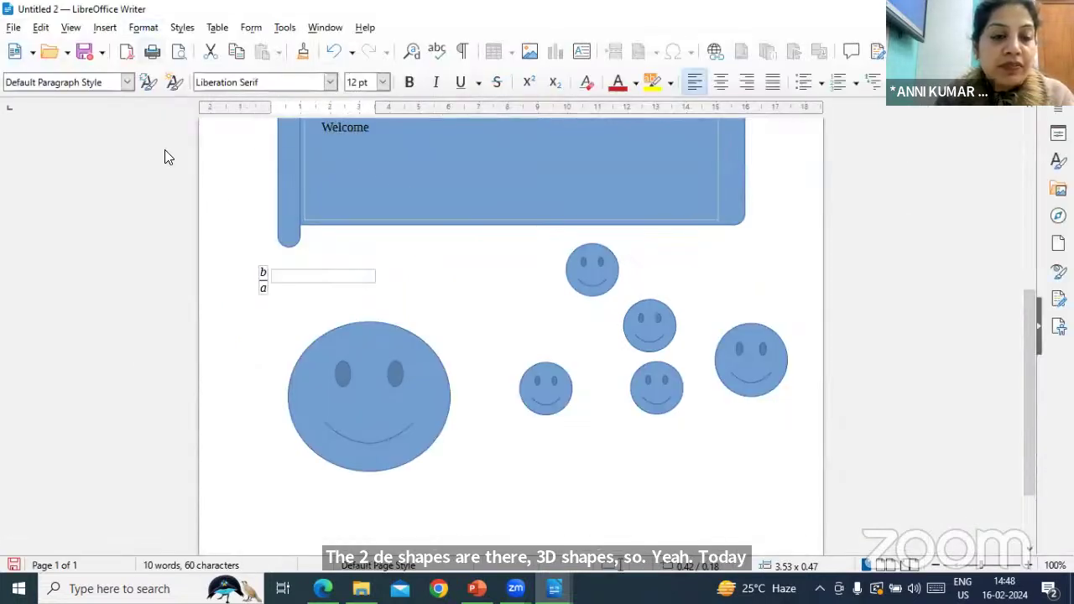
{"action": "left_click", "coordinate": [105, 27]}
{"action": "mouse_move", "coordinate": [210, 136]}
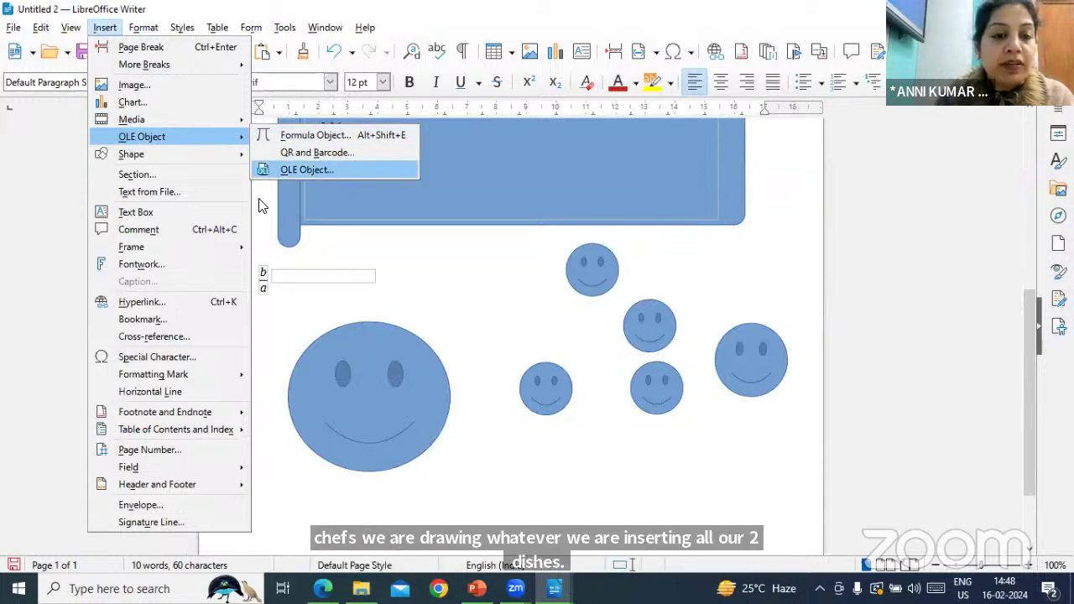
{"action": "mouse_move", "coordinate": [179, 155]}
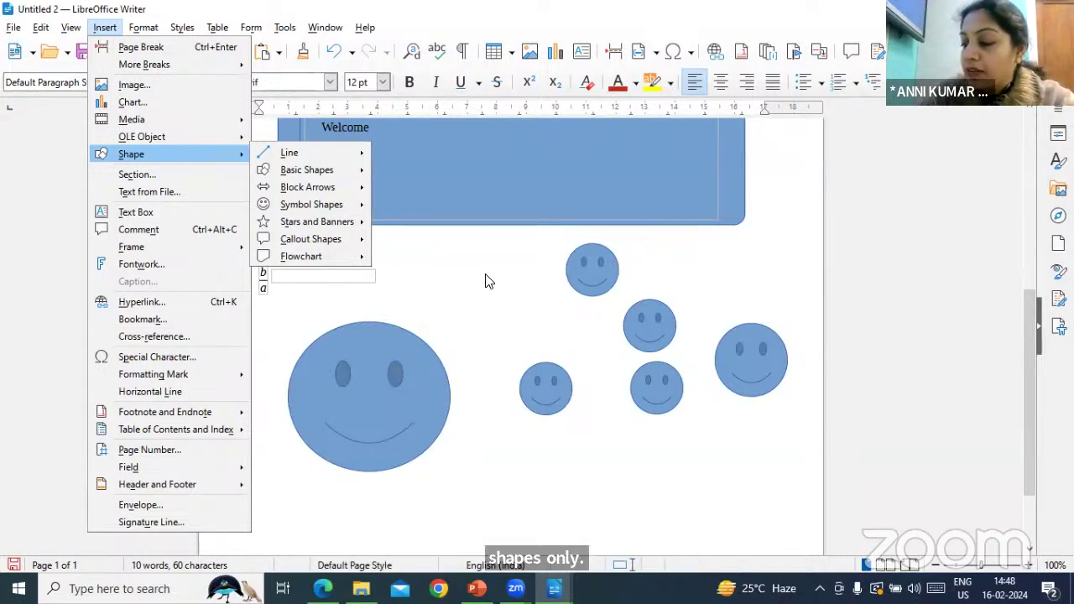
{"action": "left_click", "coordinate": [461, 284]}
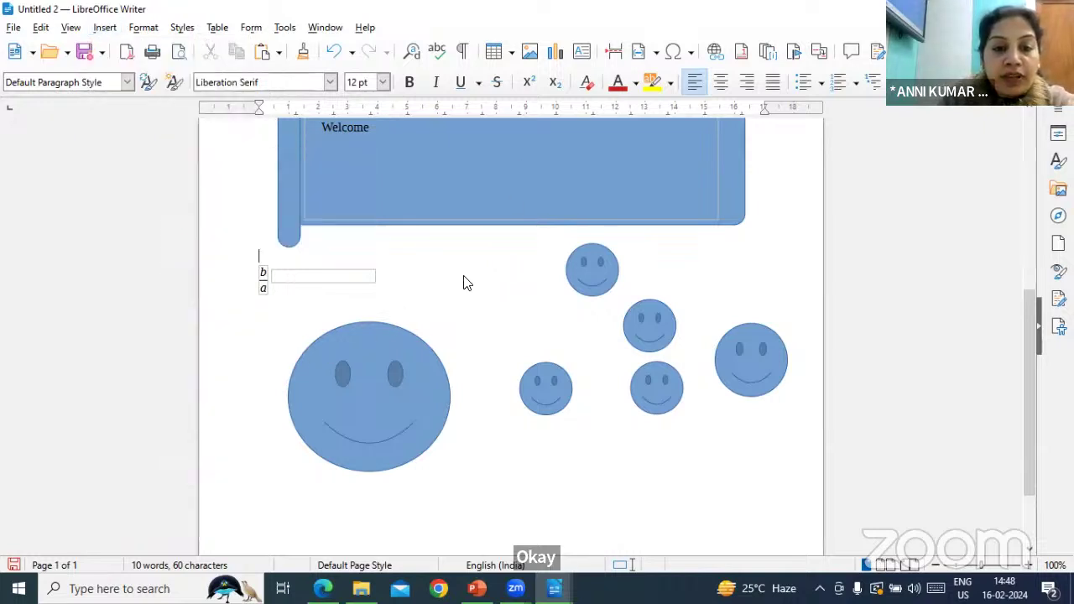
{"action": "scroll", "coordinate": [506, 302], "scroll_direction": "down", "scroll_amount": 2}
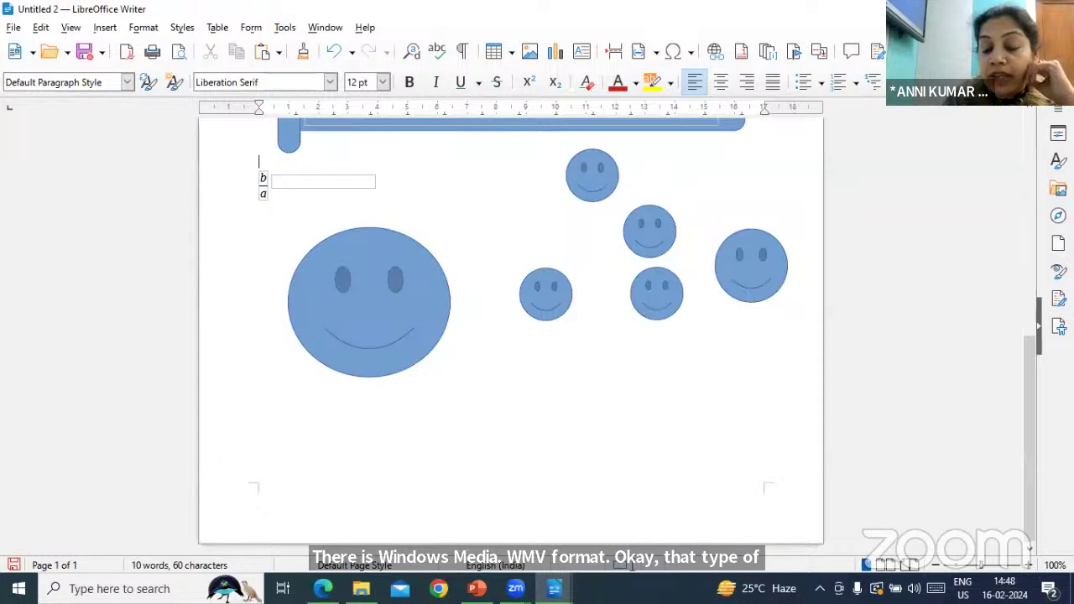
{"action": "scroll", "coordinate": [918, 526], "scroll_direction": "up", "scroll_amount": 2}
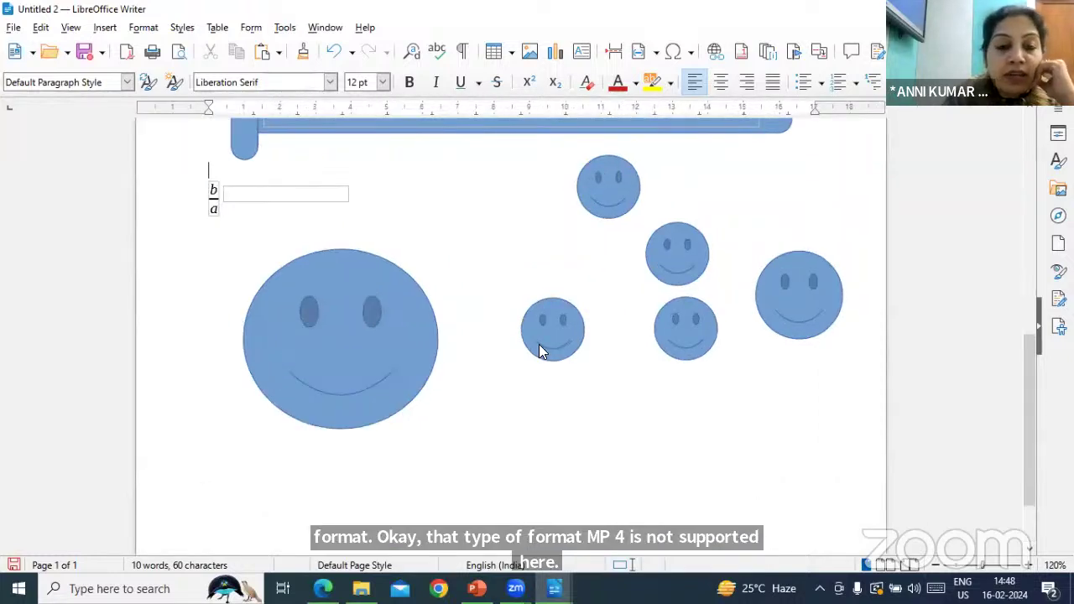
{"action": "scroll", "coordinate": [540, 350], "scroll_direction": "down", "scroll_amount": 2}
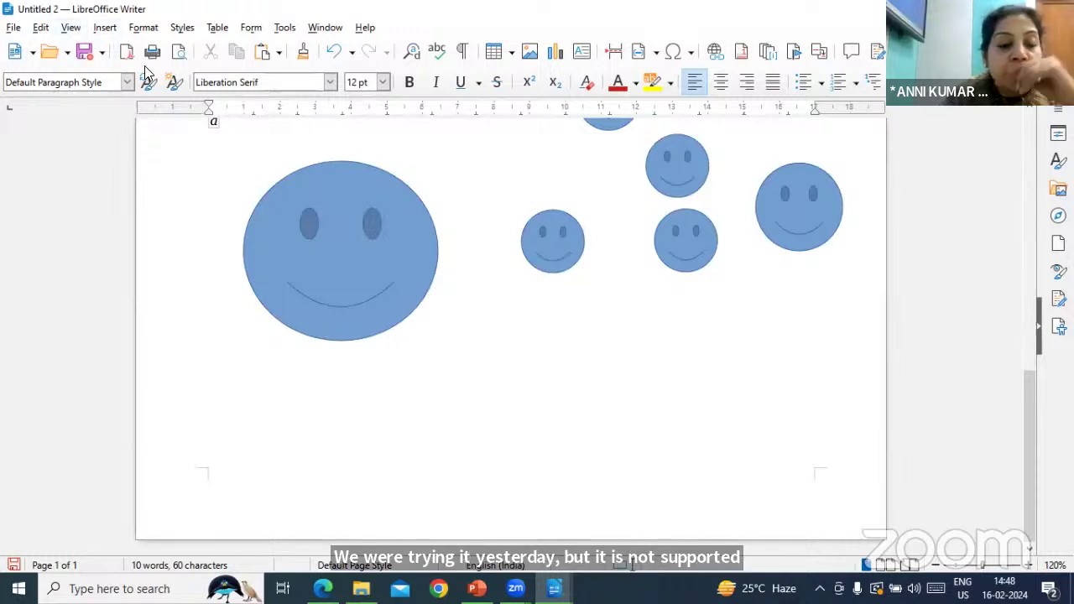
{"action": "left_click", "coordinate": [105, 29]}
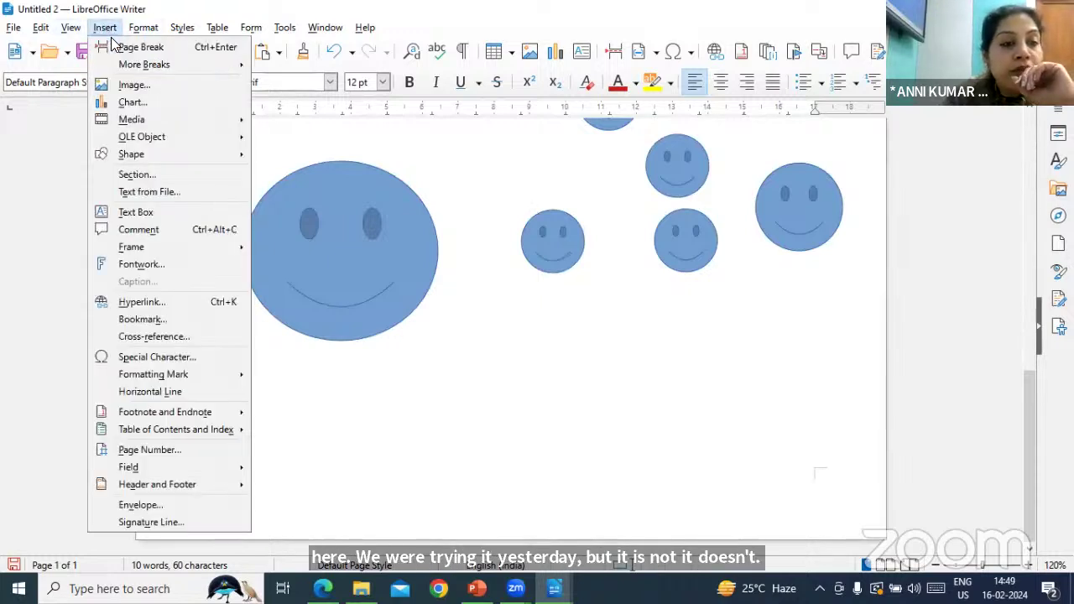
{"action": "mouse_move", "coordinate": [141, 117]}
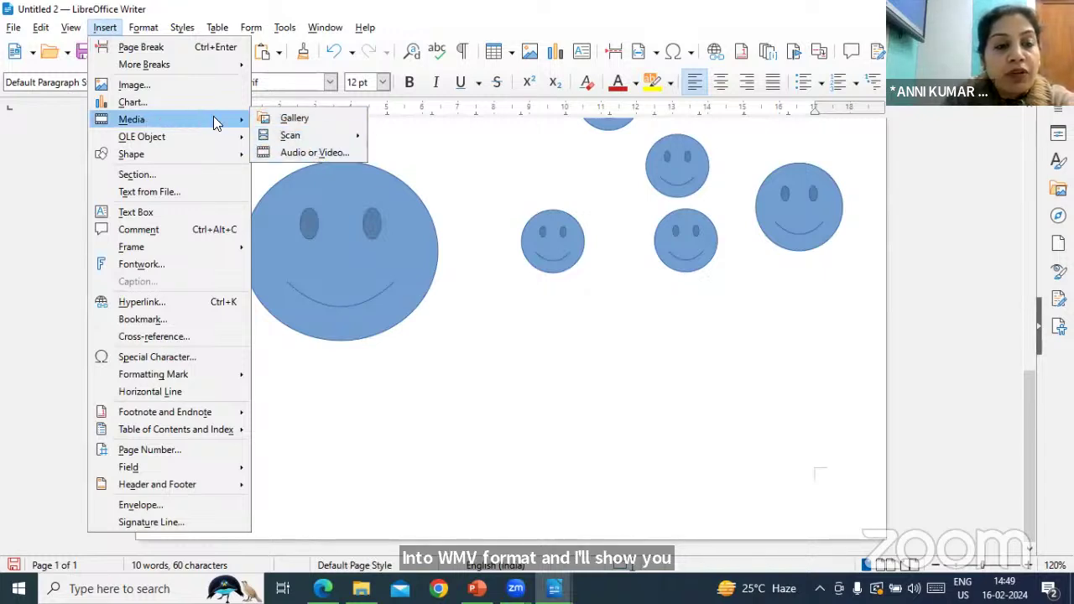
{"action": "left_click", "coordinate": [502, 325]}
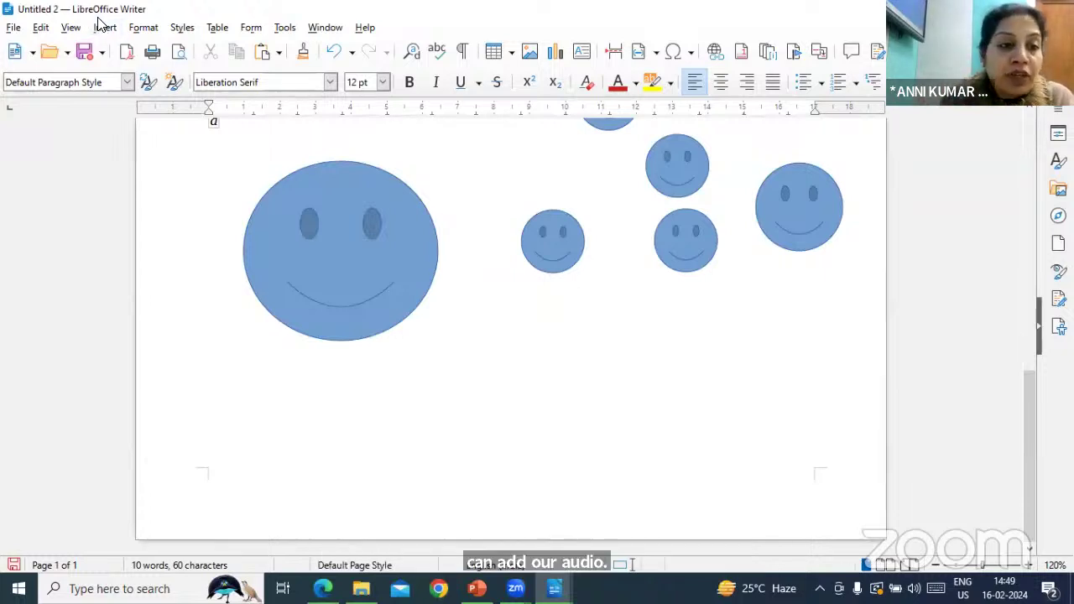
Insert the Life-Blossom audio file from the Downloads folder into the document.
{"action": "left_click", "coordinate": [104, 28]}
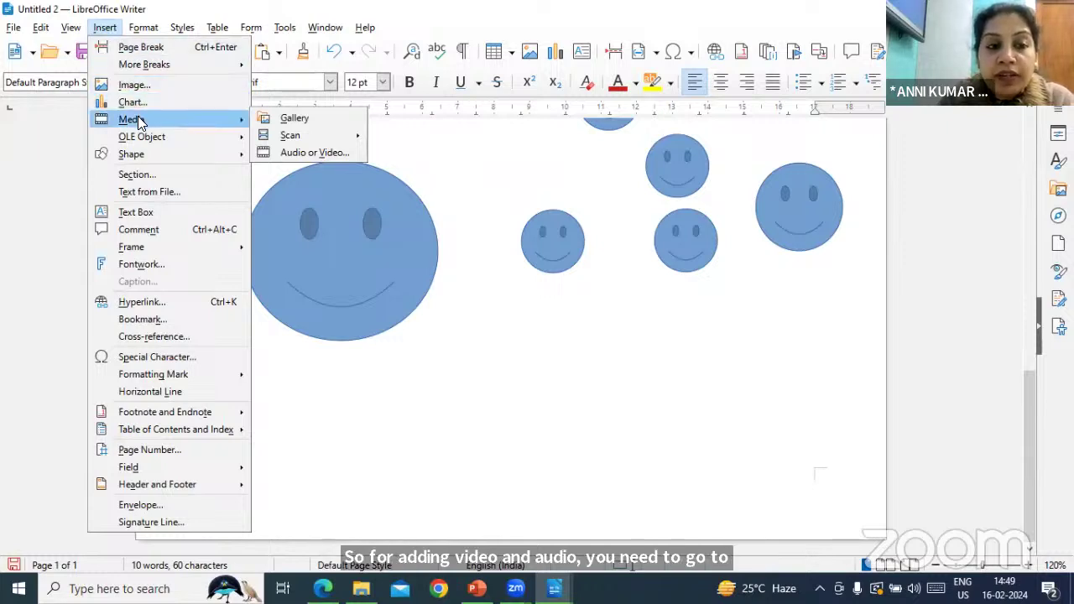
{"action": "left_click", "coordinate": [312, 152]}
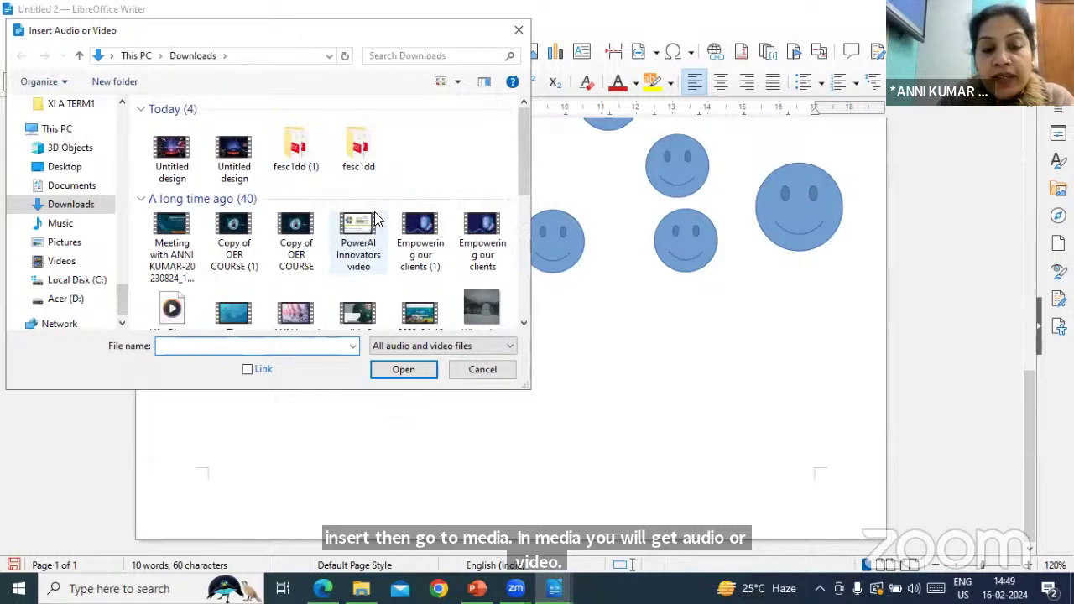
{"action": "scroll", "coordinate": [373, 221], "scroll_direction": "down", "scroll_amount": 1}
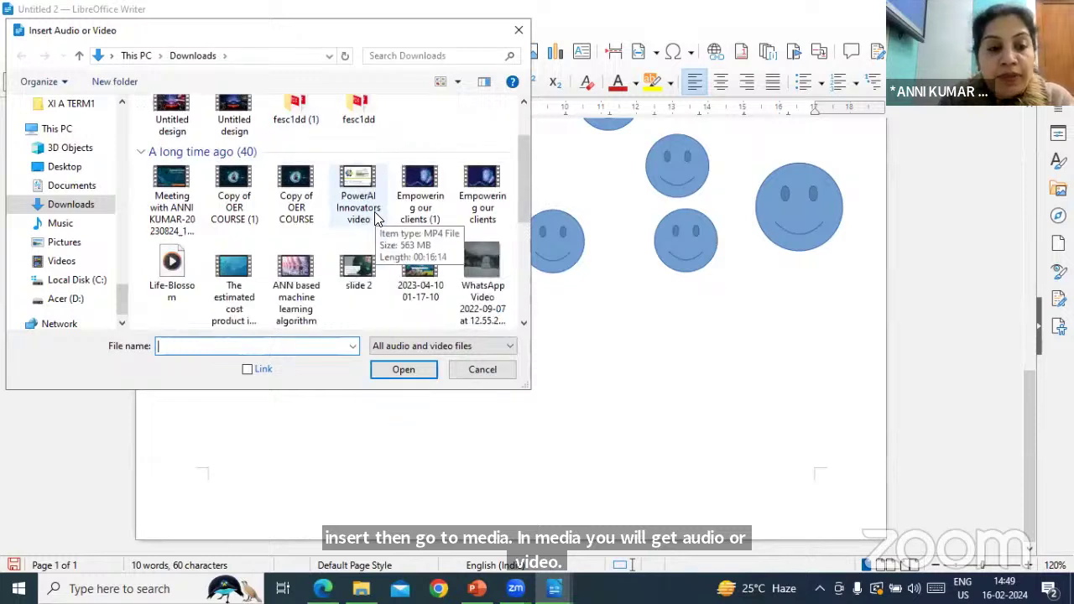
{"action": "left_click", "coordinate": [174, 273]}
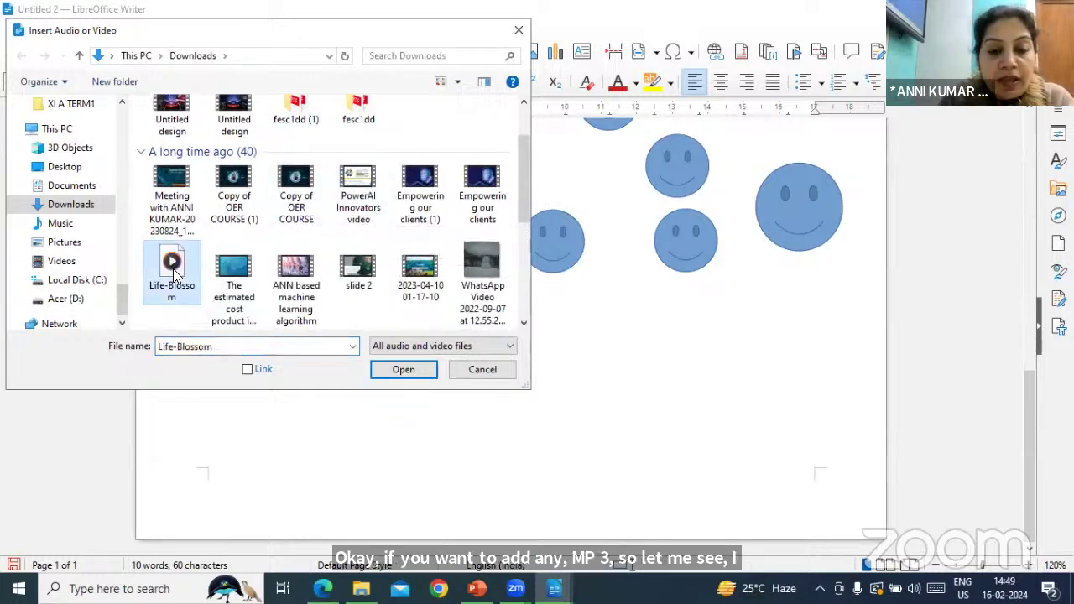
{"action": "left_click", "coordinate": [408, 371]}
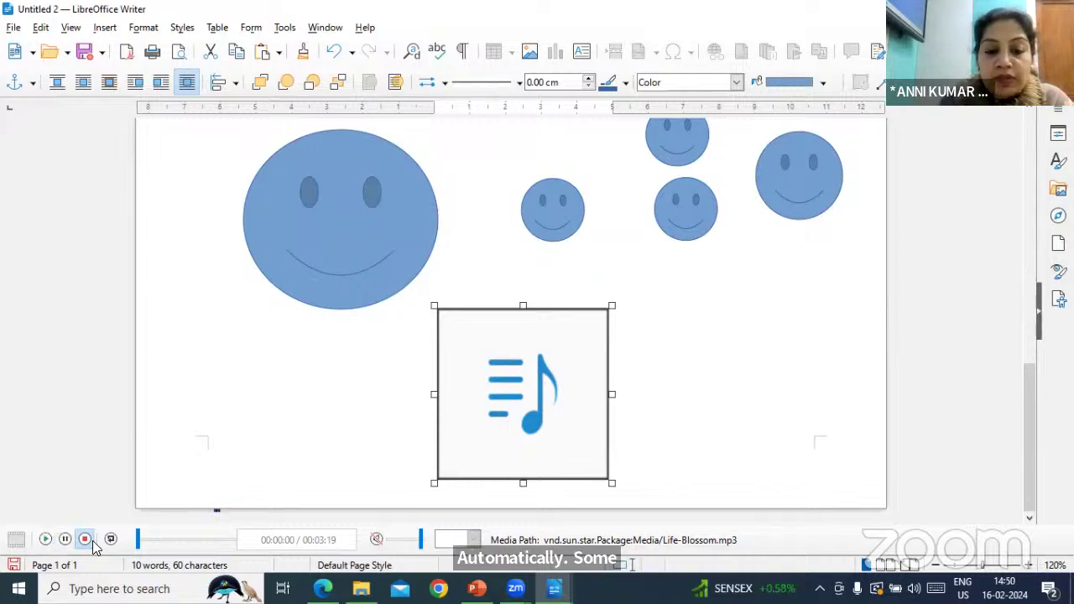
Play the inserted Life-Blossom audio and stop it, then restart the playback and pause it.
{"action": "left_click", "coordinate": [45, 539]}
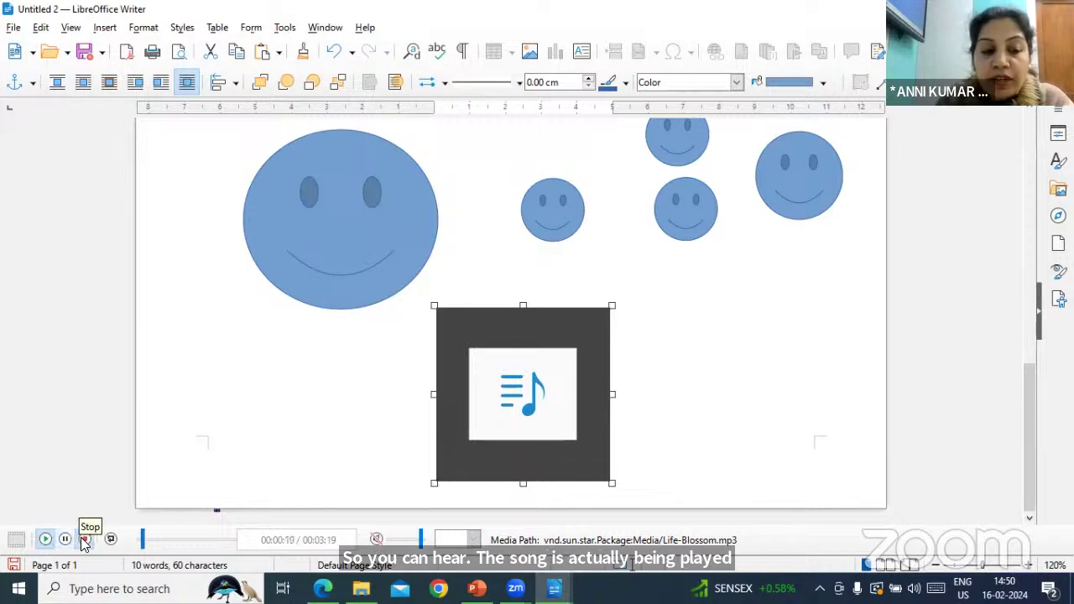
{"action": "left_click", "coordinate": [84, 540]}
{"action": "left_click", "coordinate": [46, 540]}
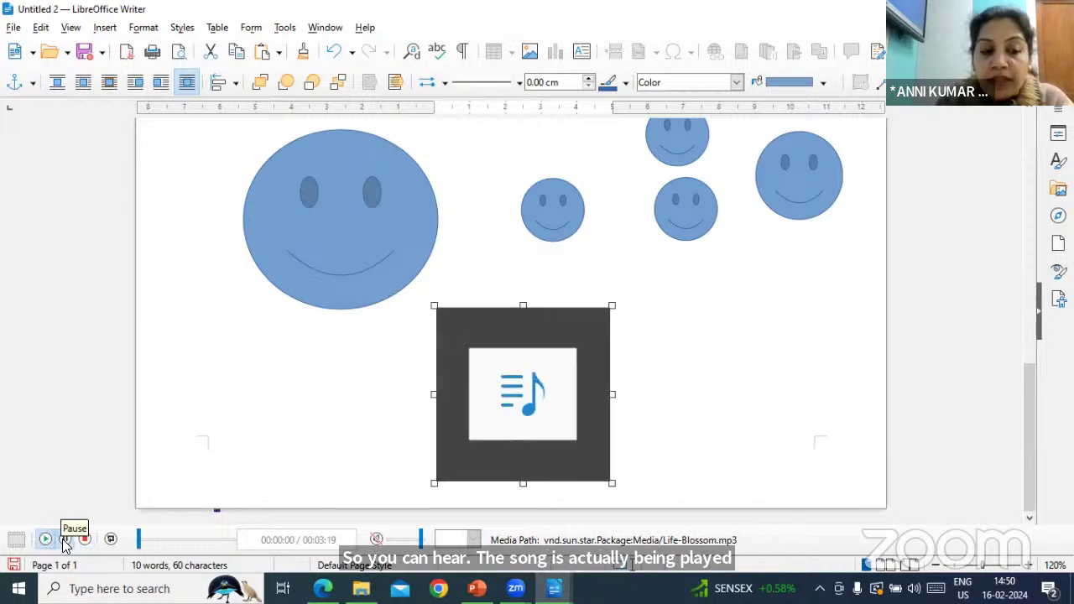
{"action": "left_click", "coordinate": [66, 540]}
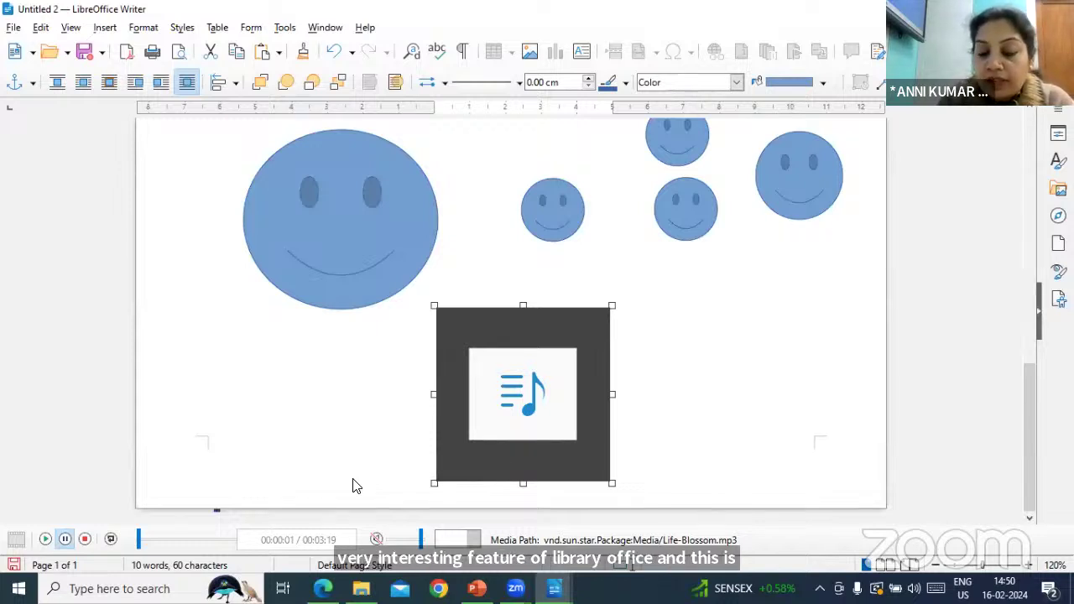
Delete the Life-Blossom audio object from the page and return to text editing.
{"action": "key", "text": "Delete"}
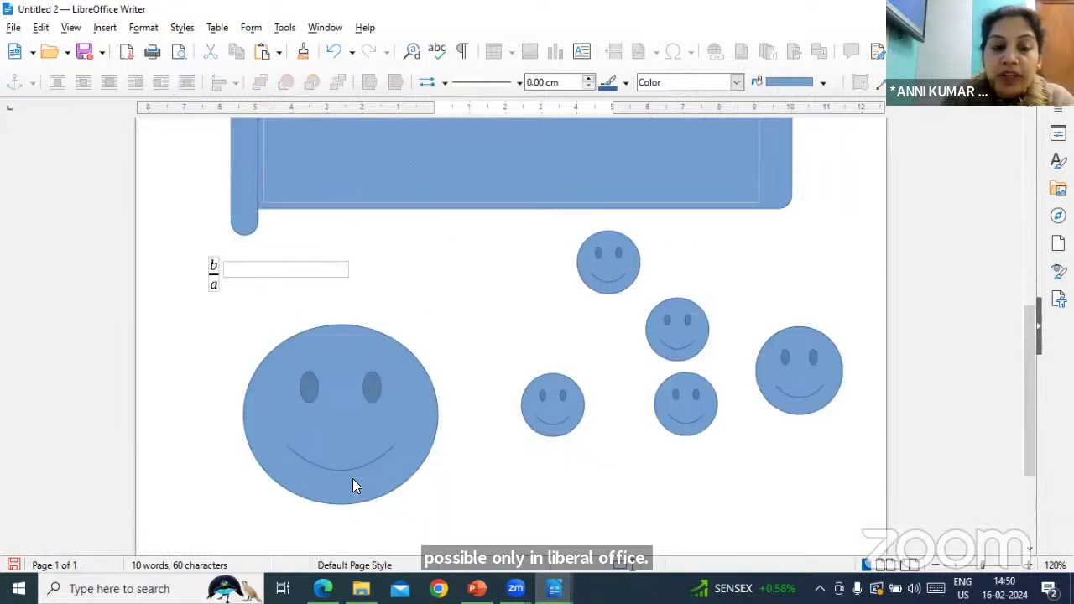
{"action": "scroll", "coordinate": [461, 374], "scroll_direction": "down", "scroll_amount": 4}
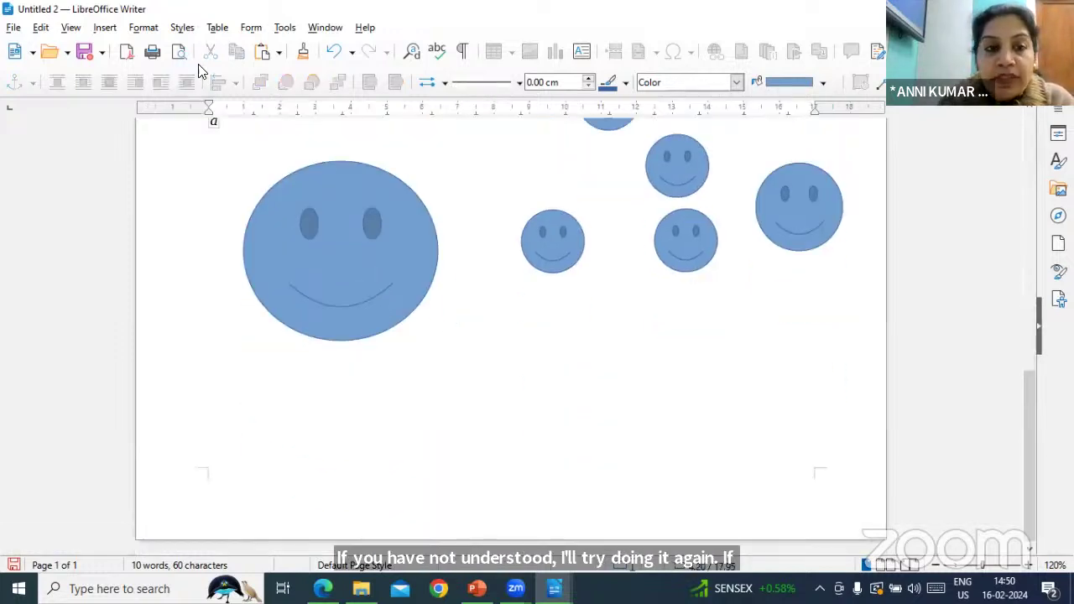
{"action": "left_click", "coordinate": [106, 28]}
{"action": "mouse_move", "coordinate": [147, 120]}
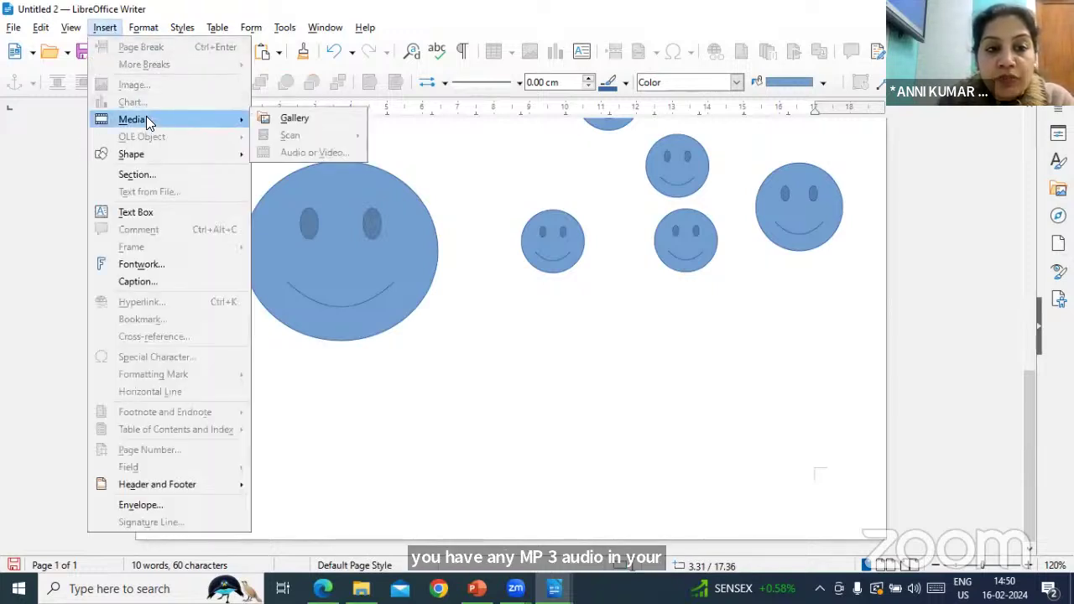
{"action": "left_click", "coordinate": [607, 400]}
{"action": "key", "text": "Escape"}
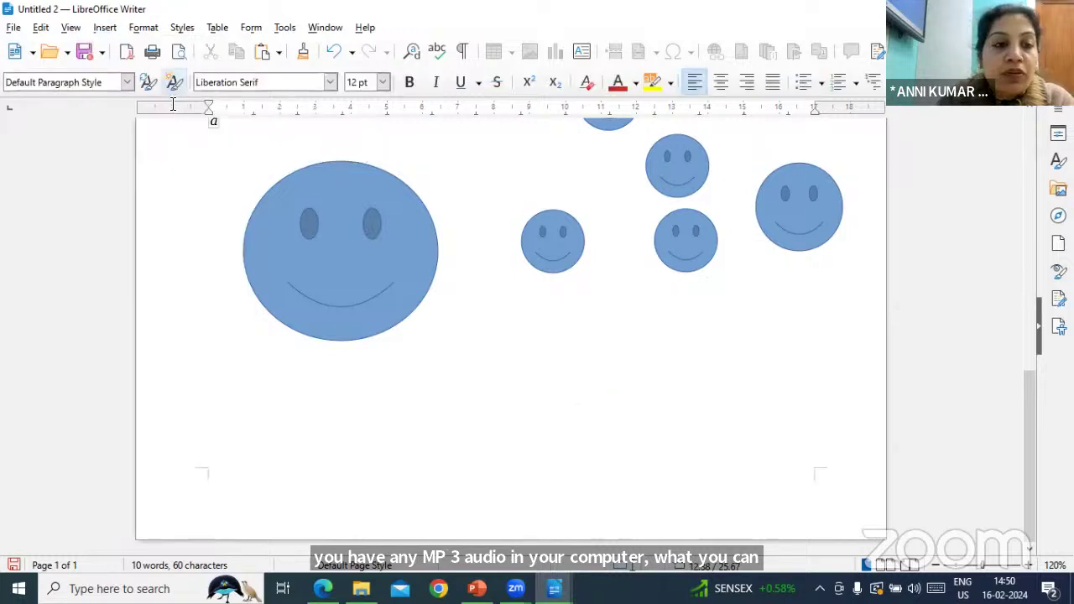
Search the Downloads folder for *.mp3 files and insert the jazzy-abstract-beat-11254 (1) audio into the document.
{"action": "left_click", "coordinate": [105, 28]}
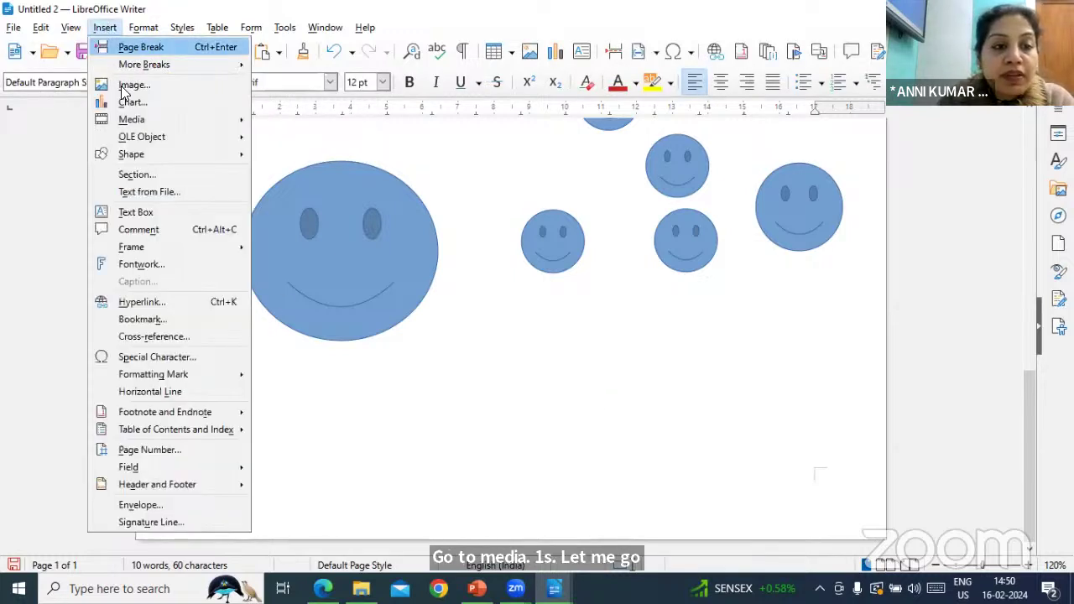
{"action": "mouse_move", "coordinate": [144, 118]}
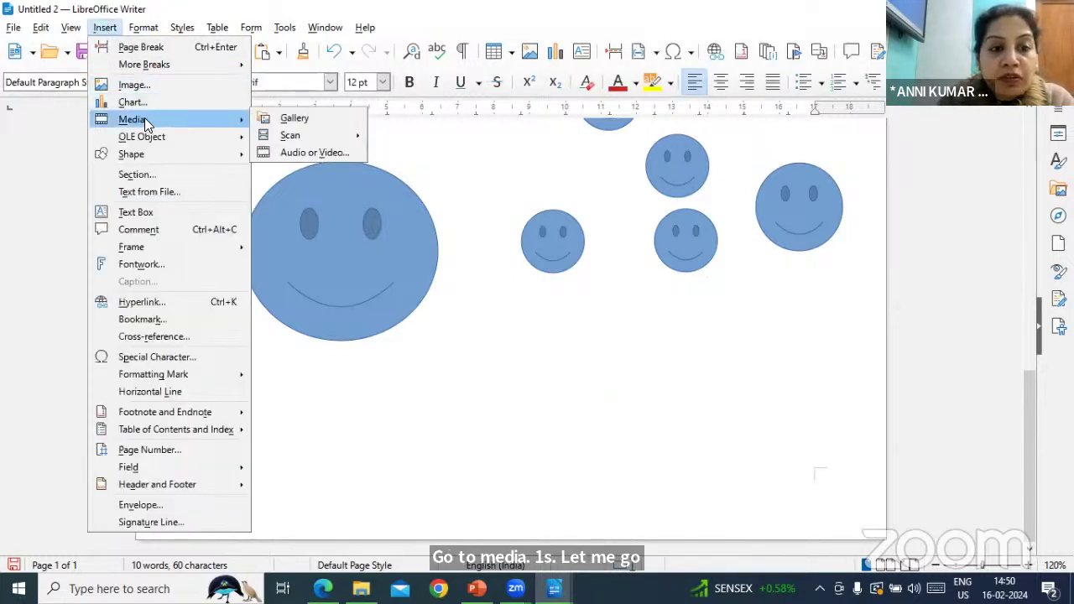
{"action": "left_click", "coordinate": [317, 153]}
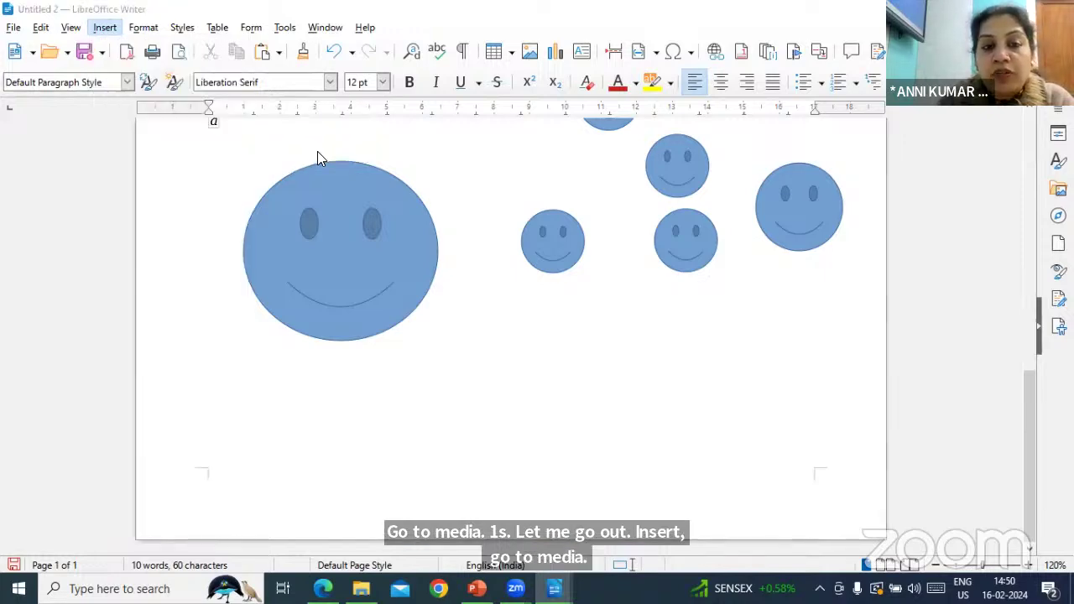
{"action": "scroll", "coordinate": [268, 199], "scroll_direction": "down", "scroll_amount": 3}
{"action": "scroll", "coordinate": [269, 199], "scroll_direction": "up", "scroll_amount": 3}
{"action": "left_click", "coordinate": [407, 54]}
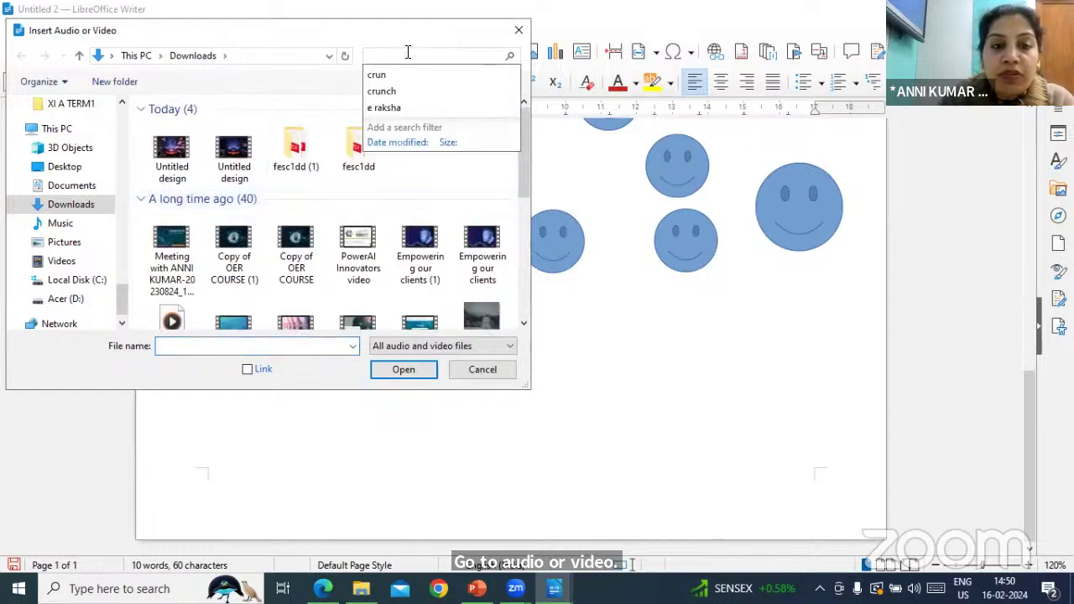
{"action": "type", "text": "*"}
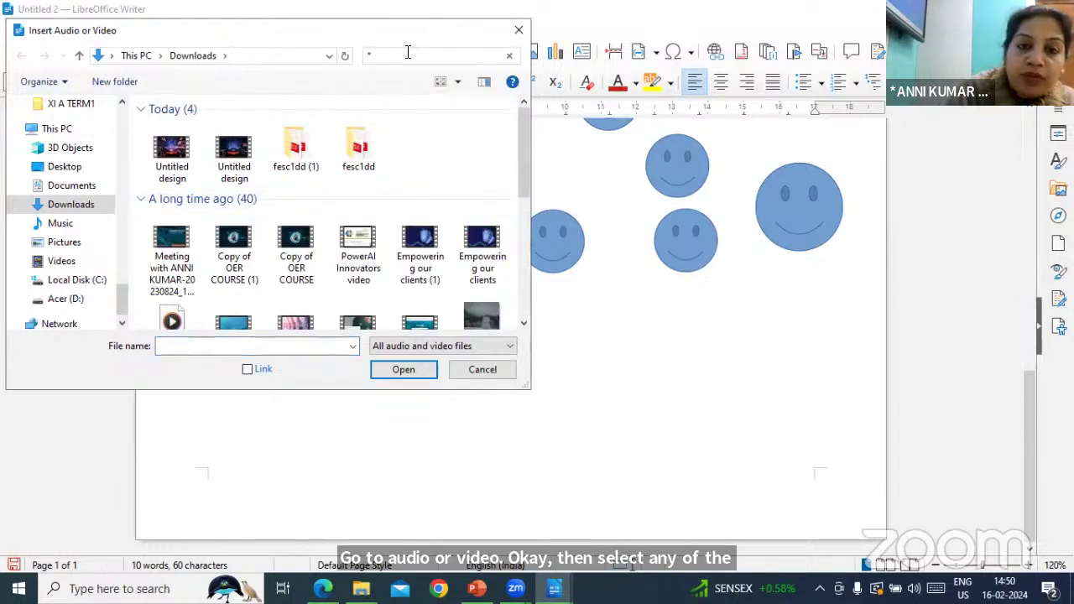
{"action": "type", "text": ".mp3"}
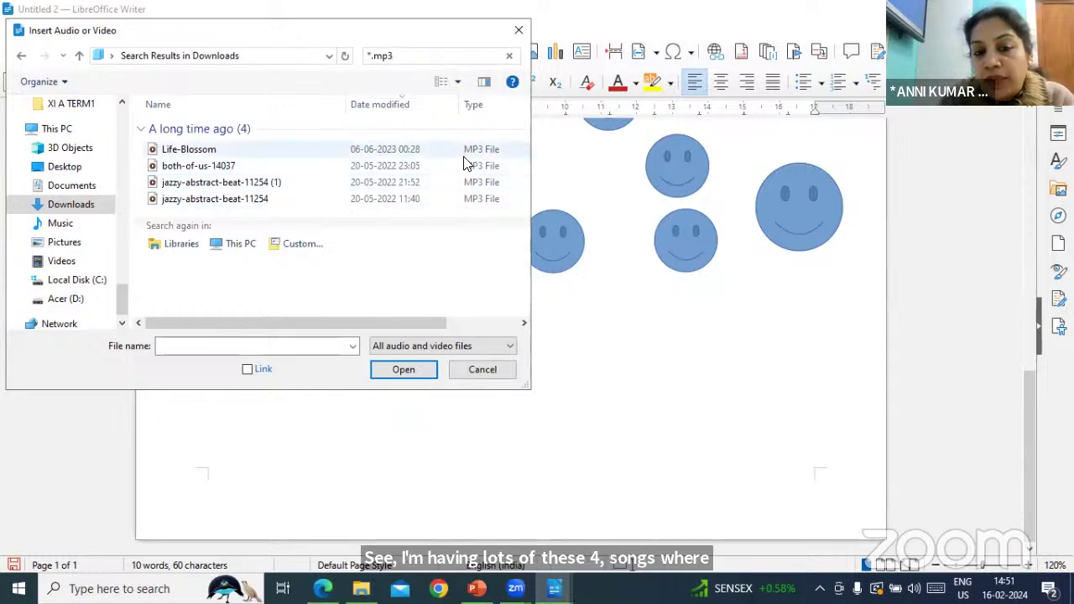
{"action": "left_click", "coordinate": [209, 182]}
{"action": "left_click", "coordinate": [402, 372]}
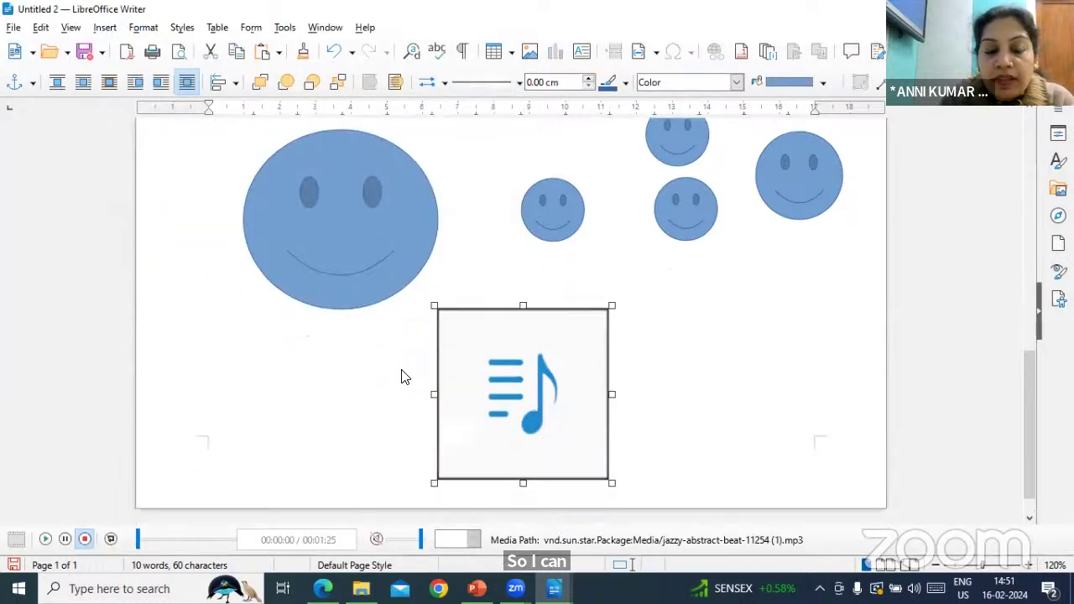
Play the inserted jazzy-abstract-beat audio and stop it, then deselect the audio object to return to text editing.
{"action": "left_click", "coordinate": [46, 542]}
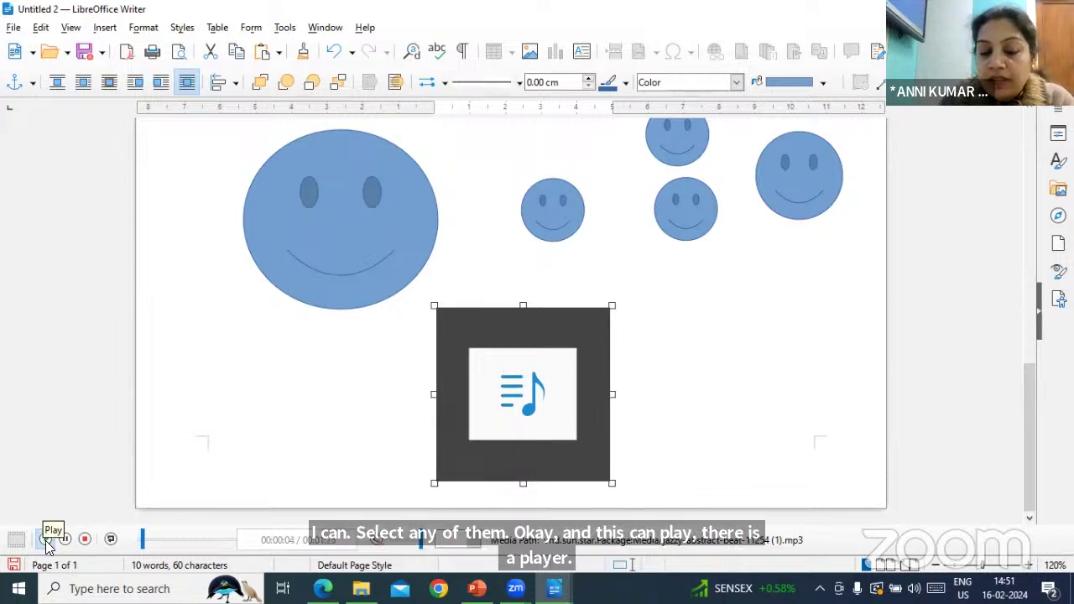
{"action": "left_click", "coordinate": [87, 542]}
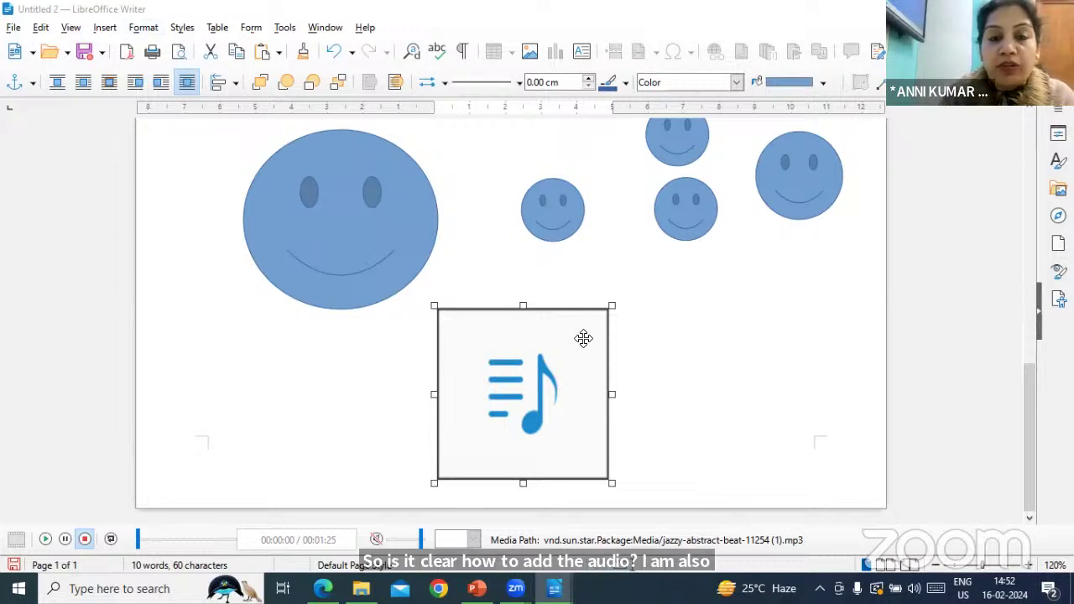
{"action": "left_click", "coordinate": [105, 28]}
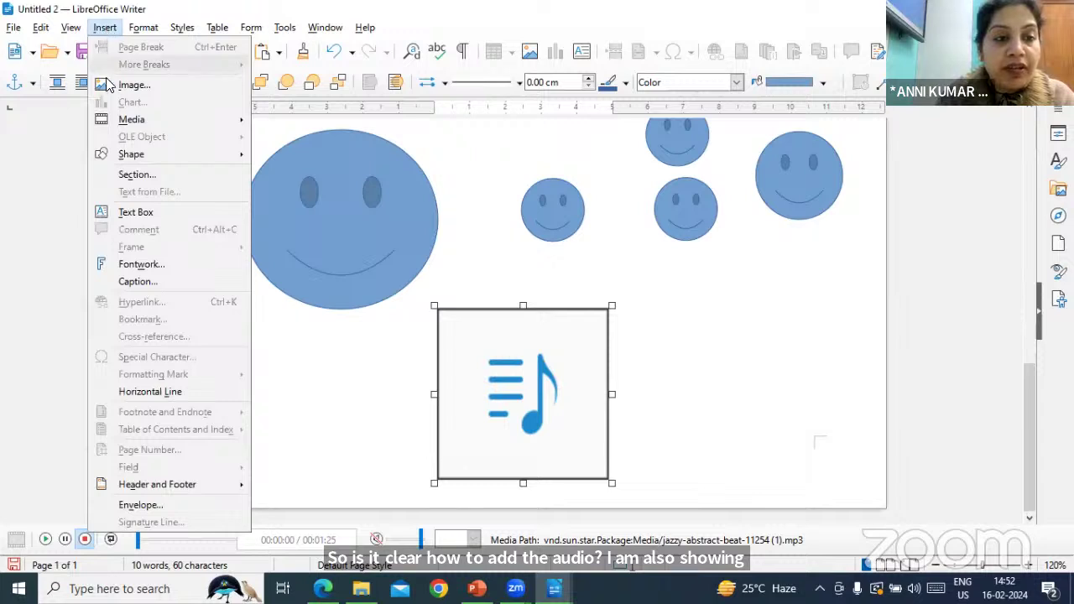
{"action": "left_click", "coordinate": [352, 386]}
{"action": "left_click", "coordinate": [386, 410]}
{"action": "scroll", "coordinate": [371, 388], "scroll_direction": "up", "scroll_amount": 3}
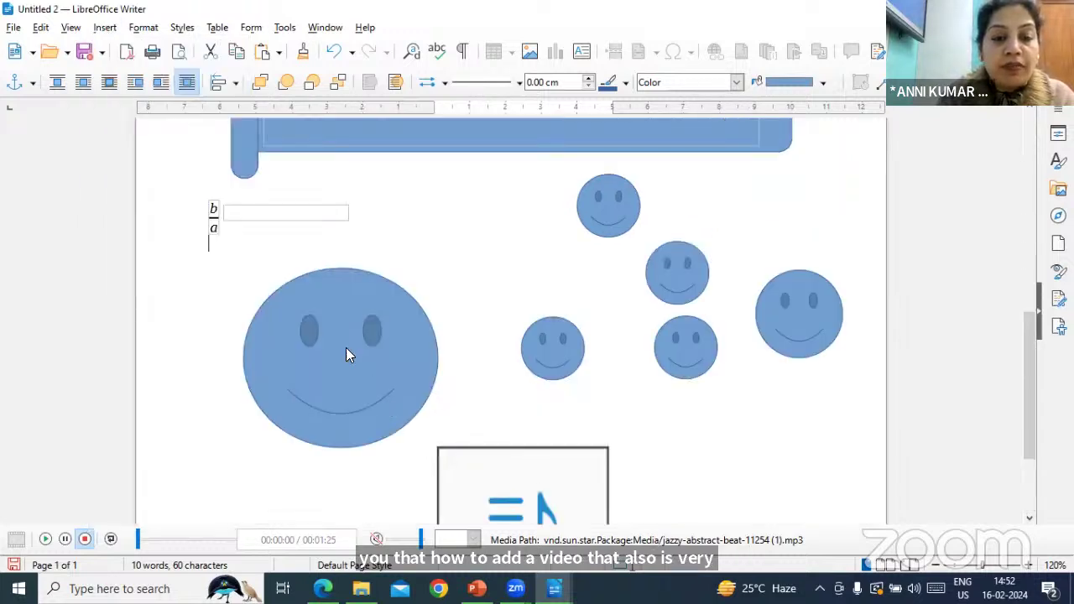
{"action": "key", "text": "Escape"}
{"action": "scroll", "coordinate": [324, 283], "scroll_direction": "down", "scroll_amount": 3}
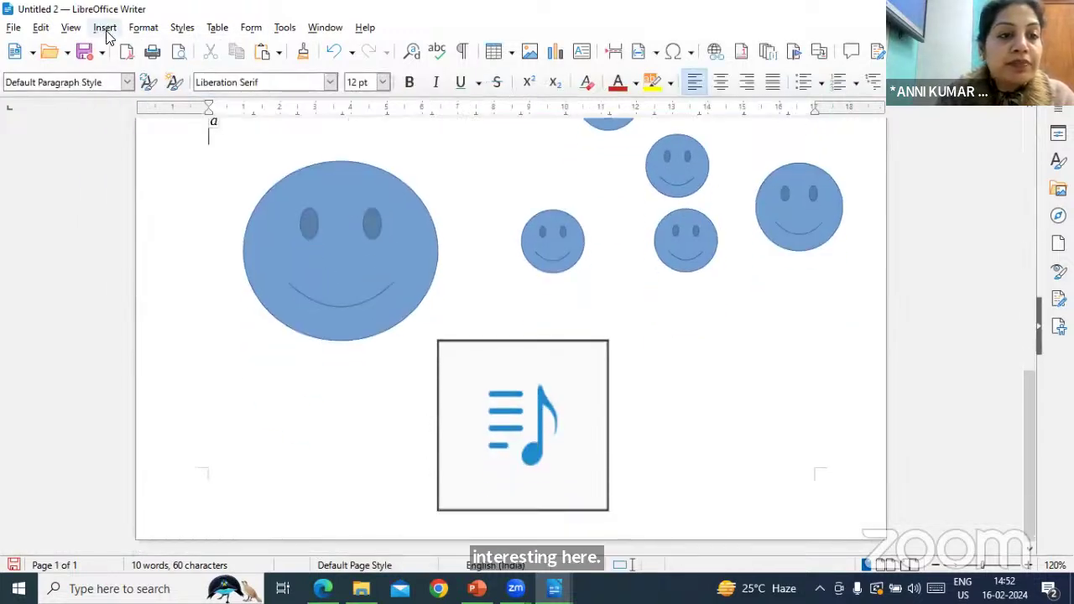
Check the file type of the first Untitled design video in the Downloads folder and insert that video into the document.
{"action": "left_click", "coordinate": [105, 30]}
{"action": "mouse_move", "coordinate": [165, 120]}
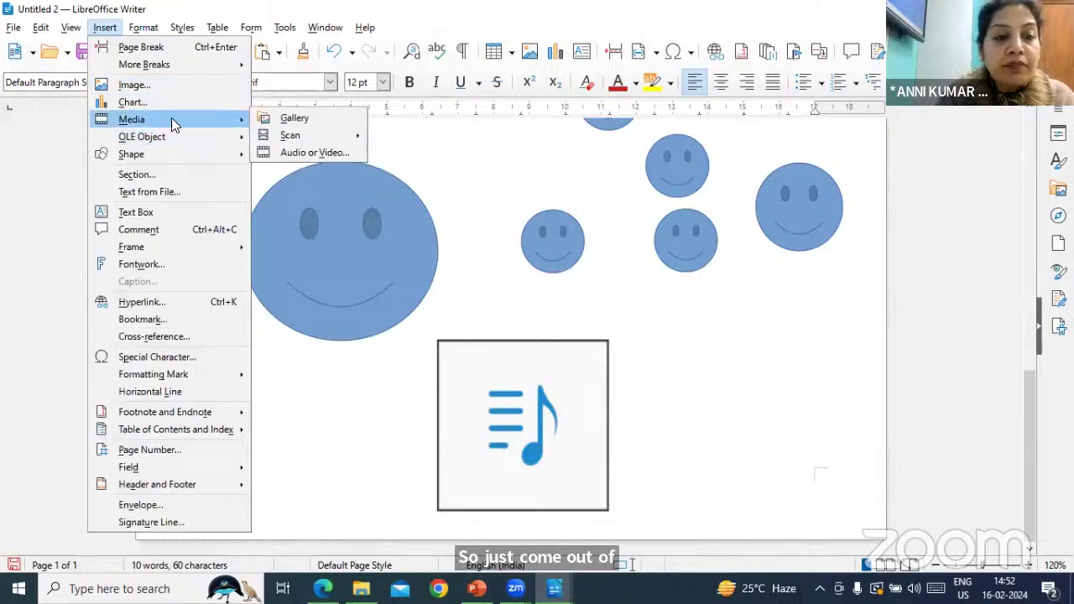
{"action": "left_click", "coordinate": [309, 152]}
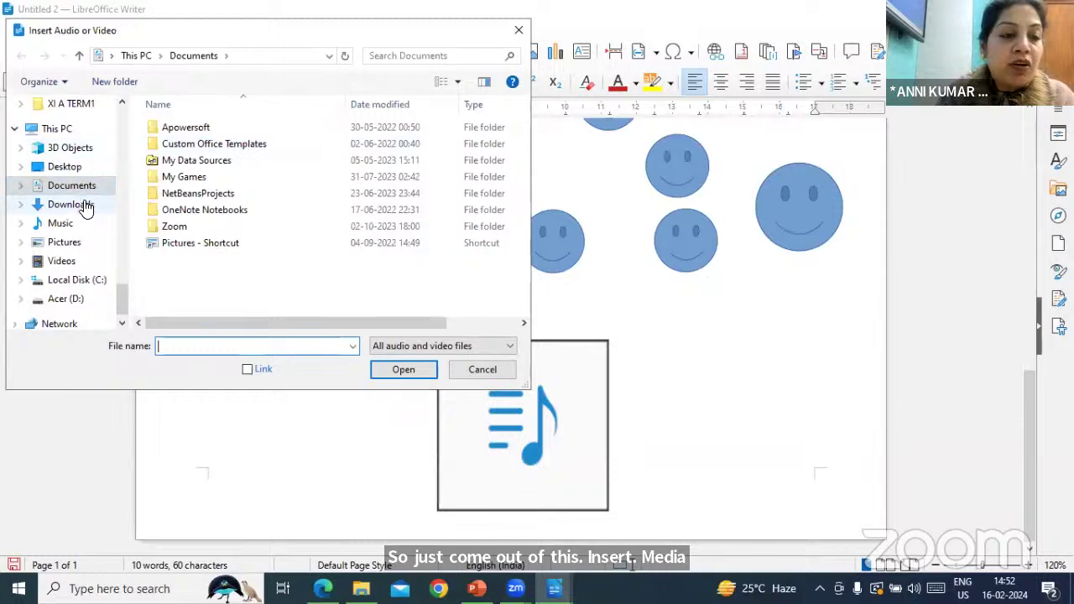
{"action": "left_click", "coordinate": [71, 204]}
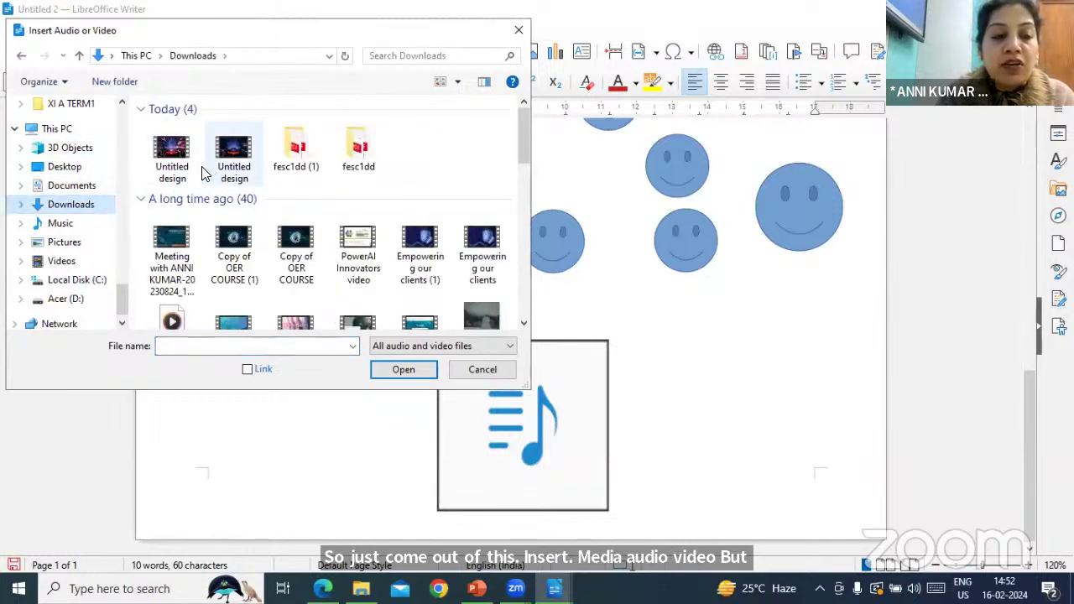
{"action": "left_click", "coordinate": [173, 167]}
{"action": "right_click", "coordinate": [173, 170]}
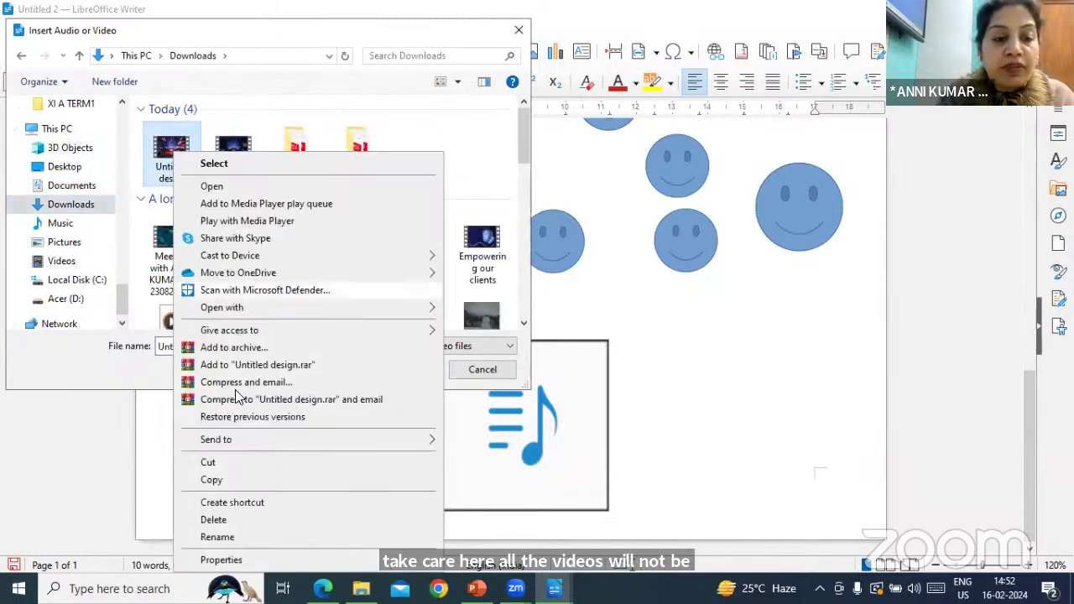
{"action": "left_click", "coordinate": [227, 559]}
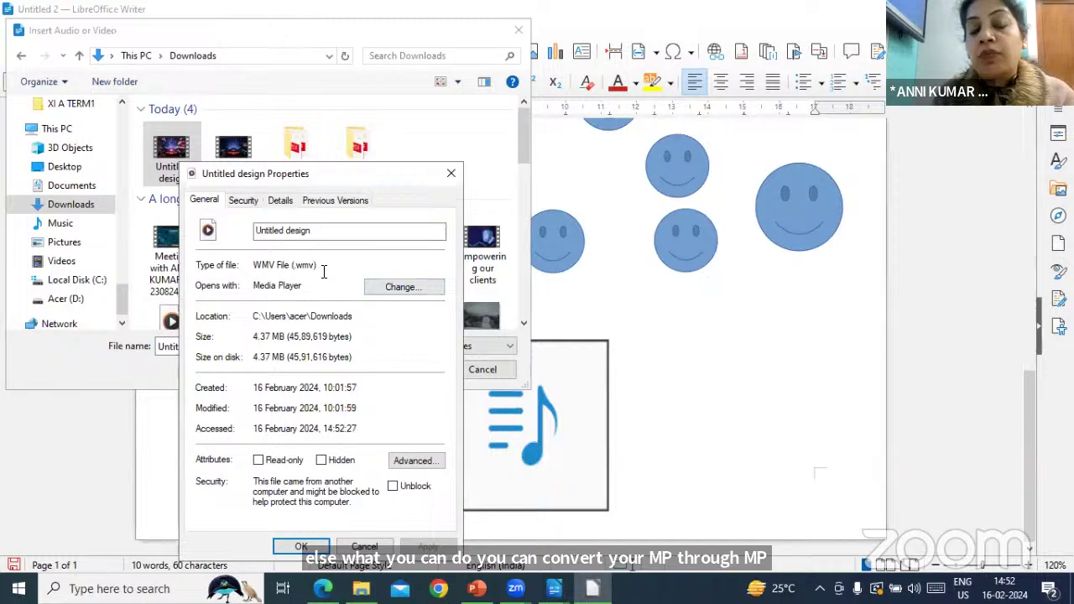
{"action": "left_click", "coordinate": [367, 548]}
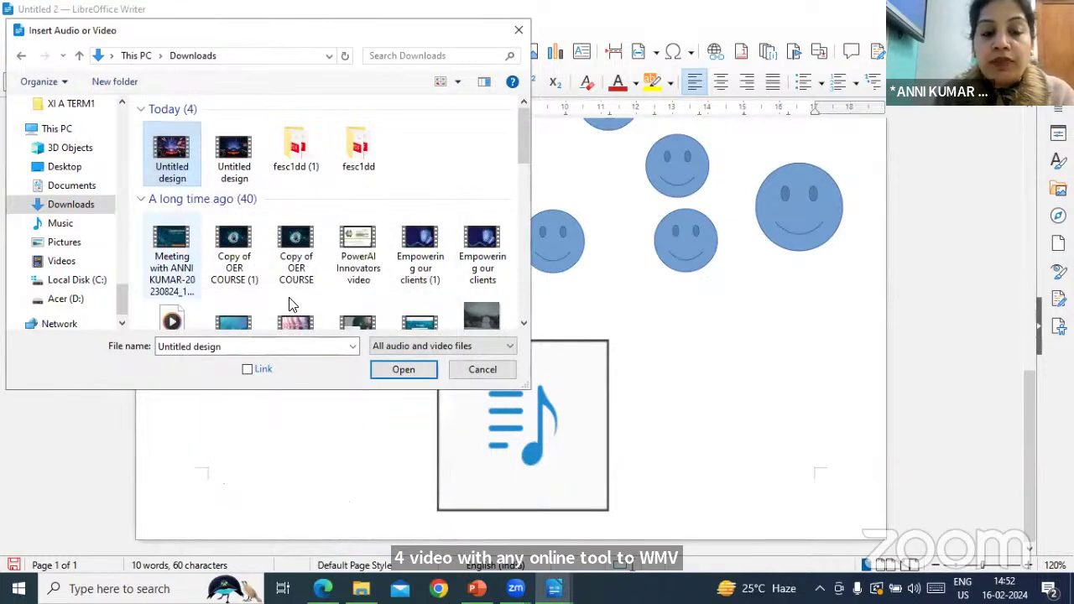
{"action": "left_click", "coordinate": [396, 372]}
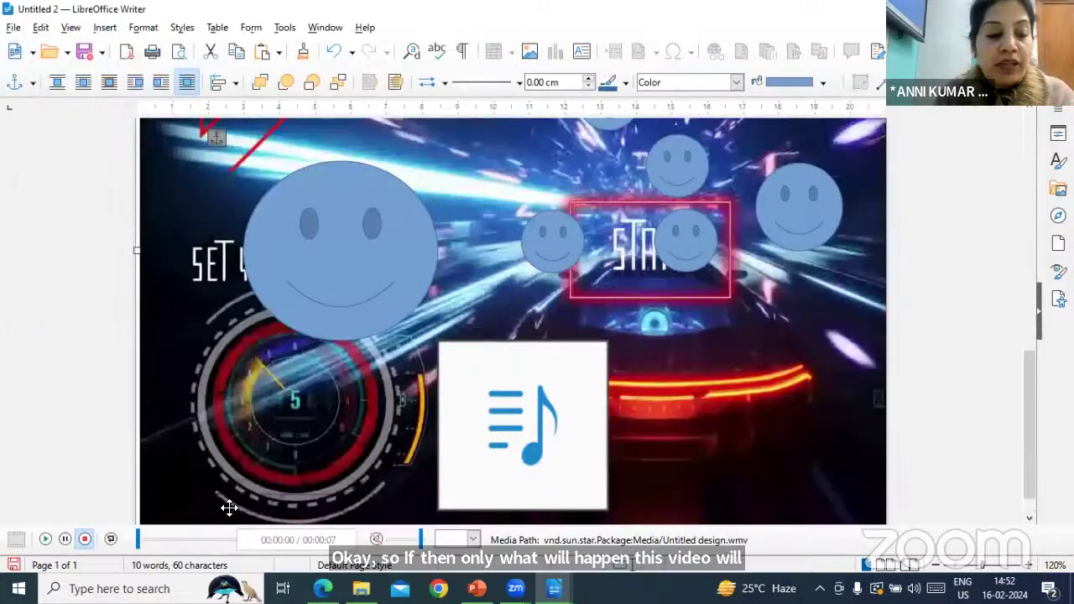
Play the inserted Untitled design video and stop it, then undo its insertion.
{"action": "left_click", "coordinate": [45, 539]}
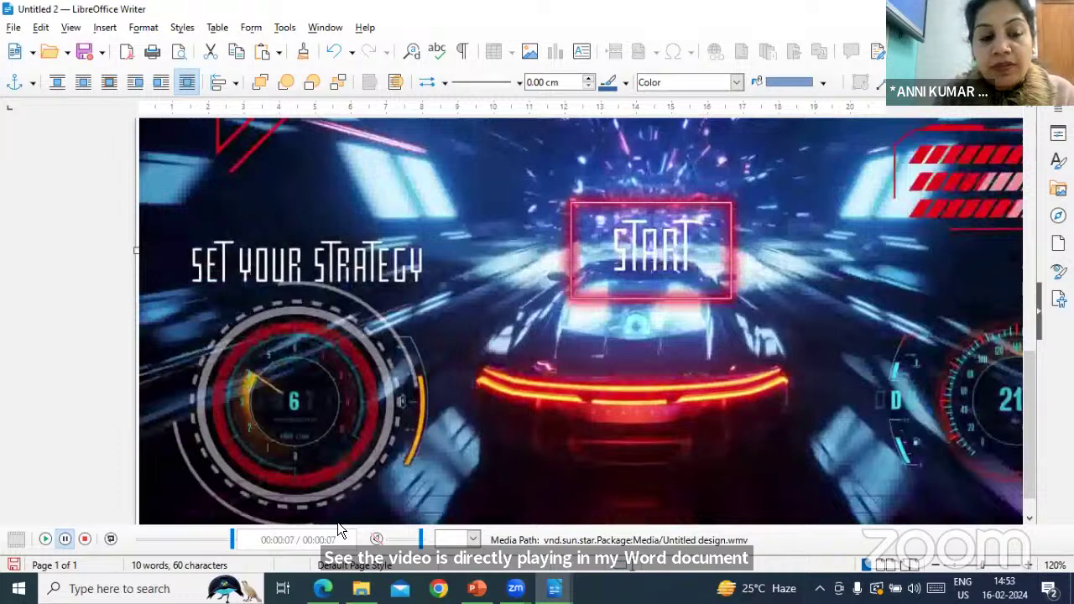
{"action": "left_click", "coordinate": [85, 540]}
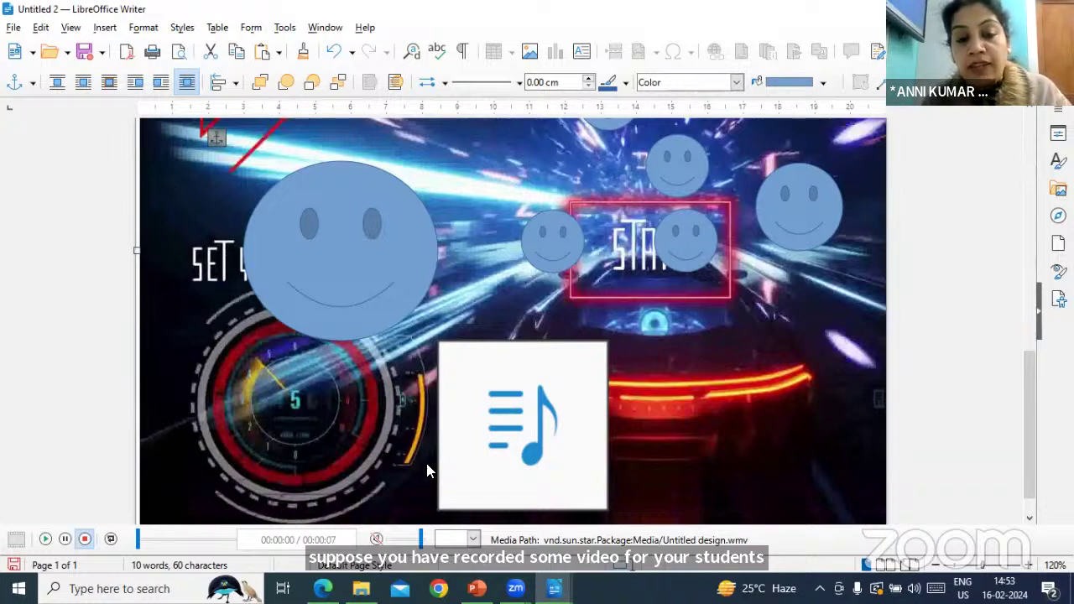
{"action": "left_click", "coordinate": [427, 468]}
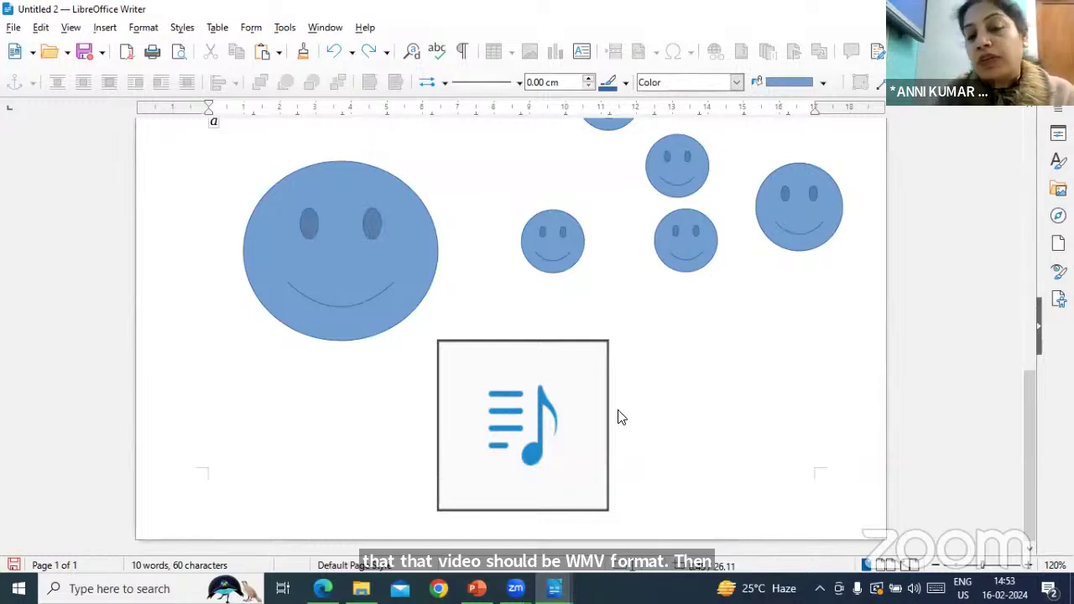
{"action": "scroll", "coordinate": [662, 414], "scroll_direction": "up", "scroll_amount": 3}
{"action": "scroll", "coordinate": [661, 417], "scroll_direction": "down", "scroll_amount": 3}
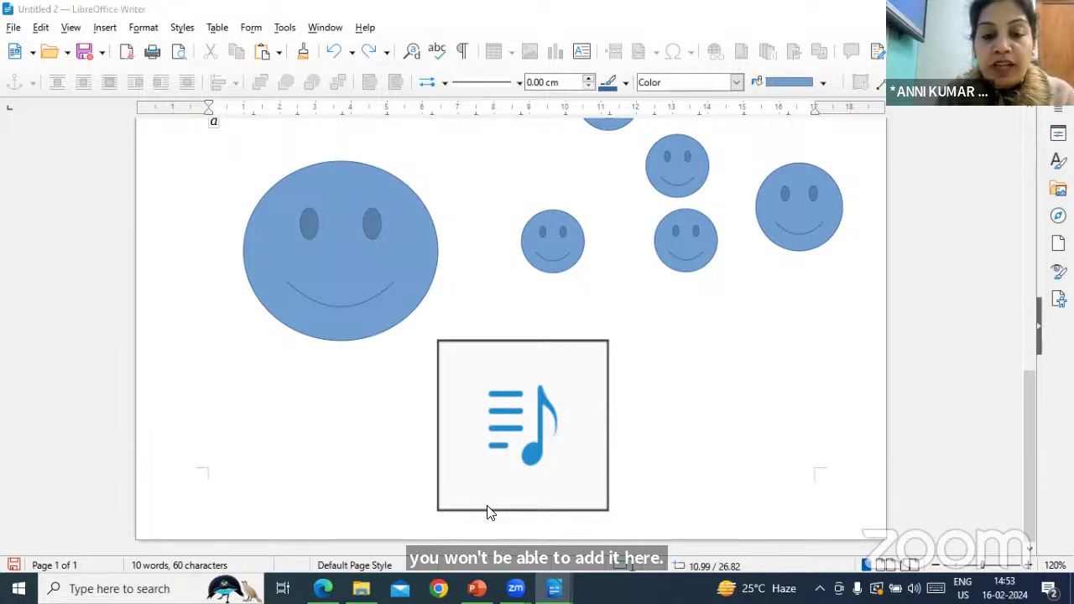
Return to text editing, start another audio or video insertion, and check the file type of the second Untitled design video in Downloads.
{"action": "left_click", "coordinate": [102, 29]}
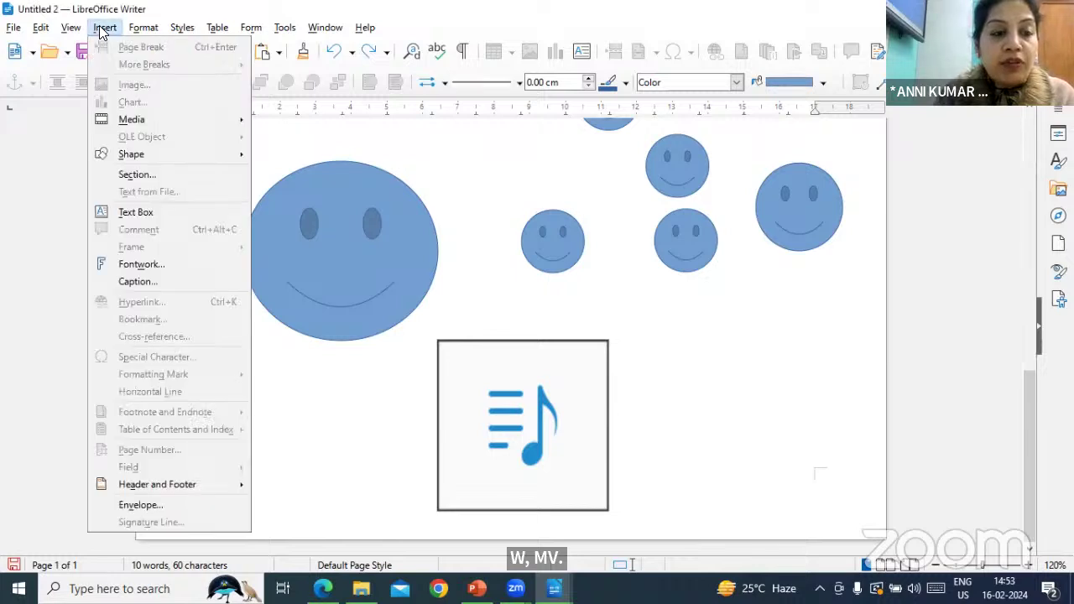
{"action": "mouse_move", "coordinate": [131, 119]}
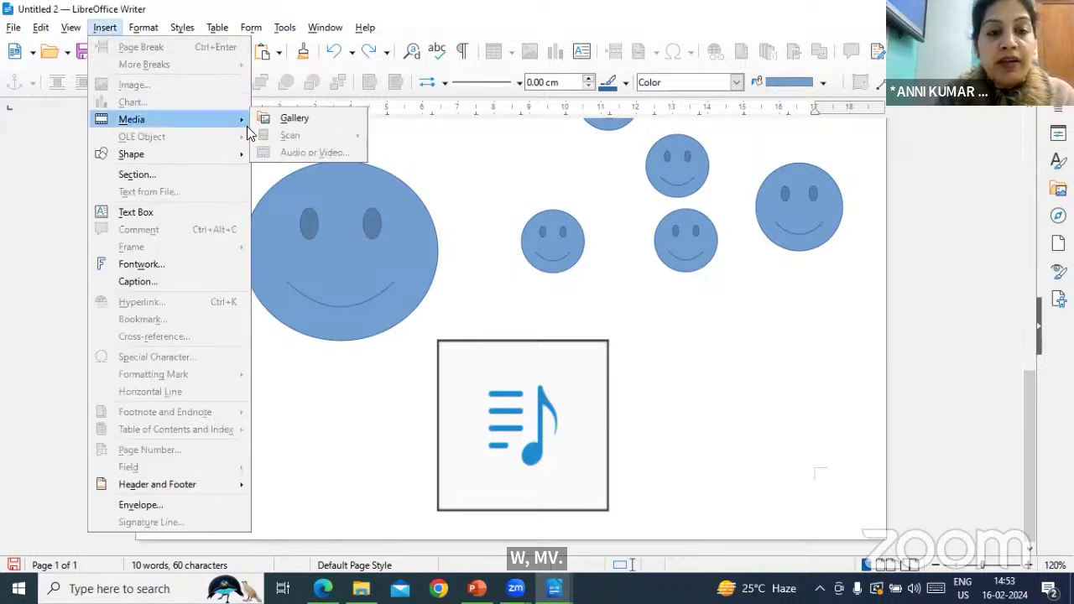
{"action": "left_click", "coordinate": [297, 445]}
{"action": "left_click", "coordinate": [184, 163]}
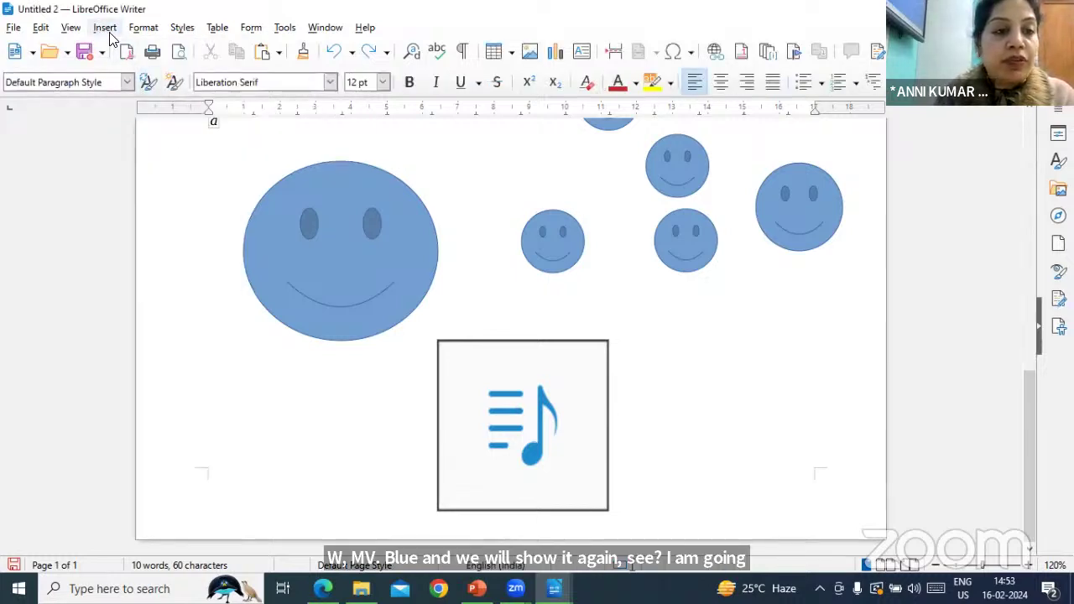
{"action": "left_click", "coordinate": [105, 27]}
{"action": "mouse_move", "coordinate": [153, 124]}
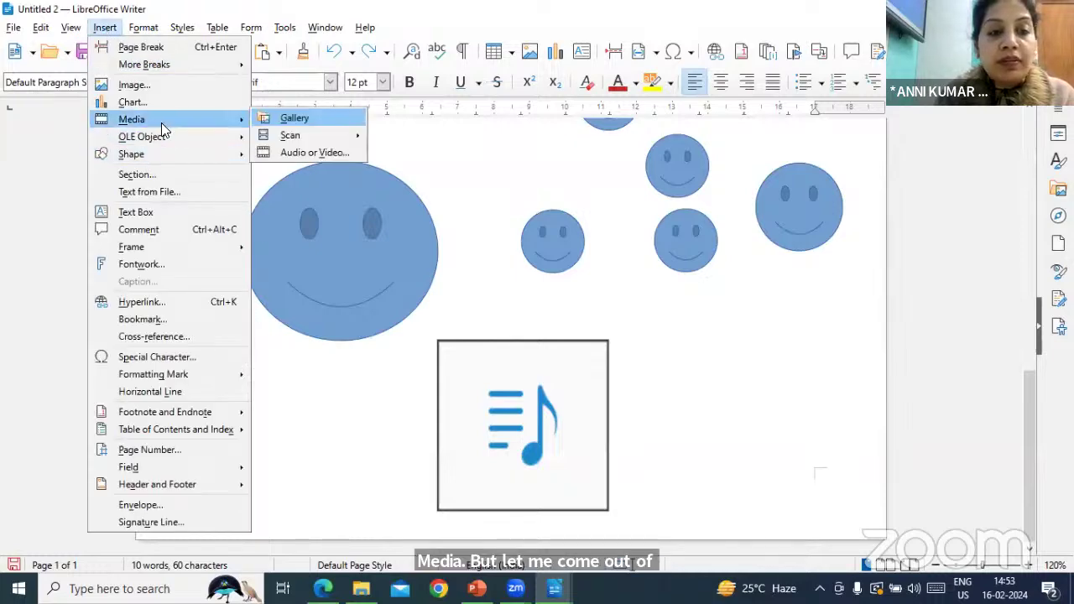
{"action": "key", "text": "Escape"}
{"action": "key", "text": "Escape"}
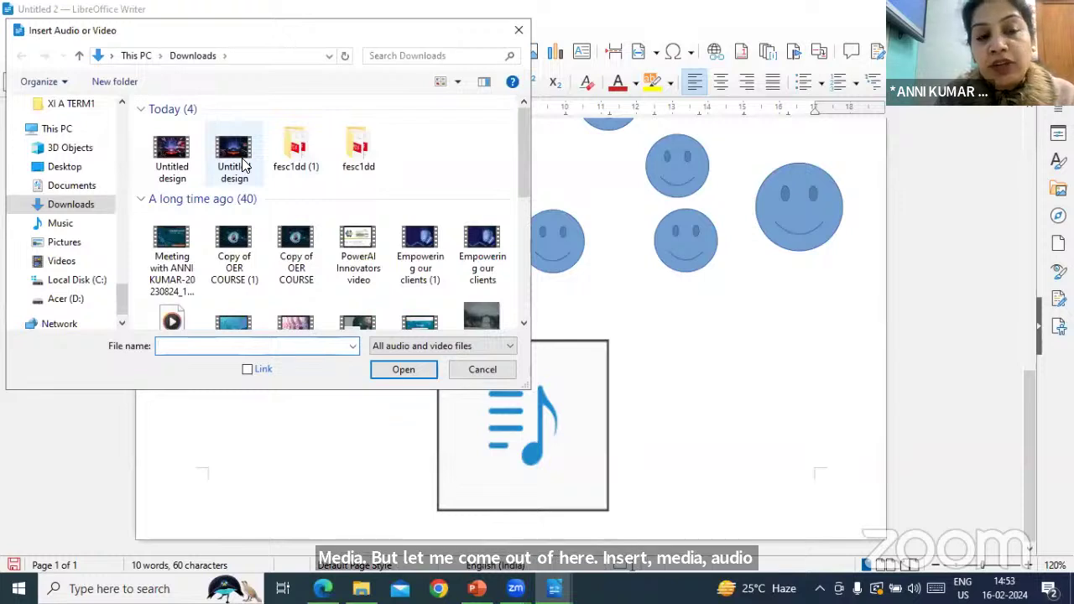
{"action": "left_click", "coordinate": [243, 165]}
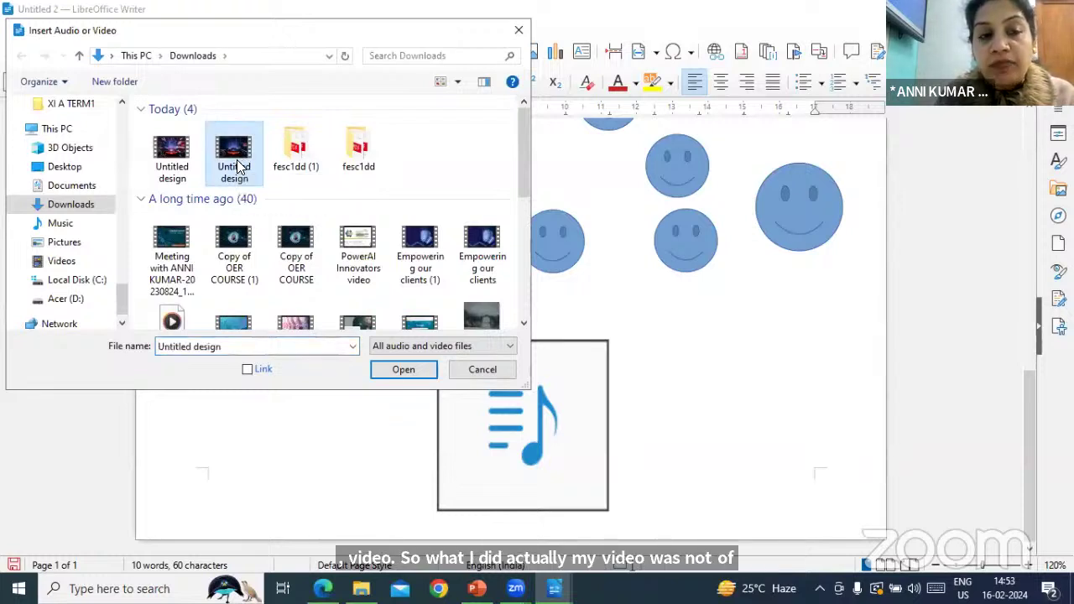
{"action": "right_click", "coordinate": [238, 165]}
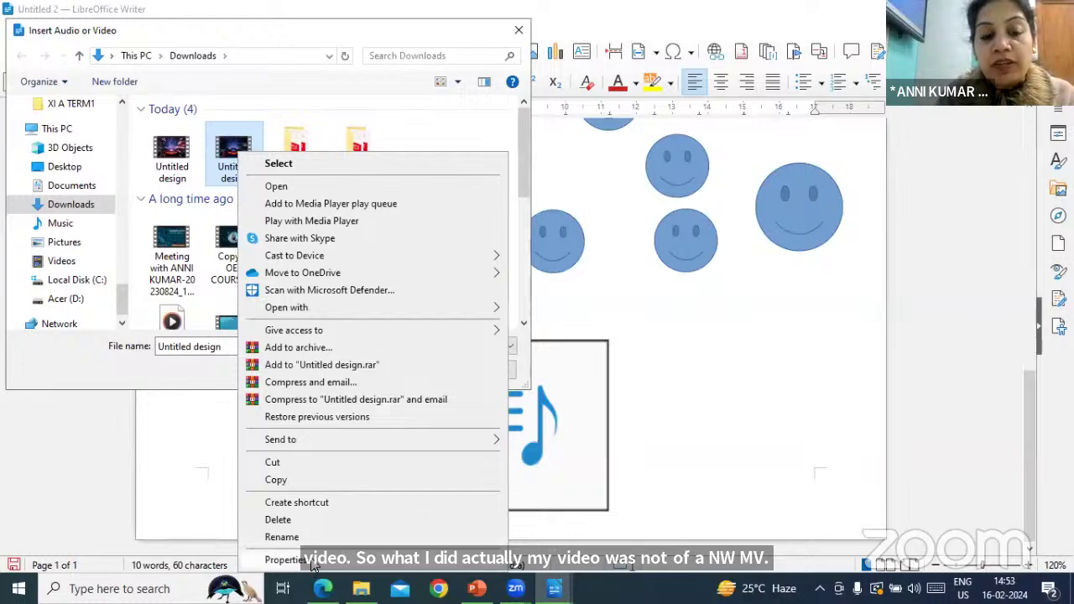
{"action": "left_click", "coordinate": [310, 559]}
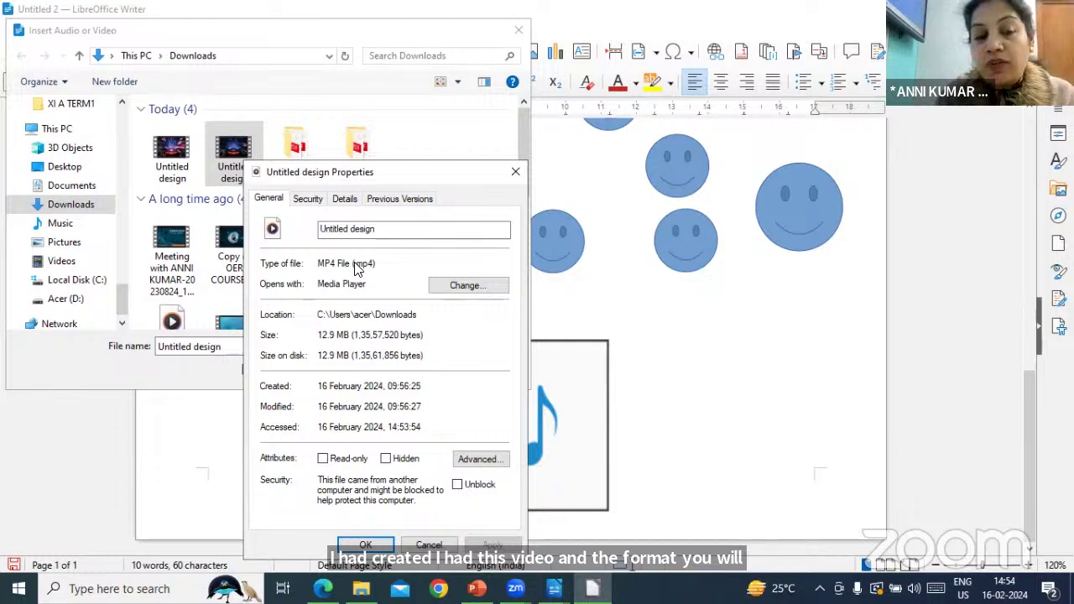
{"action": "left_click", "coordinate": [427, 545]}
Check the file type of the first Untitled design video in its file properties and close them.
{"action": "left_click", "coordinate": [164, 154]}
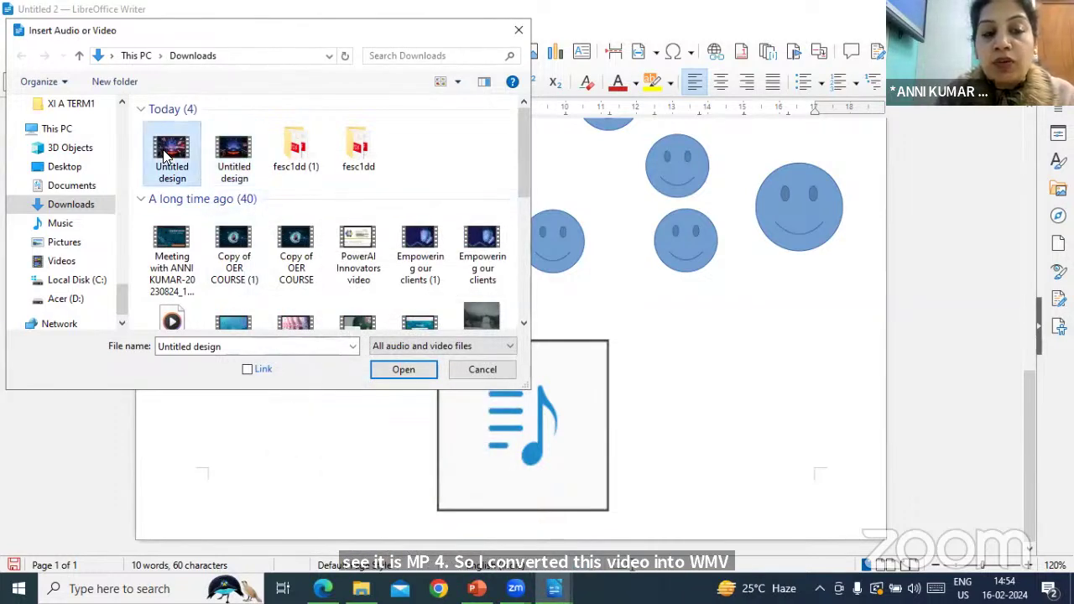
{"action": "right_click", "coordinate": [164, 153]}
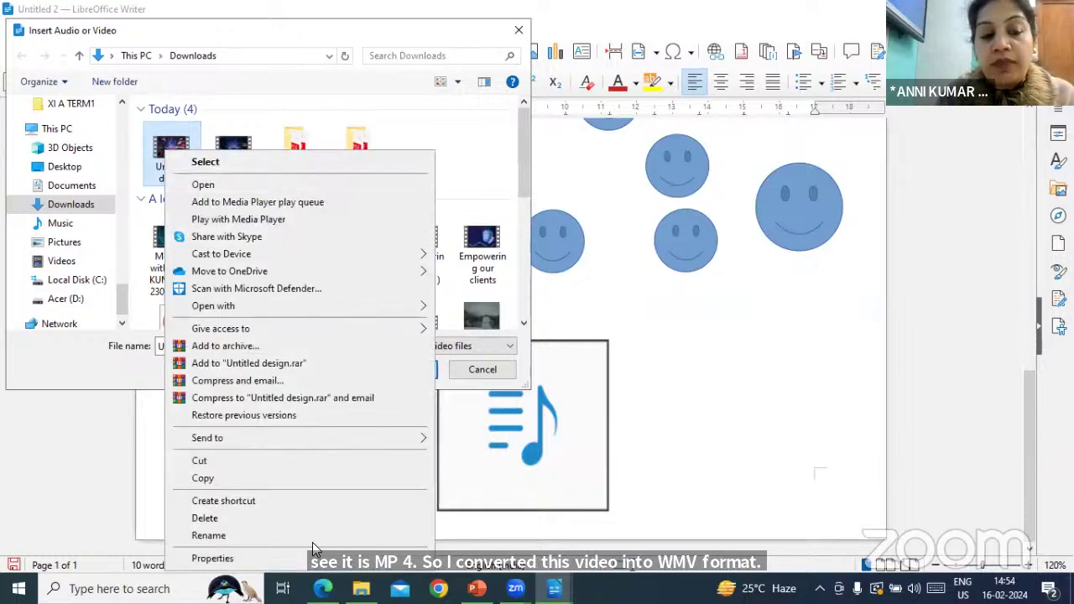
{"action": "left_click", "coordinate": [213, 558]}
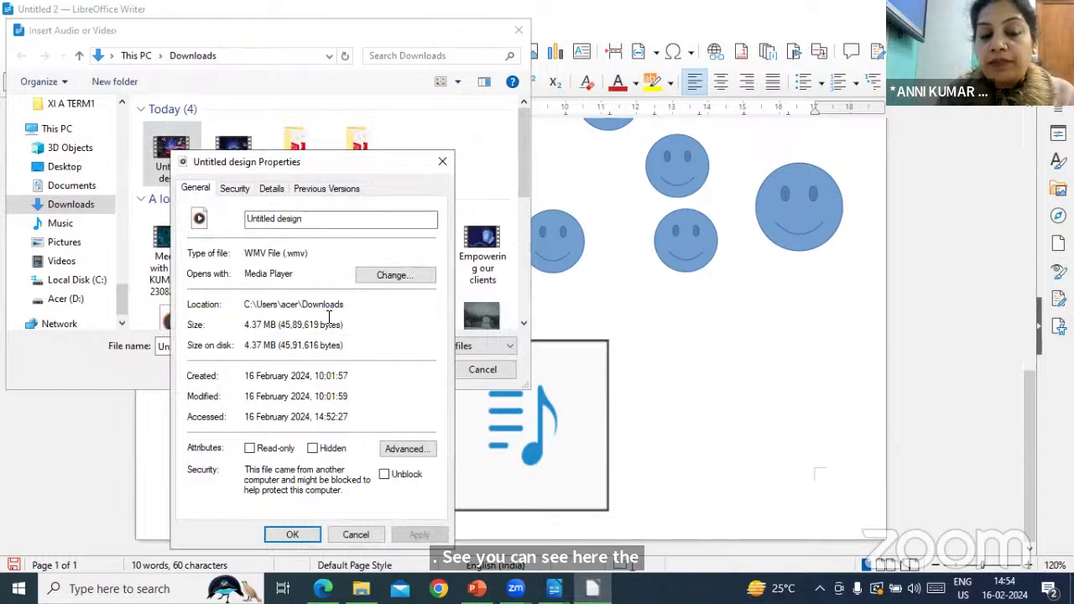
{"action": "left_click", "coordinate": [362, 534]}
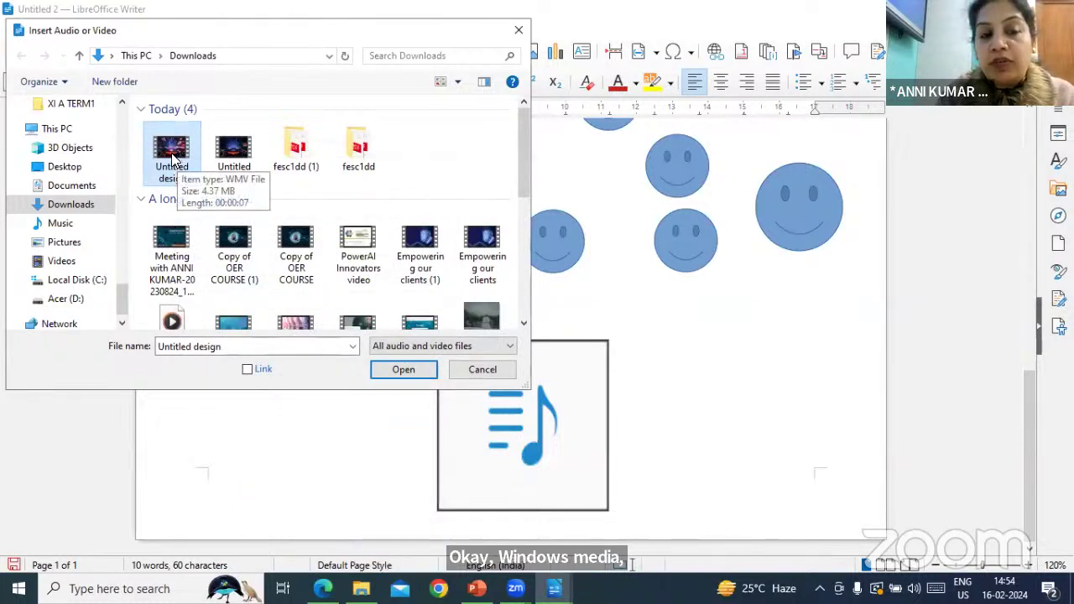
Insert the first Untitled design WMV video into the document and play it.
{"action": "left_click", "coordinate": [390, 370]}
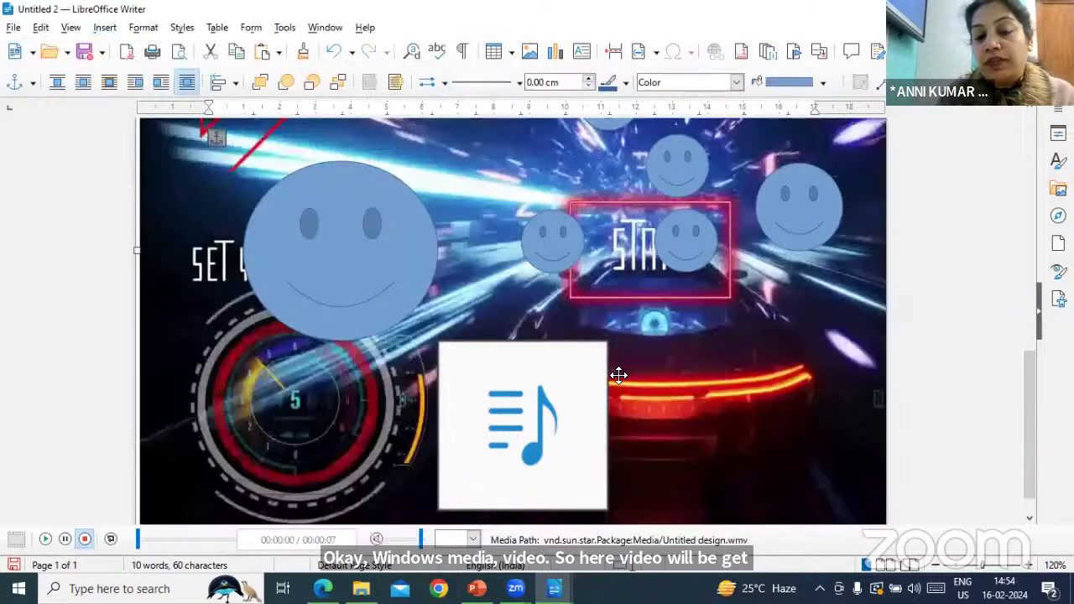
{"action": "left_click", "coordinate": [45, 539]}
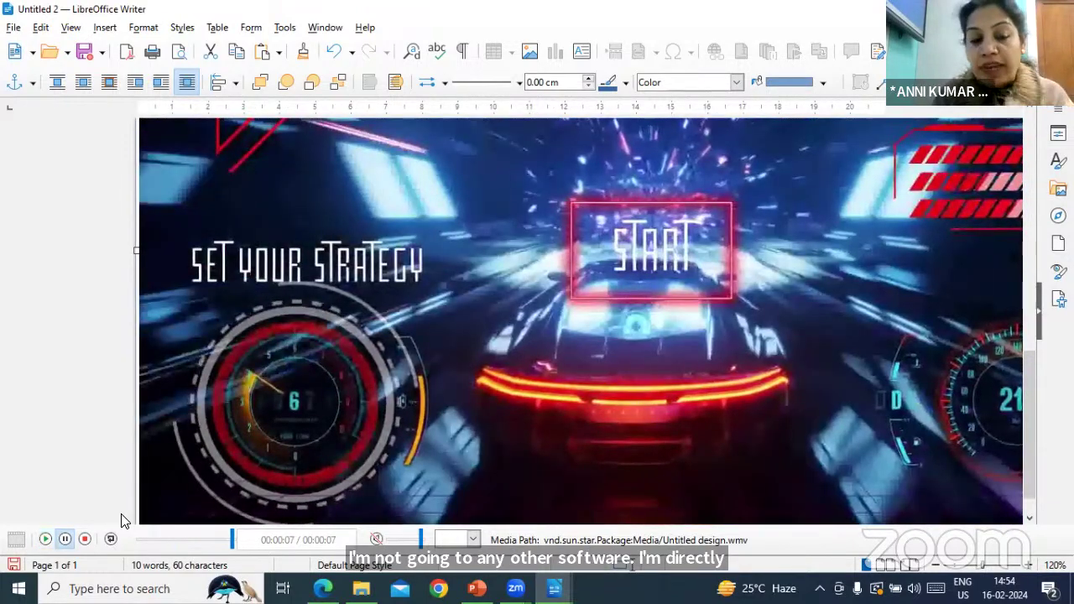
Stop the Untitled design video's playback and delete the video from the document.
{"action": "left_click", "coordinate": [85, 539]}
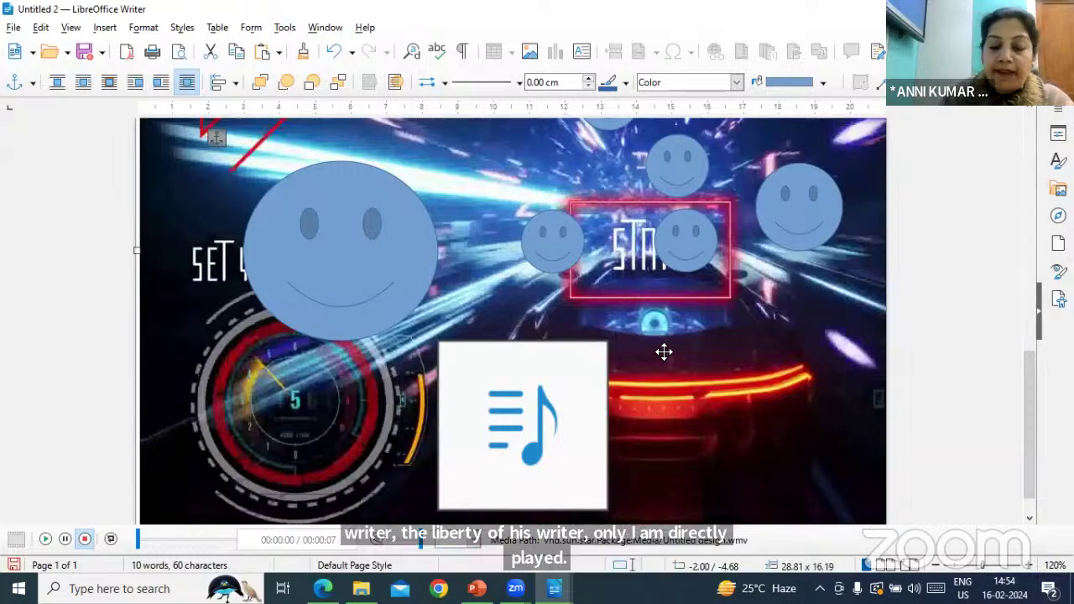
{"action": "key", "text": "Delete"}
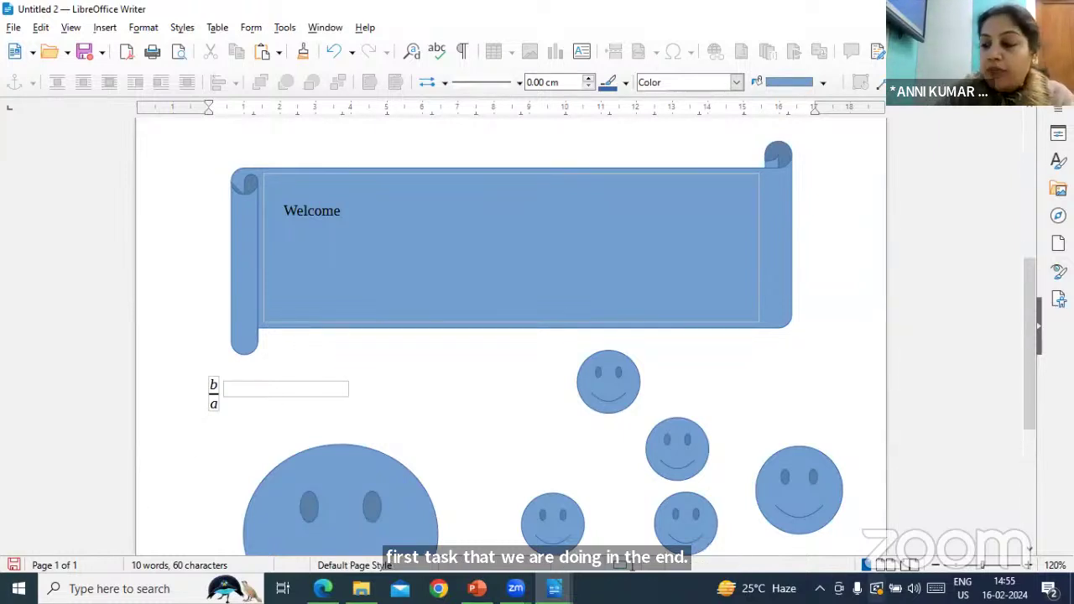
Create a new blank text document.
{"action": "left_click", "coordinate": [10, 28]}
{"action": "mouse_move", "coordinate": [29, 47]}
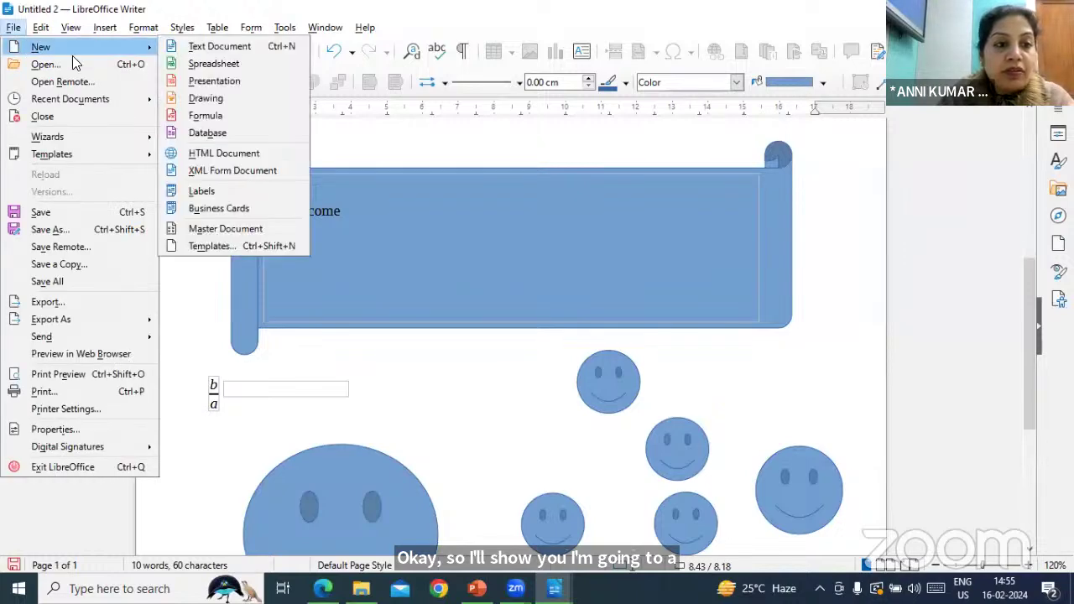
{"action": "left_click", "coordinate": [210, 47]}
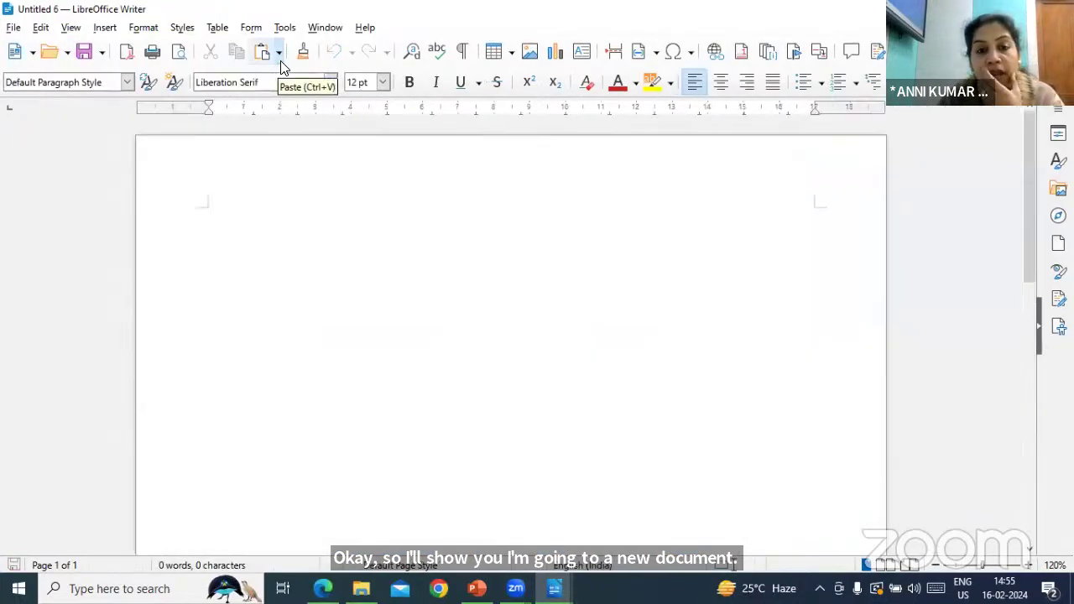